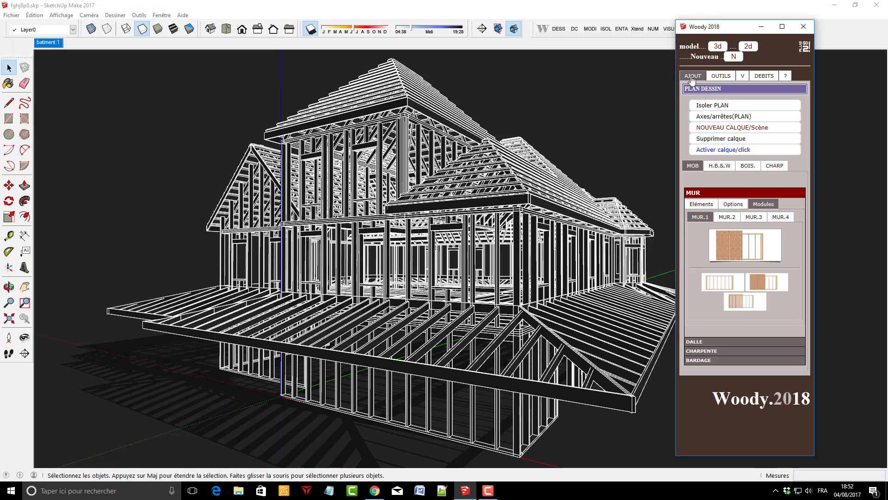
# Review the Woody 2018 command sets: MOB, H.B.&W, BOIS. and CHARP with POTEAUX POUTRES, plus OUTILS and DEBITS
pyautogui.click(726, 168)
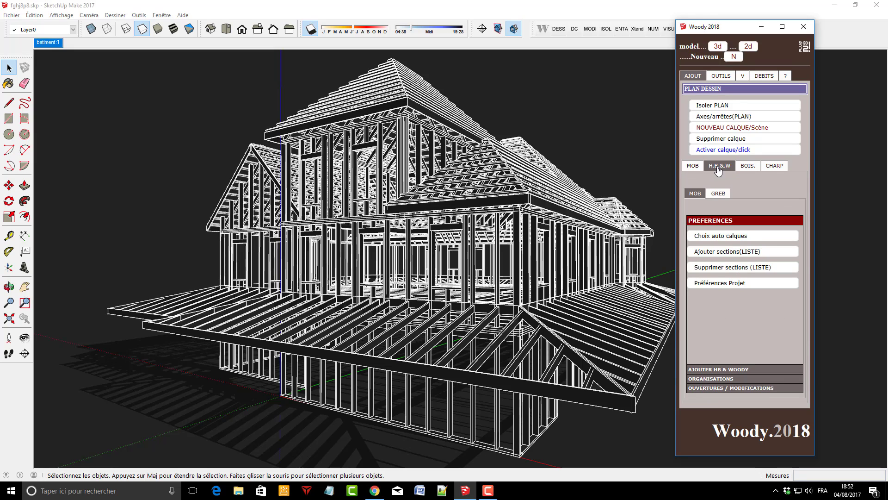
pyautogui.click(691, 168)
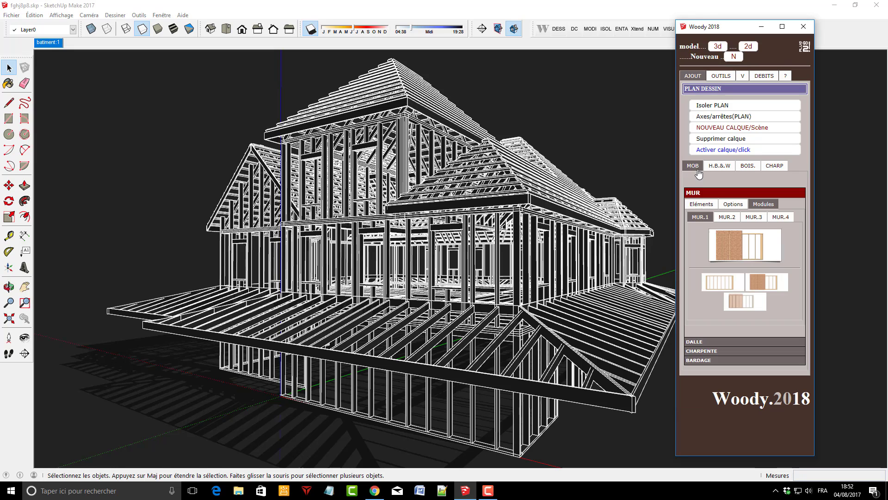
pyautogui.click(722, 168)
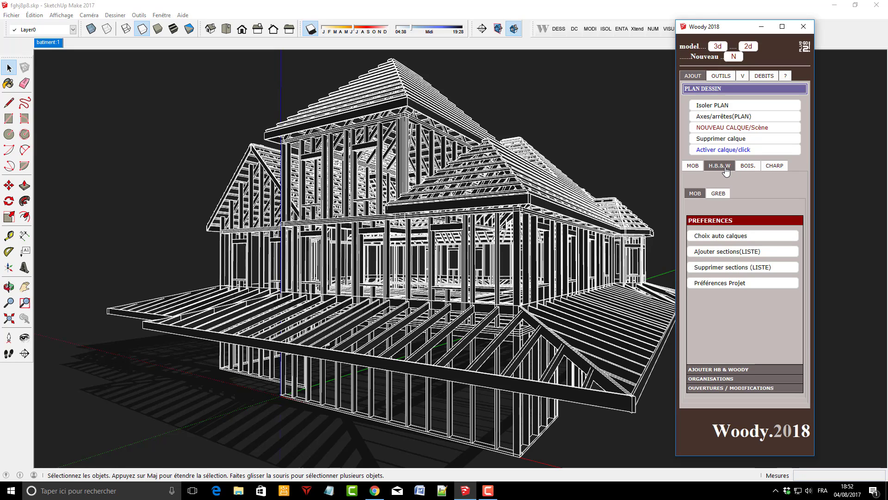
pyautogui.click(747, 168)
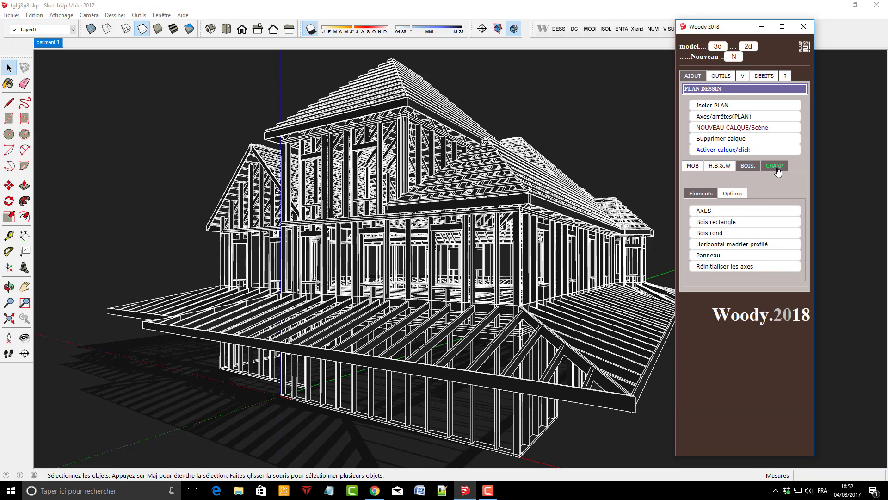
pyautogui.click(777, 167)
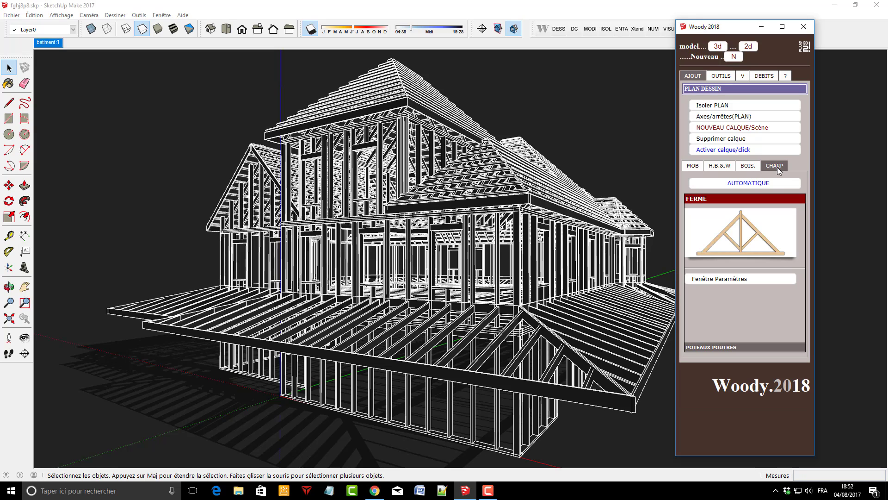
pyautogui.click(721, 347)
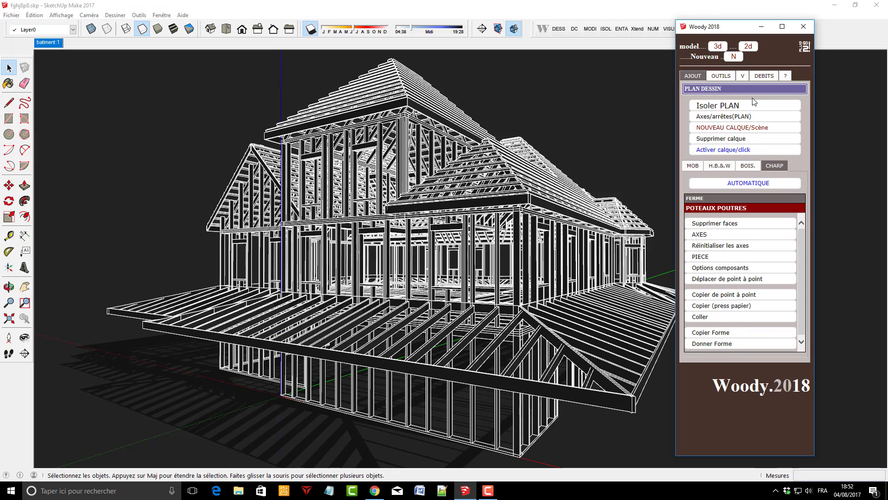
pyautogui.click(723, 77)
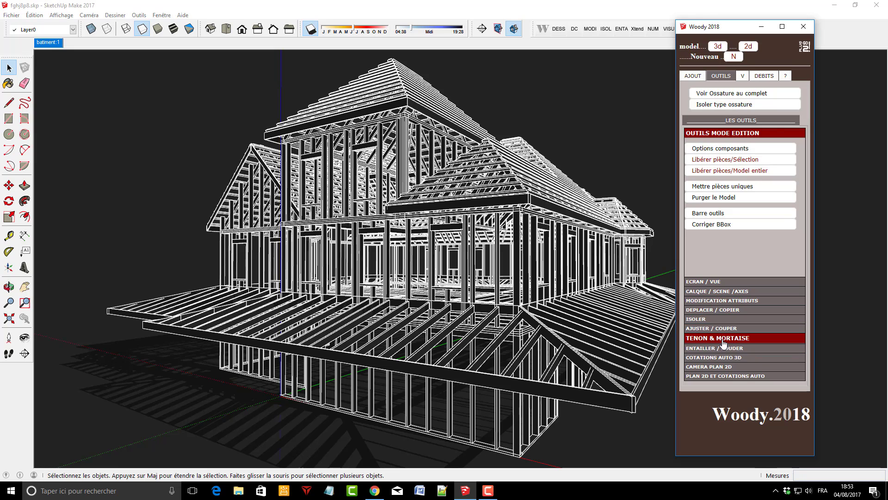
pyautogui.click(764, 76)
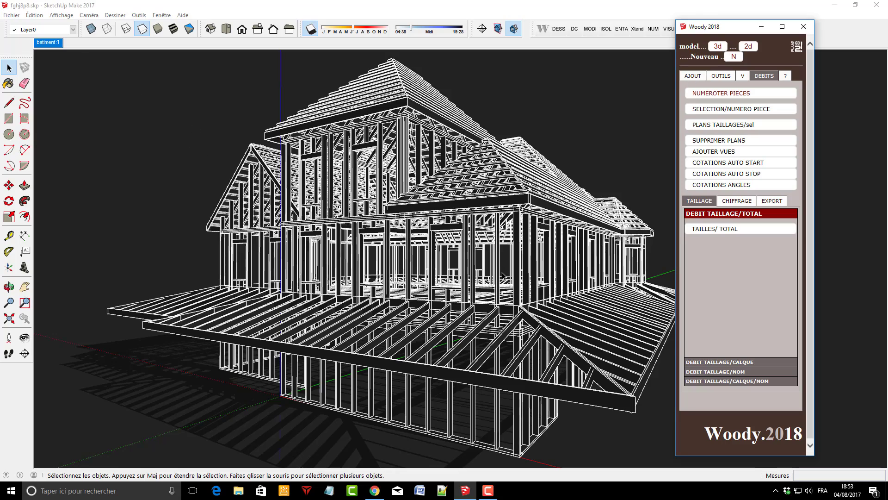
# Examine the house's timber frame and roof structure from several sides and from above, with the Woody 2018 window moved clear of the model
pyautogui.moveTo(504, 276); pyautogui.dragTo(368, 333, button='middle')
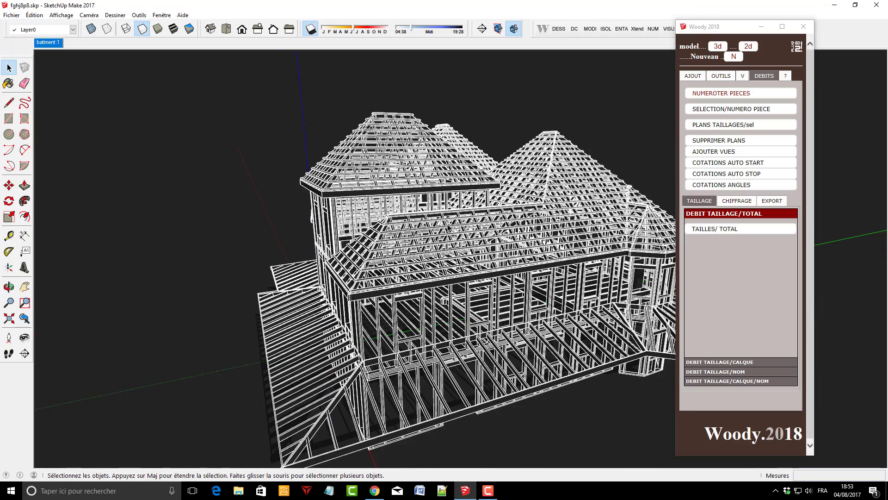
pyautogui.scroll(-1, 447, 228)
pyautogui.moveTo(728, 31); pyautogui.dragTo(776, 47)
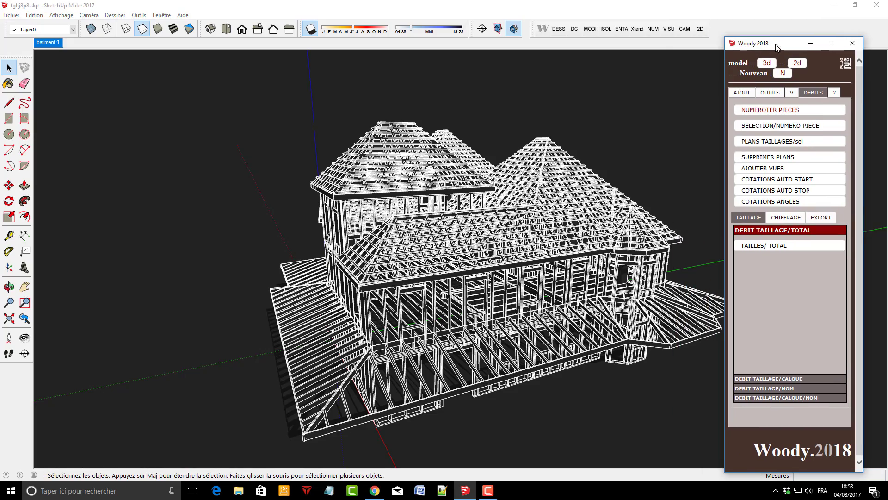
pyautogui.moveTo(411, 170); pyautogui.dragTo(642, 178, button='middle')
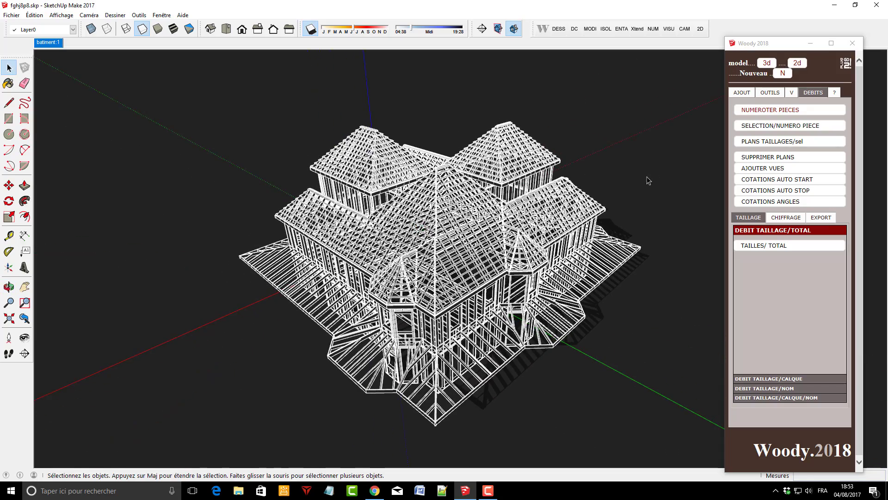
pyautogui.scroll(3, 356, 242)
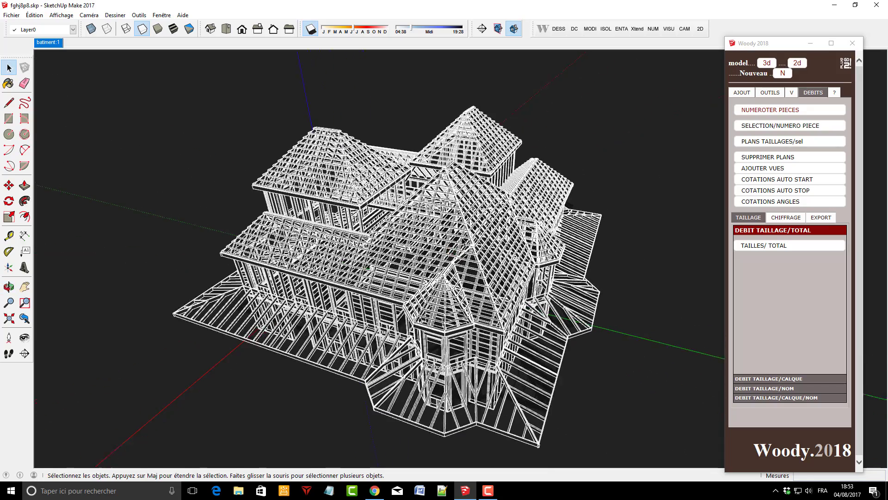
pyautogui.scroll(3, 464, 241)
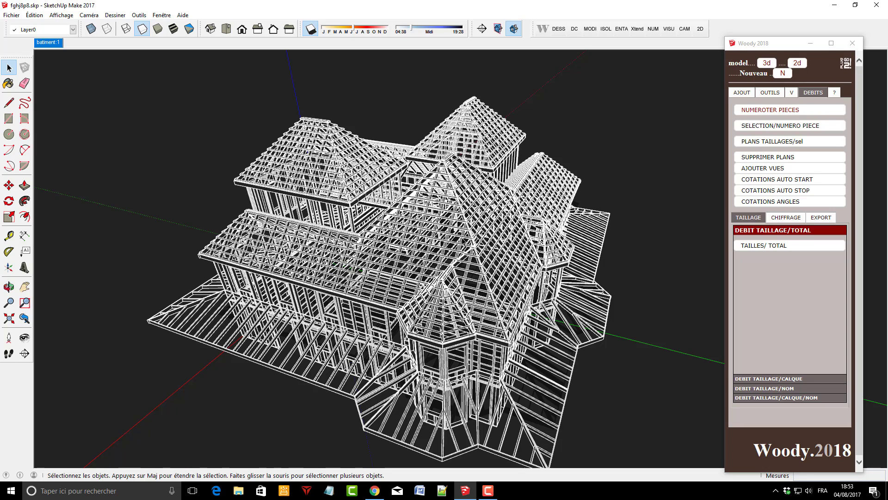
pyautogui.moveTo(346, 262); pyautogui.dragTo(281, 263, button='middle')
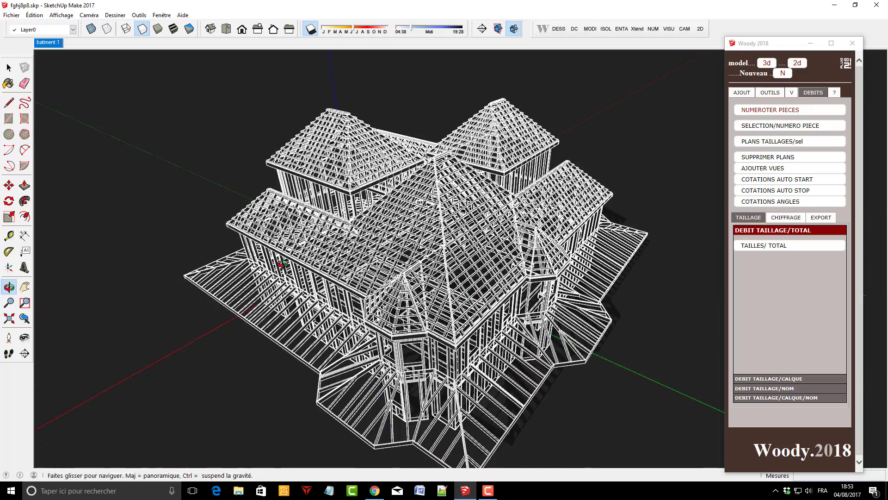
pyautogui.moveTo(397, 279); pyautogui.dragTo(638, 203, button='middle')
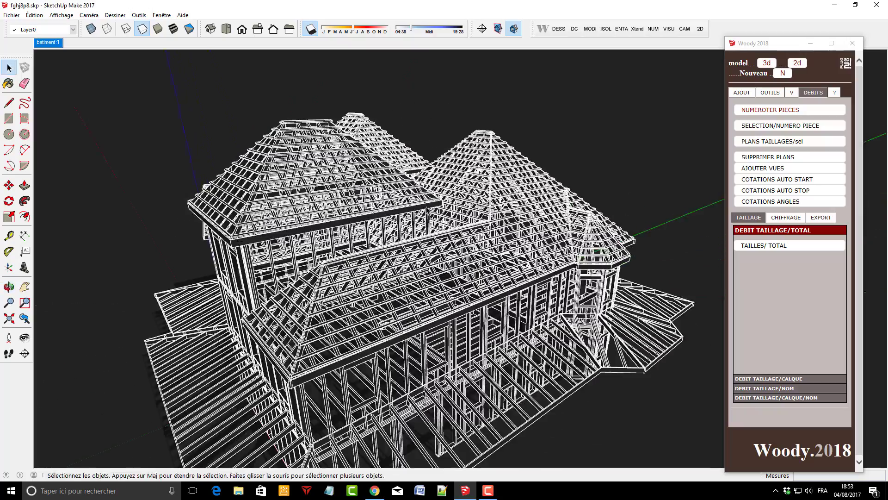
pyautogui.scroll(-2, 426, 207)
pyautogui.moveTo(338, 289); pyautogui.dragTo(431, 294, button='middle')
pyautogui.scroll(3, 430, 295)
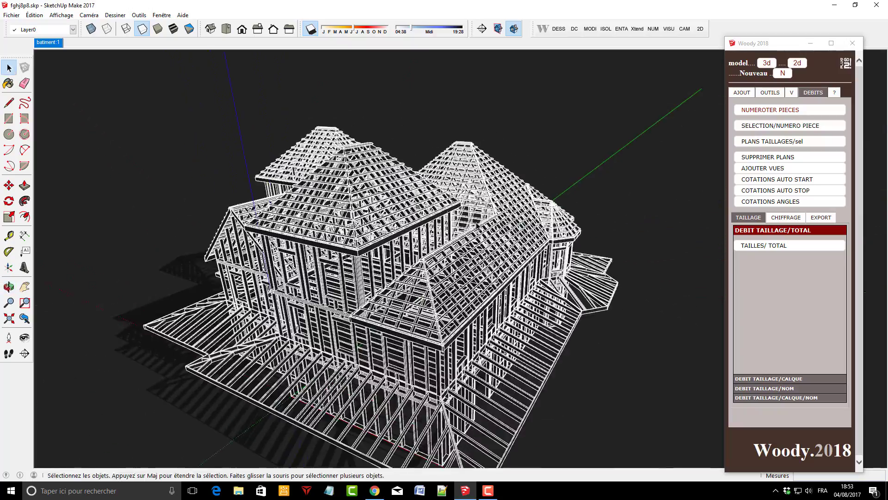
pyautogui.moveTo(481, 228); pyautogui.dragTo(362, 259, button='middle')
pyautogui.scroll(3, 368, 278)
pyautogui.scroll(3, 341, 209)
pyautogui.scroll(-3, 341, 209)
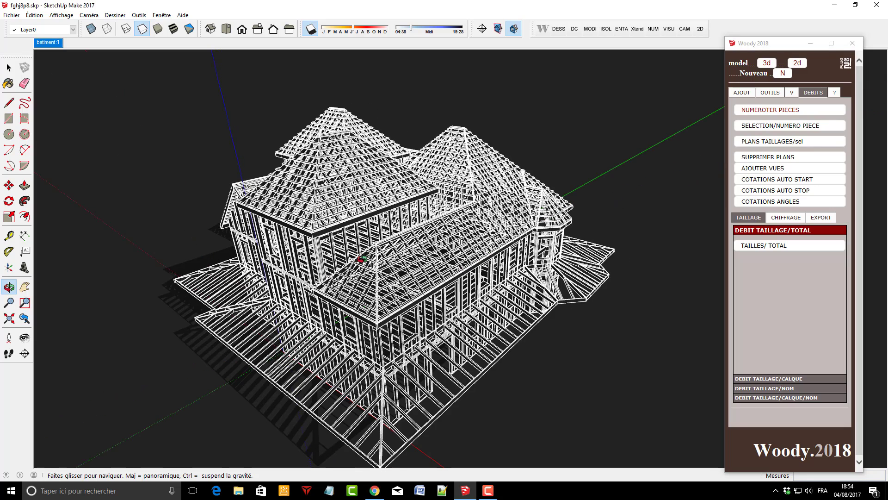
pyautogui.press('space')
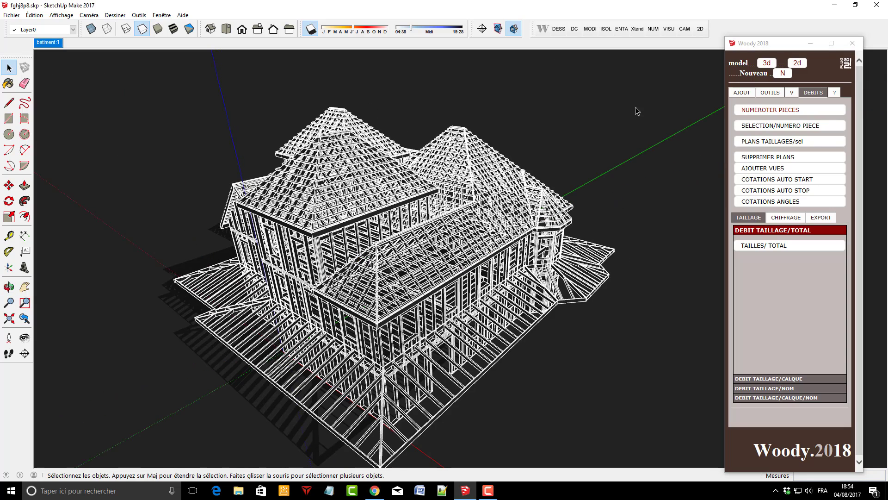
pyautogui.moveTo(332, 318); pyautogui.dragTo(376, 281, button='middle')
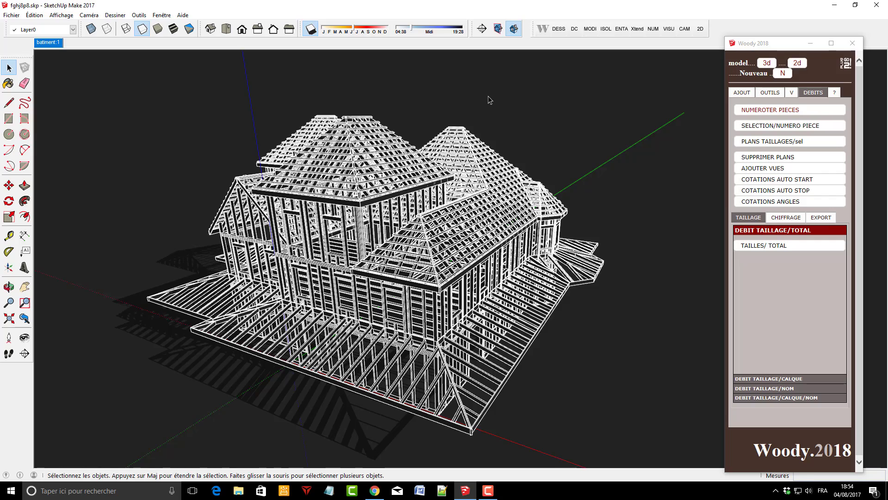
pyautogui.moveTo(525, 130); pyautogui.dragTo(534, 55, button='middle')
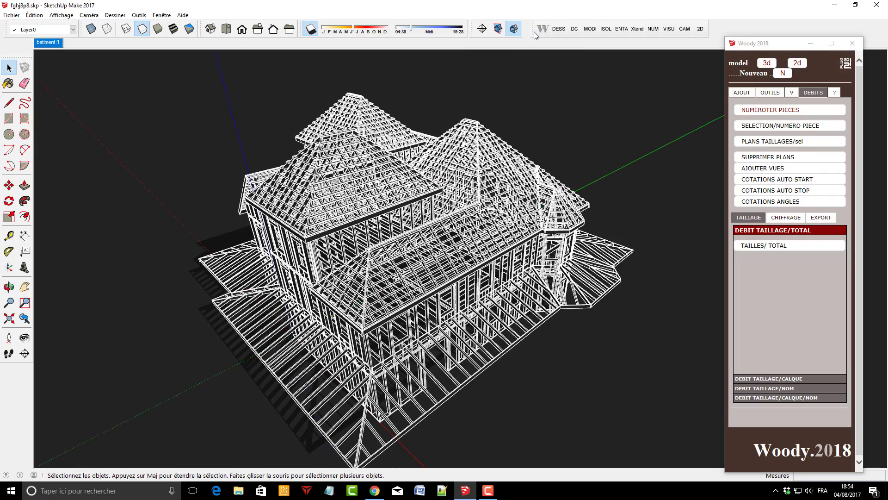
# Close Woody 2018 and reopen it as two separate windows, one showing AJOUT and the other showing OUTILS
pyautogui.moveTo(533, 31); pyautogui.dragTo(531, 31)
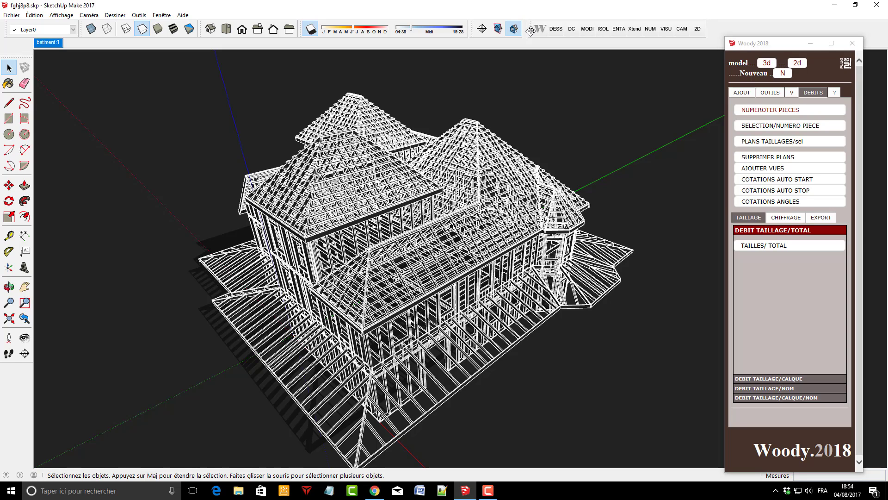
pyautogui.click(852, 43)
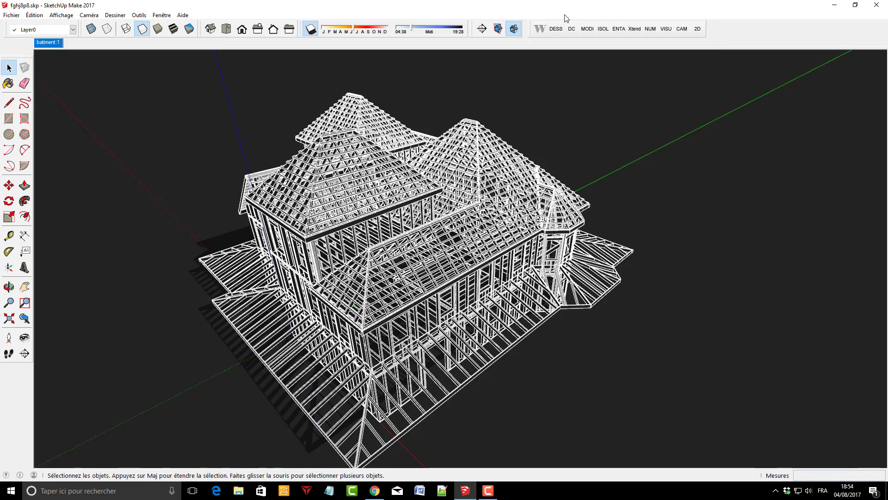
pyautogui.click(539, 31)
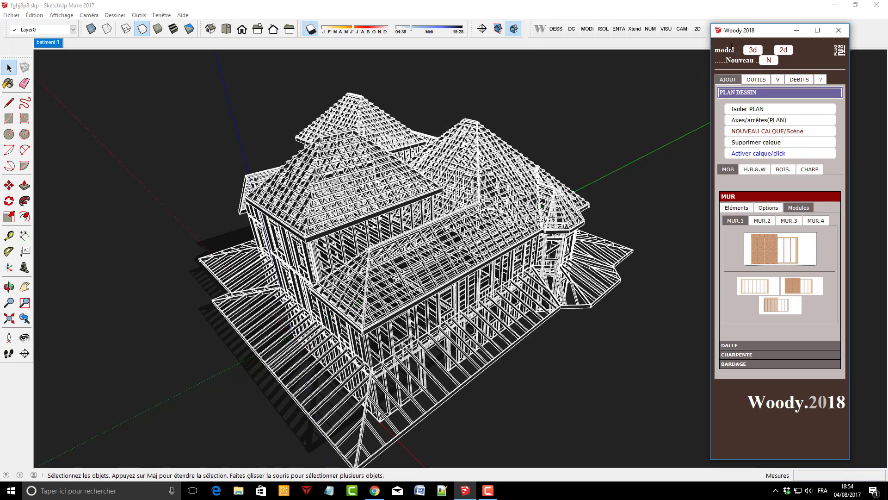
pyautogui.moveTo(766, 35); pyautogui.dragTo(66, 24)
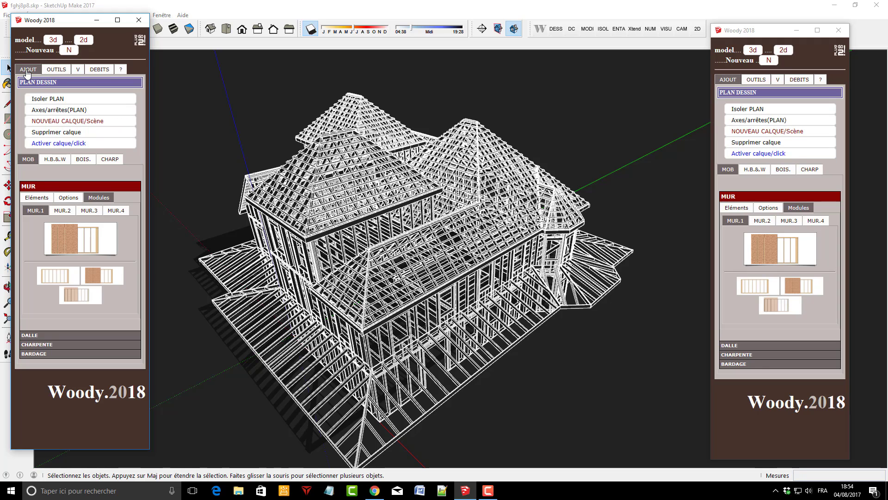
pyautogui.click(757, 79)
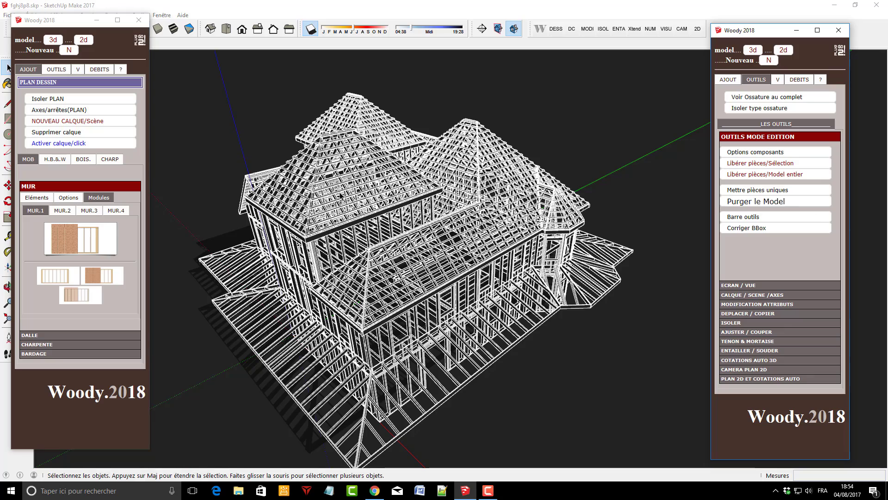
# Close the extra Woody 2018 window showing AJOUT, keeping only the one with OUTILS
pyautogui.moveTo(507, 243); pyautogui.dragTo(297, 195, button='middle')
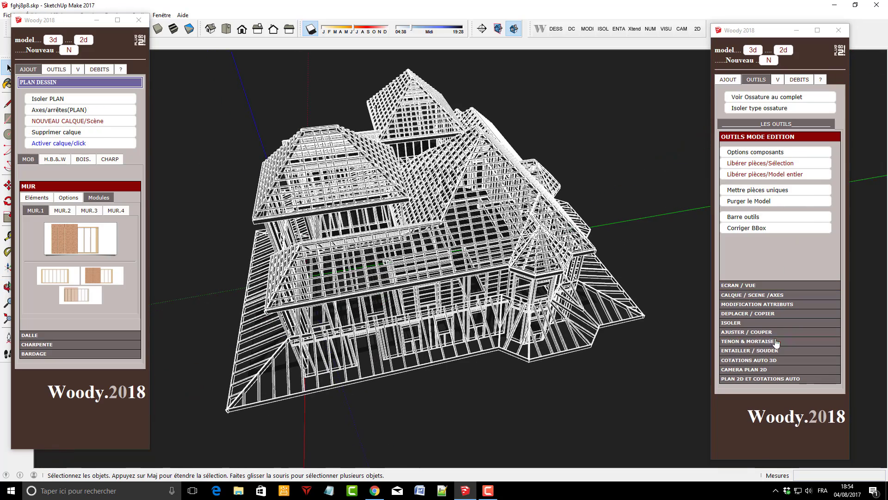
pyautogui.click(759, 323)
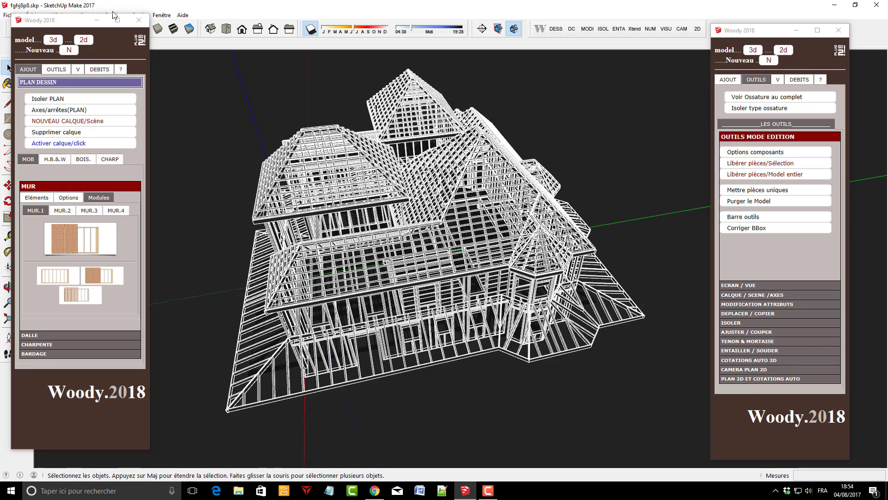
pyautogui.click(139, 20)
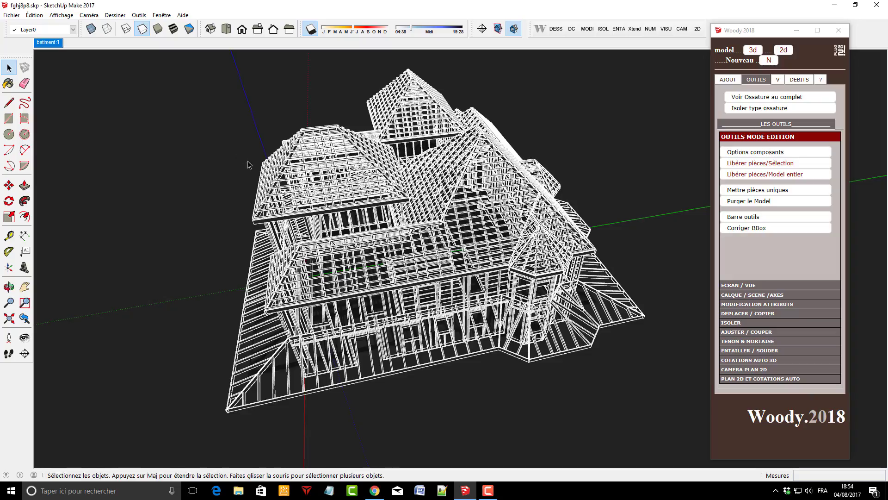
# Select the long ridge beam of the lower hip roof over the house's side wing
pyautogui.moveTo(248, 164); pyautogui.dragTo(394, 430, button='middle')
pyautogui.scroll(2, 398, 429)
pyautogui.moveTo(473, 285); pyautogui.dragTo(485, 363, button='middle')
pyautogui.scroll(2, 479, 249)
pyautogui.moveTo(479, 247); pyautogui.dragTo(483, 189, button='middle')
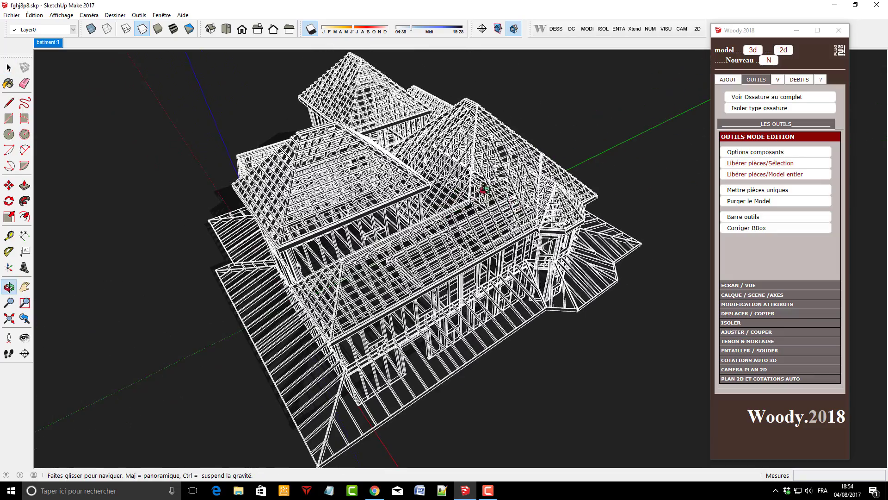
pyautogui.click(7, 67)
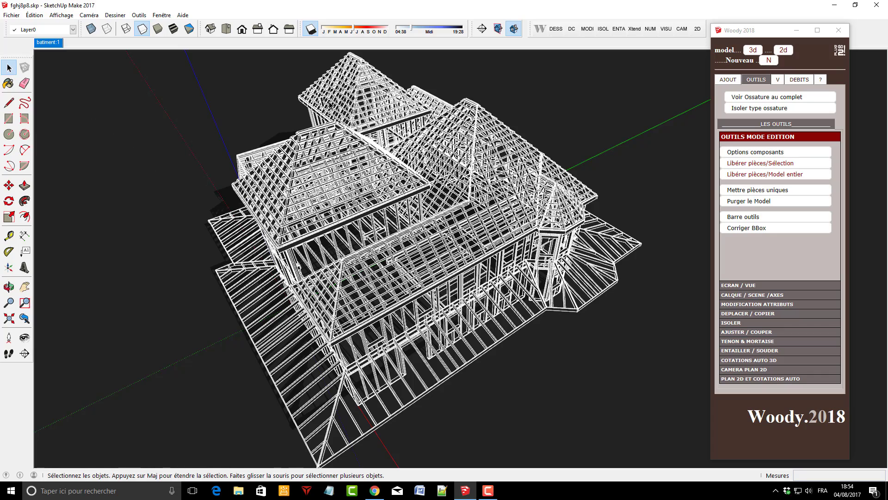
pyautogui.scroll(-2, 329, 270)
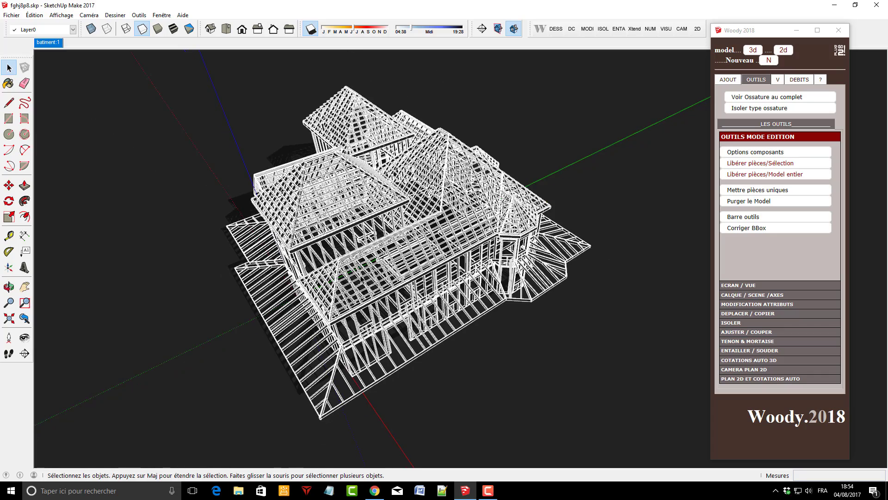
pyautogui.scroll(3, 330, 261)
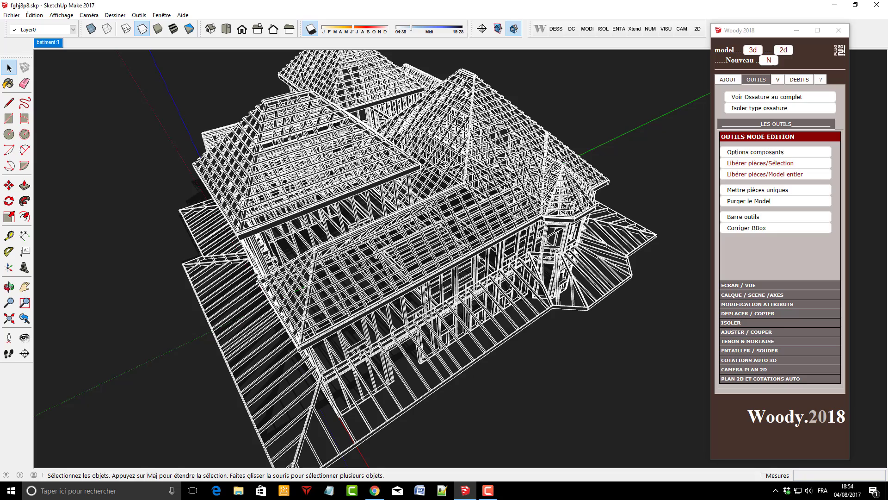
pyautogui.click(501, 180)
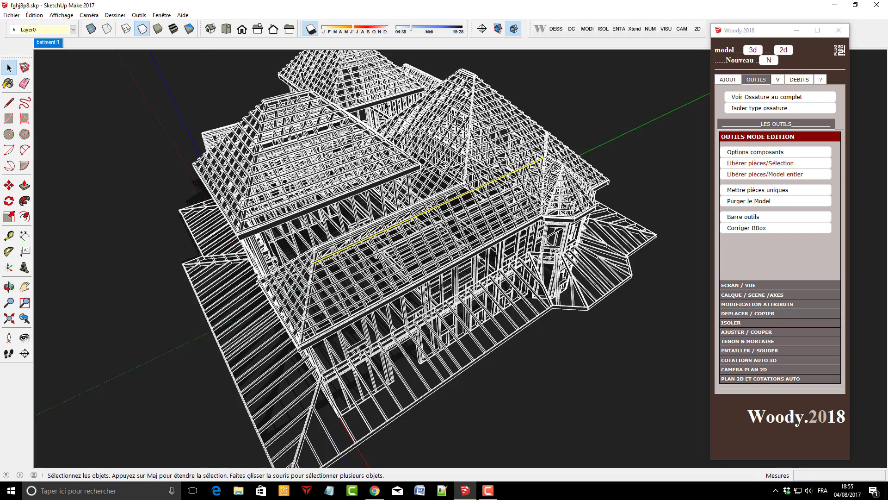
# Examine the Woody tool functions, from Outils créer 2D to WoodyExpress, in SketchUp's shortcut preferences and cancel out of the preferences
pyautogui.click(162, 16)
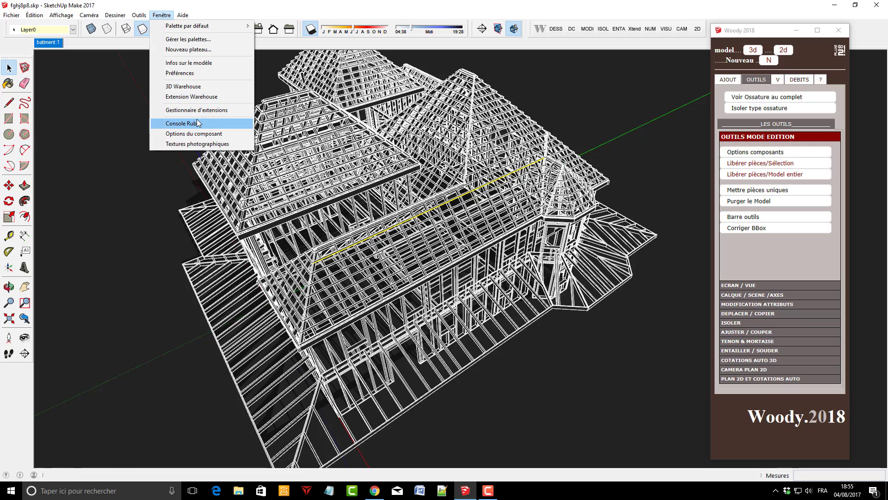
pyautogui.click(188, 73)
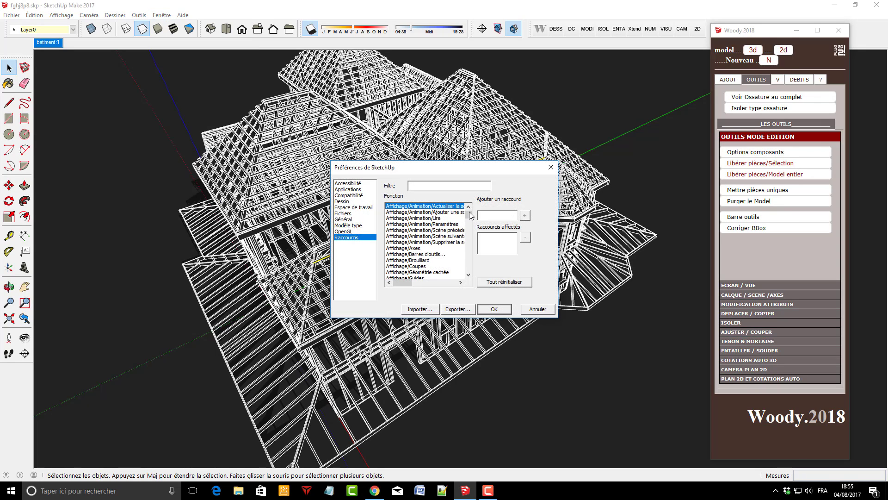
pyautogui.moveTo(470, 215); pyautogui.dragTo(479, 236)
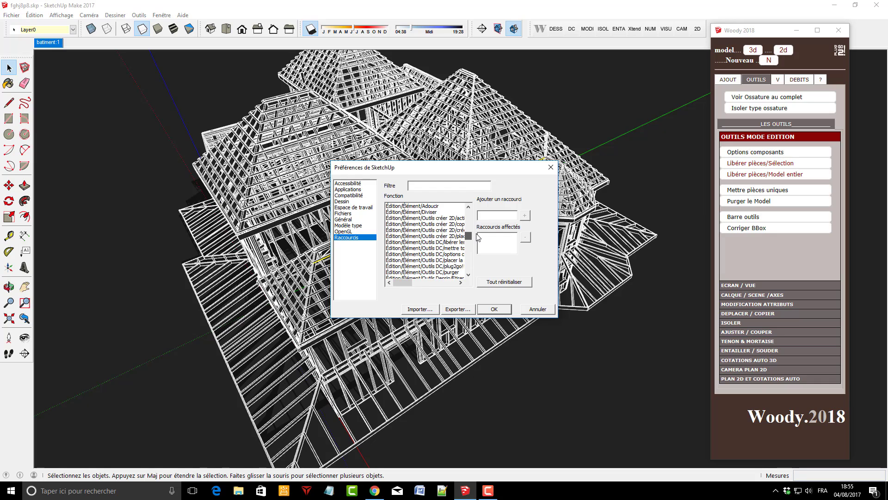
pyautogui.moveTo(400, 284); pyautogui.dragTo(409, 241)
pyautogui.scroll(-1, 409, 241)
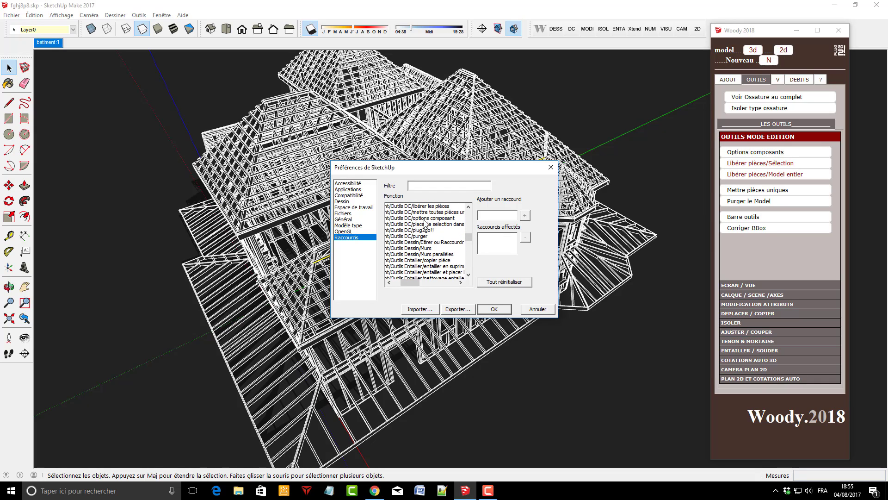
pyautogui.scroll(-2, 424, 232)
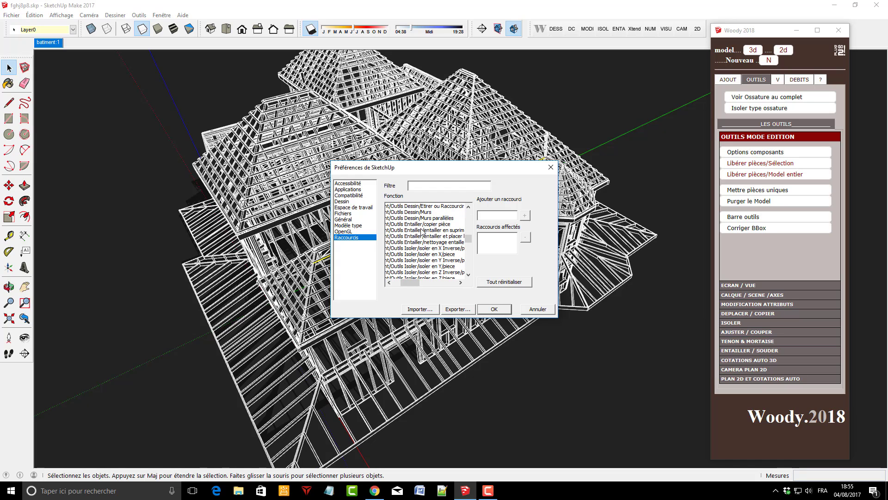
pyautogui.scroll(-5, 434, 253)
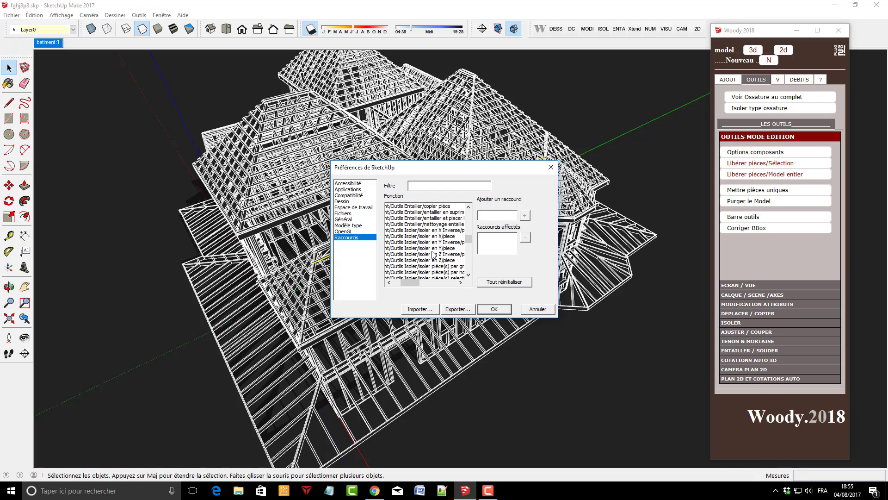
pyautogui.scroll(-3, 433, 254)
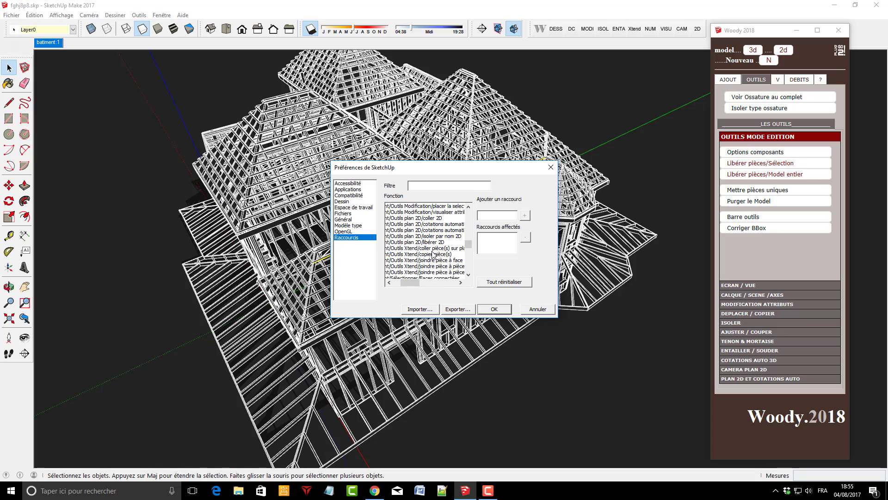
pyautogui.scroll(-2, 434, 254)
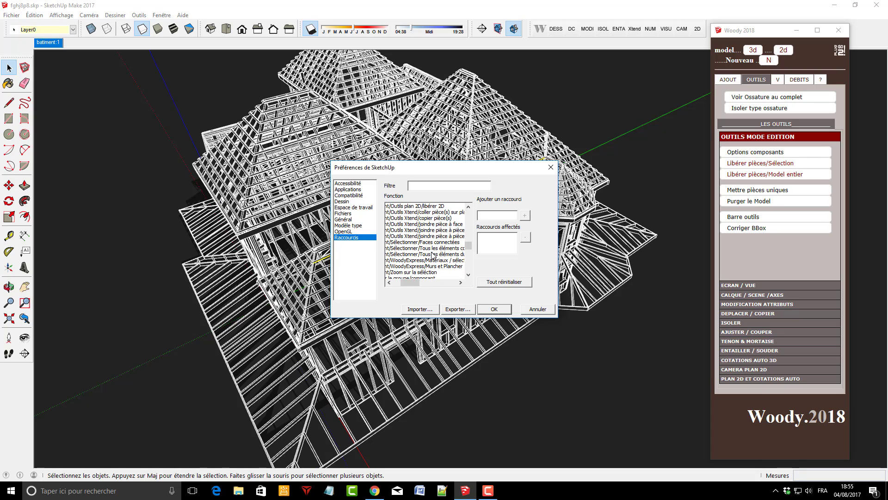
pyautogui.scroll(-3, 433, 253)
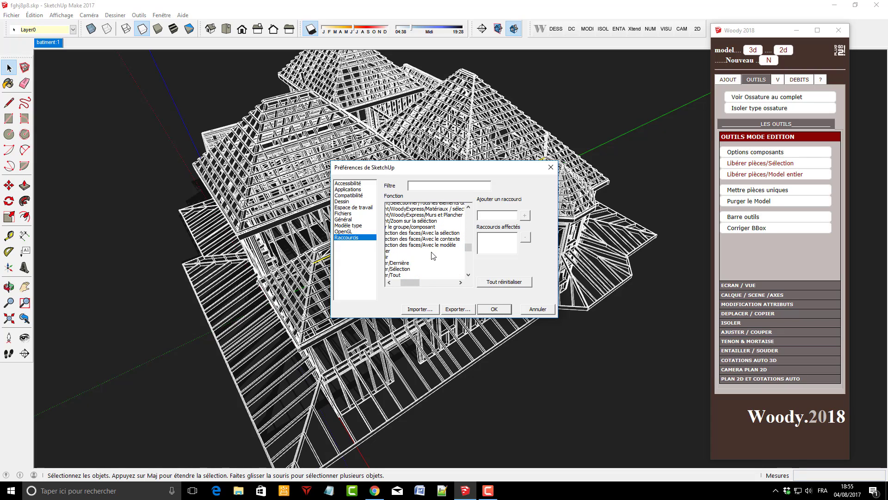
pyautogui.scroll(3, 433, 255)
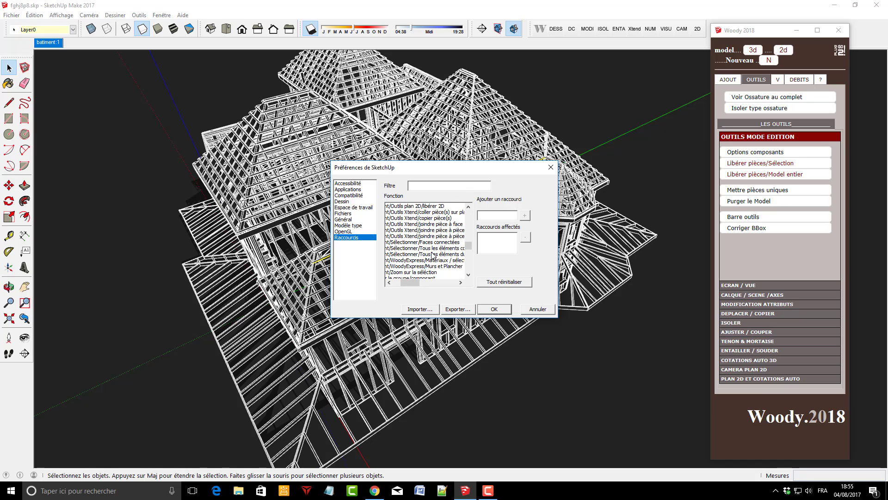
pyautogui.scroll(5, 434, 254)
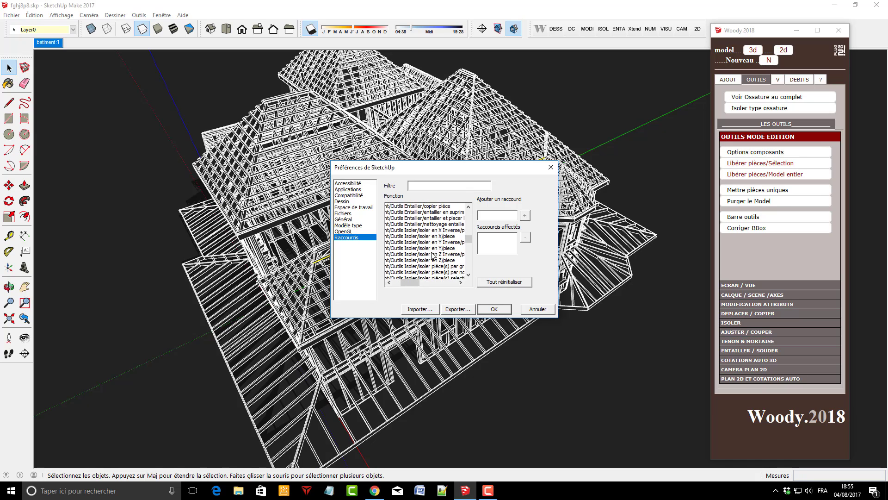
pyautogui.scroll(4, 434, 255)
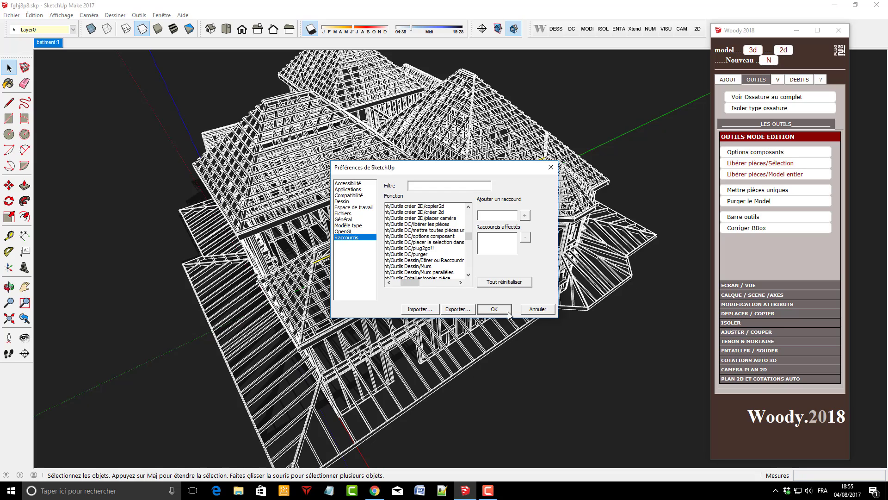
pyautogui.click(548, 311)
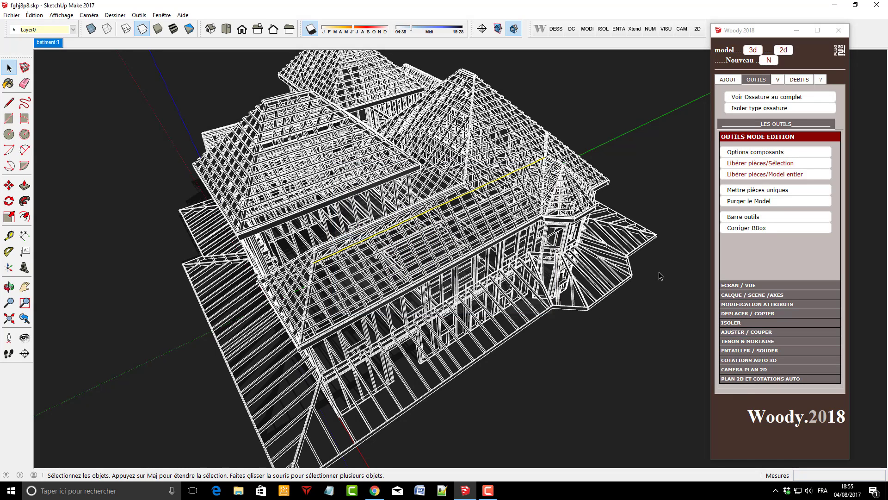
# Open Woody 2018's online manual, LE MANUEL, from the plugin's help section and close it again
pyautogui.click(822, 81)
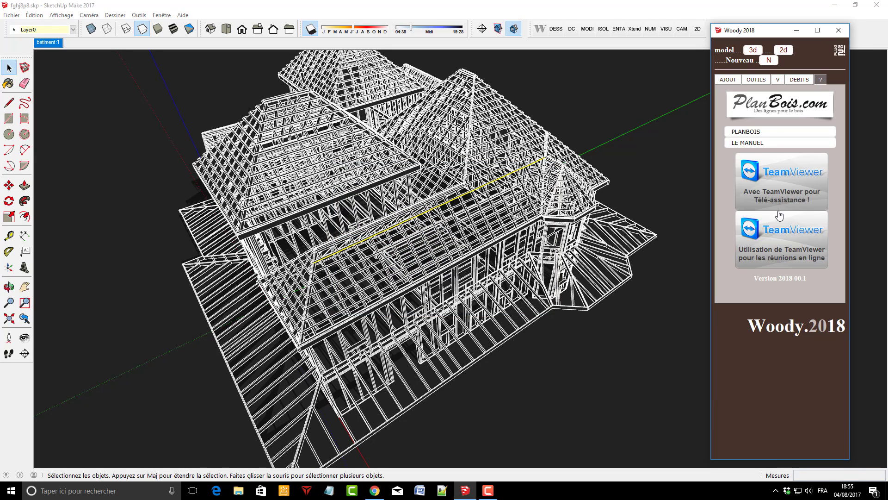
pyautogui.click(750, 148)
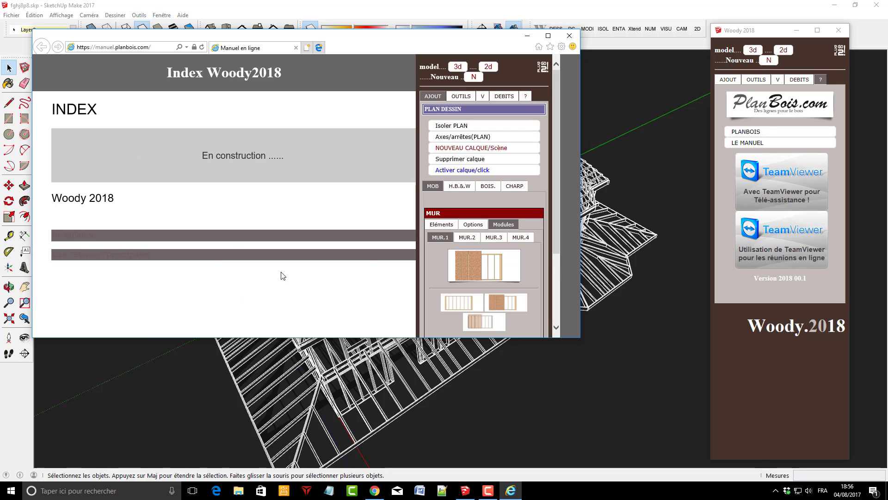
pyautogui.click(568, 36)
# Start a new empty SketchUp model in place of the house frame
pyautogui.moveTo(352, 218)
pyautogui.mouseDown(button='middle')
pyautogui.moveTo(380, 206)
pyautogui.moveTo(398, 218)
pyautogui.mouseUp(button='middle')
pyautogui.scroll(-3, 371, 228)
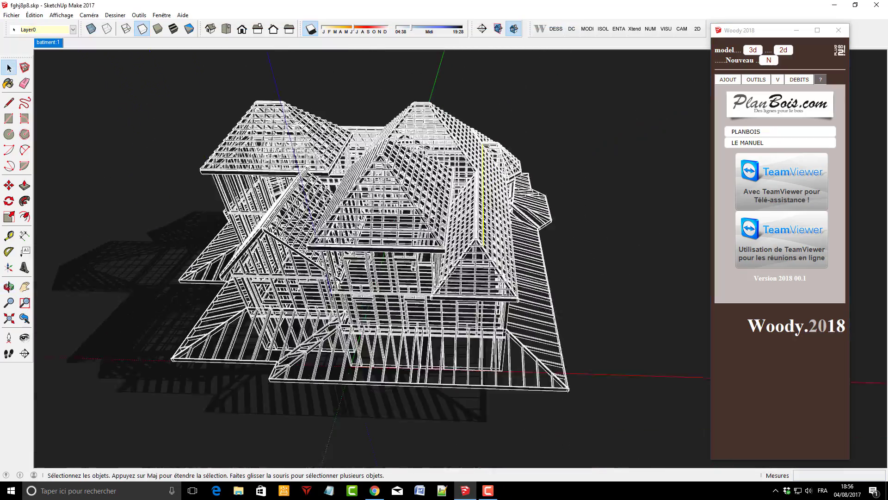
pyautogui.moveTo(430, 246); pyautogui.dragTo(361, 271, button='middle')
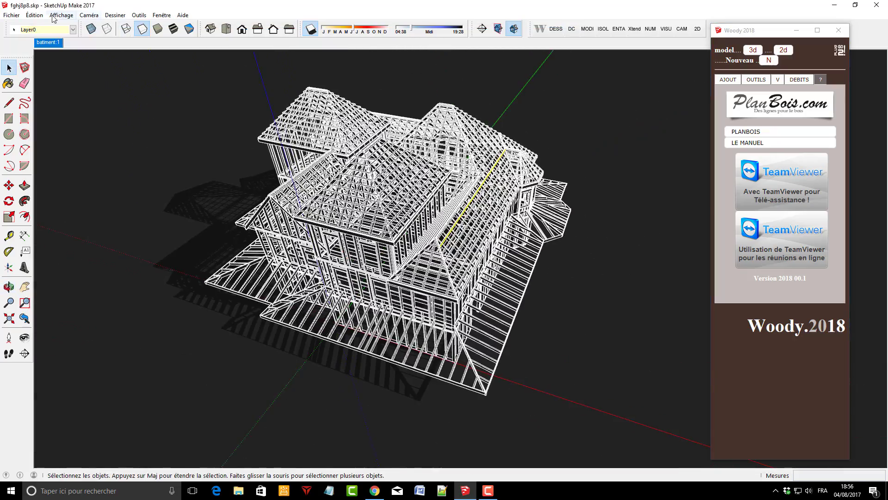
pyautogui.click(11, 15)
pyautogui.click(29, 26)
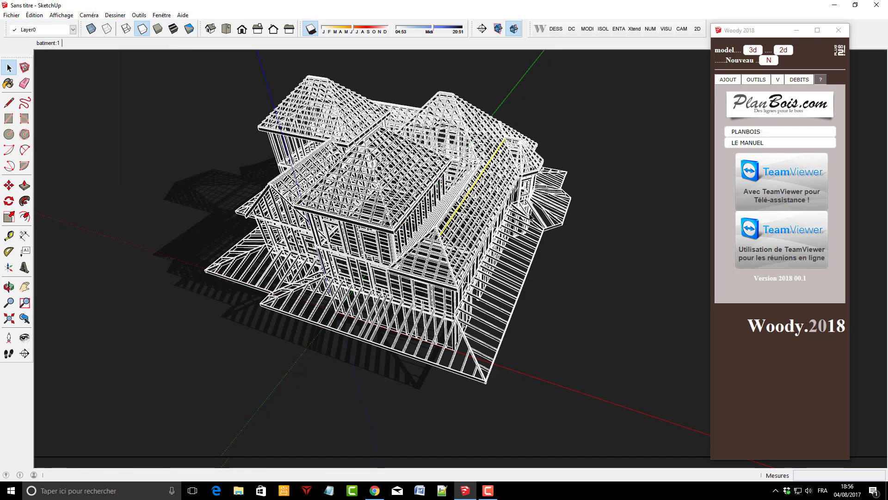
pyautogui.scroll(2, 394, 168)
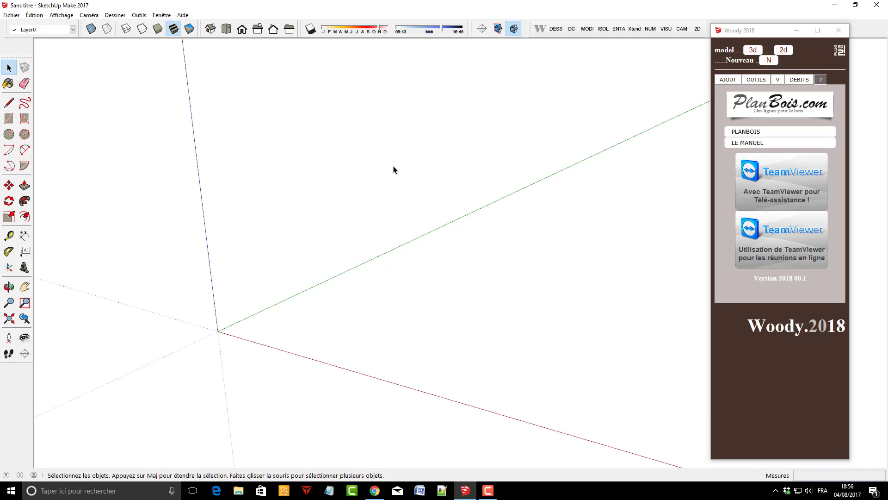
pyautogui.scroll(-2, 392, 182)
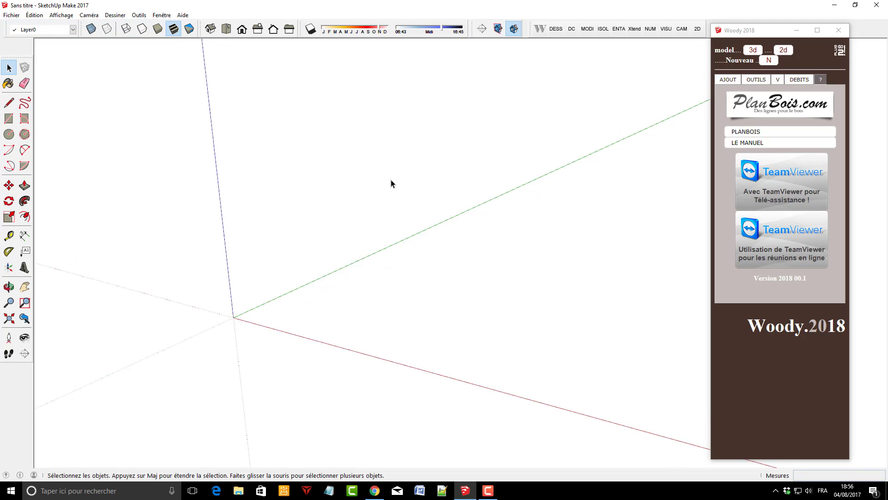
# Show Woody's AJOUT tools and look at the MOB wall modules MUR.1 and MUR.2, ending on MUR.1
pyautogui.click(723, 81)
pyautogui.scroll(-1, 309, 286)
pyautogui.scroll(2, 501, 233)
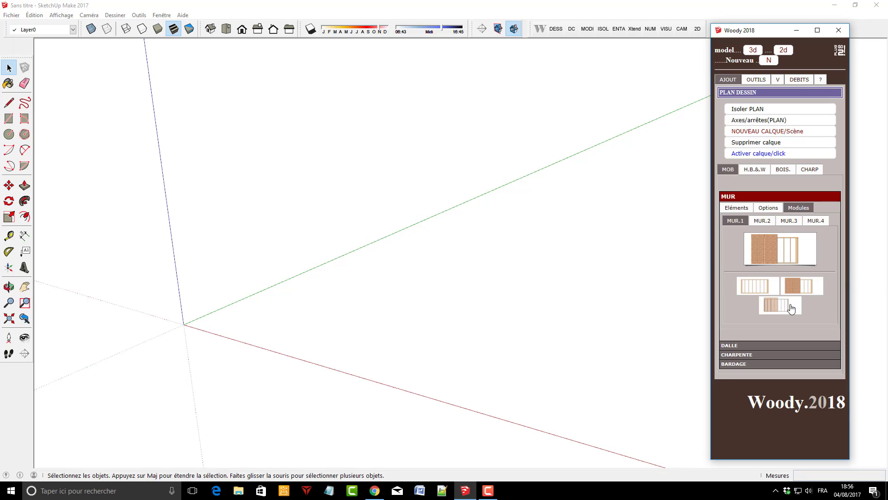
pyautogui.click(763, 221)
pyautogui.click(728, 223)
pyautogui.moveTo(231, 271); pyautogui.dragTo(518, 327, button='middle')
pyautogui.scroll(1, 206, 259)
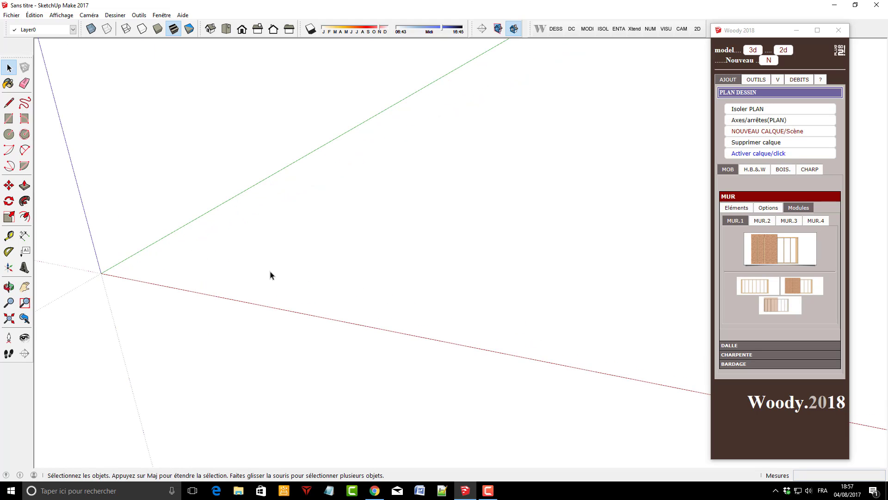
pyautogui.scroll(-3, 333, 279)
pyautogui.scroll(3, 98, 203)
pyautogui.scroll(2, 287, 226)
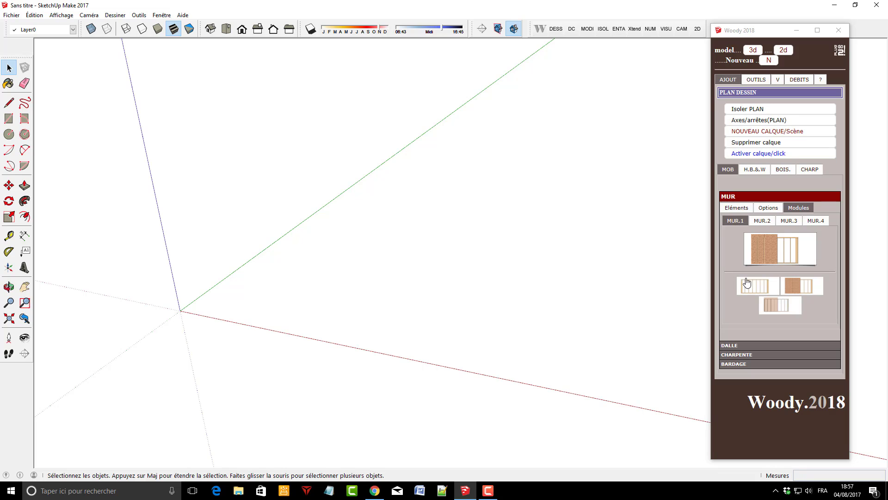
# Look at the wall modules MUR.3 and MUR.4, ending on MUR.3
pyautogui.click(789, 221)
pyautogui.click(816, 221)
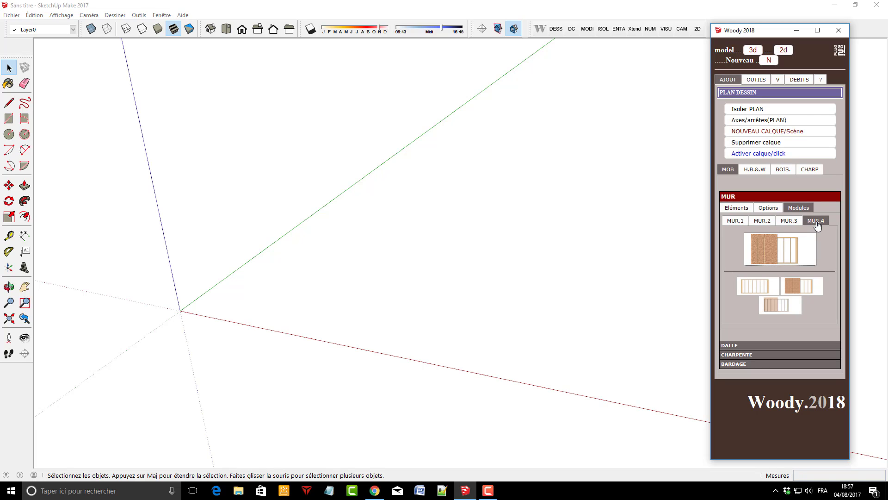
pyautogui.click(788, 222)
pyautogui.middleClick(332, 290)
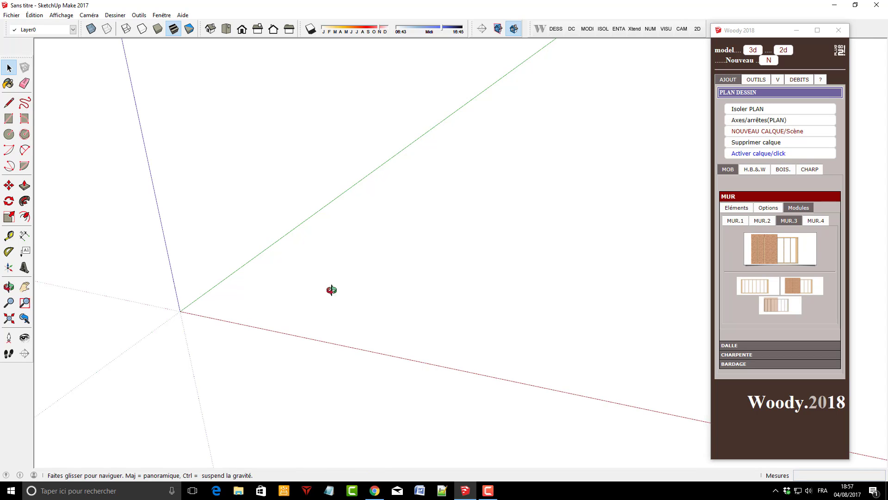
pyautogui.moveTo(331, 290)
pyautogui.mouseDown(button='middle')
pyautogui.moveTo(307, 248)
pyautogui.moveTo(319, 296)
pyautogui.mouseUp(button='middle')
pyautogui.scroll(-4, 307, 253)
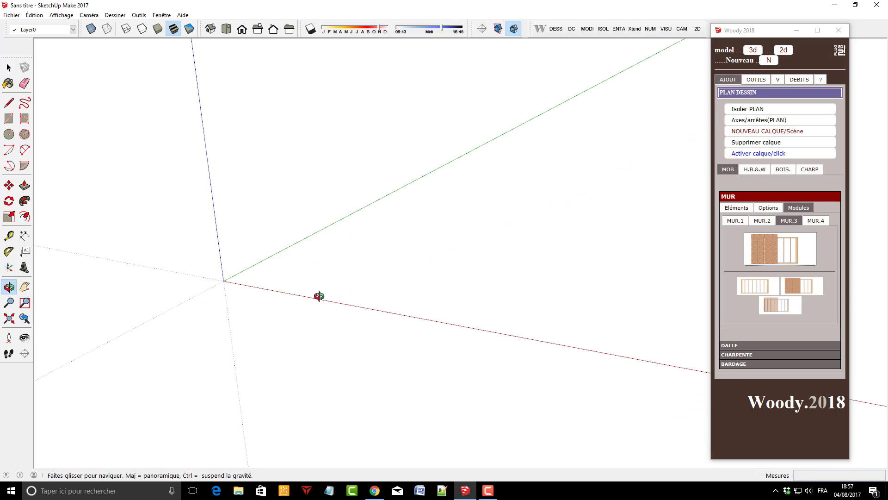
pyautogui.scroll(3, 321, 248)
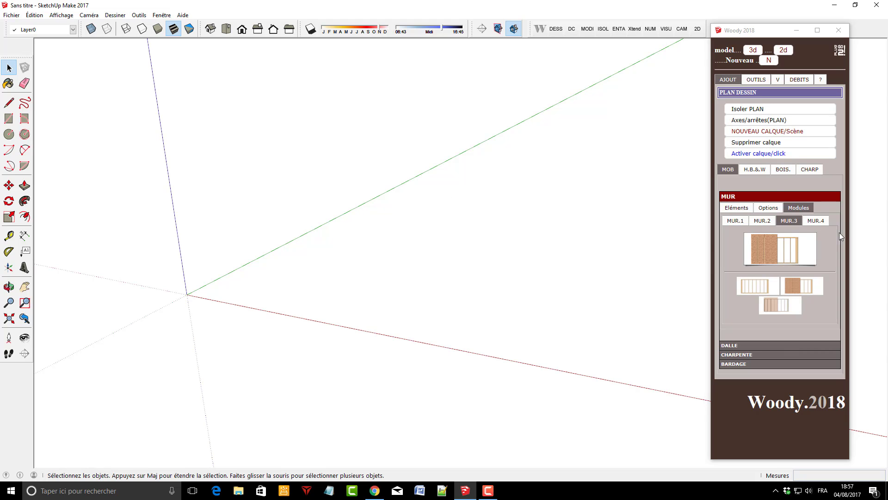
# Look through the H.B.&W, BOIS. and CHARP tool sets, including POTEAUX POUTRES, and return to the BOIS. elements
pyautogui.click(757, 170)
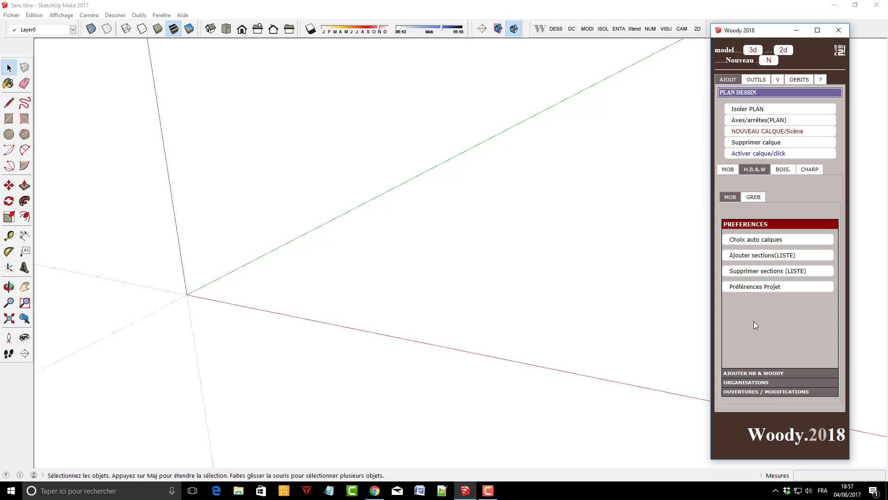
pyautogui.click(782, 169)
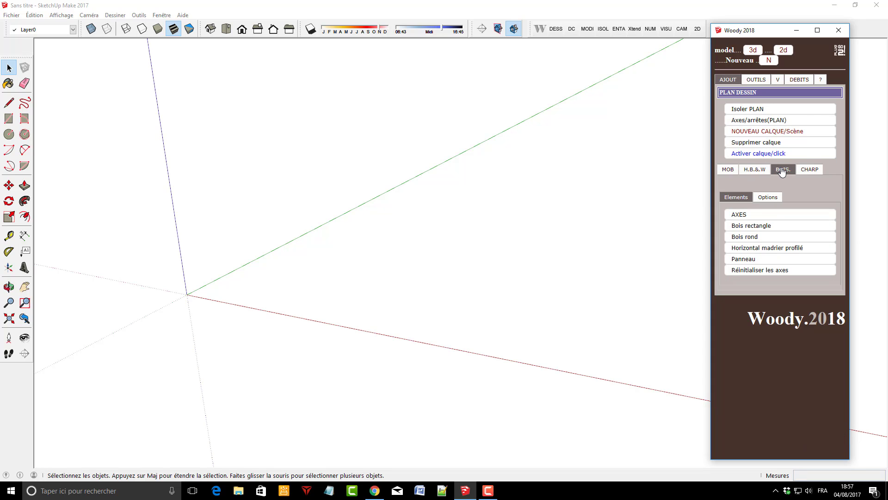
pyautogui.click(812, 173)
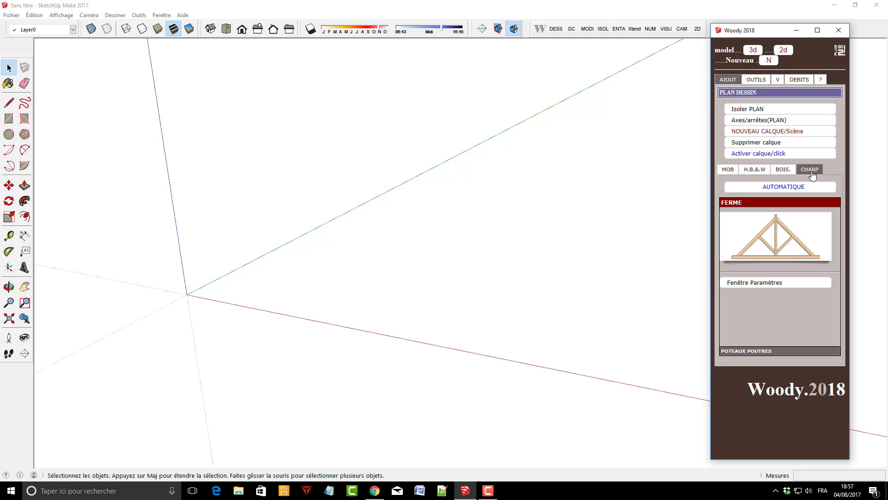
pyautogui.click(784, 352)
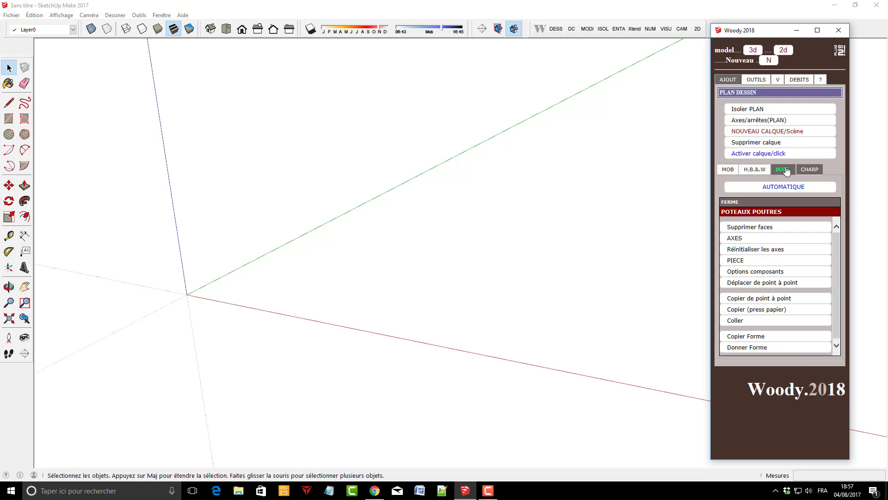
pyautogui.click(784, 169)
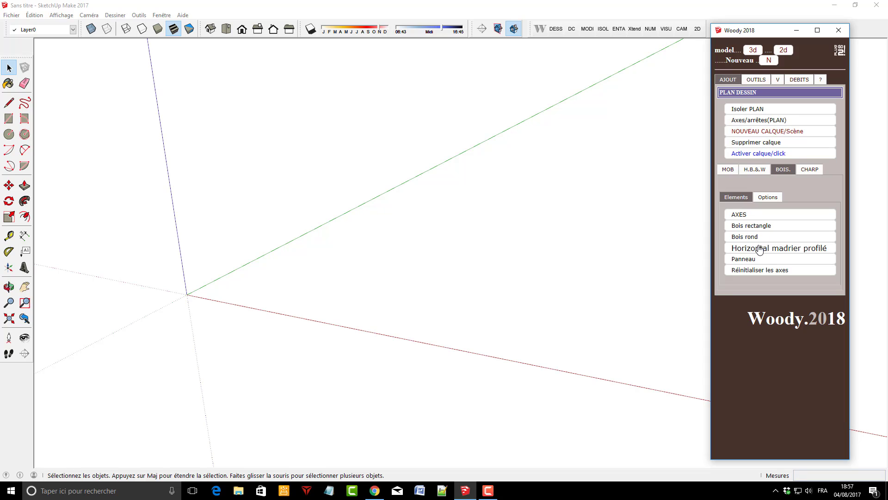
# Check the OUTILS set and return to the AJOUT set at its PLAN DESSIN commands, including NOUVEAU CALQUE/Scène
pyautogui.click(765, 82)
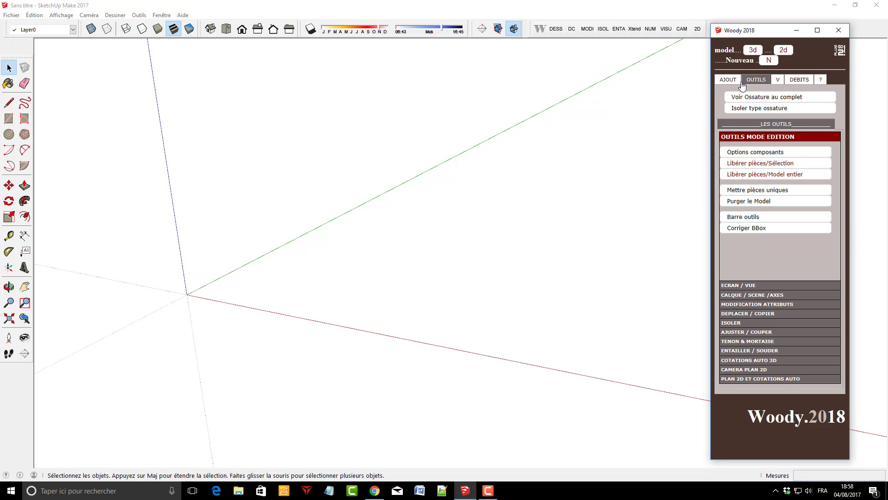
pyautogui.click(728, 79)
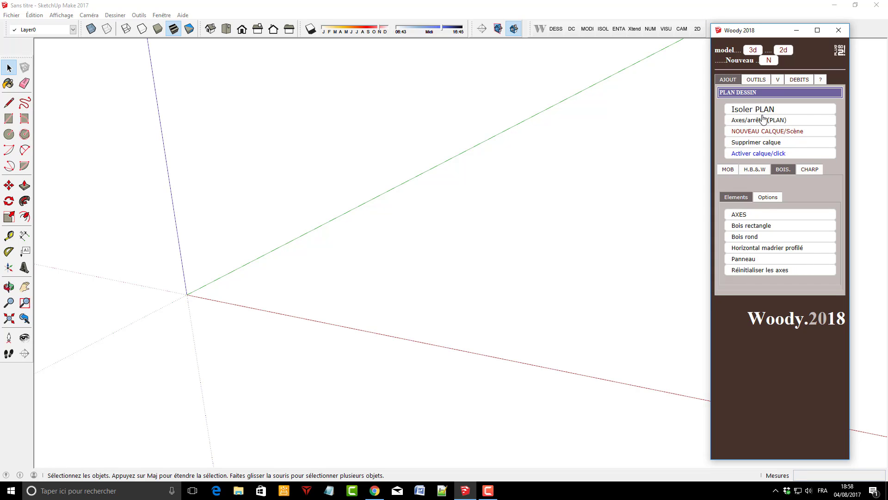
pyautogui.click(828, 133)
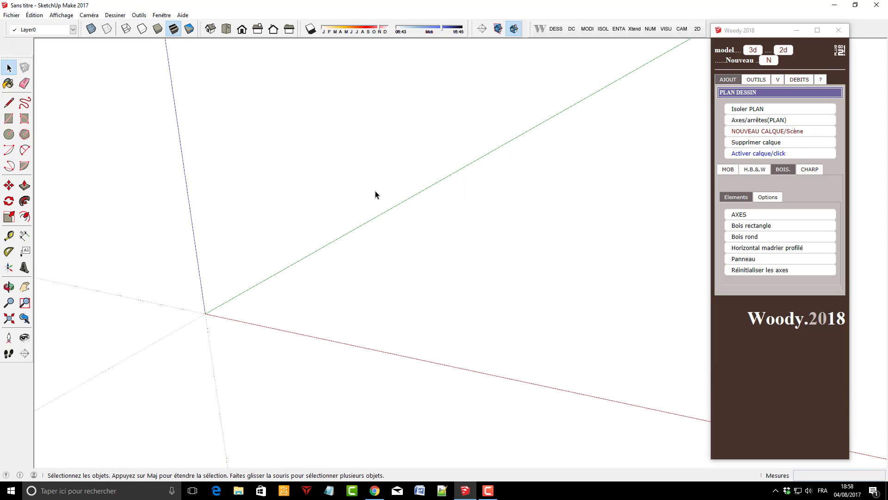
pyautogui.scroll(-1, 440, 230)
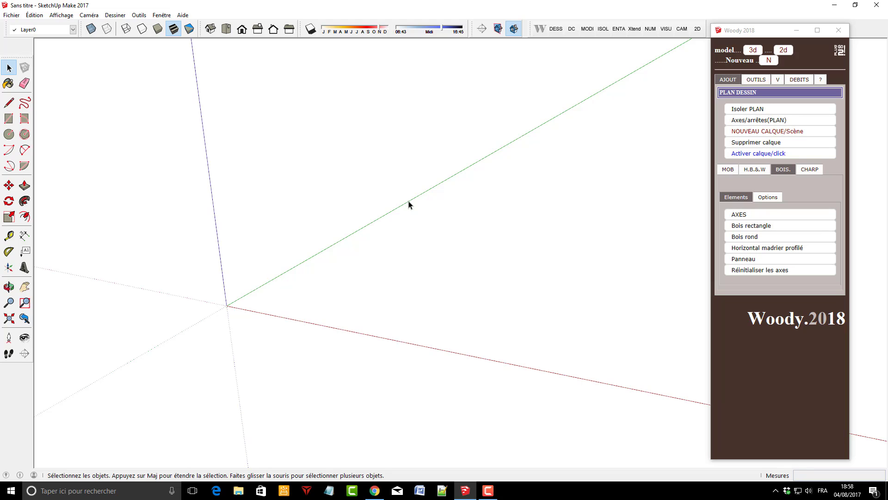
pyautogui.scroll(3, 245, 295)
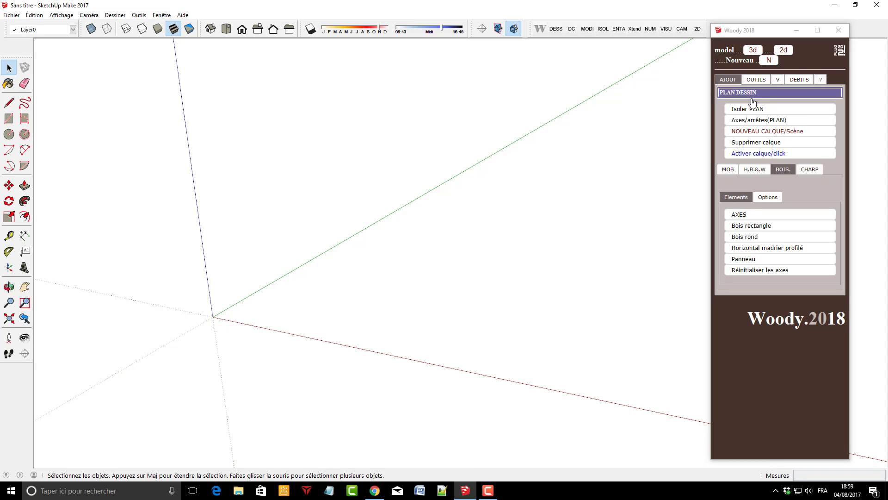
# Look at the DEBITS set and the OUTILS groups MODIFICATION ATTRIBUTS, CAMERA PLAN 2D and PLAN 2D ET COTATIONS AUTO
pyautogui.click(727, 80)
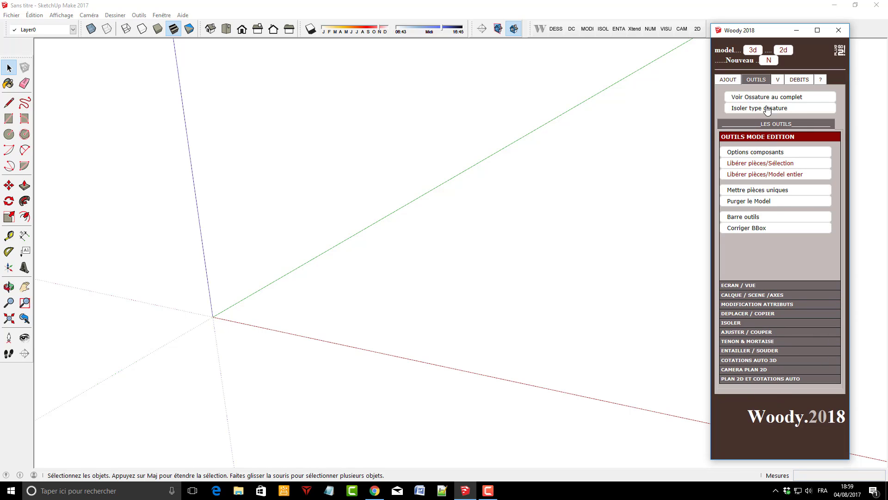
pyautogui.click(800, 79)
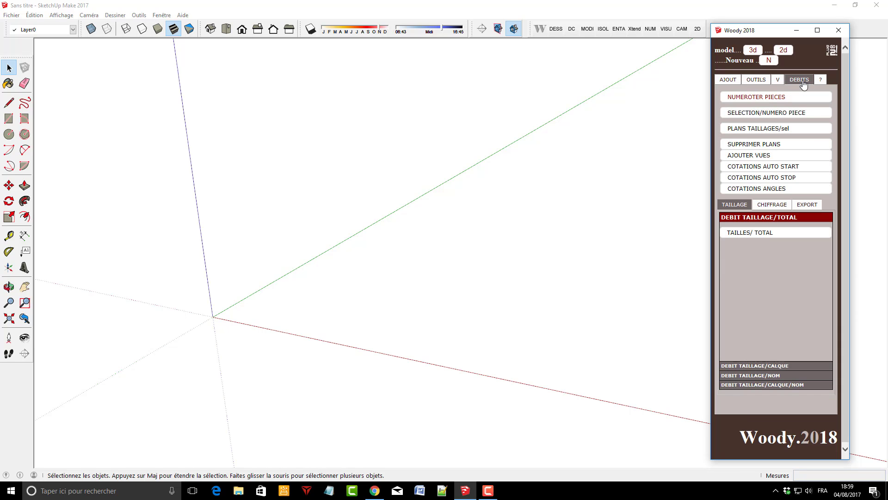
pyautogui.click(756, 80)
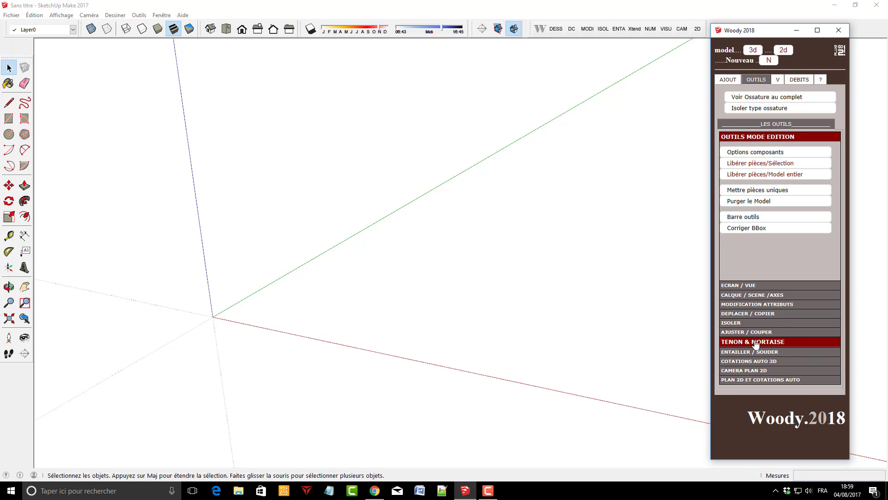
pyautogui.click(768, 305)
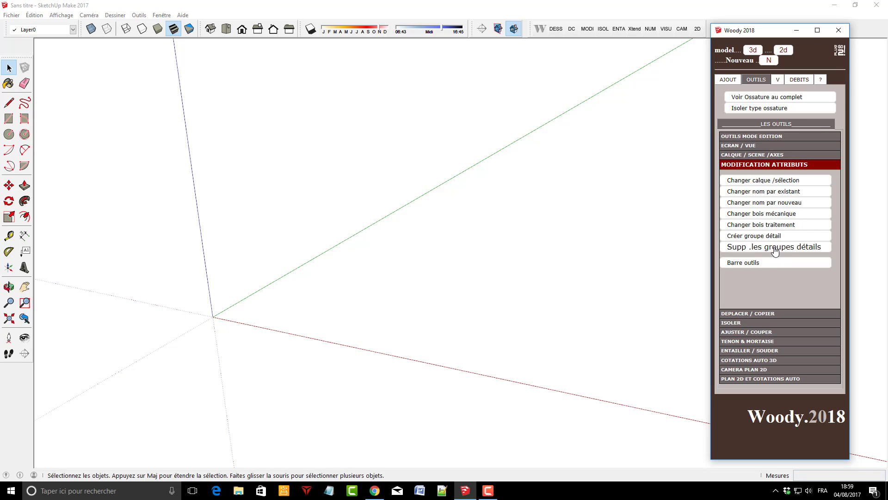
pyautogui.click(750, 370)
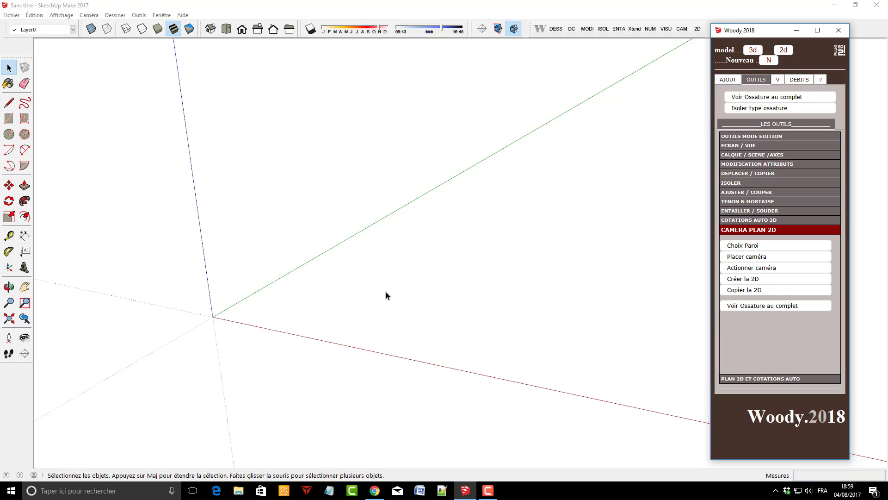
pyautogui.click(725, 379)
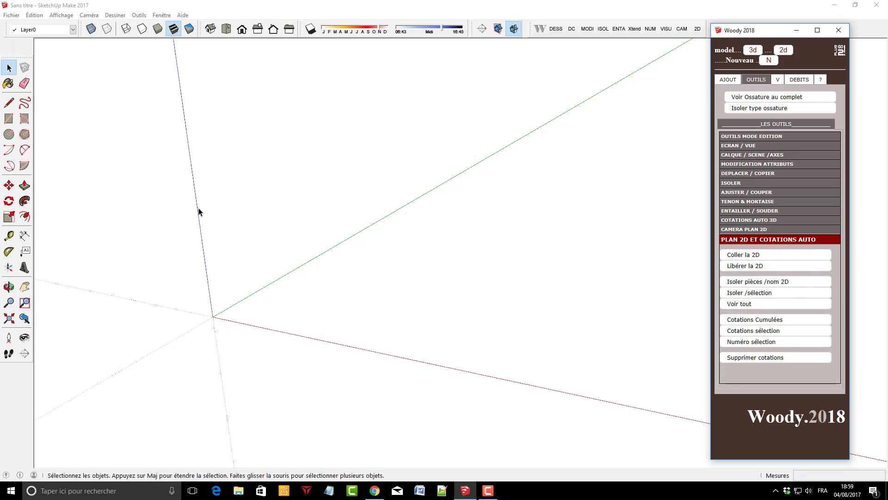
pyautogui.click(514, 166)
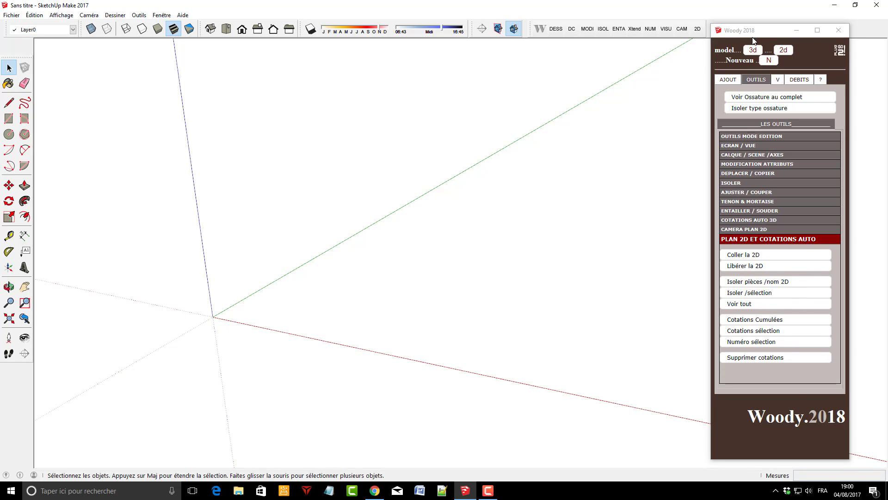
# Look at DEBITS CHIFFRAGE by CALQUE and by NOM and at the V page on Eurocodes, then return to the AJOUT set
pyautogui.click(729, 82)
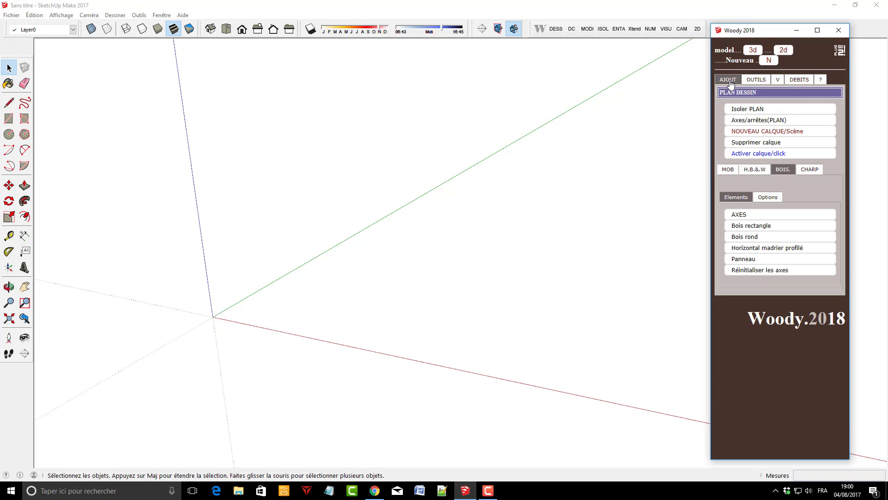
pyautogui.click(796, 80)
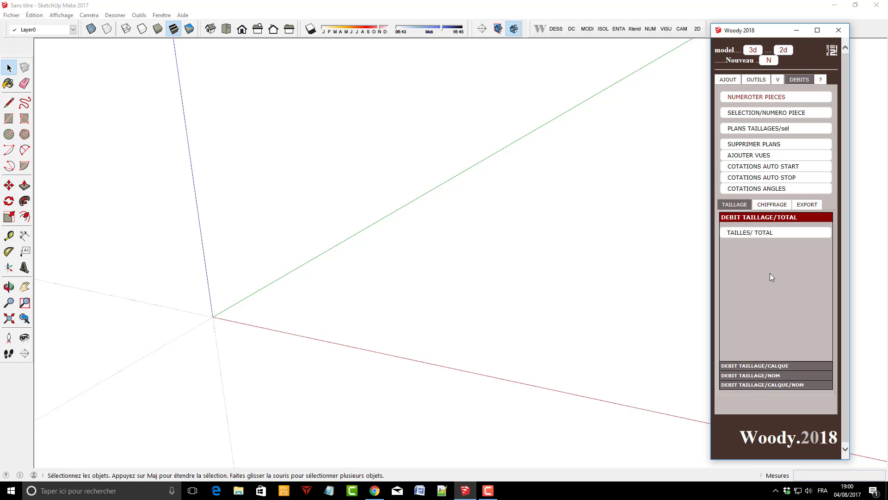
pyautogui.click(779, 208)
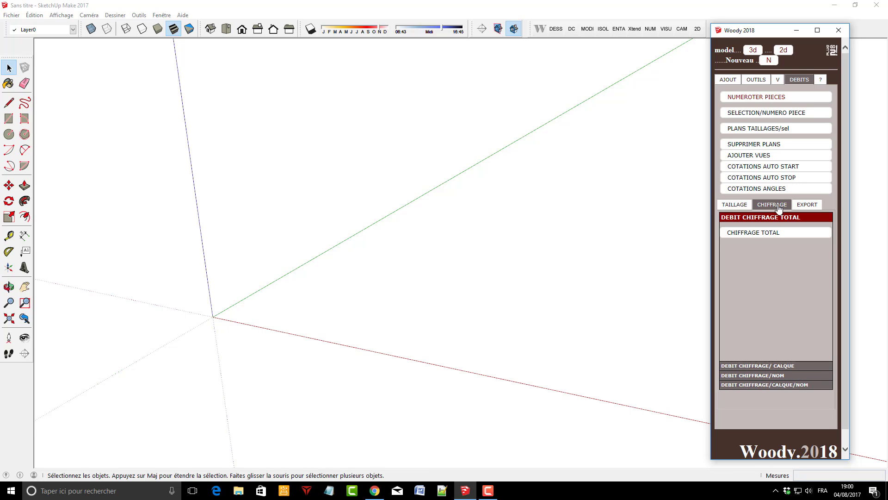
pyautogui.click(771, 365)
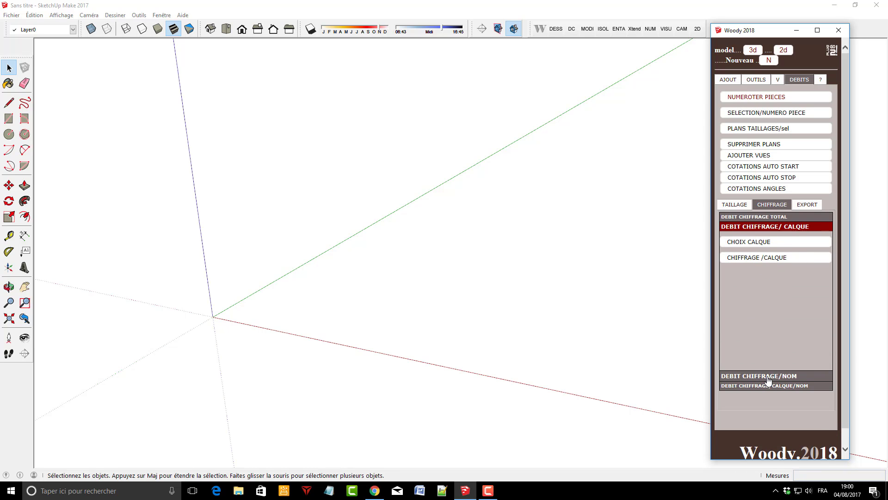
pyautogui.click(771, 376)
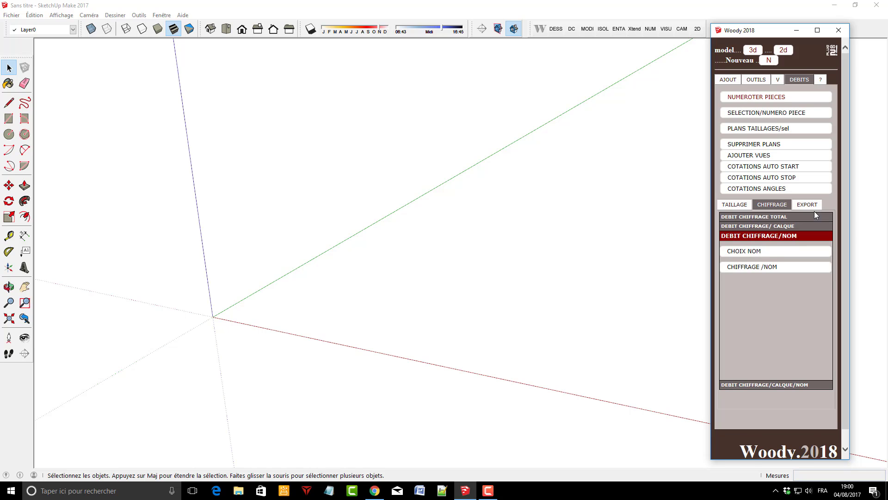
pyautogui.click(779, 81)
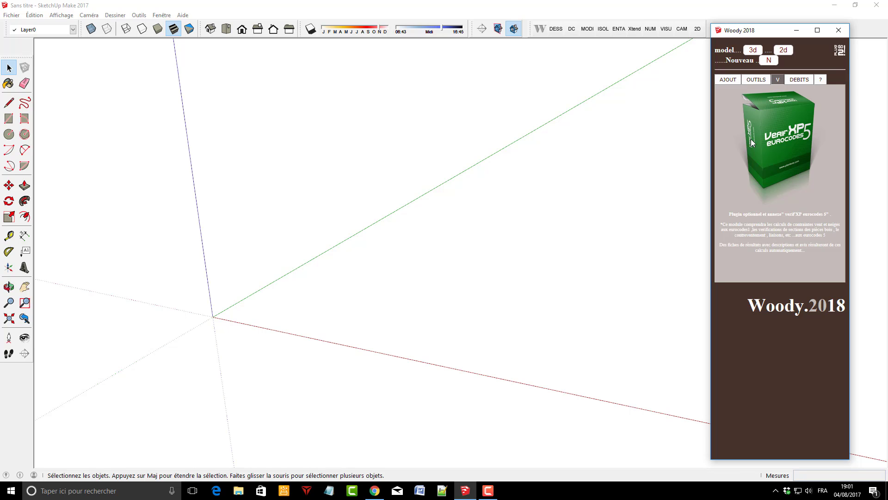
pyautogui.click(722, 80)
pyautogui.click(724, 80)
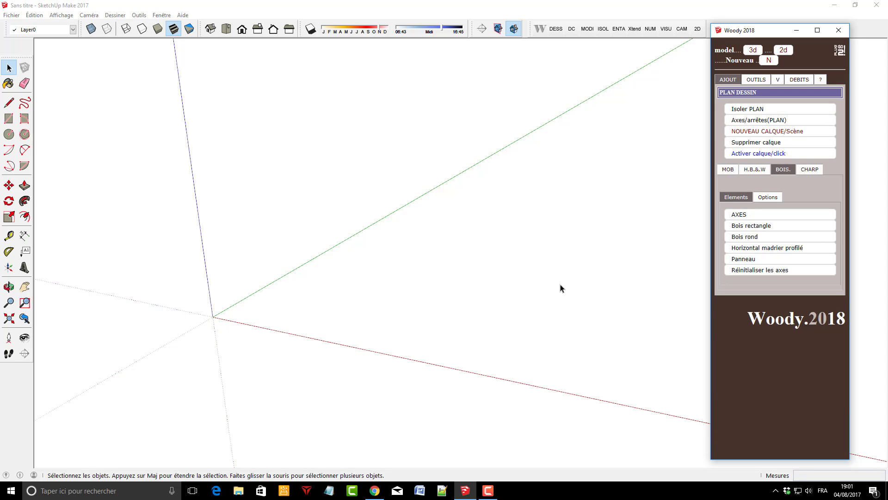
pyautogui.click(493, 340)
pyautogui.scroll(-4, 480, 340)
pyautogui.scroll(2, 524, 287)
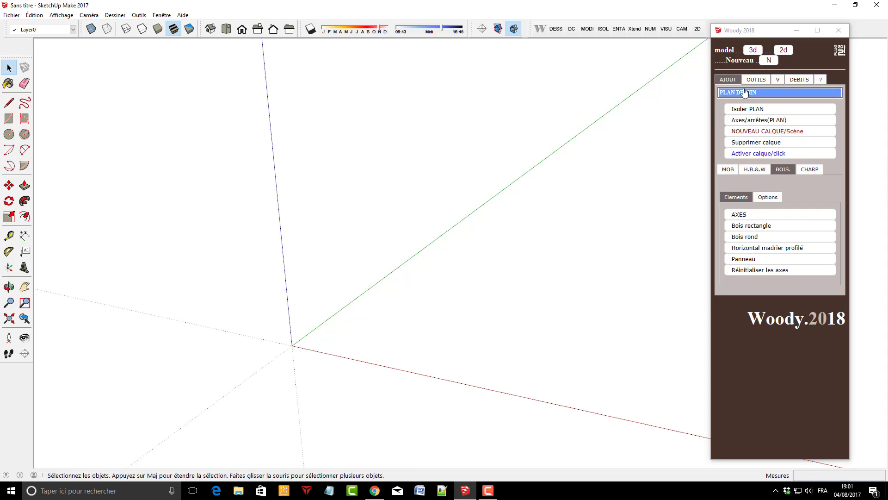
pyautogui.click(761, 132)
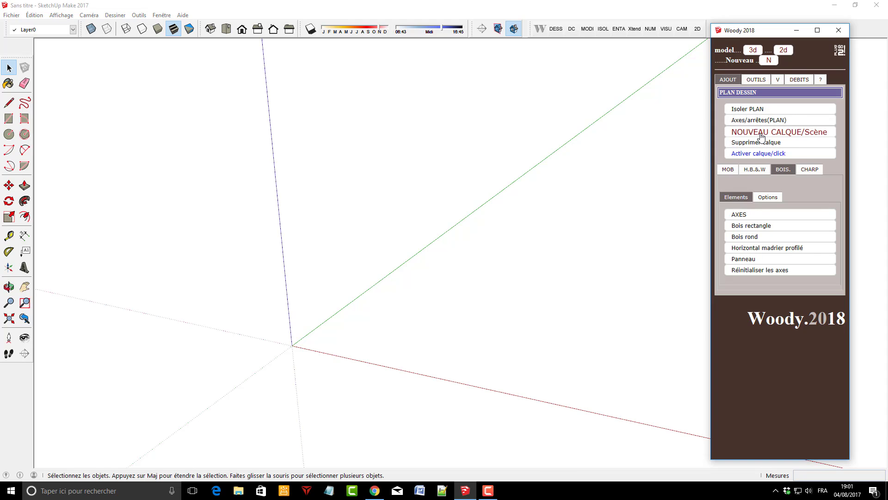
pyautogui.click(806, 261)
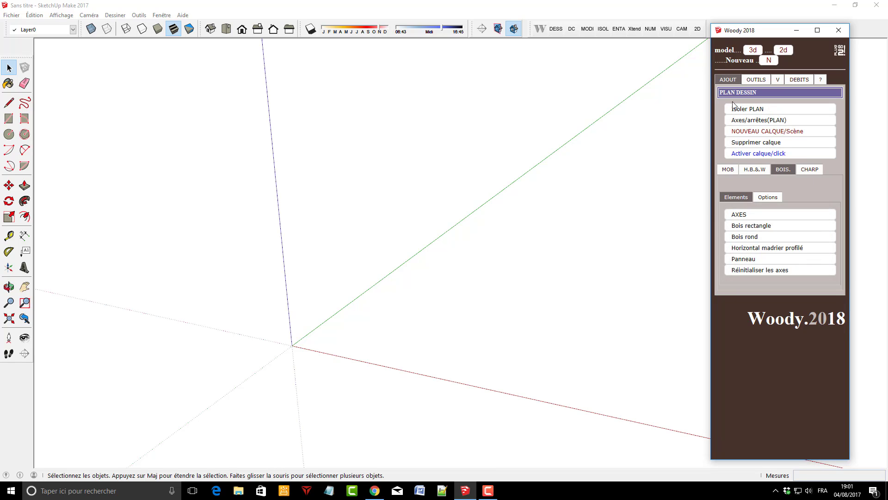
# Start the Dessiner Murs tool from PLAN DESSIN with a wall thickness of 0.145 m
pyautogui.click(760, 94)
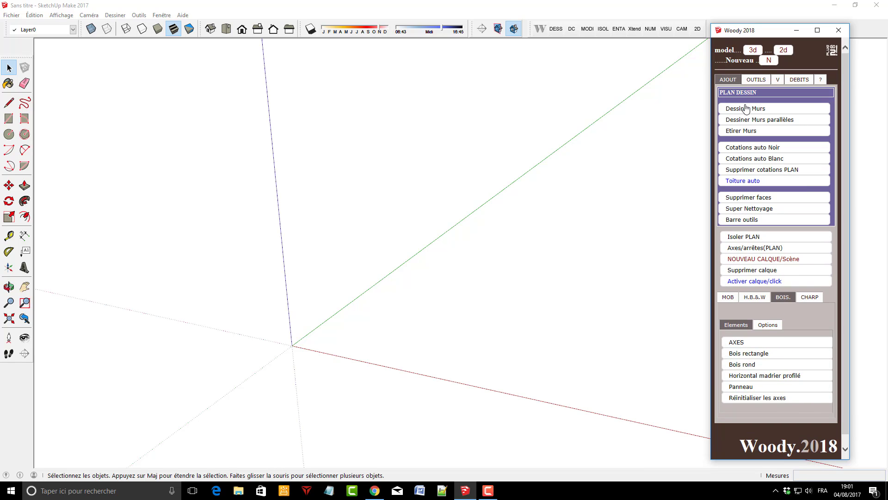
pyautogui.click(745, 110)
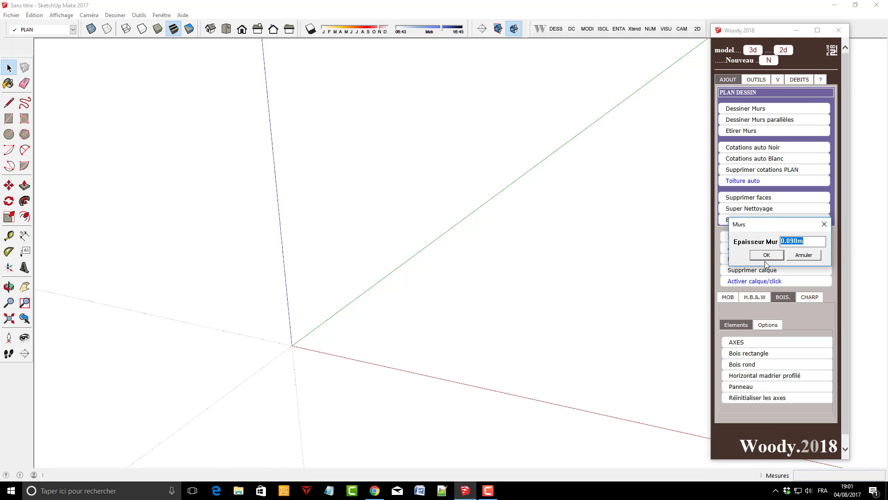
pyautogui.write('0.145')
pyautogui.click(777, 255)
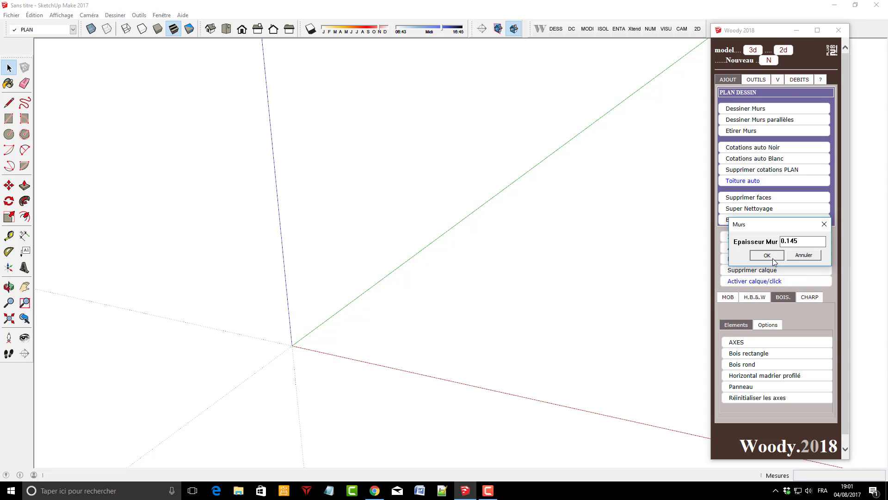
# Draw a closed, stepped eight-sided wall outline from the origin, following the red and green axis directions, with its far side about 6.12 m long
pyautogui.scroll(-4, 262, 303)
pyautogui.scroll(3, 341, 292)
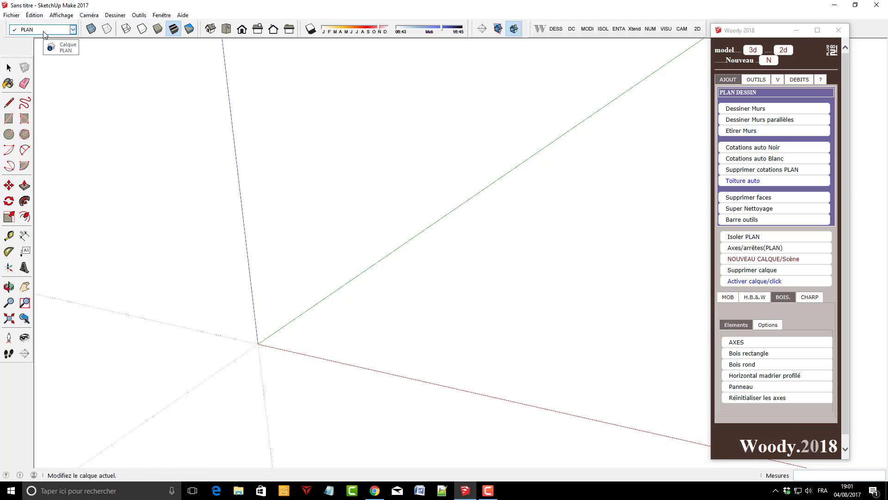
pyautogui.click(259, 343)
pyautogui.scroll(1, 224, 392)
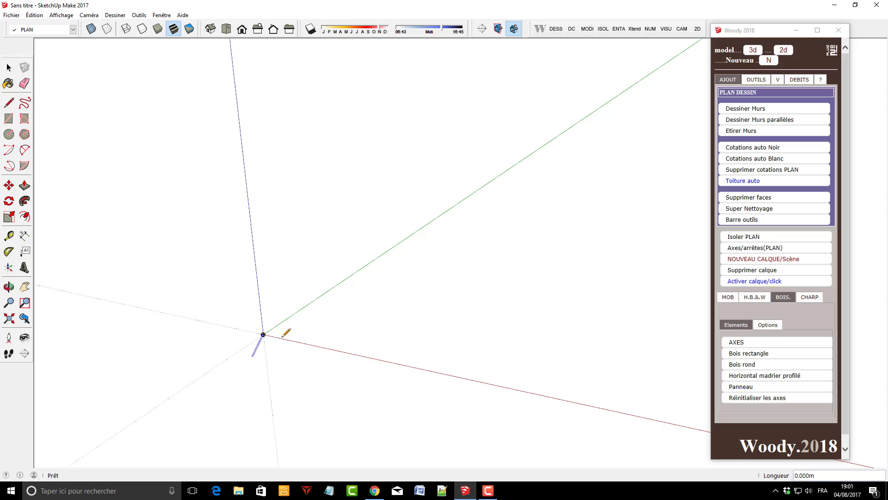
pyautogui.click(297, 311)
pyautogui.click(324, 317)
pyautogui.scroll(2, 342, 303)
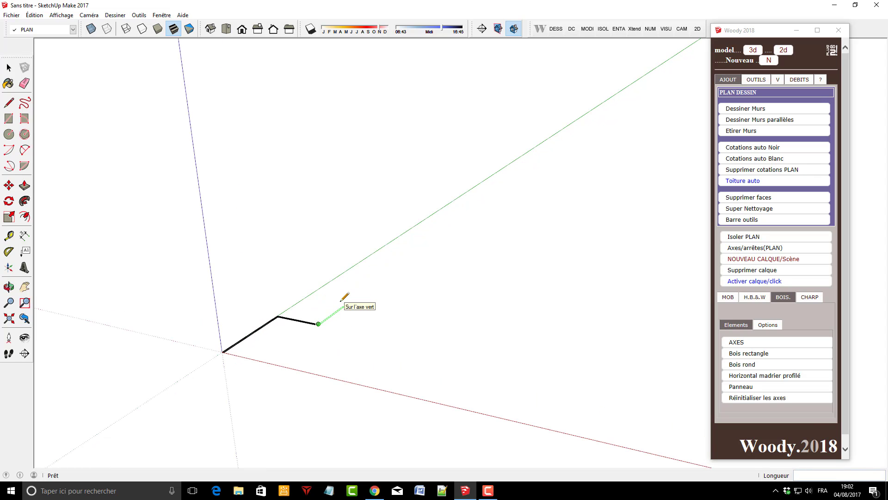
pyautogui.click(342, 307)
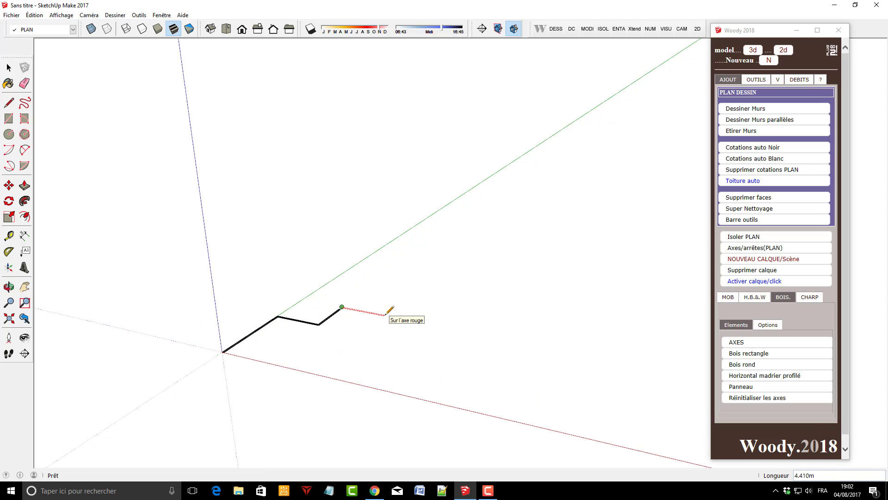
pyautogui.click(402, 317)
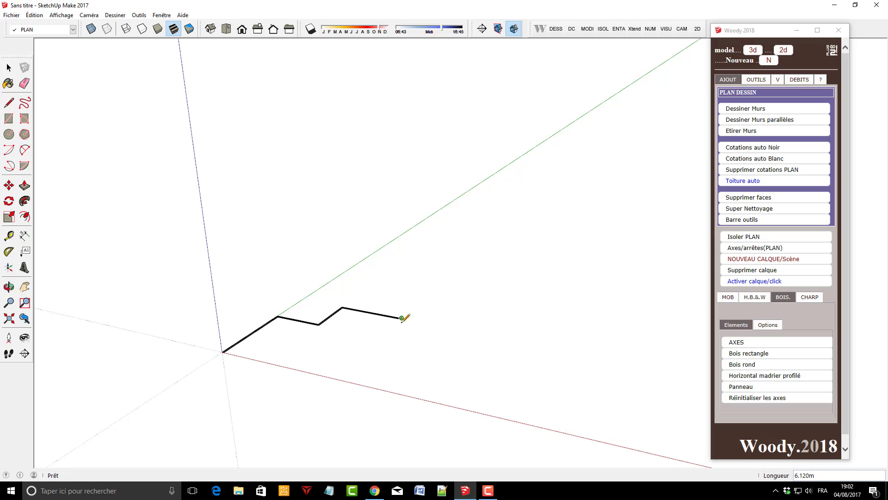
pyautogui.click(364, 351)
pyautogui.click(334, 345)
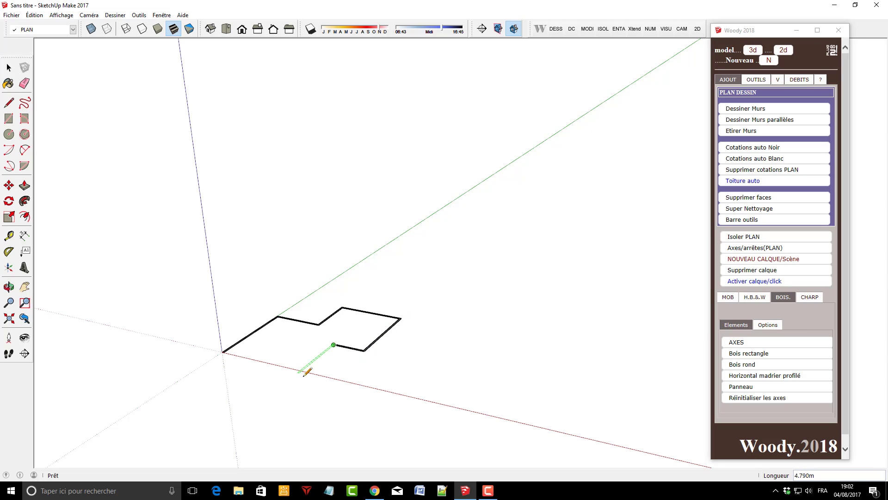
pyautogui.click(301, 370)
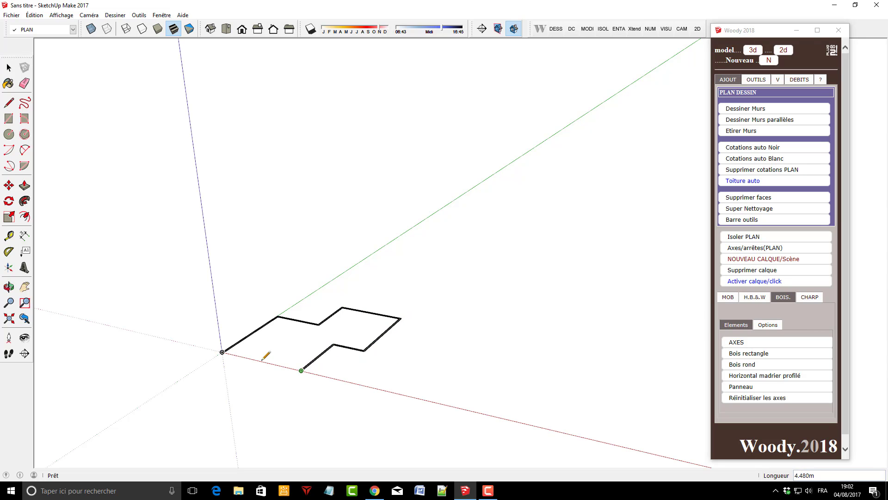
pyautogui.click(224, 351)
# Draw two short lines across the thickness of the wall on the red axis, near the origin
pyautogui.moveTo(223, 351)
pyautogui.mouseDown(button='middle')
pyautogui.moveTo(452, 343)
pyautogui.moveTo(289, 433)
pyautogui.mouseUp(button='middle')
pyautogui.scroll(3, 285, 436)
pyautogui.moveTo(296, 280)
pyautogui.mouseDown(button='middle')
pyautogui.moveTo(314, 295)
pyautogui.moveTo(373, 426)
pyautogui.mouseUp(button='middle')
pyautogui.scroll(-4, 321, 271)
pyautogui.scroll(4, 412, 381)
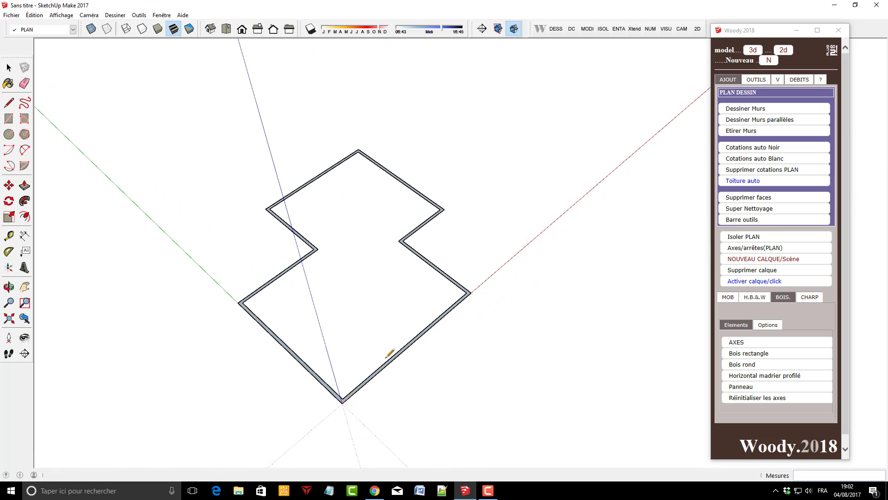
pyautogui.click(9, 102)
pyautogui.scroll(2, 418, 323)
pyautogui.scroll(2, 418, 334)
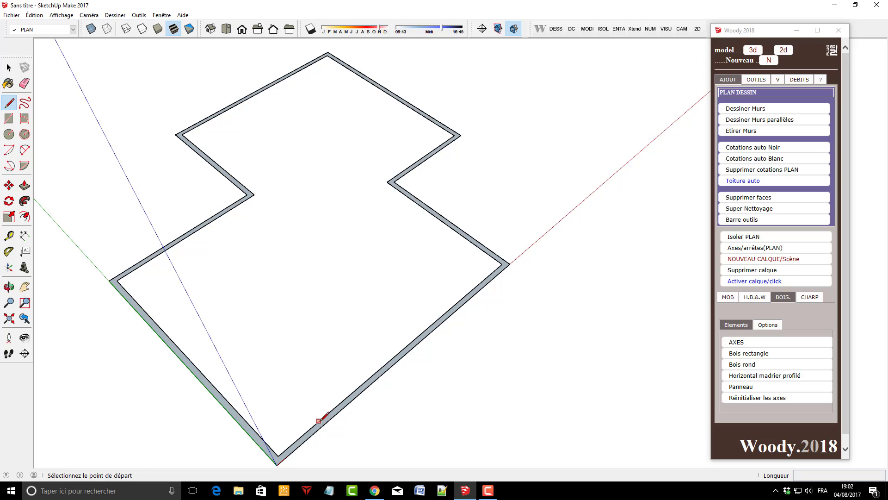
pyautogui.click(319, 421)
pyautogui.click(323, 424)
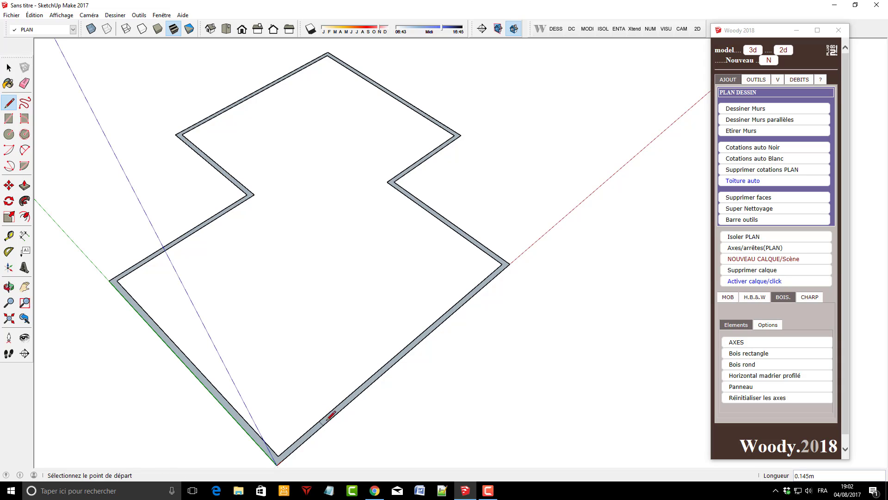
pyautogui.click(362, 386)
pyautogui.click(365, 386)
# Delete the cross line farther from the origin in the wall on the red axis
pyautogui.moveTo(312, 447); pyautogui.dragTo(333, 405, button='middle')
pyautogui.scroll(5, 228, 324)
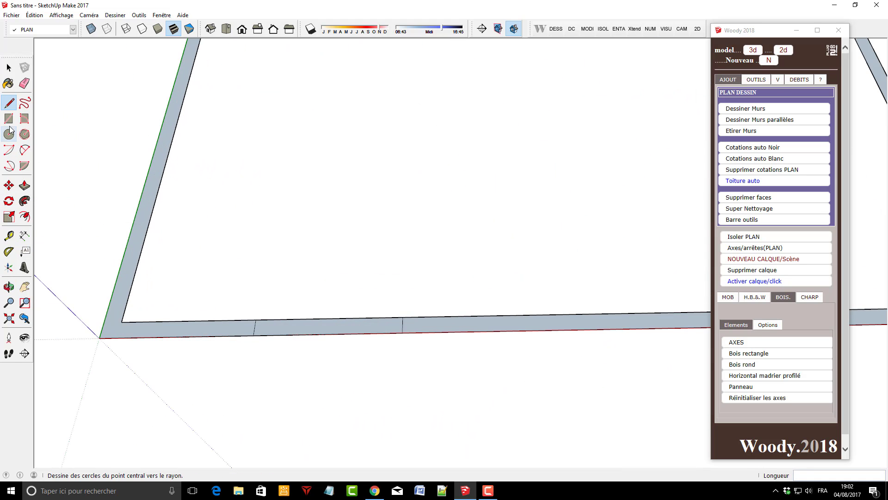
pyautogui.click(8, 67)
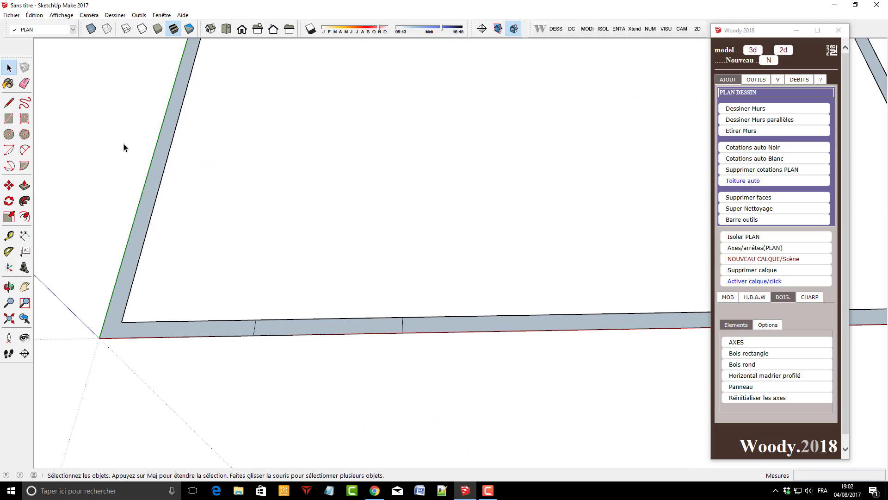
pyautogui.click(403, 325)
pyautogui.press('Delete')
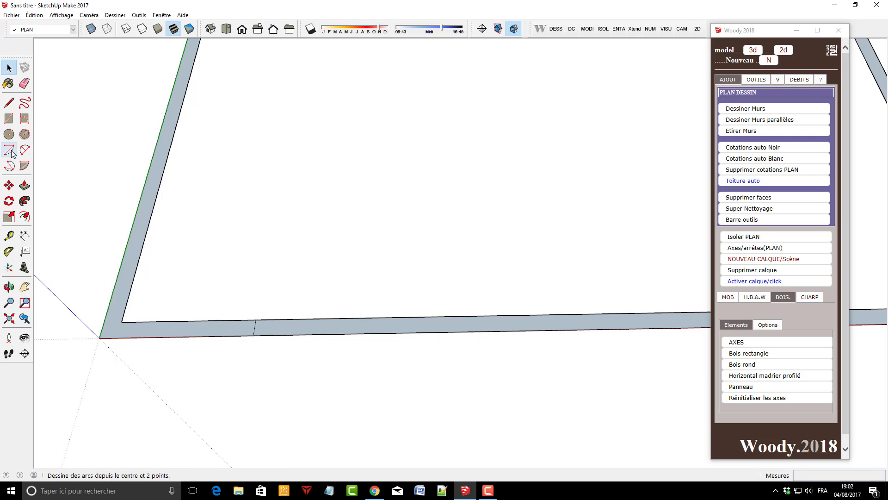
# Copy the cross line near the origin 1.4 m along the red-axis wall to mark a window opening
pyautogui.click(9, 185)
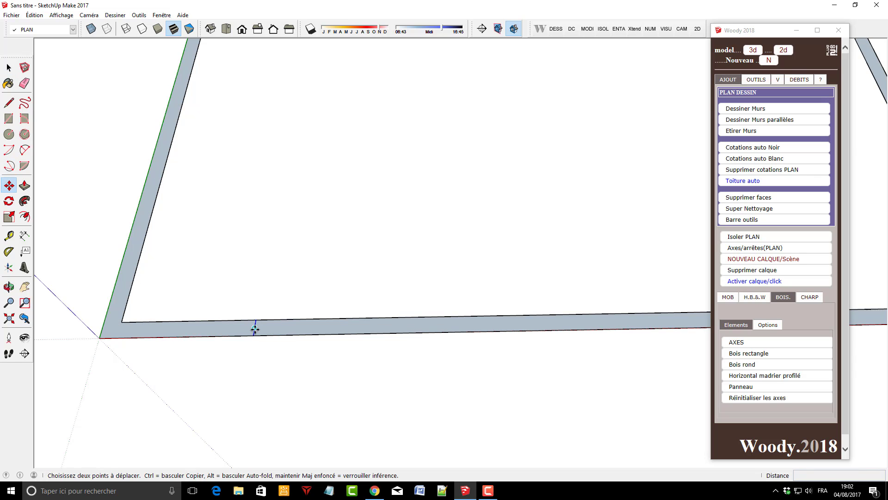
pyautogui.click(255, 329)
pyautogui.press('ctrl')
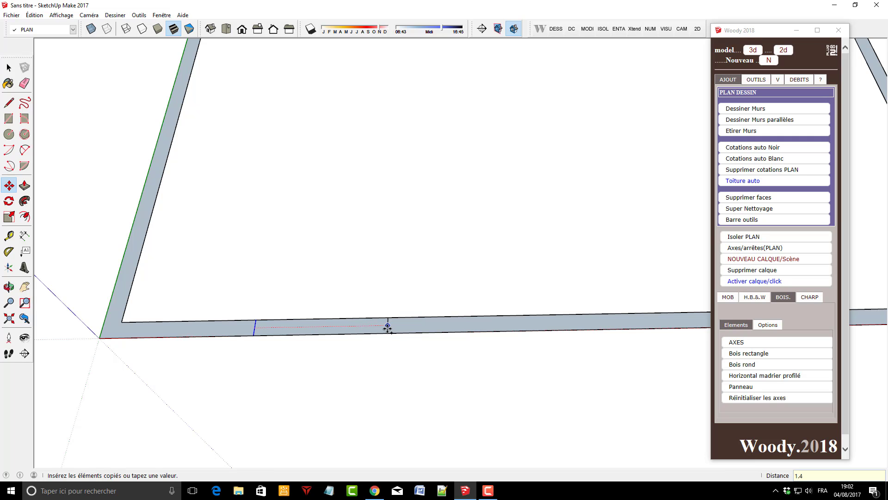
pyautogui.press('Return')
# Draw another line across the thickness of the red-axis wall, farther from the origin than the 1.4 m opening
pyautogui.scroll(-2, 149, 428)
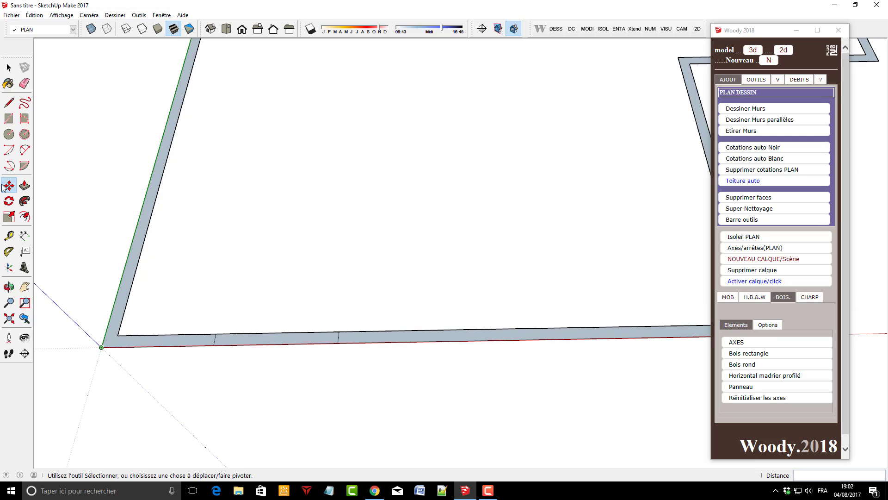
pyautogui.click(9, 103)
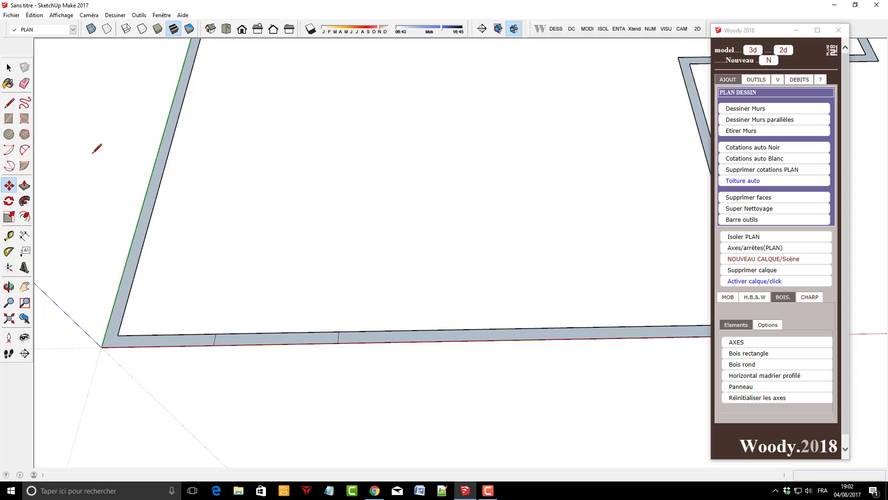
pyautogui.click(575, 327)
pyautogui.click(576, 340)
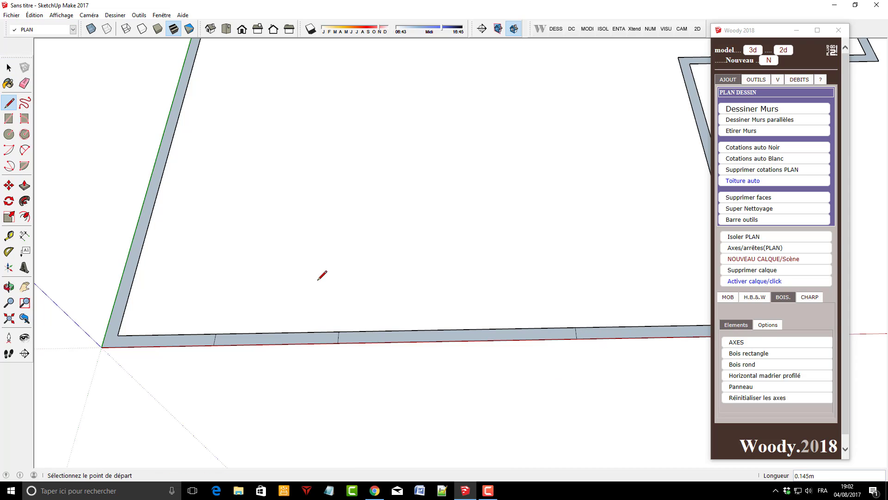
# Attach a leader text to the outer edge of the 1.4 m opening and prefix its length with "fenetre"
pyautogui.click(25, 251)
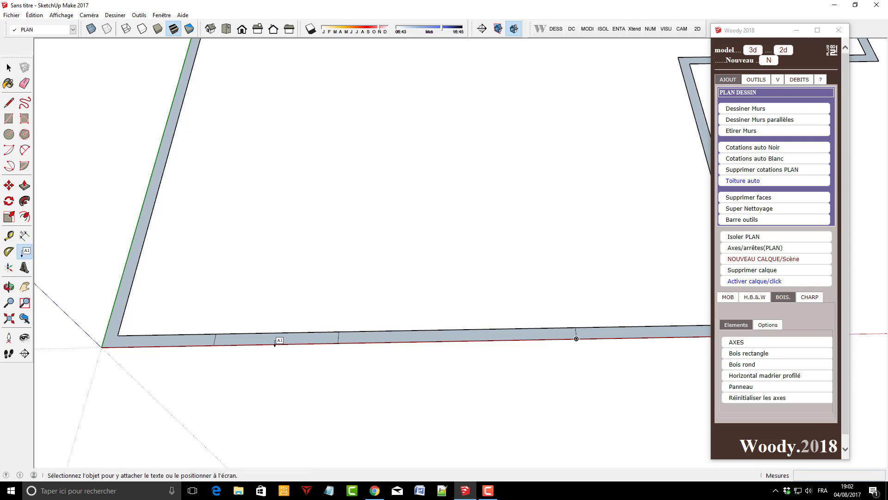
pyautogui.click(275, 344)
pyautogui.click(292, 380)
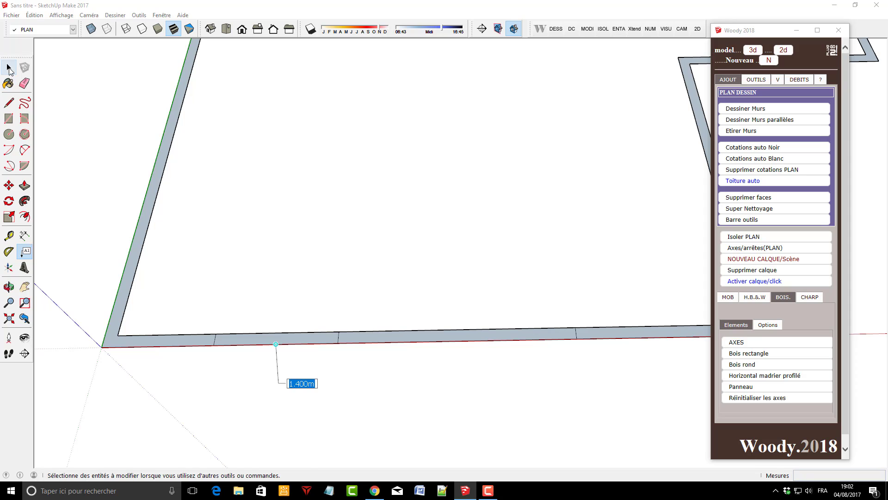
pyautogui.click(9, 68)
pyautogui.doubleClick(296, 383)
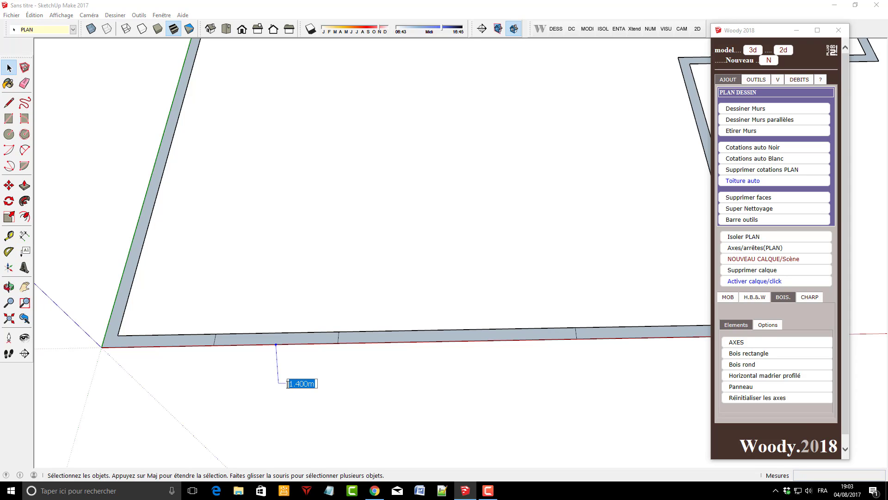
pyautogui.click(288, 384)
pyautogui.write('fenetre')
pyautogui.click(367, 374)
# Copy the cross line farthest from the origin 0.9 m along the red-axis wall to mark a door opening
pyautogui.scroll(-2, 343, 379)
pyautogui.scroll(3, 416, 364)
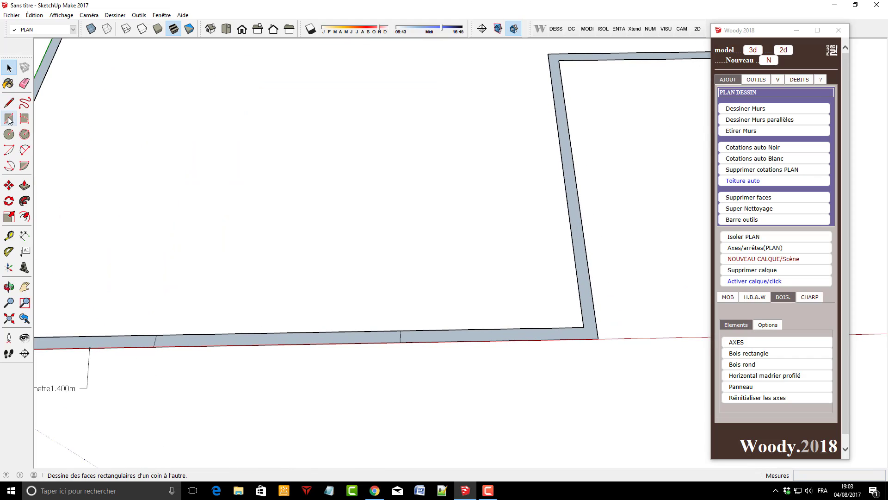
pyautogui.click(9, 69)
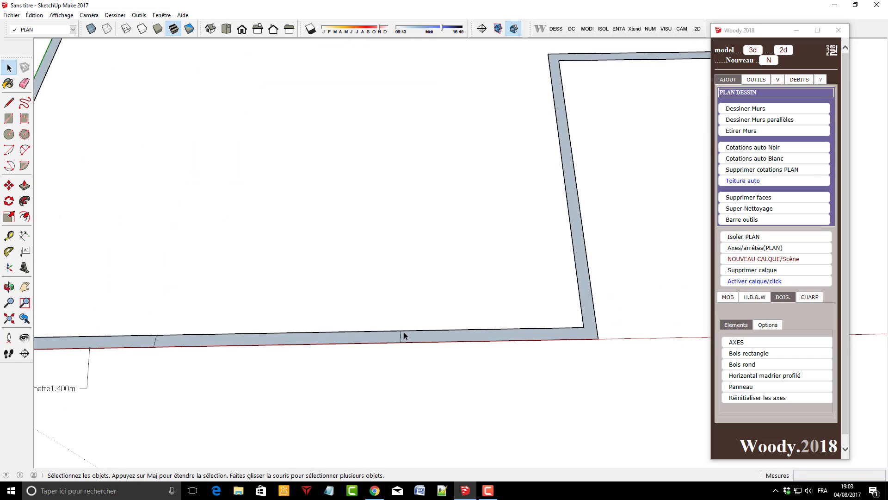
pyautogui.click(401, 337)
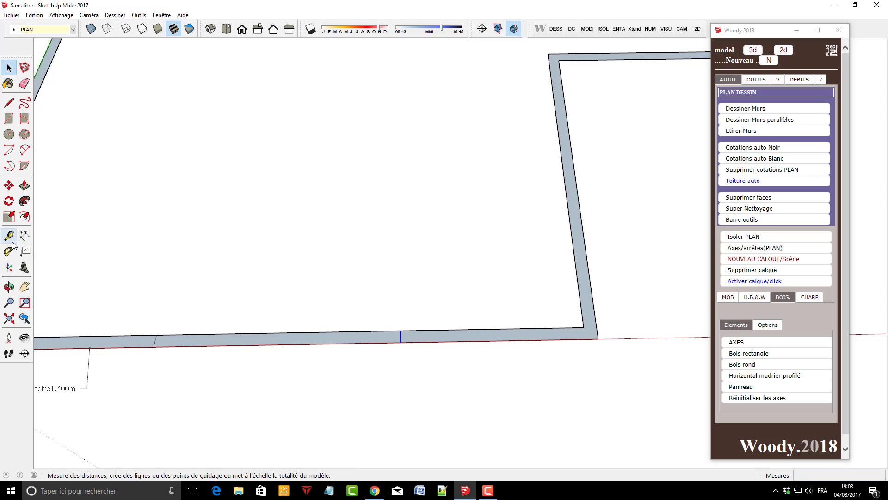
pyautogui.click(8, 185)
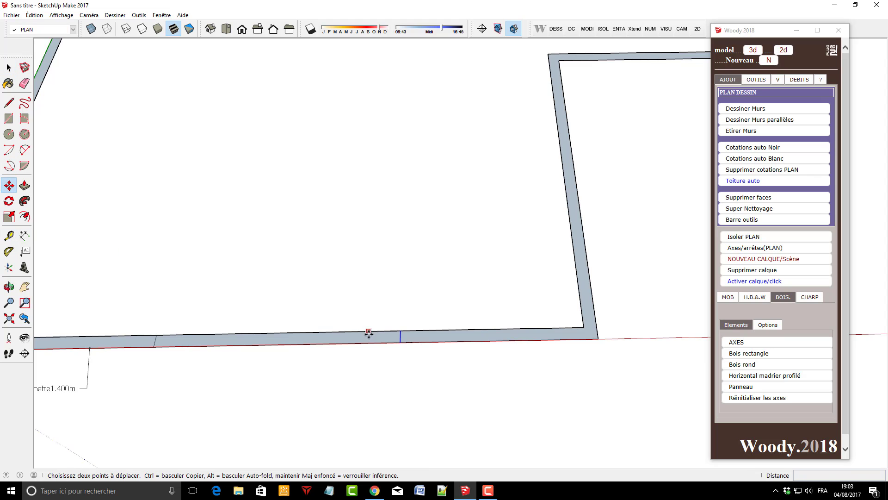
pyautogui.press('ctrl')
pyautogui.click(400, 340)
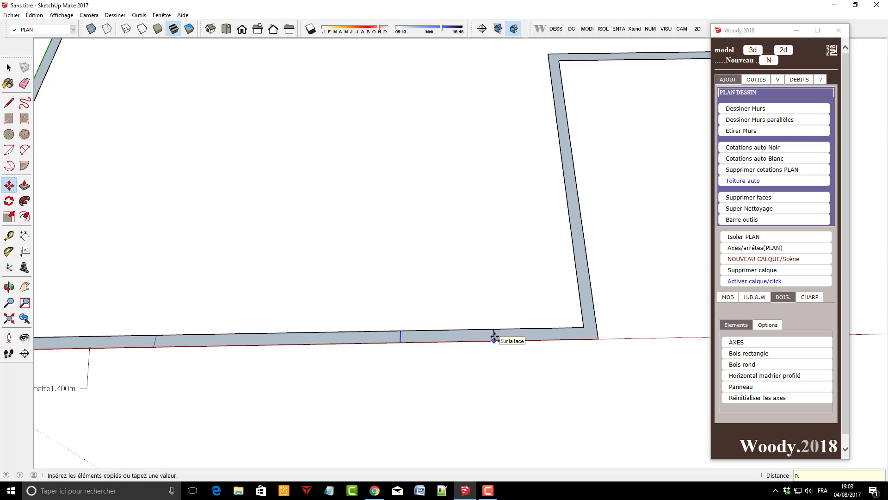
pyautogui.write('0.9')
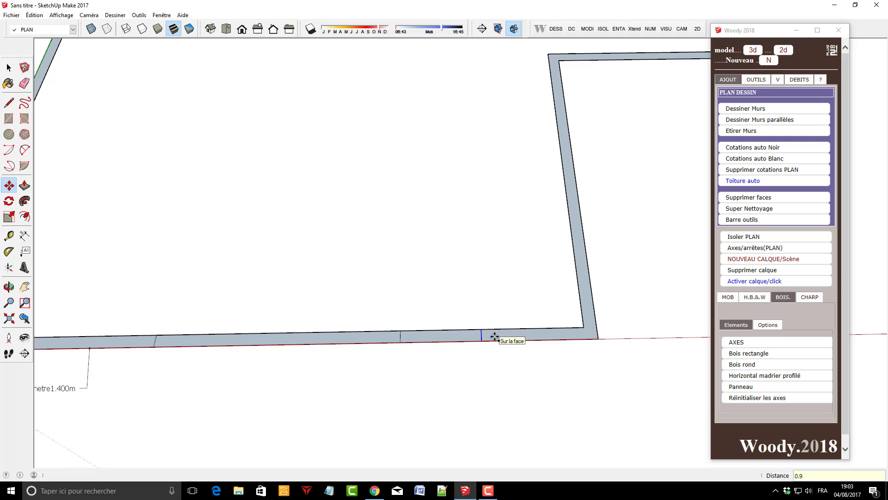
pyautogui.press('Return')
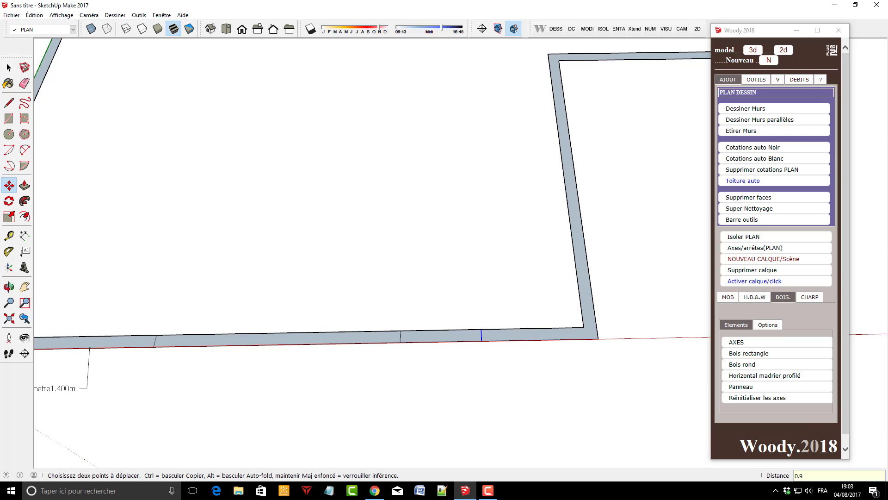
# Attach a leader text to the outer edge of the 0.9 m opening and prefix its length with "porte"
pyautogui.click(25, 252)
pyautogui.click(441, 341)
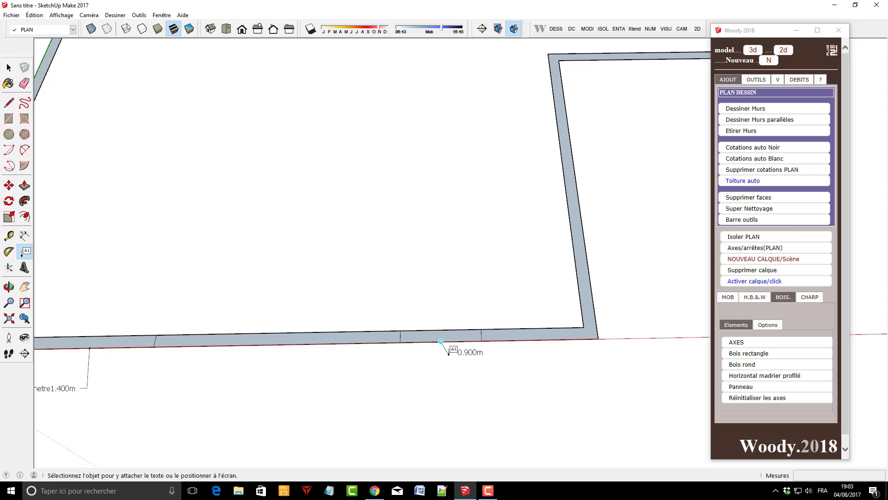
pyautogui.click(450, 365)
pyautogui.click(9, 68)
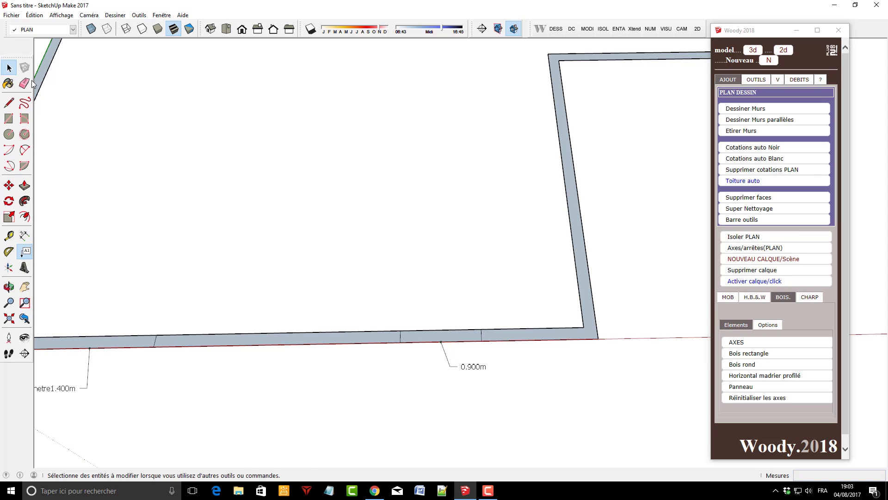
pyautogui.doubleClick(482, 367)
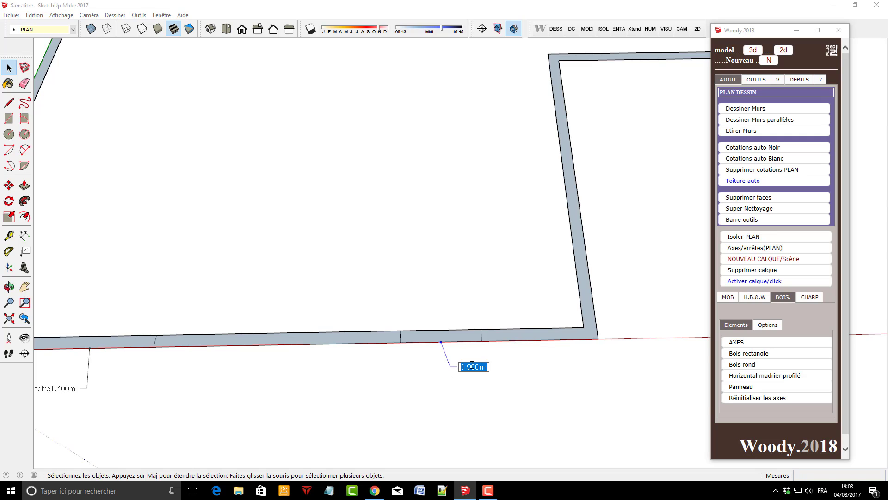
pyautogui.click(463, 367)
pyautogui.write('porte')
pyautogui.click(519, 401)
# Use Dessiner Murs parallèles with a 0.145 m thickness to add a partition parallel to the wall farthest from the origin
pyautogui.scroll(-4, 532, 368)
pyautogui.moveTo(363, 189); pyautogui.dragTo(446, 200, button='middle')
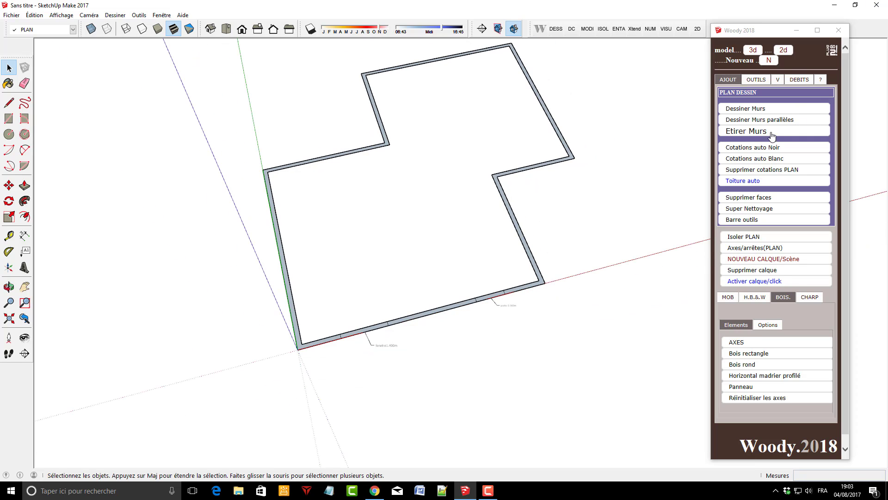
pyautogui.click(752, 121)
pyautogui.click(768, 255)
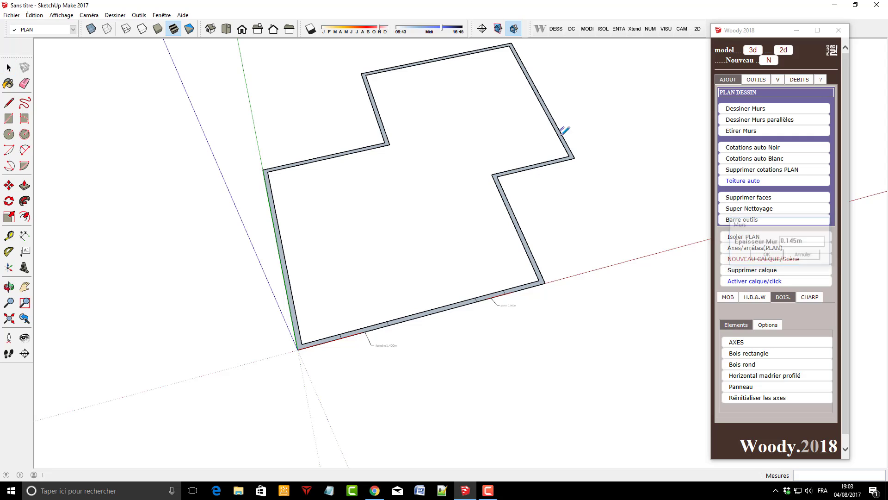
pyautogui.click(453, 57)
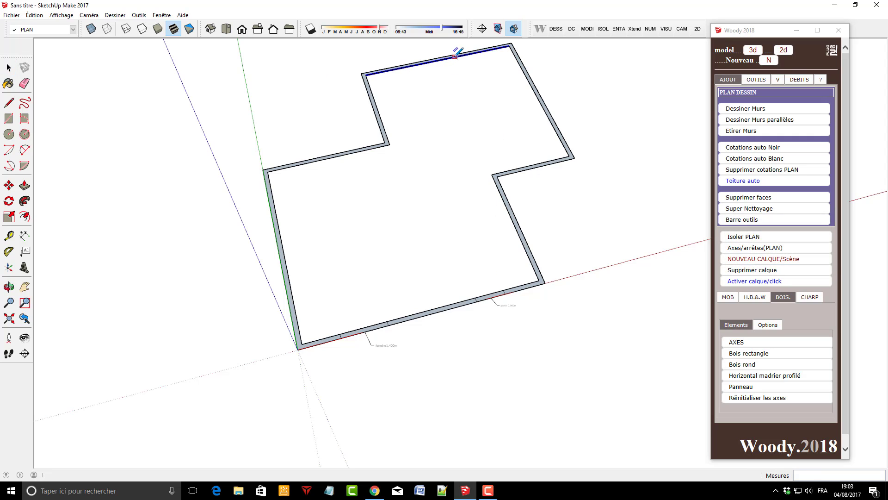
pyautogui.click(474, 90)
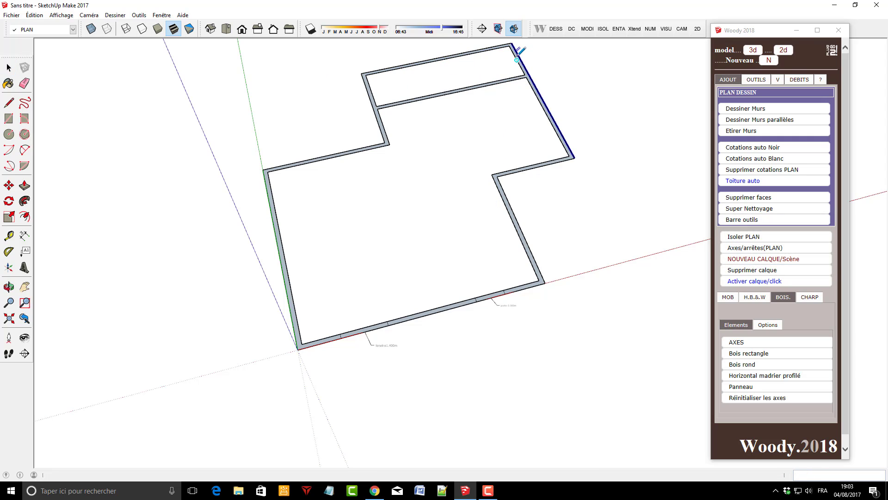
# Add two aligned partitions parallel to the far wing's long side wall, one on each side of the existing partition
pyautogui.scroll(4, 515, 44)
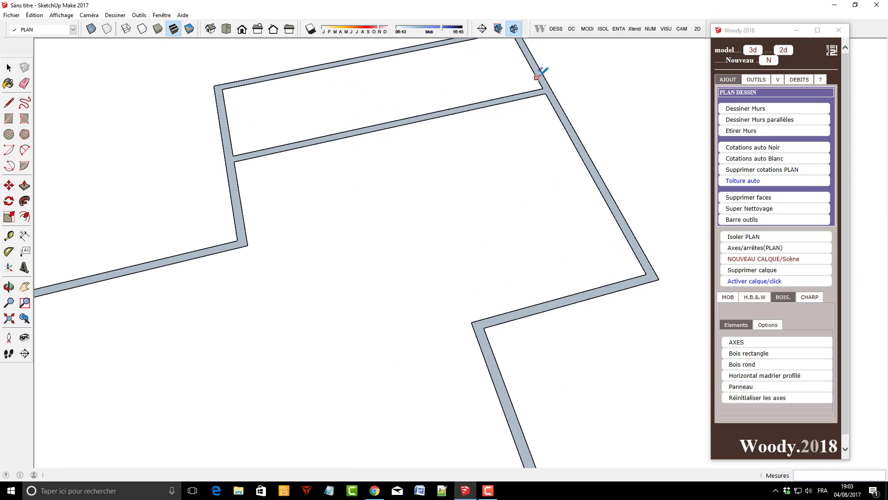
pyautogui.click(532, 62)
pyautogui.click(430, 89)
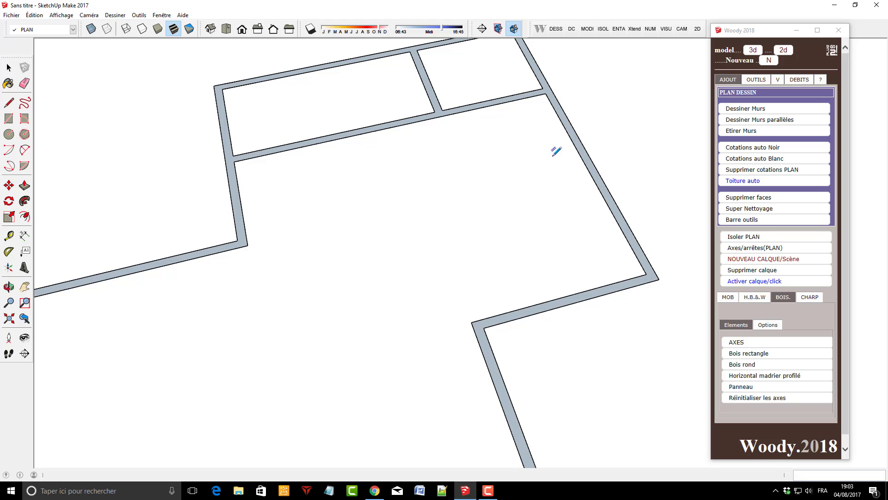
pyautogui.click(575, 141)
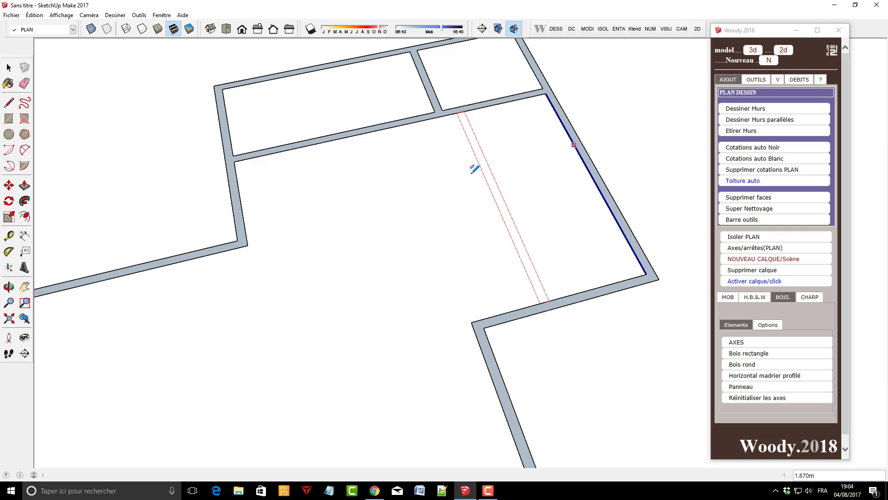
pyautogui.click(457, 175)
pyautogui.moveTo(318, 189); pyautogui.dragTo(467, 168, button='middle')
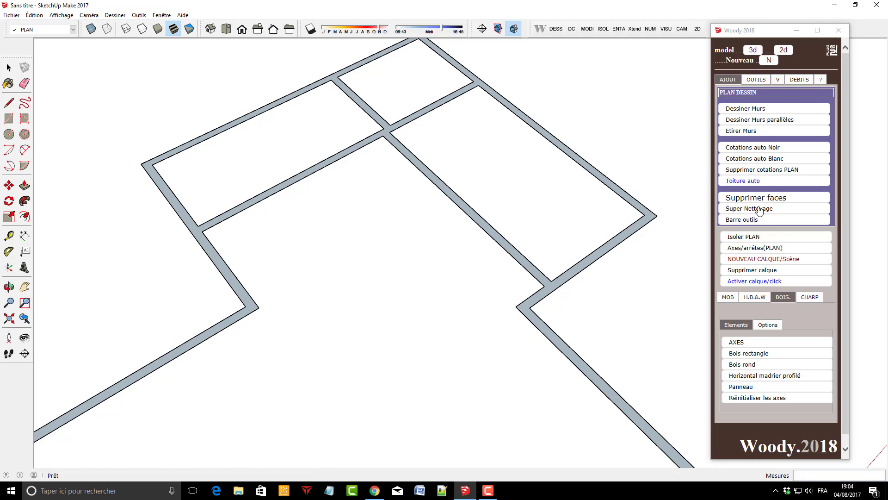
pyautogui.scroll(-3, 192, 206)
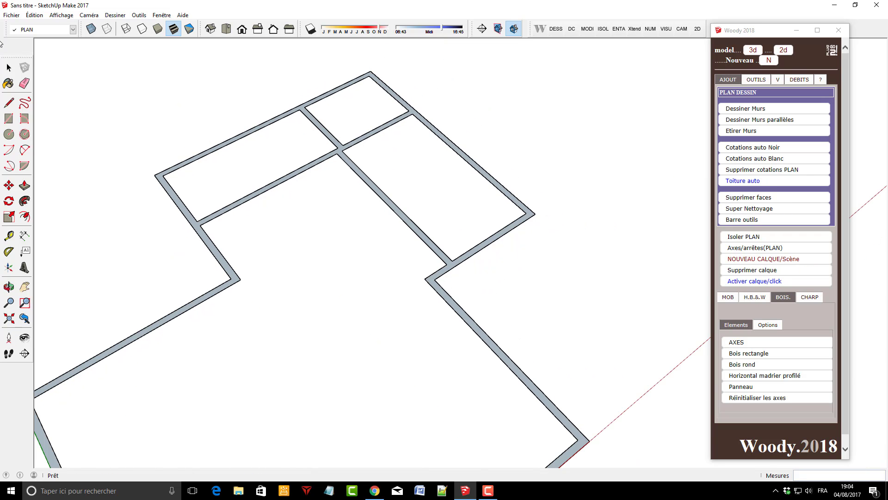
pyautogui.press('space')
# Using Dessiner Murs at 0.09 m thickness, enclose a room at the green-axis wall's far corner with L-shaped partitions about 2.31 m and 2.92 m long
pyautogui.scroll(2, 396, 148)
pyautogui.scroll(-3, 397, 148)
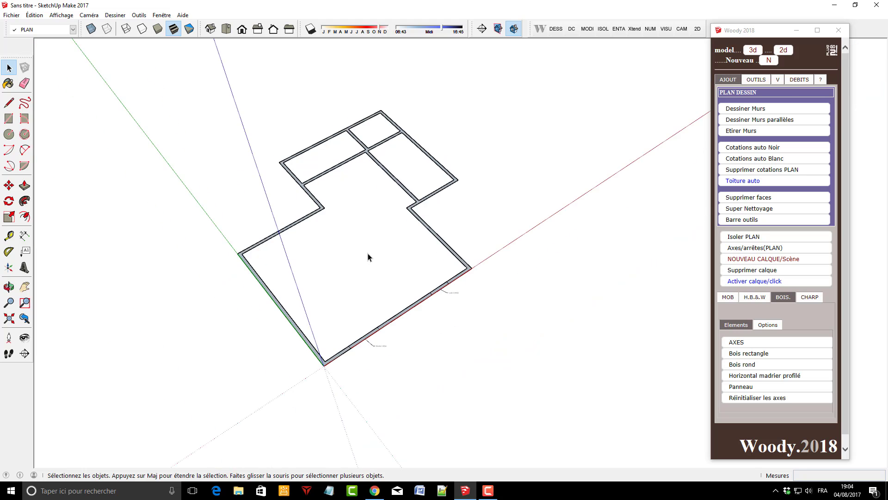
pyautogui.scroll(3, 367, 254)
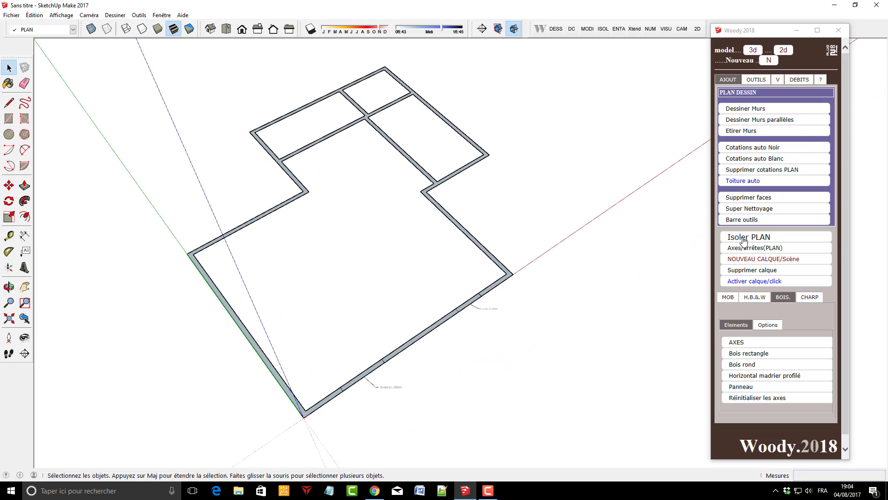
pyautogui.click(750, 113)
pyautogui.write('0')
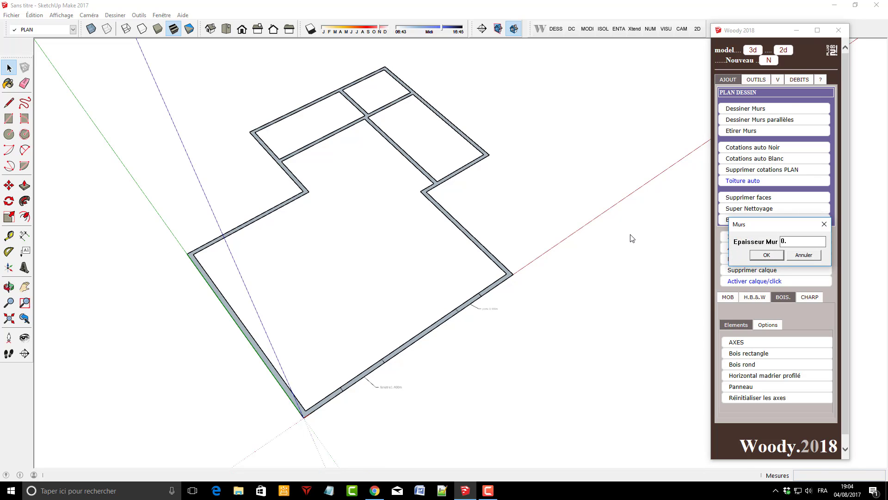
pyautogui.write('.09')
pyautogui.press('Return')
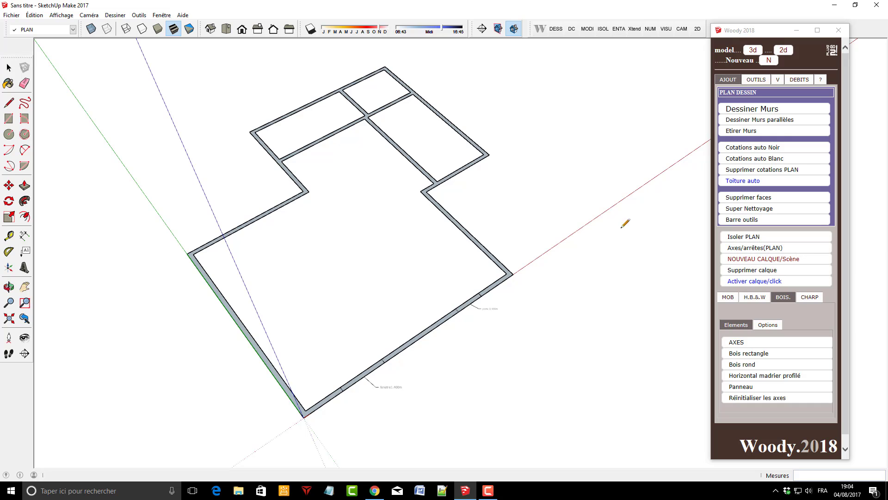
pyautogui.click(238, 314)
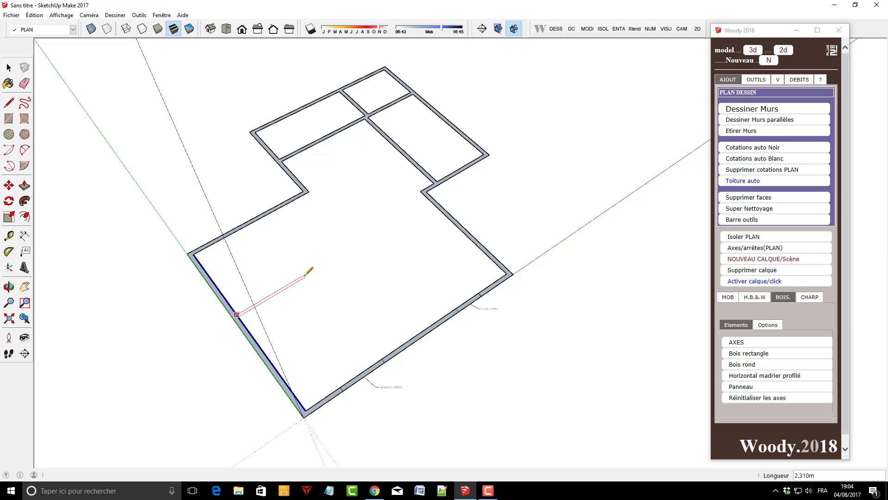
pyautogui.click(303, 275)
pyautogui.click(258, 217)
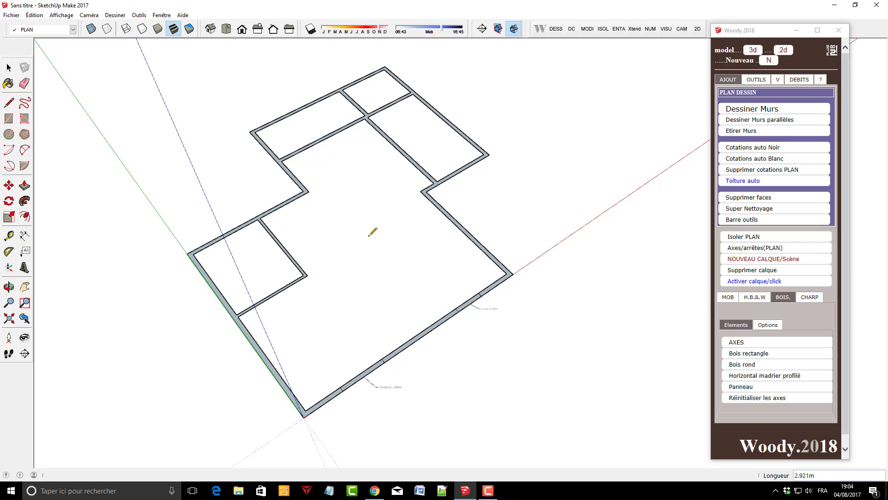
# Draw an L-shaped partition with legs about 2.62 m and 1.95 m enclosing a room at the far corner of the red-axis wall
pyautogui.click(468, 235)
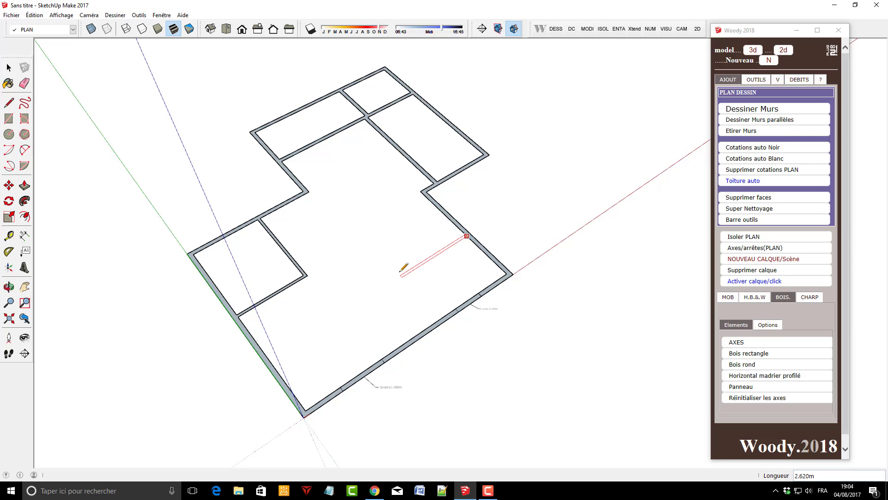
pyautogui.click(402, 276)
pyautogui.click(440, 318)
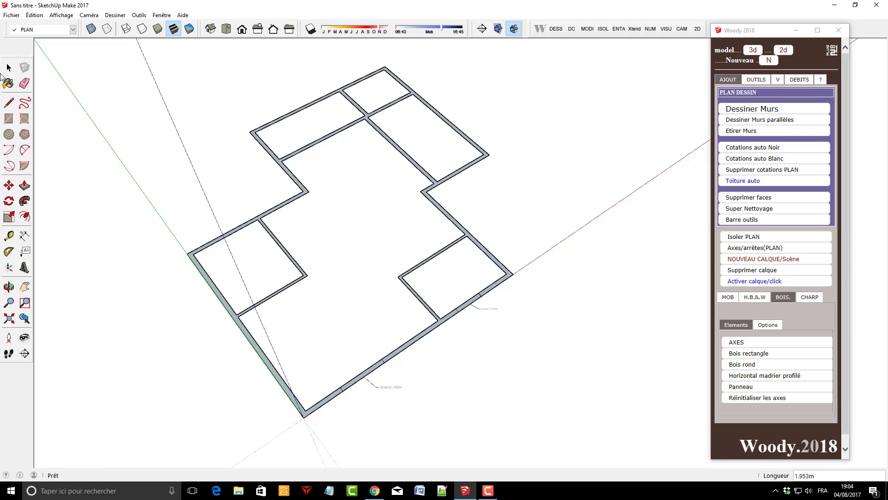
# Add automatic black dimensions to the whole wall plan with Cotations auto Noir
pyautogui.click(9, 68)
pyautogui.moveTo(328, 267); pyautogui.dragTo(401, 275, button='middle')
pyautogui.click(771, 149)
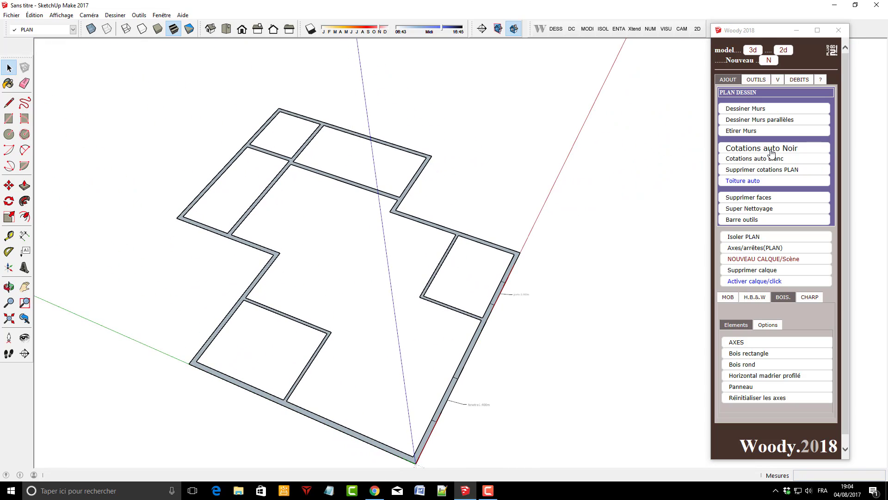
pyautogui.moveTo(586, 301); pyautogui.dragTo(189, 264, button='middle')
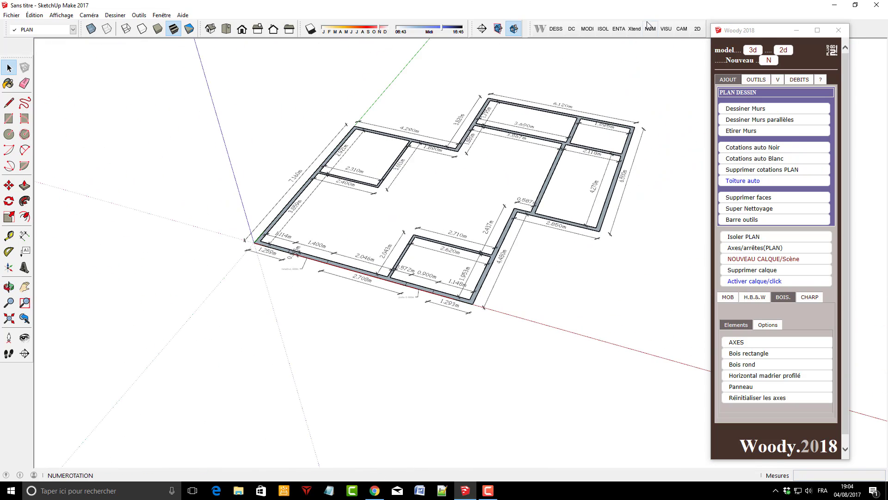
pyautogui.scroll(4, 594, 160)
pyautogui.moveTo(597, 211); pyautogui.dragTo(367, 209, button='middle')
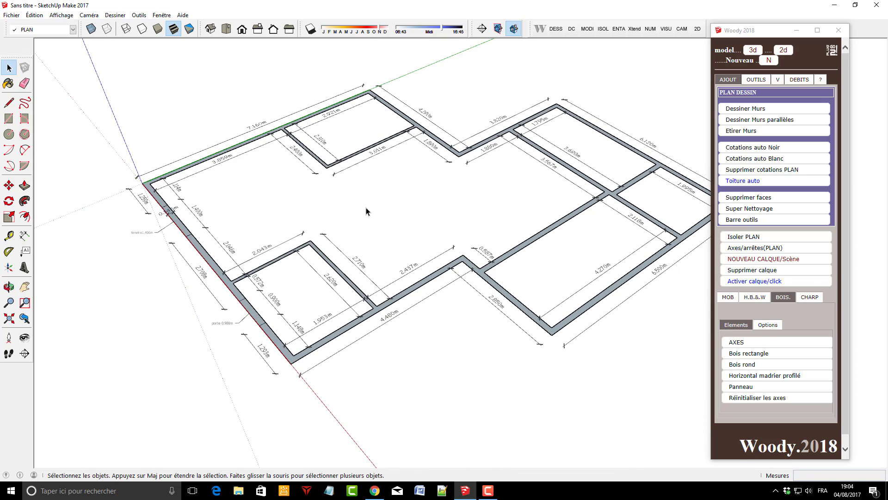
pyautogui.scroll(-4, 293, 274)
pyautogui.scroll(3, 397, 220)
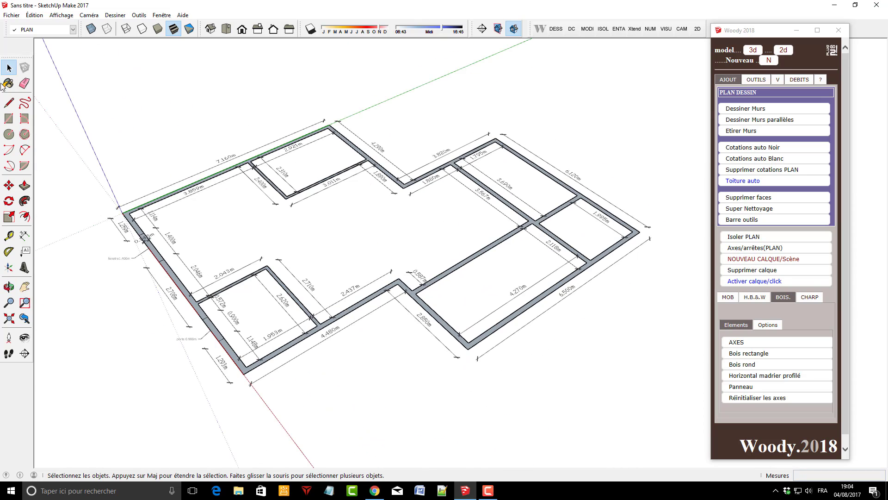
pyautogui.moveTo(278, 269); pyautogui.dragTo(324, 273, button='middle')
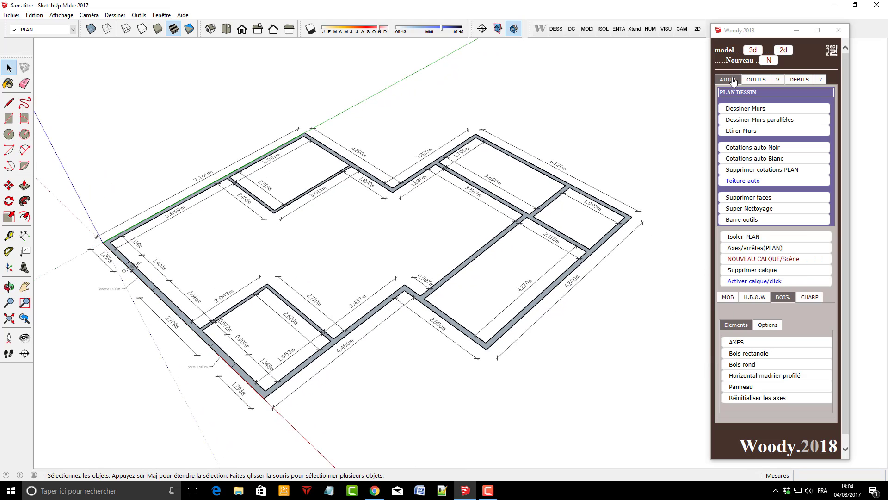
# Switch from the plan drawing tools to the MOB wall modules and create a new layer with scene, choosing MUR from the list
pyautogui.click(748, 94)
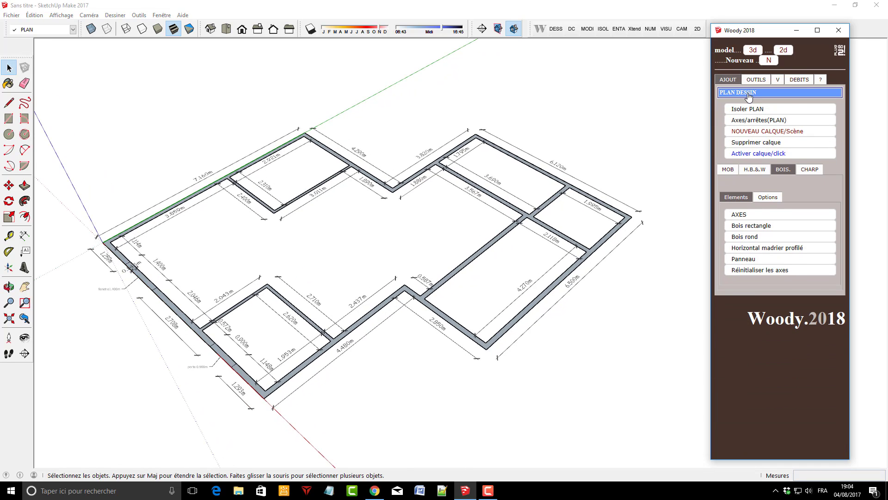
pyautogui.click(729, 170)
pyautogui.click(603, 318)
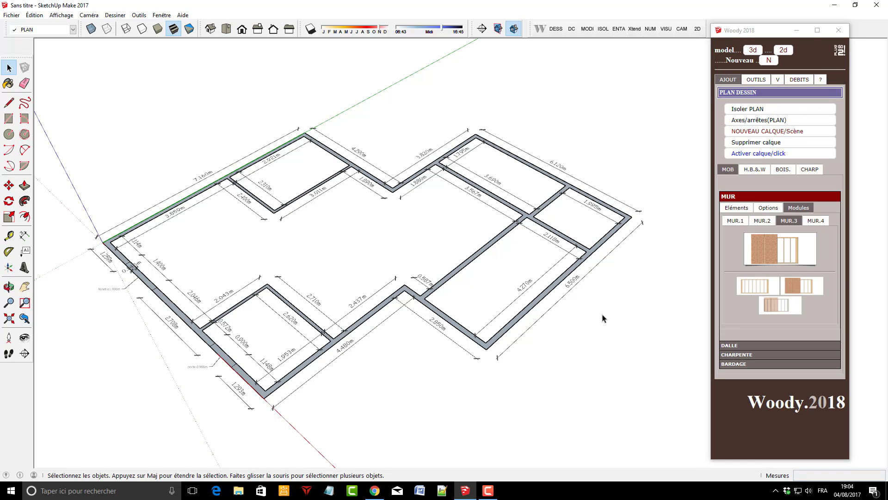
pyautogui.scroll(3, 152, 388)
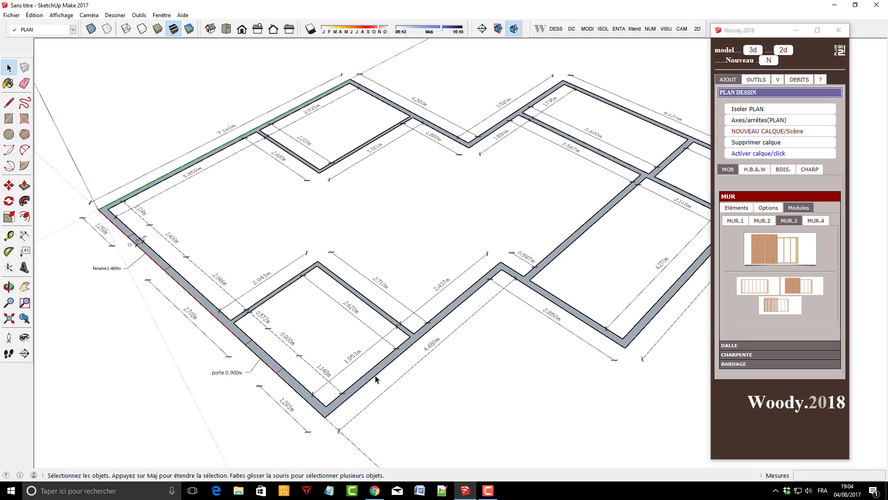
pyautogui.click(376, 377)
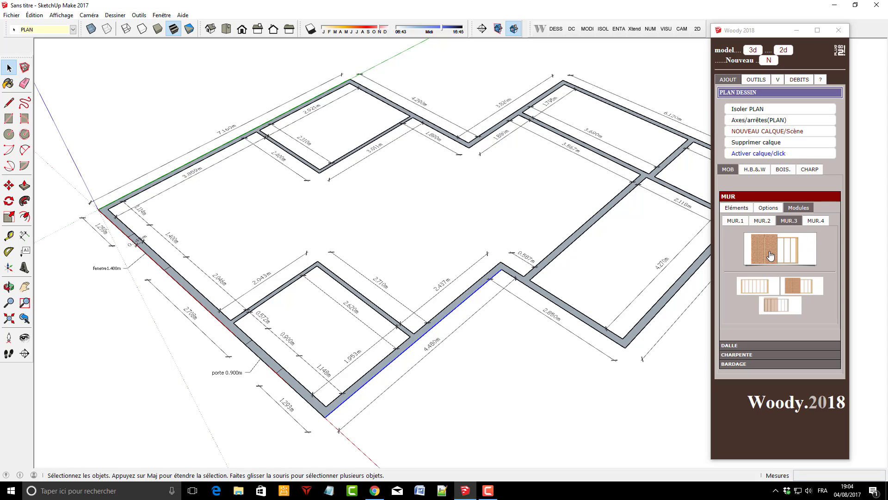
pyautogui.click(763, 135)
pyautogui.click(822, 250)
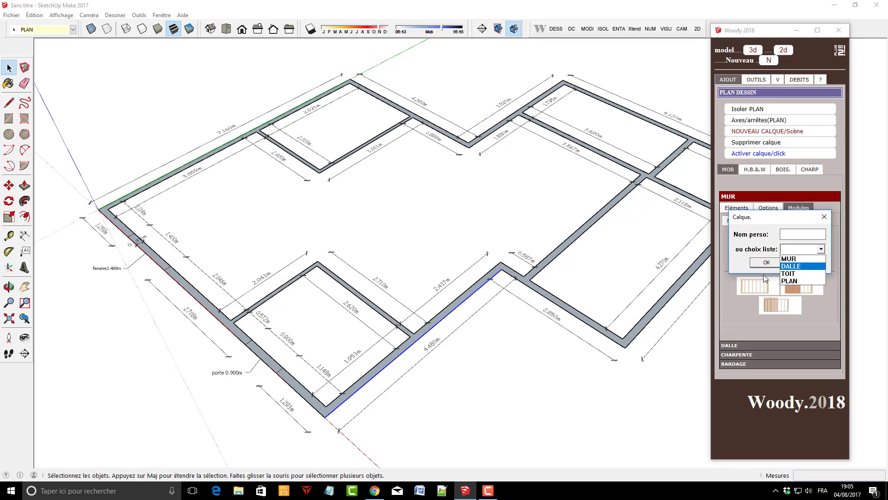
pyautogui.click(789, 259)
pyautogui.click(767, 262)
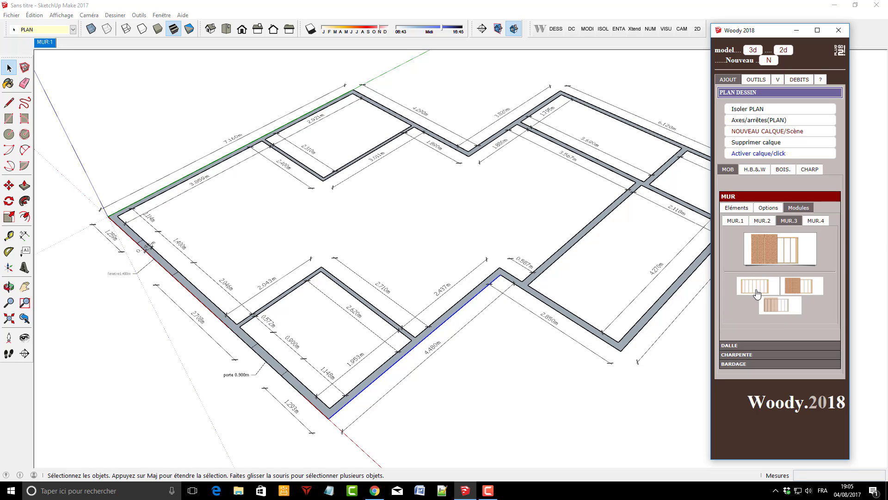
# Place a MUR.3 timber-frame wall module on the 4.480 m wall, starting at its outer corner on the red axis
pyautogui.click(785, 254)
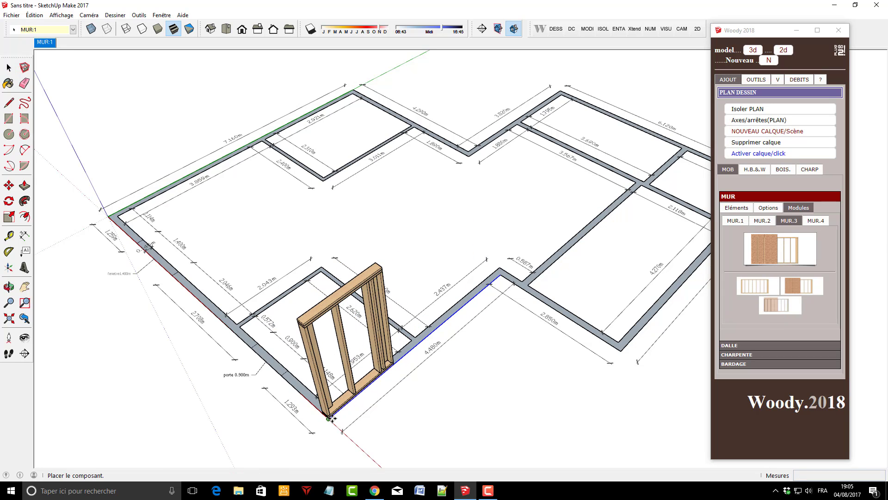
pyautogui.click(330, 417)
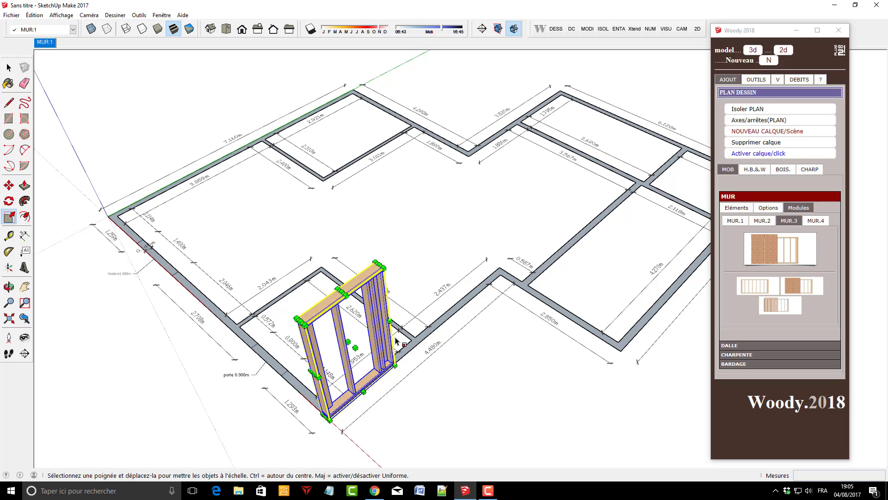
pyautogui.moveTo(540, 313); pyautogui.dragTo(450, 337, button='middle')
pyautogui.press('s')
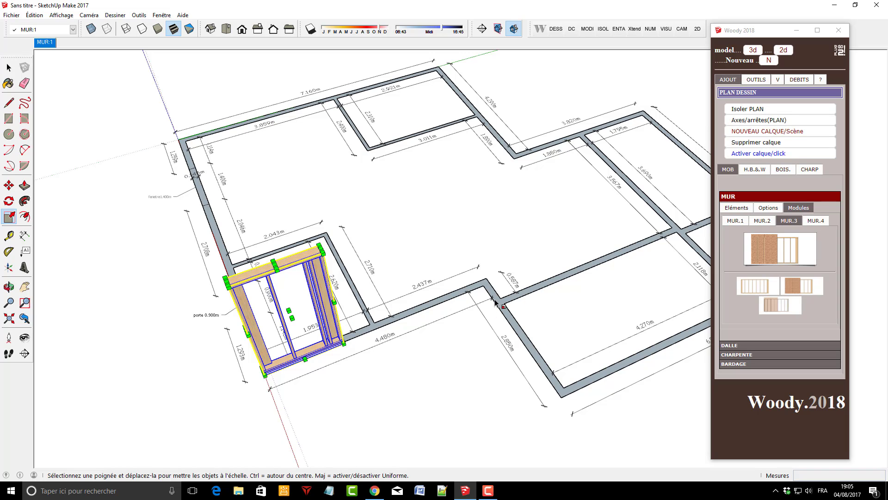
# Set the placed frame wall's length to 4480 mm in the Ossature bois settings and deselect it
pyautogui.click(757, 288)
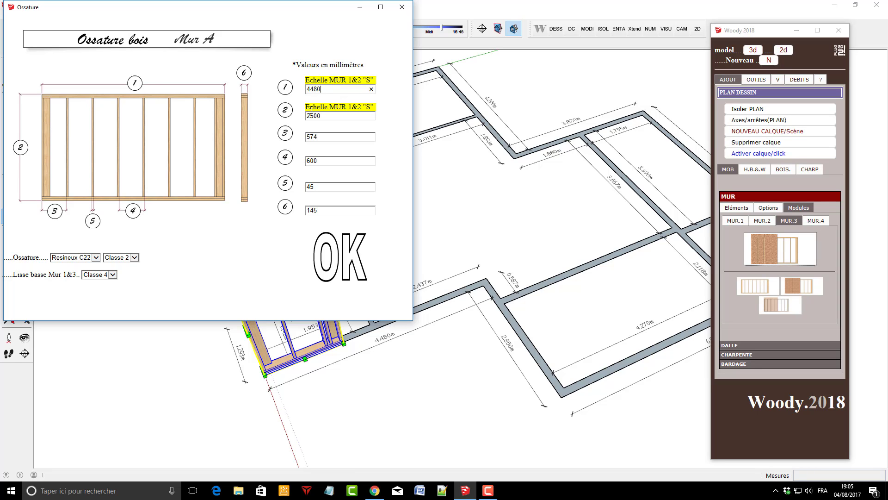
pyautogui.click(330, 249)
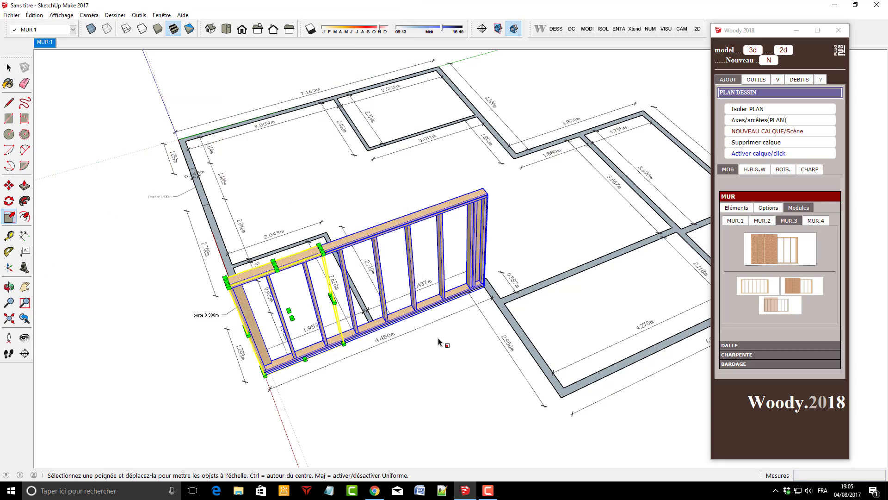
pyautogui.moveTo(436, 333); pyautogui.dragTo(250, 199)
pyautogui.press('s')
pyautogui.click(8, 67)
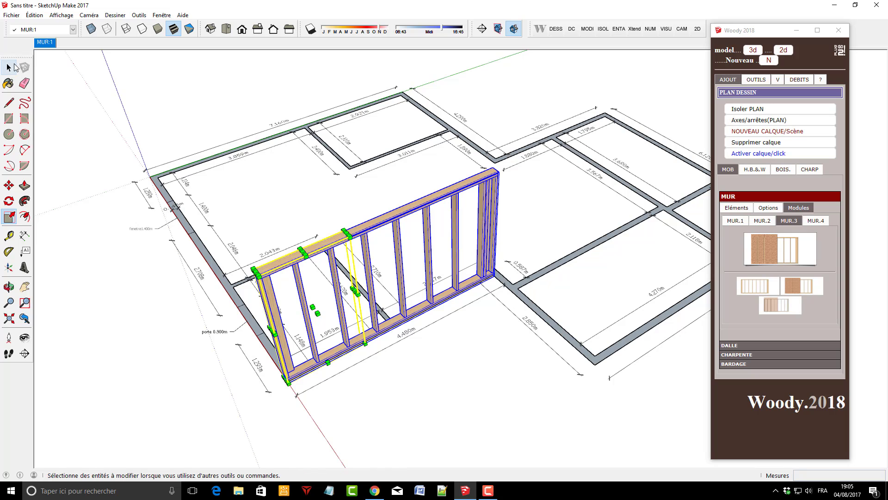
pyautogui.click(433, 412)
pyautogui.scroll(5, 430, 369)
pyautogui.scroll(-3, 430, 369)
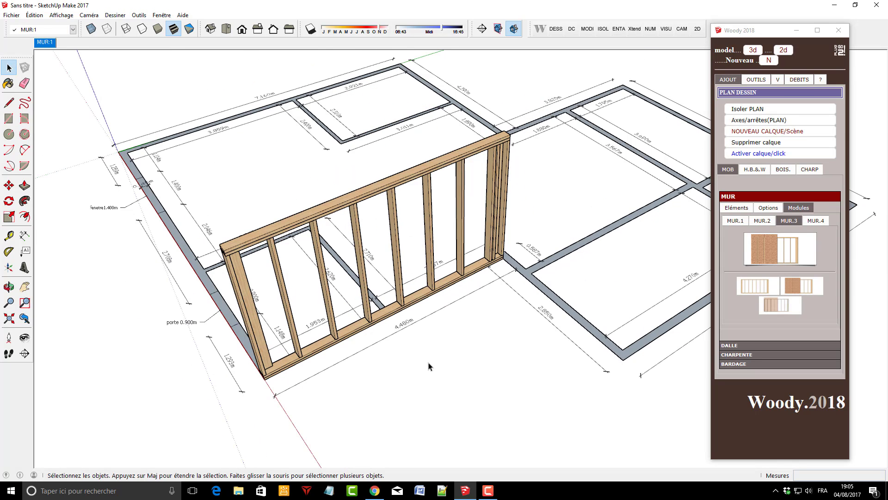
# Choose the MUR.1 wall module for framing the adjoining 2.850 m wall
pyautogui.click(736, 221)
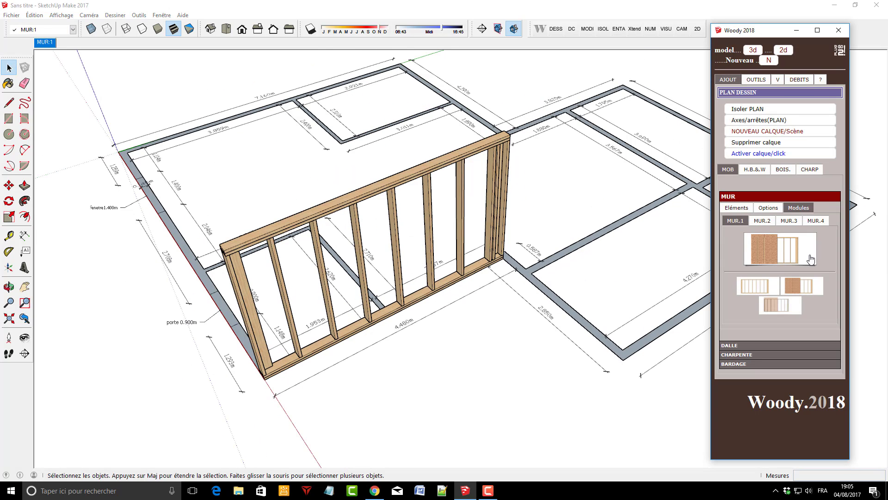
pyautogui.moveTo(391, 400); pyautogui.dragTo(689, 295, button='middle')
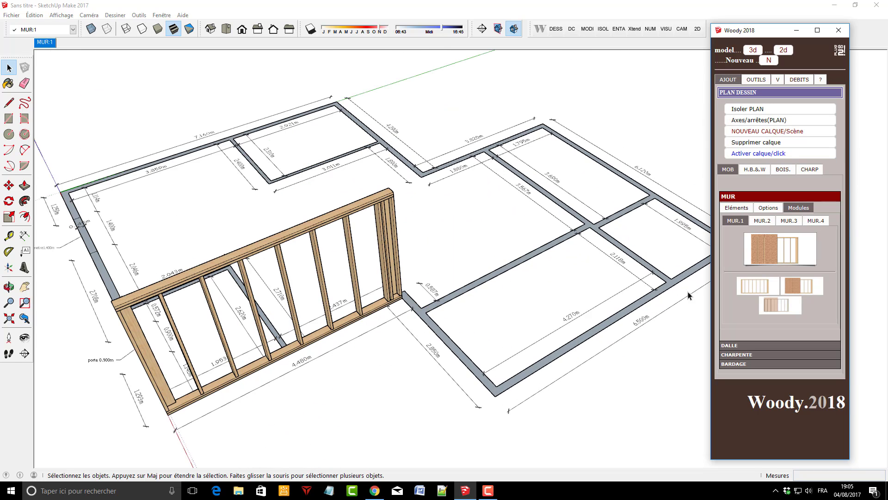
pyautogui.click(780, 254)
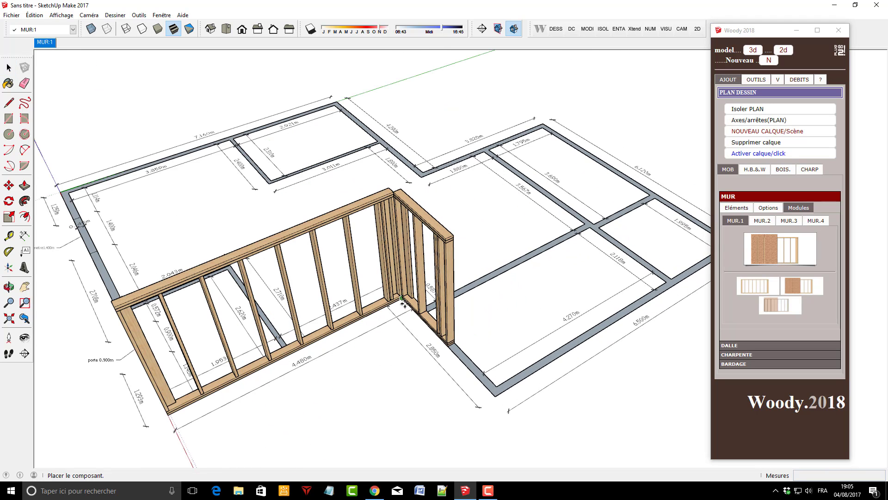
pyautogui.click(447, 331)
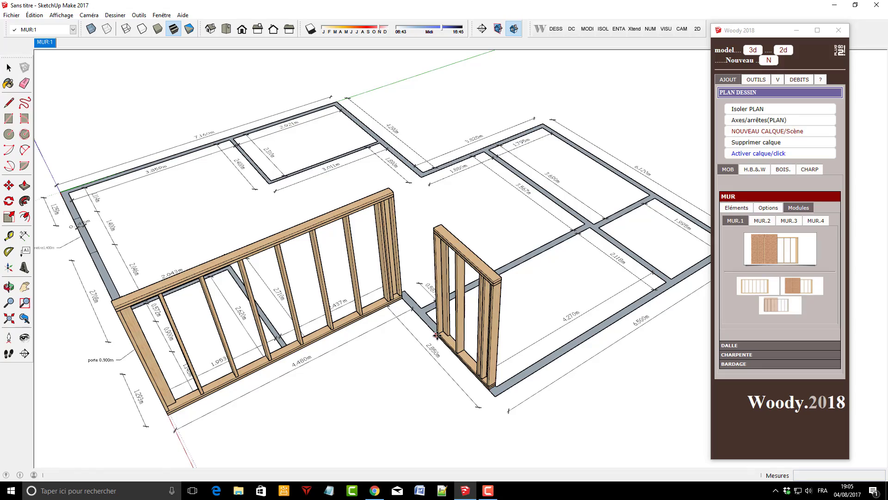
pyautogui.press('m')
pyautogui.moveTo(307, 303); pyautogui.dragTo(392, 407, button='middle')
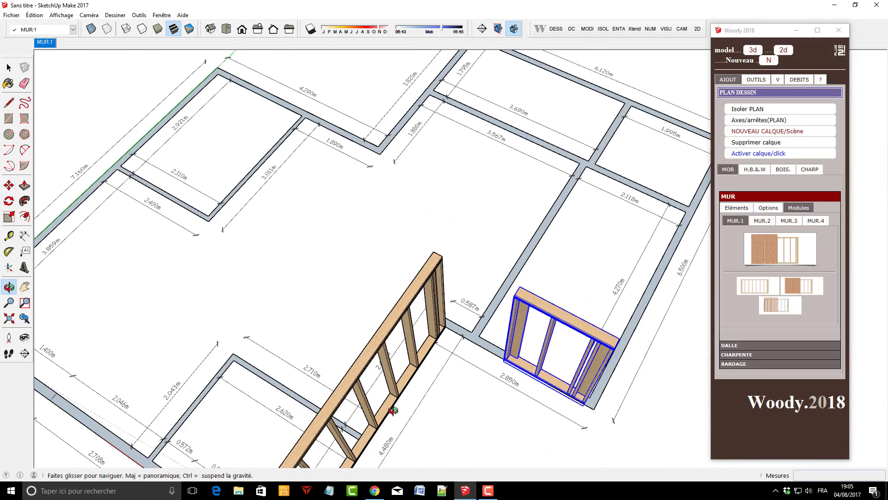
pyautogui.press('Delete')
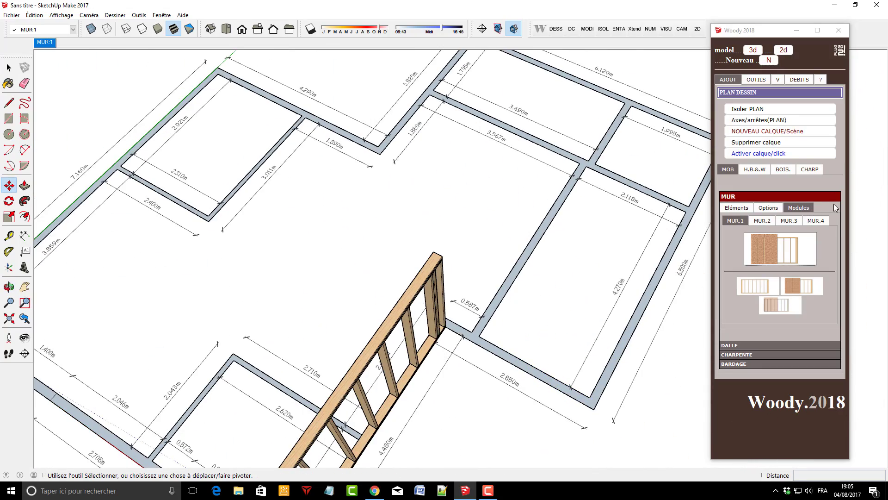
# Create a second wall layer with scene, choosing MUR from the list
pyautogui.click(770, 133)
pyautogui.click(821, 249)
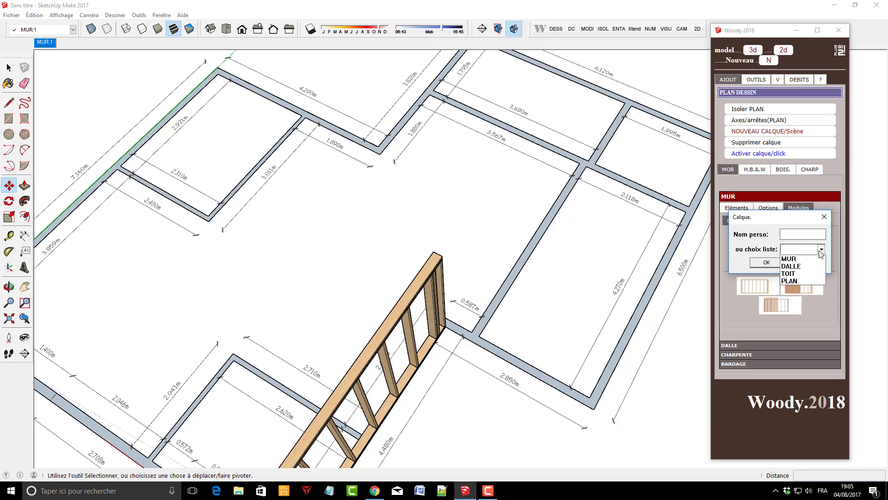
pyautogui.click(792, 258)
pyautogui.click(780, 263)
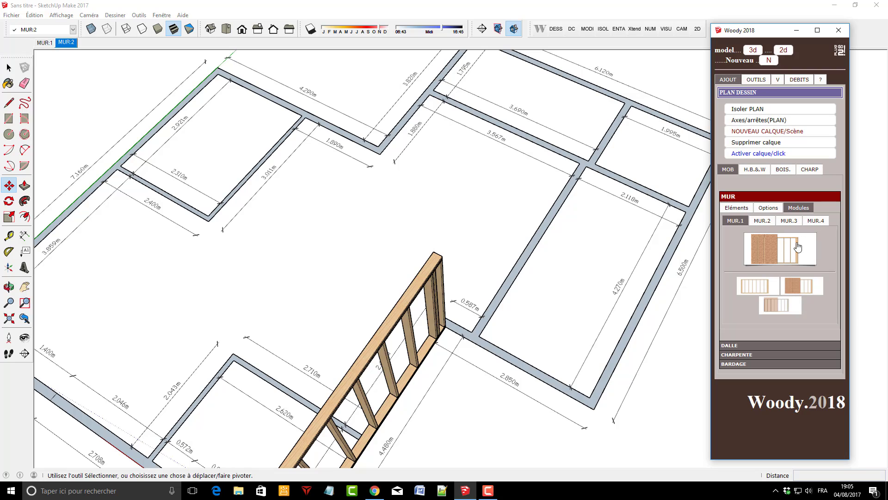
# Place a MUR.1 frame module on the 2.850 m wall and move it about 0.647 m to meet the first framed wall's end
pyautogui.click(782, 254)
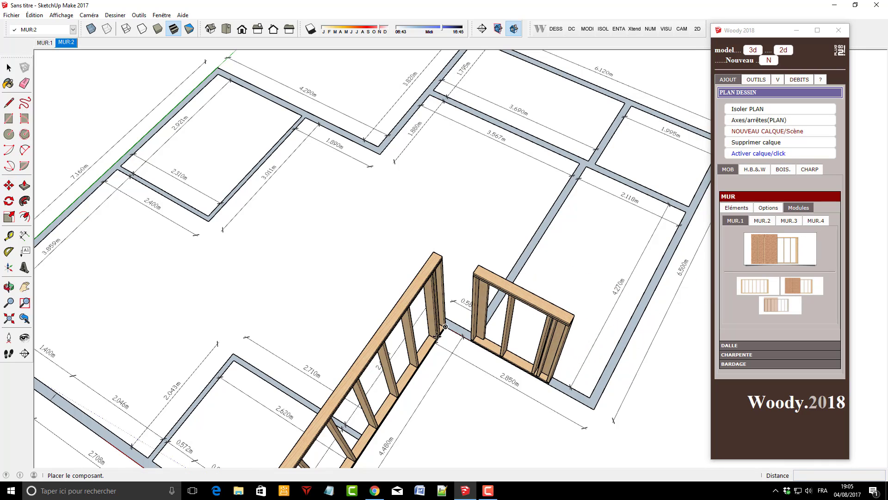
pyautogui.click(468, 346)
pyautogui.moveTo(331, 292); pyautogui.dragTo(509, 165, button='middle')
pyautogui.scroll(4, 567, 208)
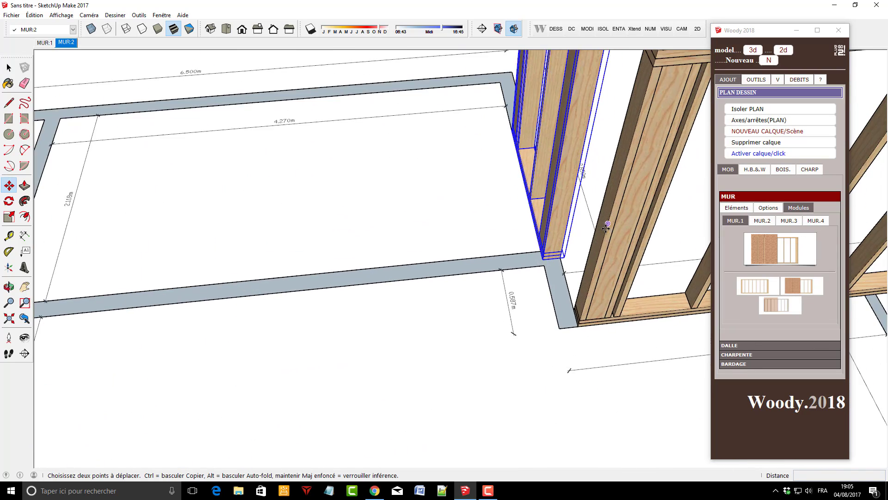
pyautogui.click(557, 257)
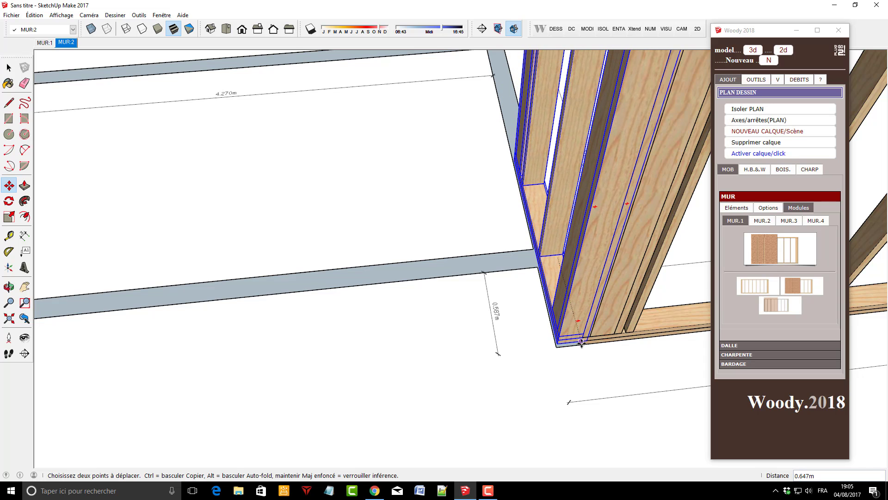
pyautogui.click(578, 342)
# Examine the corner junction between the two framed walls from several sides
pyautogui.scroll(3, 578, 340)
pyautogui.scroll(2, 578, 340)
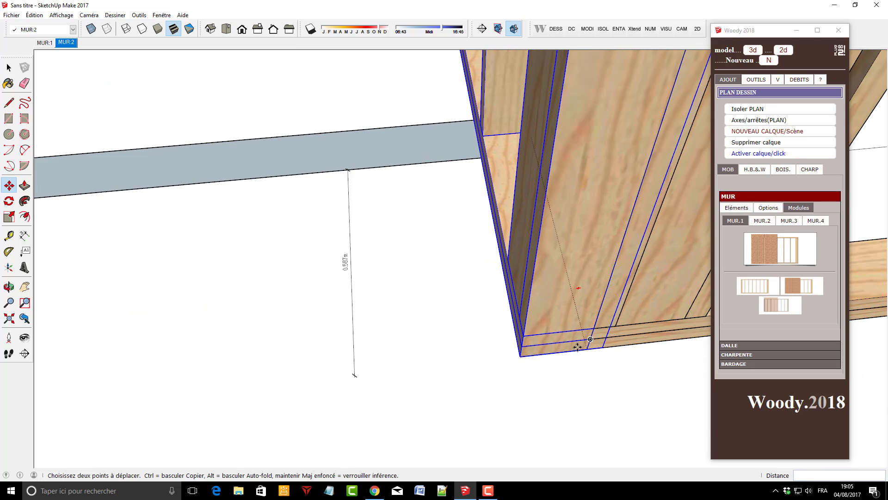
pyautogui.moveTo(458, 368); pyautogui.dragTo(805, 238, button='middle')
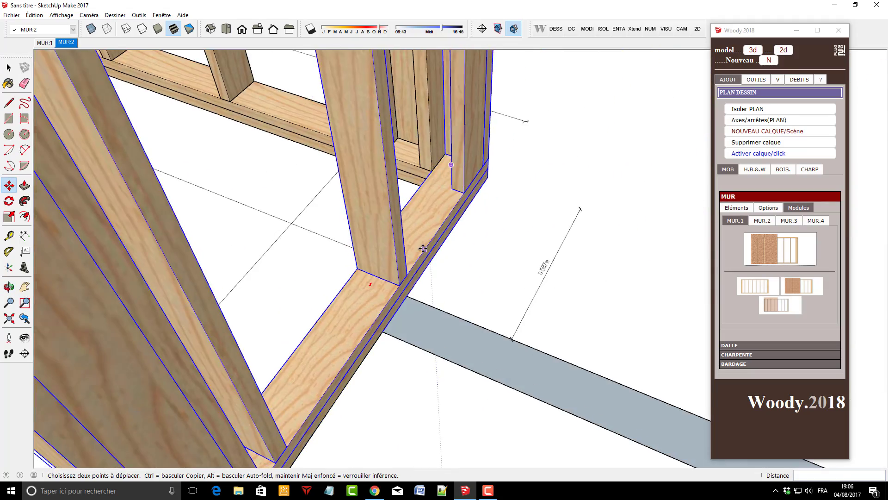
pyautogui.scroll(-5, 421, 245)
pyautogui.moveTo(217, 334); pyautogui.dragTo(439, 320, button='middle')
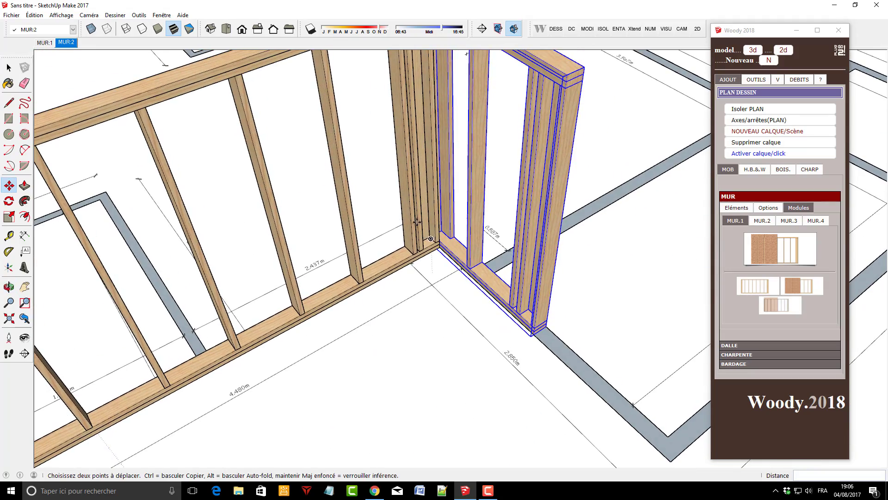
pyautogui.scroll(-3, 283, 424)
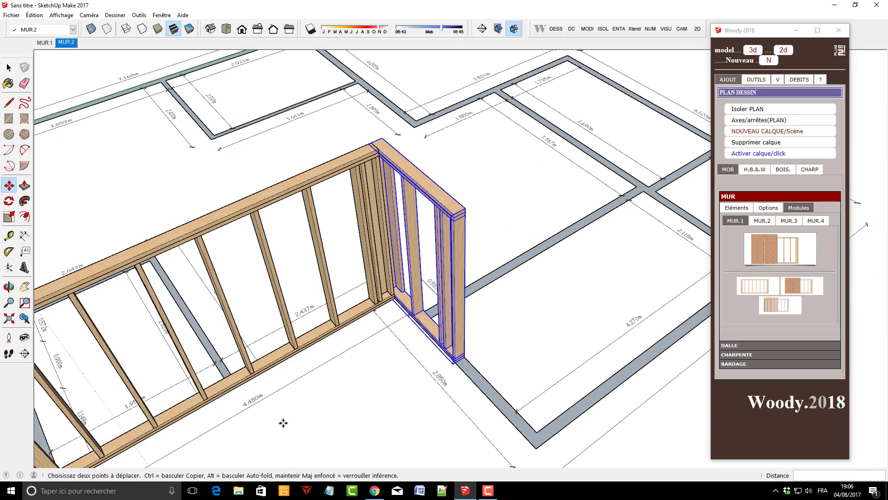
pyautogui.click(8, 67)
pyautogui.scroll(-3, 382, 333)
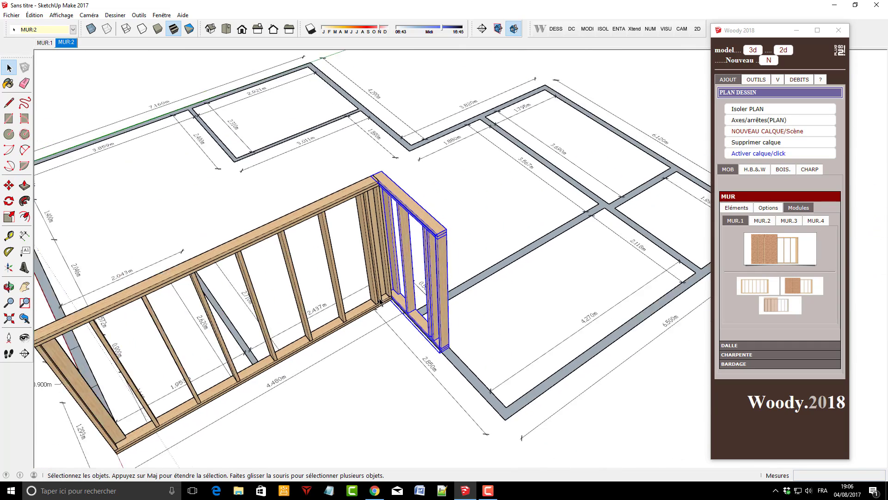
pyautogui.scroll(3, 627, 463)
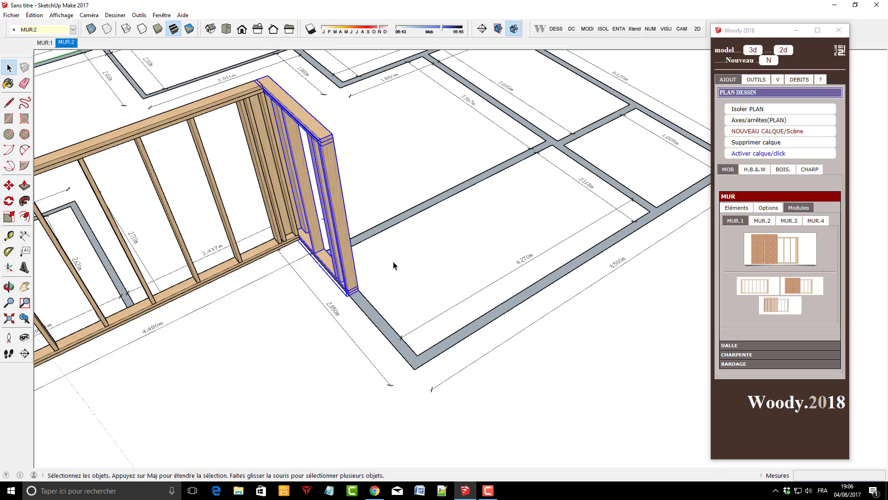
# Scale the second wall frame lengthwise so it reaches the outer end of the 2.850 m wall plan
pyautogui.press('s')
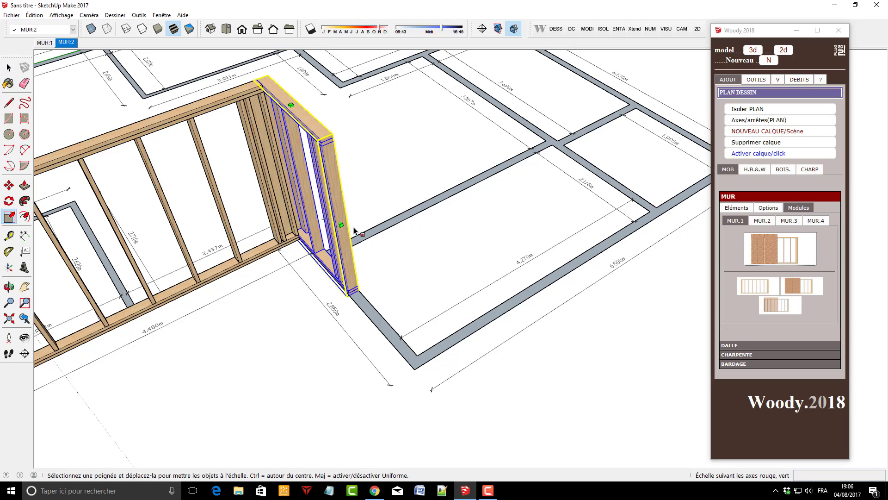
pyautogui.moveTo(340, 225); pyautogui.dragTo(571, 264)
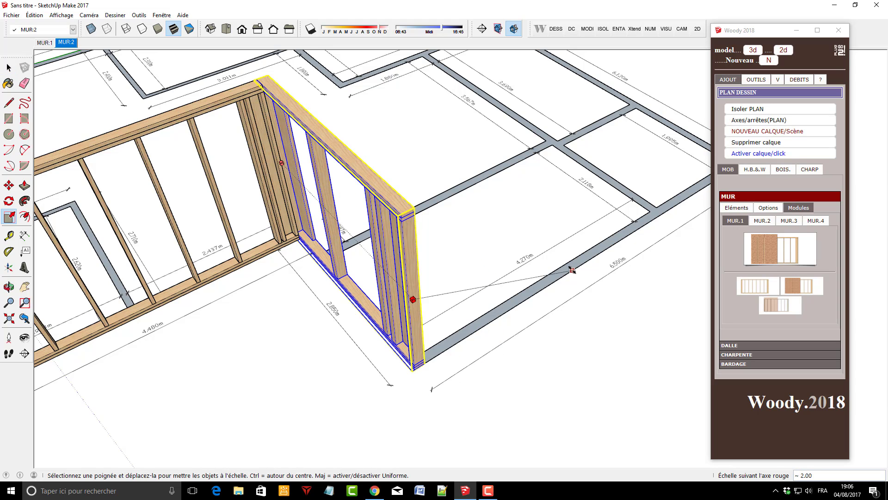
pyautogui.click(9, 67)
pyautogui.click(280, 374)
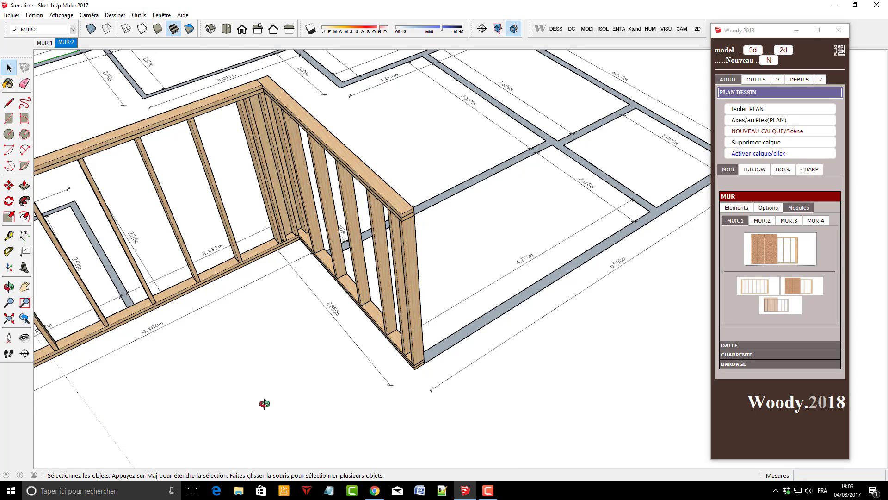
# Select the outer plan edge of the 6.120 m wall and create a new layer with scene, choosing MUR from the list
pyautogui.scroll(-2, 259, 402)
pyautogui.moveTo(559, 348); pyautogui.dragTo(129, 370, button='middle')
pyautogui.click(524, 367)
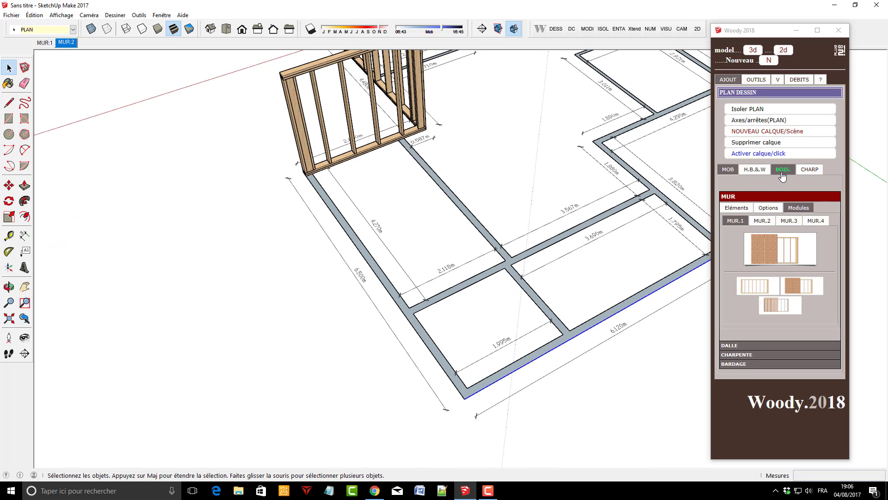
pyautogui.click(768, 207)
pyautogui.click(788, 132)
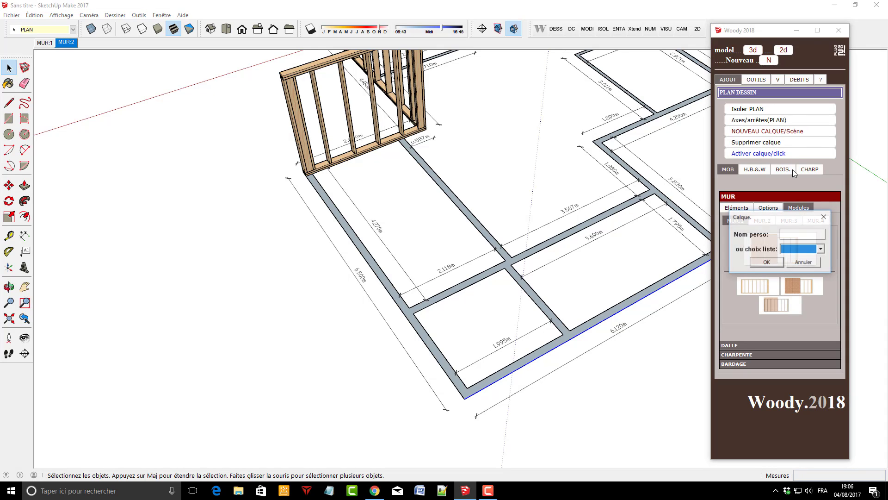
pyautogui.click(821, 249)
pyautogui.click(806, 263)
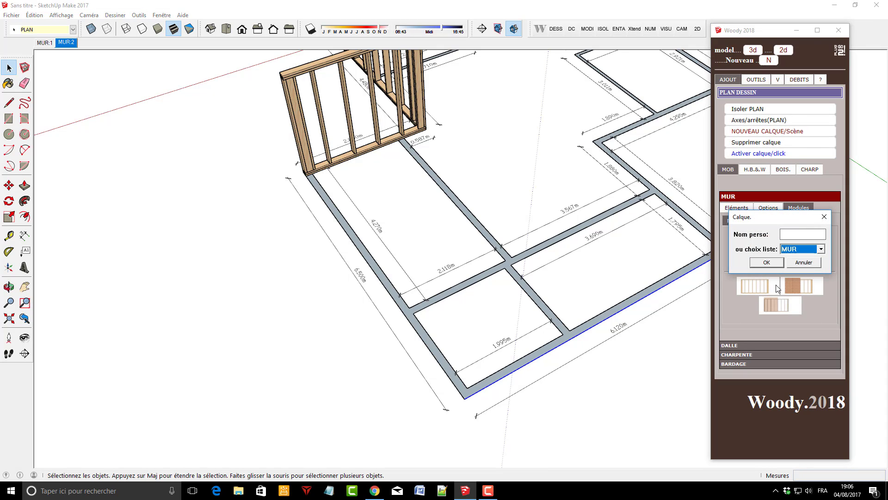
pyautogui.click(775, 262)
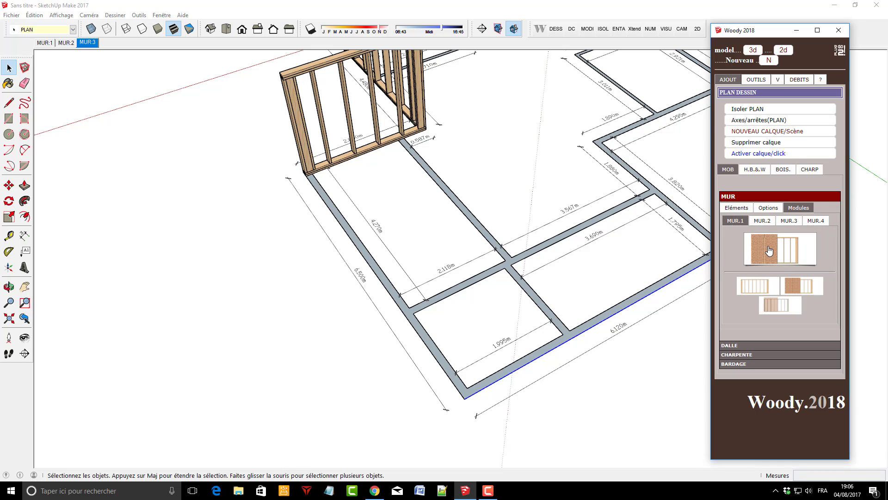
# Place a MUR.1 frame module at the 6.120 m wall's corner and scale it about 4.08 times lengthwise to the far end
pyautogui.click(769, 250)
pyautogui.click(464, 397)
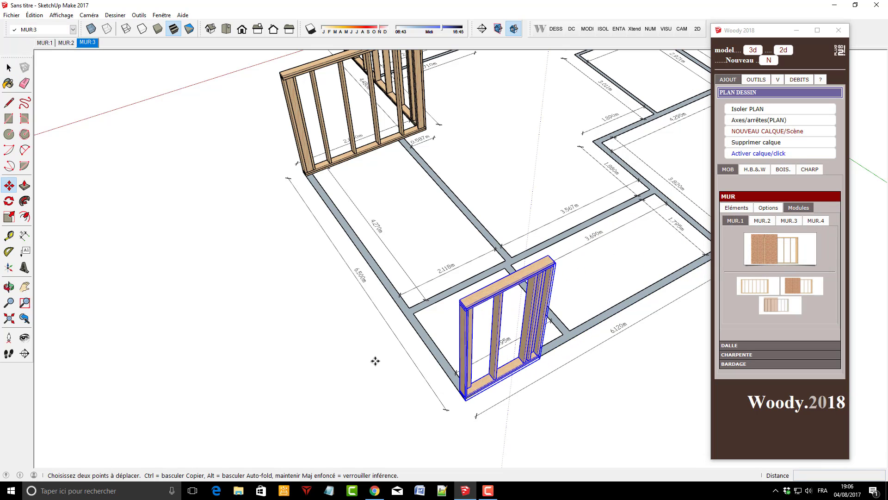
pyautogui.moveTo(375, 361); pyautogui.dragTo(163, 308, button='middle')
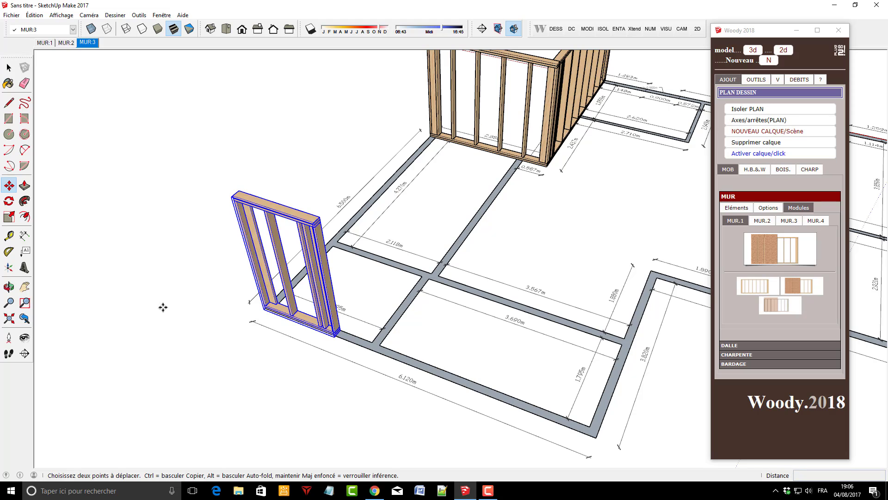
pyautogui.press('s')
pyautogui.moveTo(328, 282); pyautogui.dragTo(658, 303)
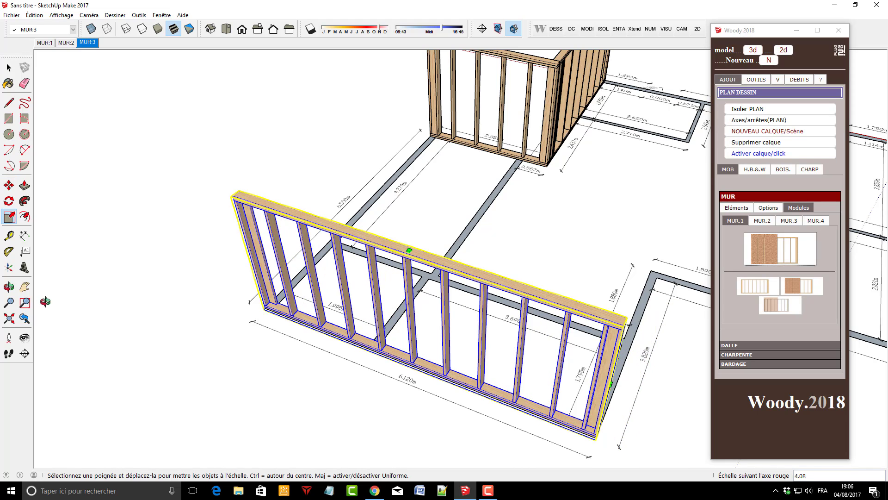
# Select the outer plan edge of the 6.500 m wall and create another MUR layer with scene for it
pyautogui.moveTo(44, 301); pyautogui.dragTo(654, 296, button='middle')
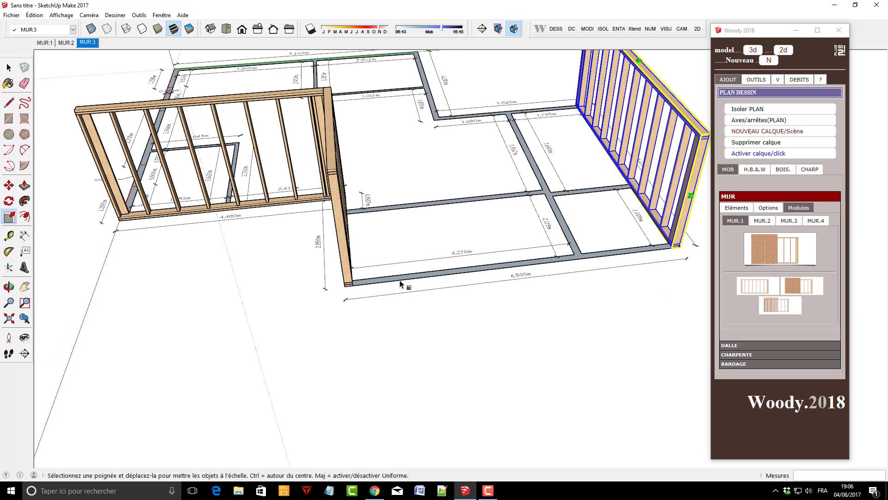
pyautogui.press('space')
pyautogui.click(409, 279)
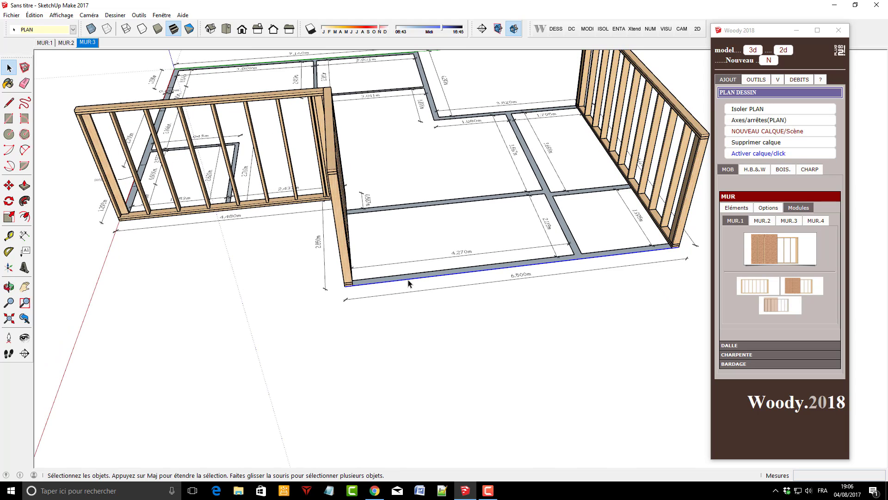
pyautogui.click(770, 132)
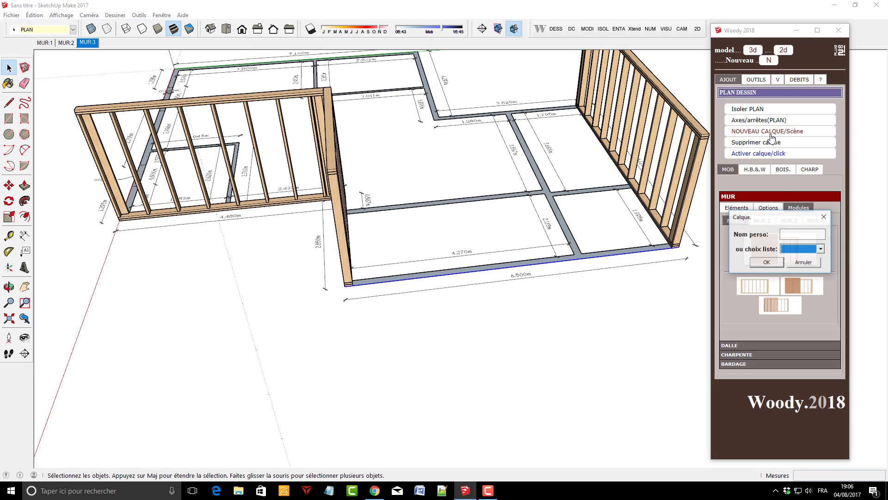
pyautogui.click(822, 250)
pyautogui.click(812, 262)
pyautogui.click(766, 263)
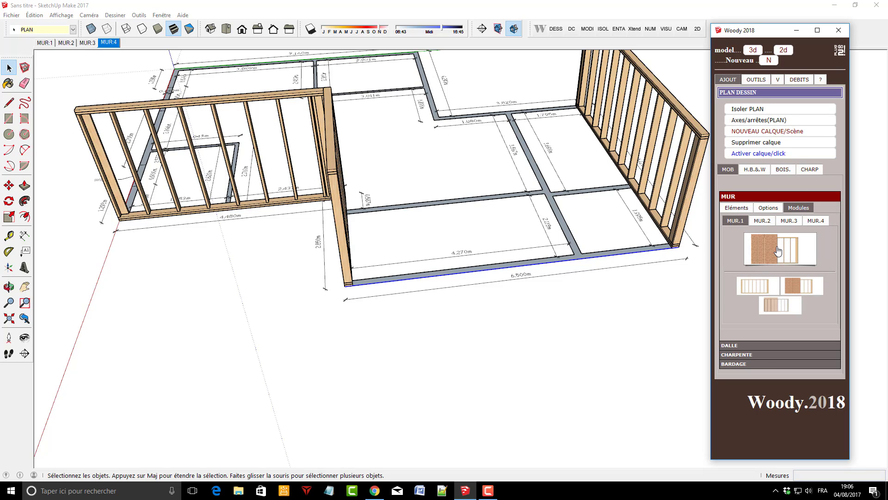
# Place a MUR.1 frame module on the 6.500 m wall and scale it about 4.14 times lengthwise to meet the 6.120 m wall's frame
pyautogui.click(779, 250)
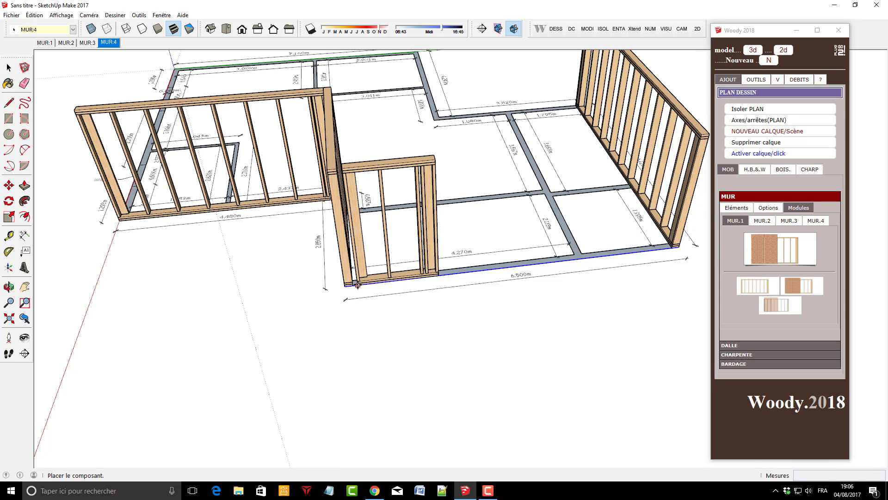
pyautogui.click(354, 285)
pyautogui.moveTo(488, 321); pyautogui.dragTo(214, 324, button='middle')
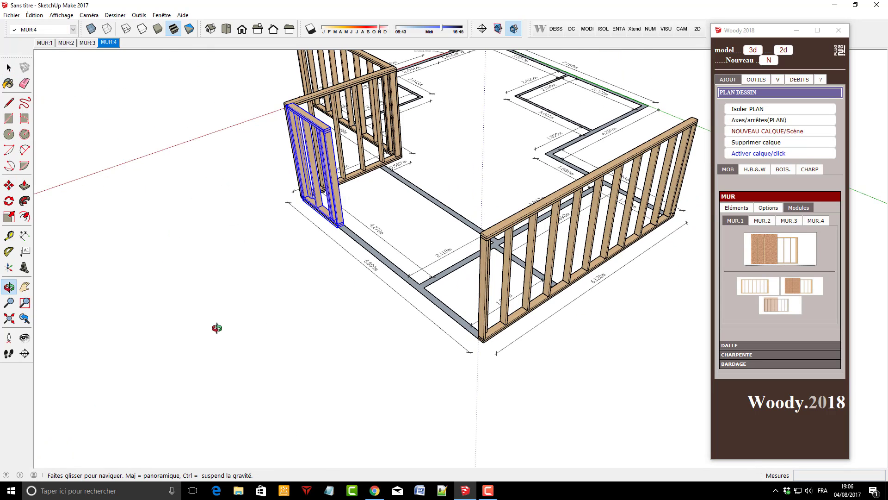
pyautogui.press('s')
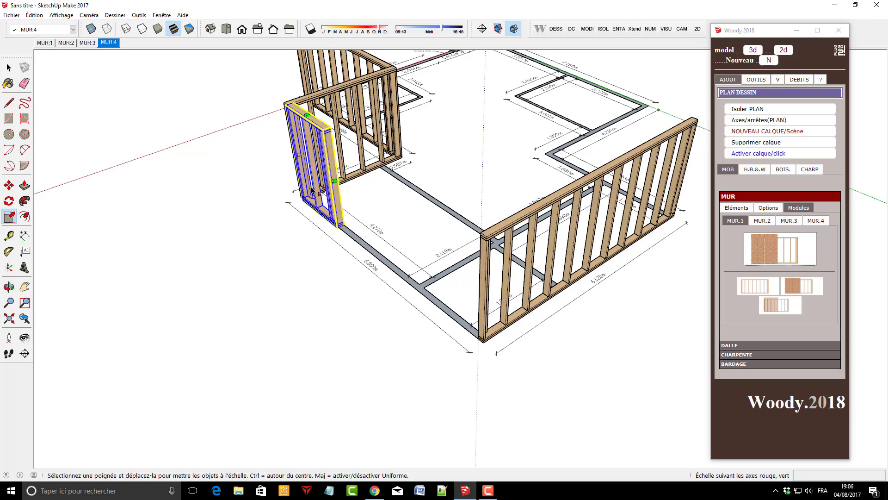
pyautogui.click(334, 180)
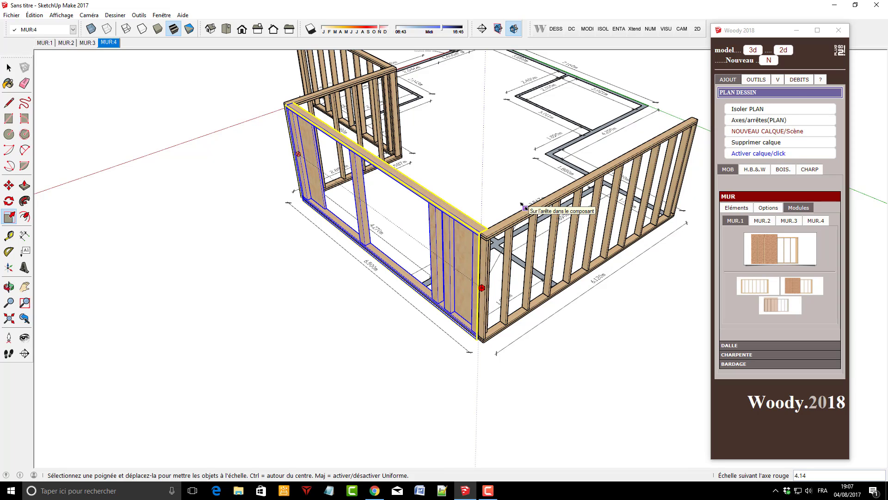
pyautogui.click(483, 229)
pyautogui.click(8, 65)
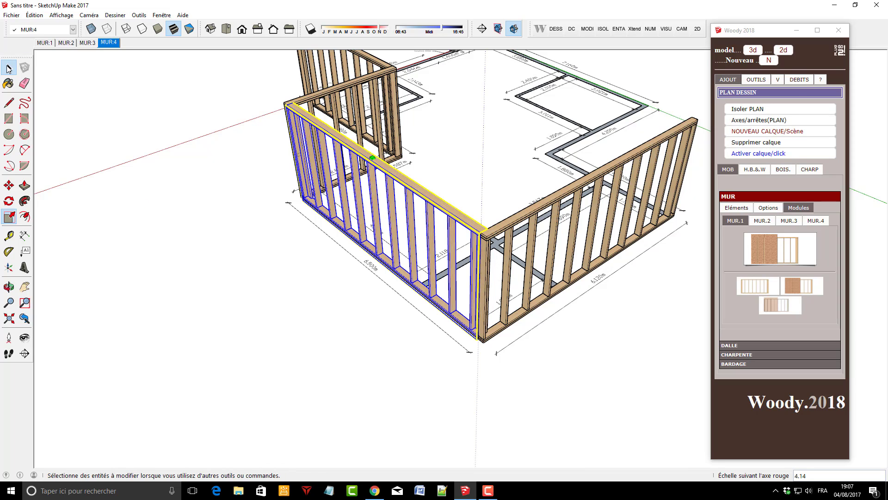
pyautogui.click(91, 155)
# Change dimension 3, the first stud's offset, in the 6.500 m wall's frame options and apply it
pyautogui.moveTo(91, 155); pyautogui.dragTo(506, 196, button='middle')
pyautogui.scroll(6, 443, 265)
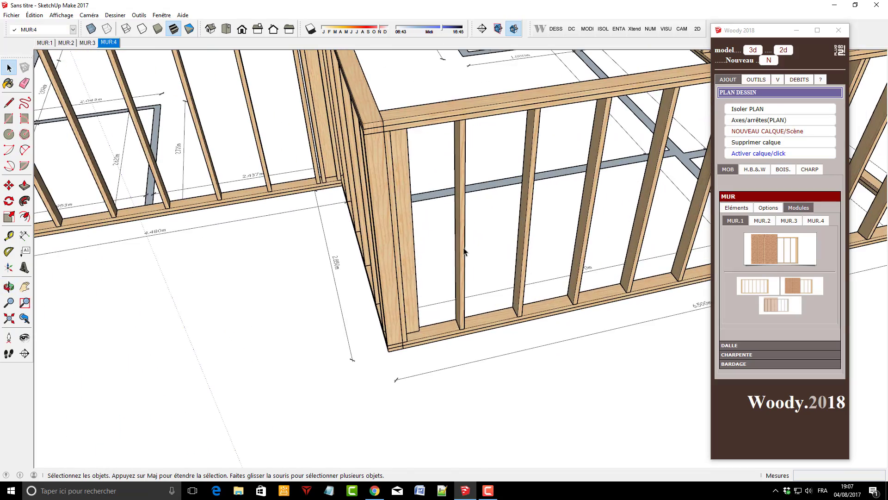
pyautogui.click(464, 251)
pyautogui.click(758, 293)
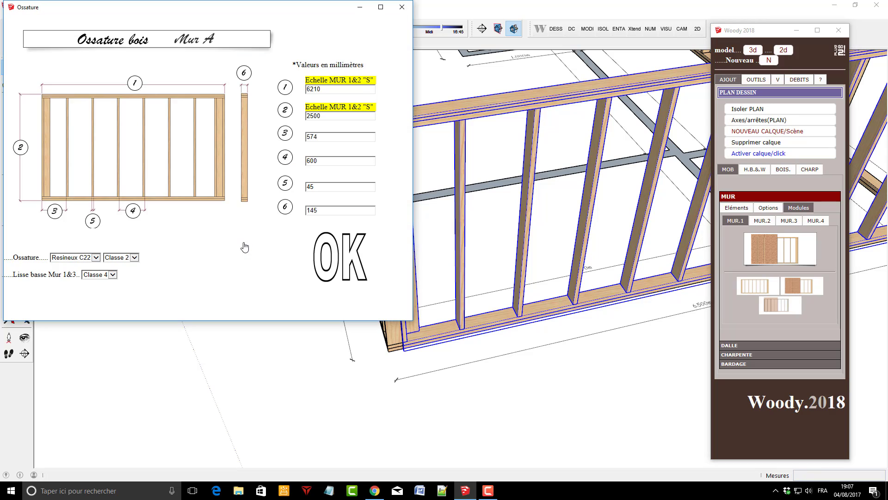
pyautogui.moveTo(318, 137); pyautogui.dragTo(304, 139)
pyautogui.click(334, 260)
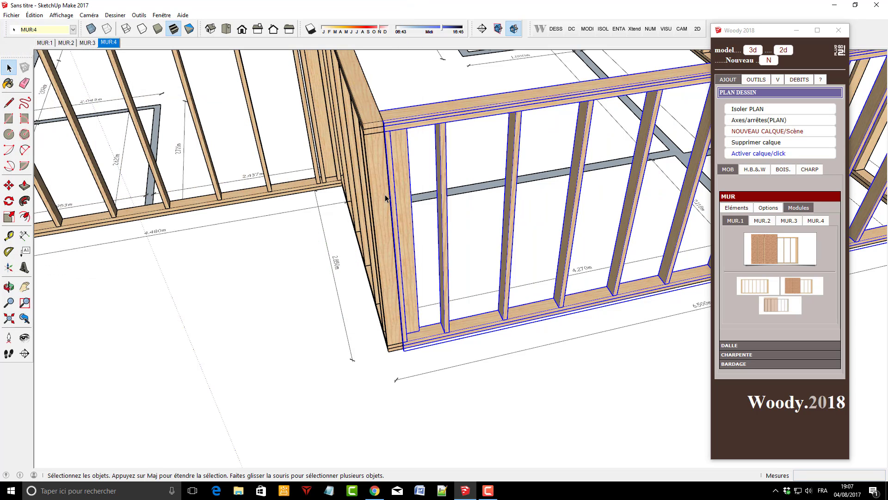
# Examine the four framed walls and their corner junctions from outside and inside the plan
pyautogui.scroll(-6, 264, 297)
pyautogui.moveTo(179, 283); pyautogui.dragTo(186, 283, button='middle')
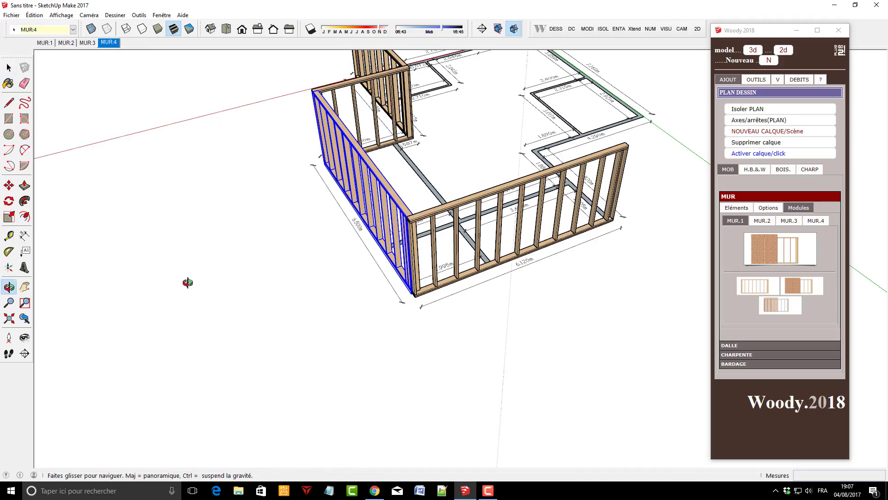
pyautogui.moveTo(273, 269); pyautogui.dragTo(475, 301, button='middle')
pyautogui.scroll(10, 474, 301)
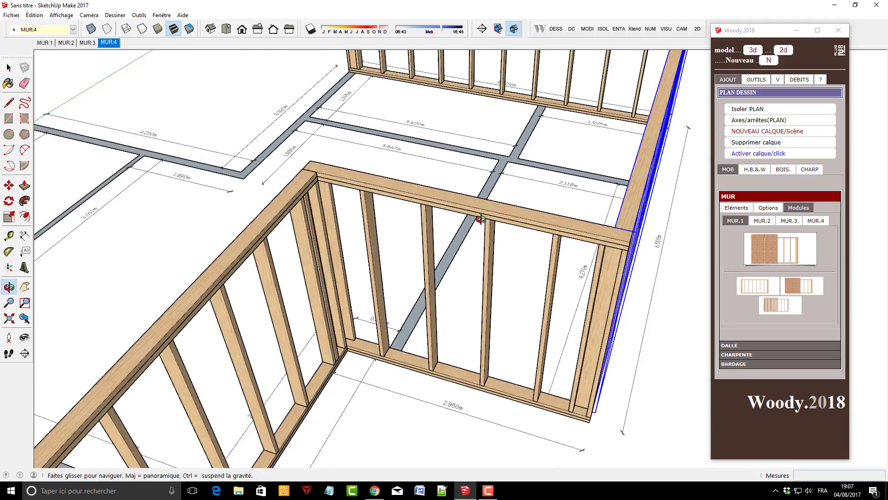
pyautogui.scroll(-8, 419, 242)
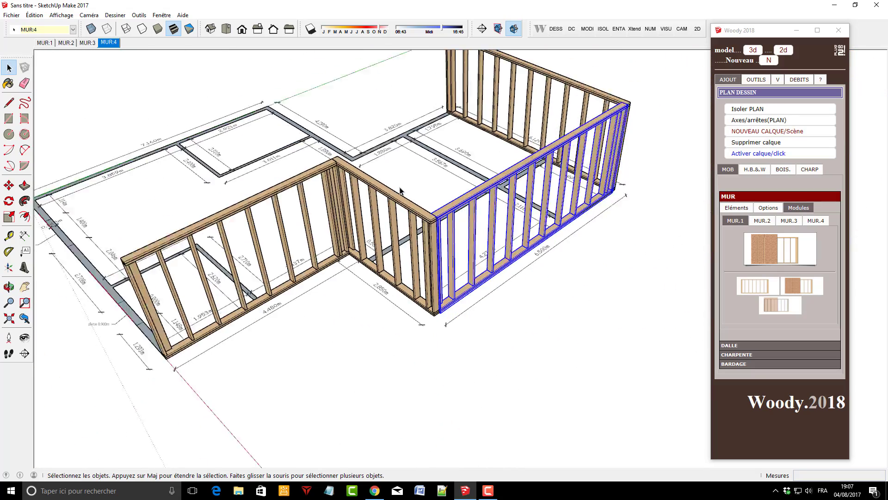
pyautogui.moveTo(290, 275); pyautogui.dragTo(303, 277, button='middle')
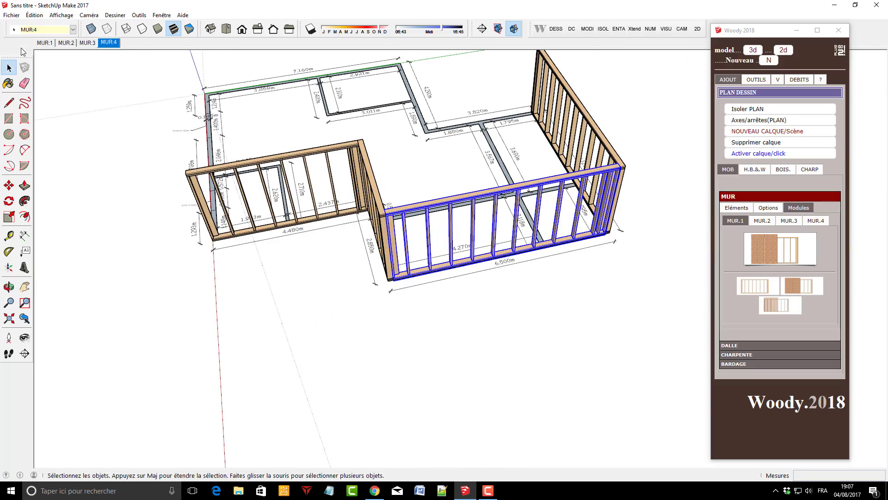
pyautogui.moveTo(243, 241); pyautogui.dragTo(566, 276, button='middle')
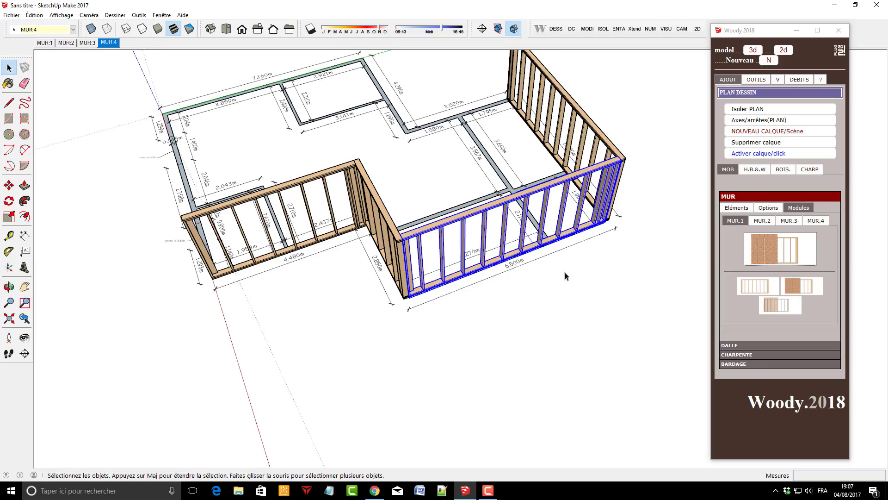
pyautogui.scroll(3, 565, 276)
pyautogui.moveTo(361, 260); pyautogui.dragTo(411, 268, button='middle')
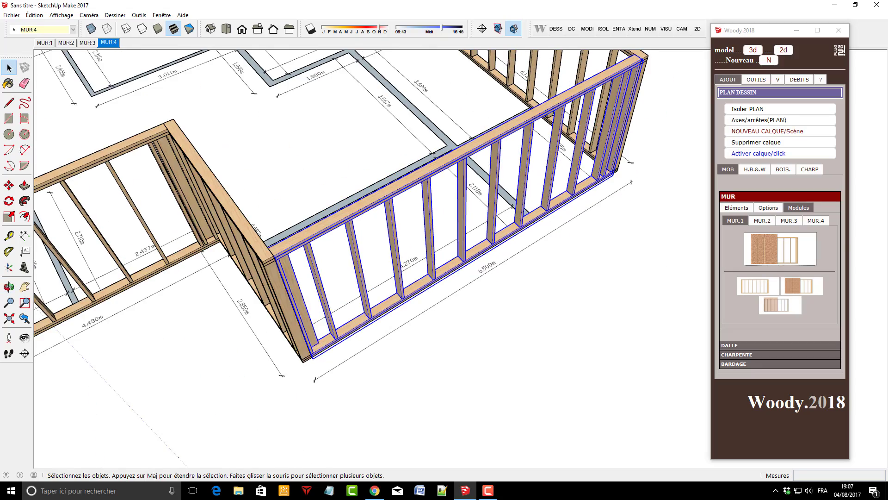
pyautogui.moveTo(155, 246); pyautogui.dragTo(163, 249, button='middle')
pyautogui.scroll(1, 283, 185)
pyautogui.moveTo(283, 185); pyautogui.dragTo(333, 259, button='middle')
pyautogui.scroll(-1, 335, 259)
pyautogui.scroll(-1, 335, 260)
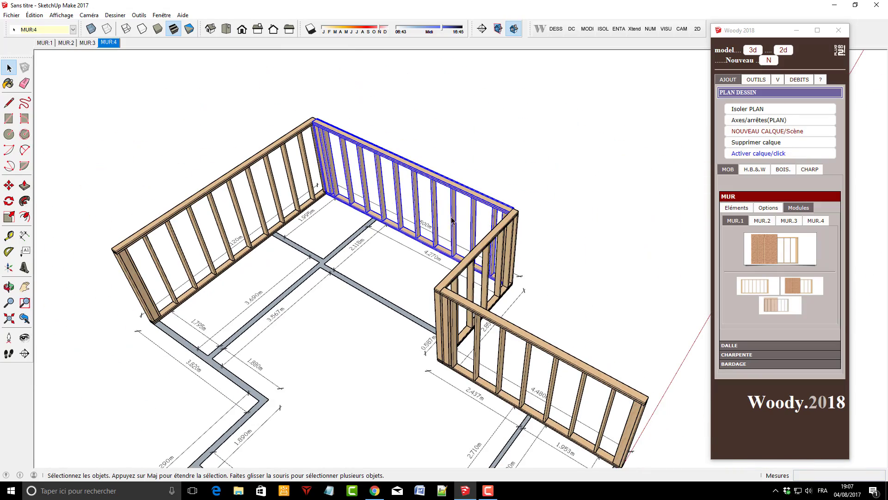
# Try drawing a line about 0.69 m long on the plan along the 6.500 m wall's inner base edge, and undo it
pyautogui.scroll(2, 363, 222)
pyautogui.scroll(2, 453, 251)
pyautogui.scroll(3, 490, 254)
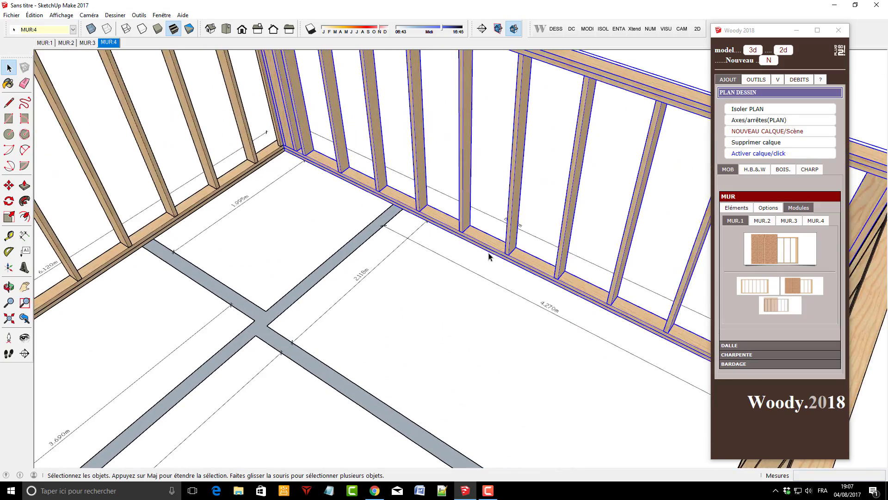
pyautogui.click(489, 255)
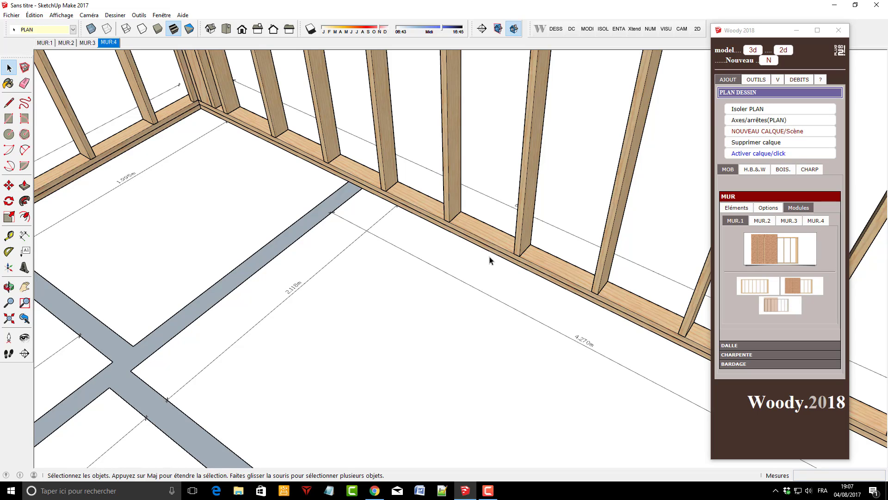
pyautogui.click(9, 102)
pyautogui.click(446, 229)
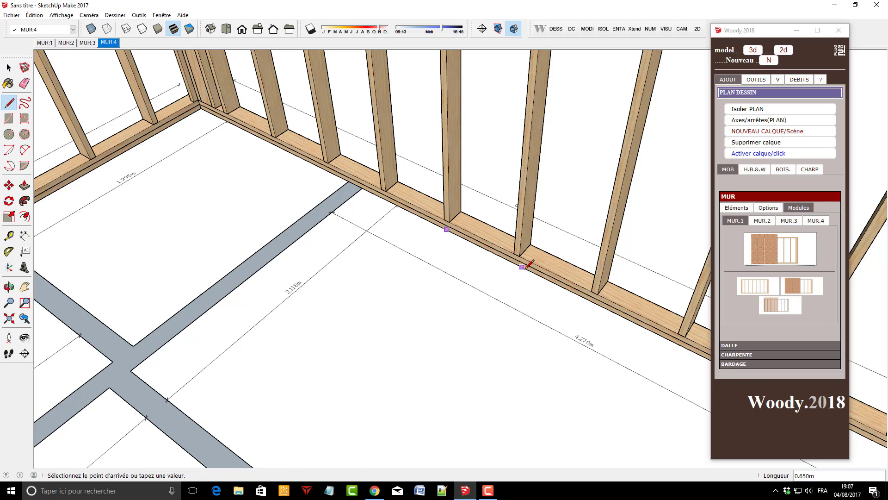
pyautogui.click(527, 268)
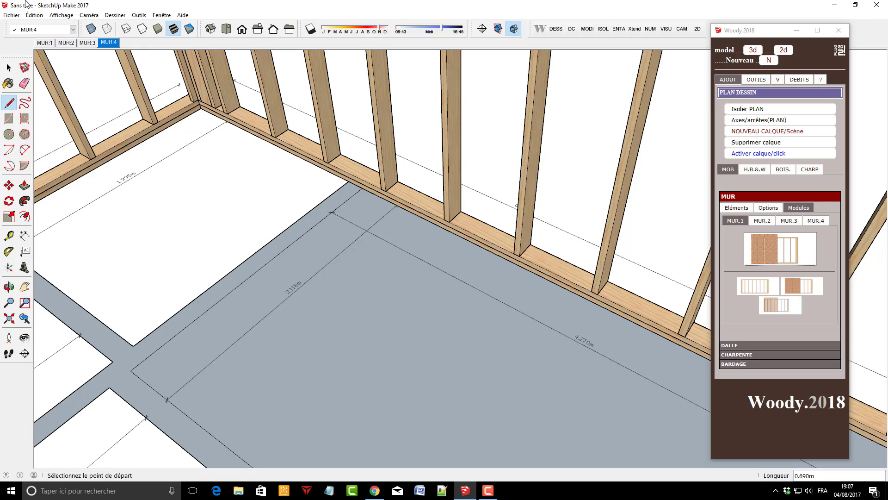
pyautogui.click(35, 15)
pyautogui.click(51, 26)
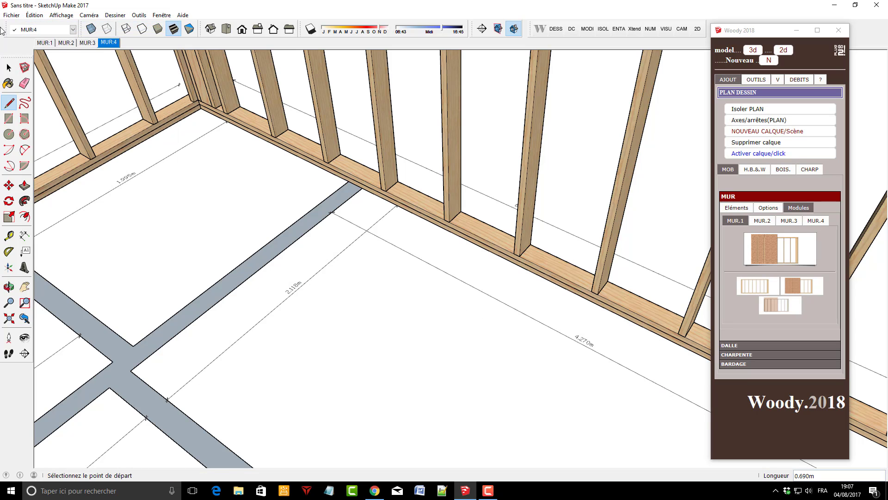
pyautogui.click(9, 68)
pyautogui.click(8, 69)
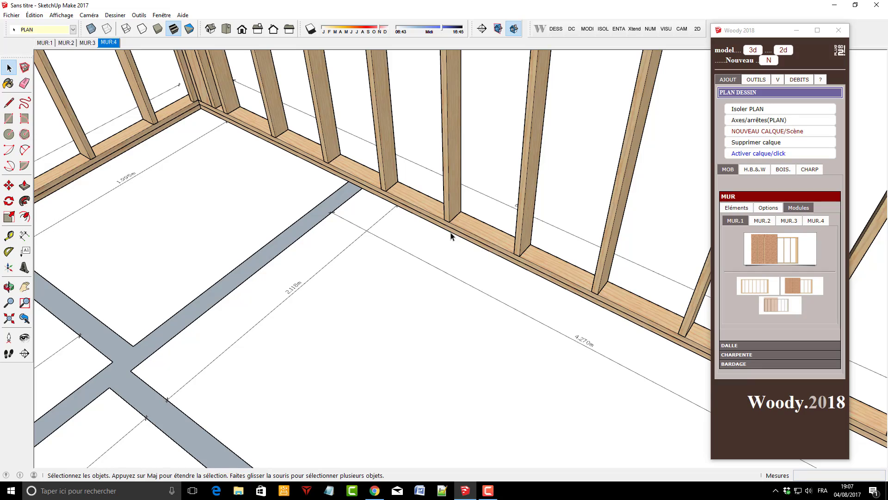
pyautogui.moveTo(451, 236); pyautogui.dragTo(513, 23, button='middle')
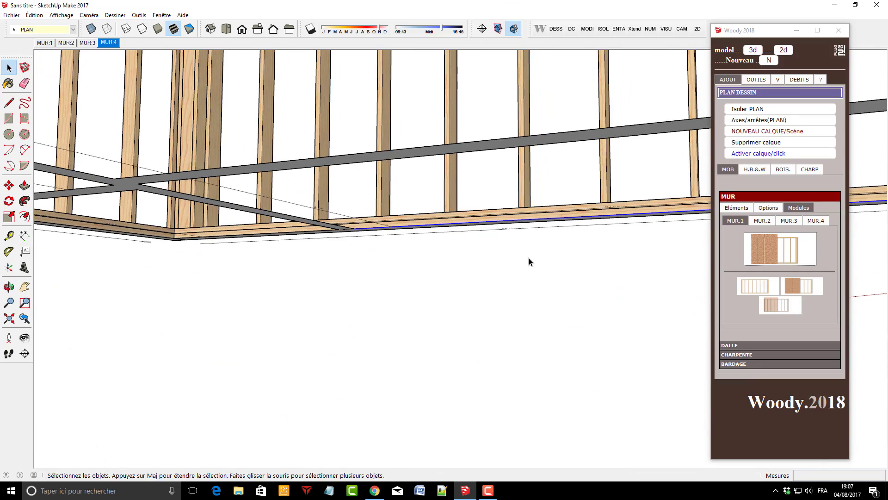
pyautogui.moveTo(529, 259); pyautogui.dragTo(430, 373, button='middle')
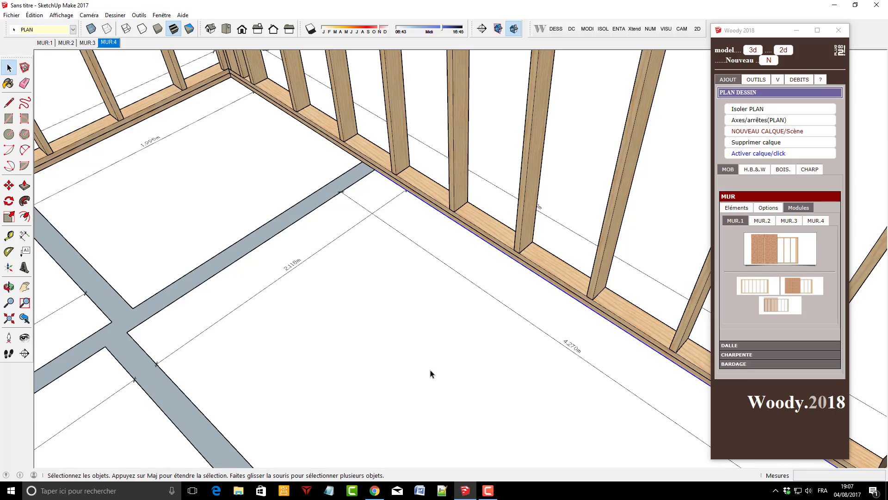
pyautogui.scroll(-3, 417, 303)
pyautogui.moveTo(512, 292); pyautogui.dragTo(1, 195, button='middle')
pyautogui.scroll(-3, 289, 286)
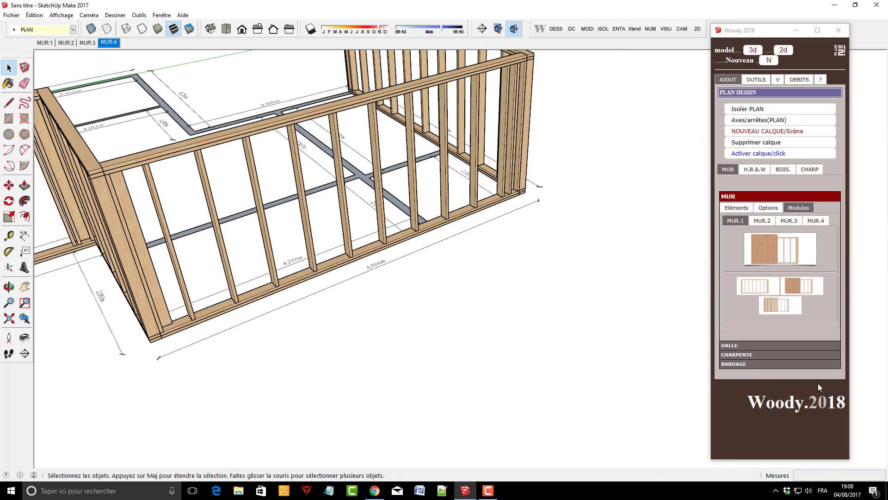
pyautogui.moveTo(233, 260); pyautogui.dragTo(654, 278, button='middle')
pyautogui.click(736, 207)
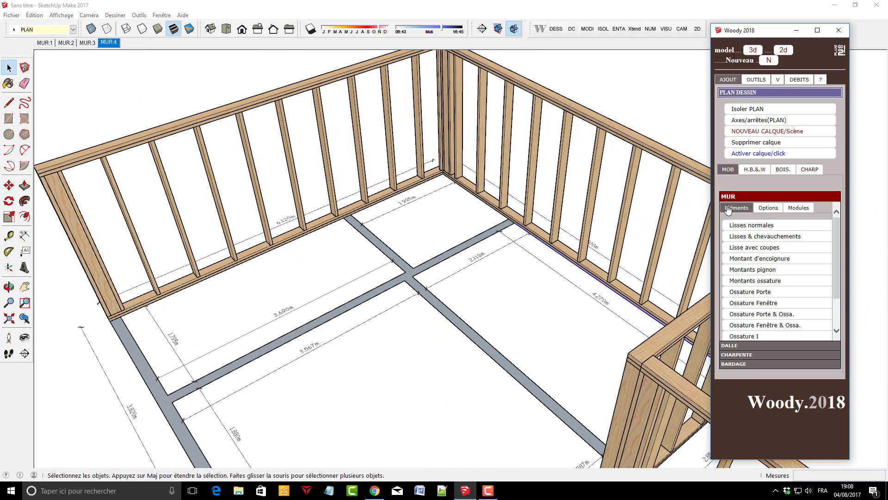
pyautogui.click(752, 291)
pyautogui.scroll(1, 548, 228)
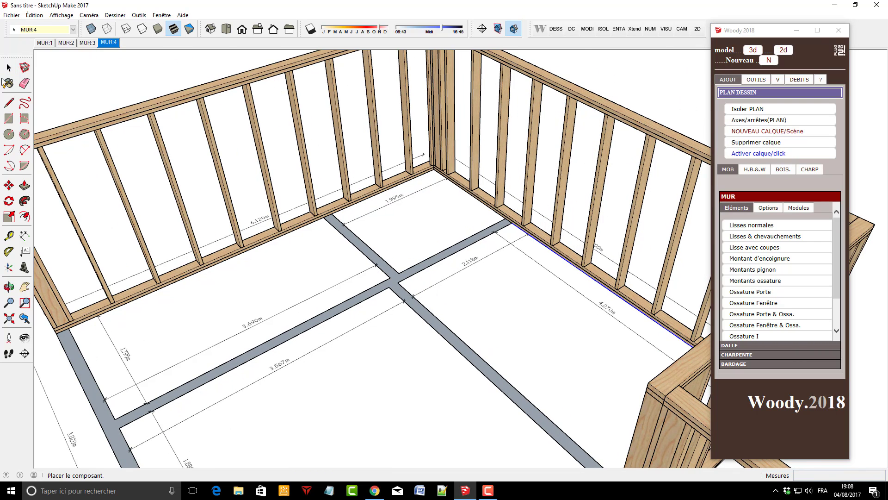
pyautogui.click(8, 67)
# Align the drawing axes to the plan edge along the 6.500 m wall's inner base using Axes/arrêtes(PLAN)
pyautogui.moveTo(234, 228); pyautogui.dragTo(540, 236, button='middle')
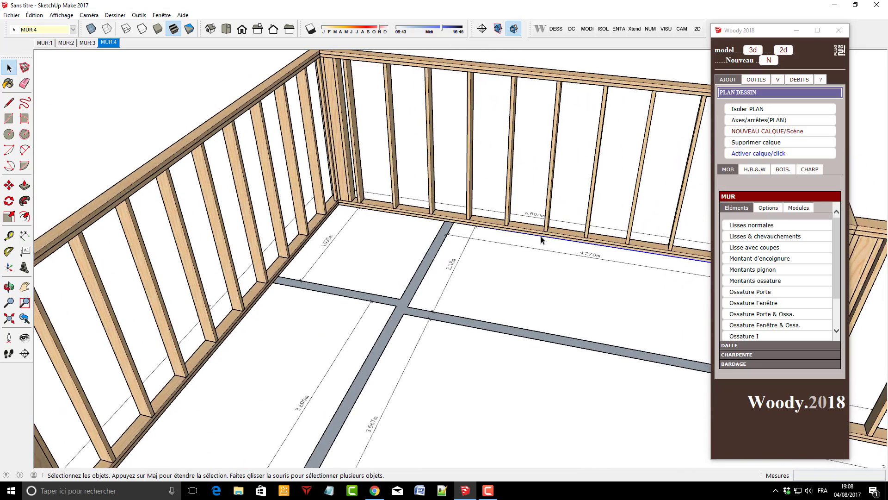
pyautogui.scroll(4, 519, 249)
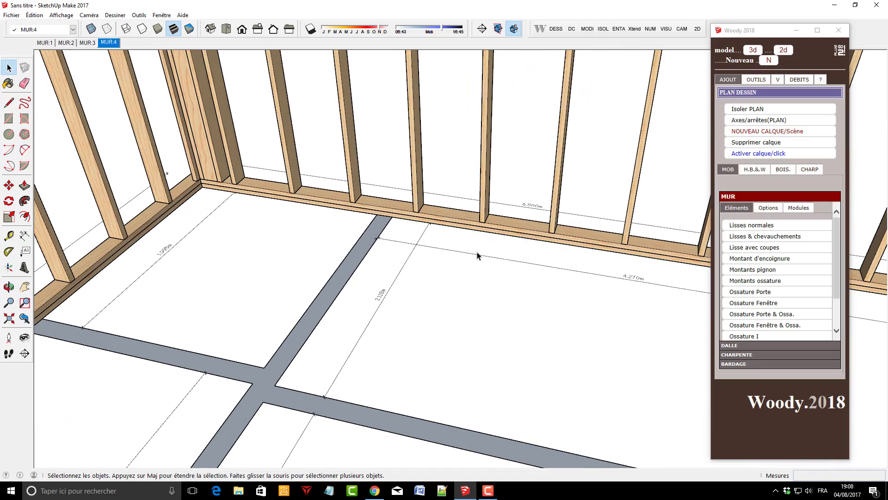
pyautogui.moveTo(478, 254); pyautogui.dragTo(612, 318, button='middle')
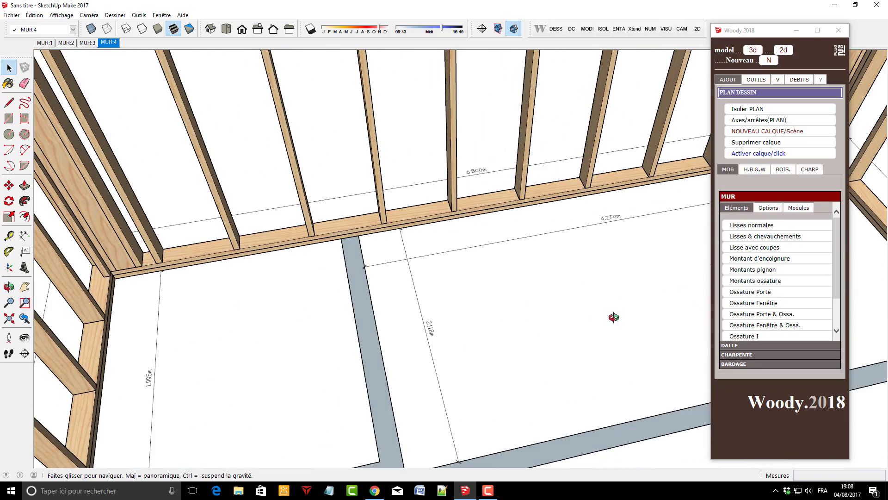
pyautogui.click(496, 214)
pyautogui.moveTo(497, 214); pyautogui.dragTo(477, 199, button='middle')
pyautogui.scroll(-8, 480, 349)
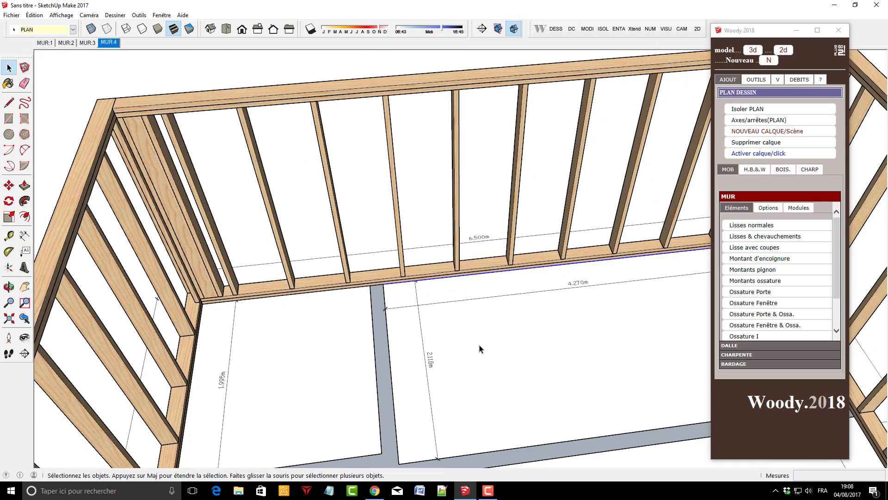
pyautogui.click(799, 210)
pyautogui.click(739, 211)
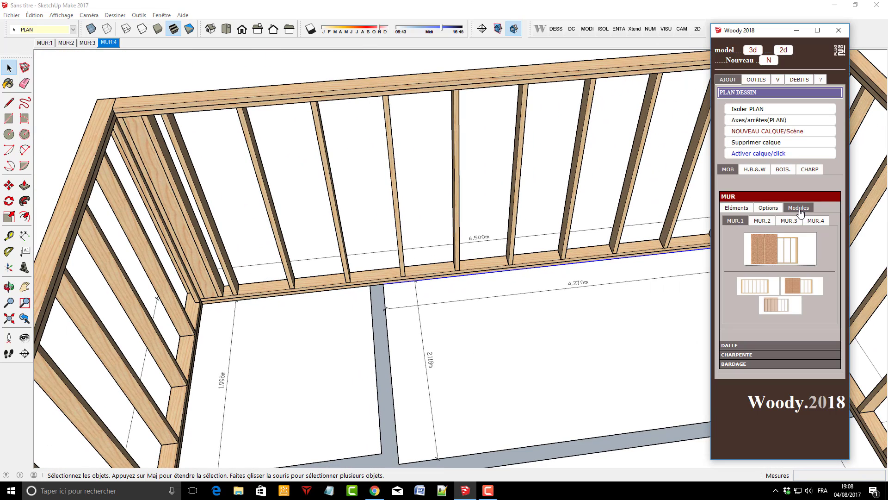
pyautogui.click(741, 211)
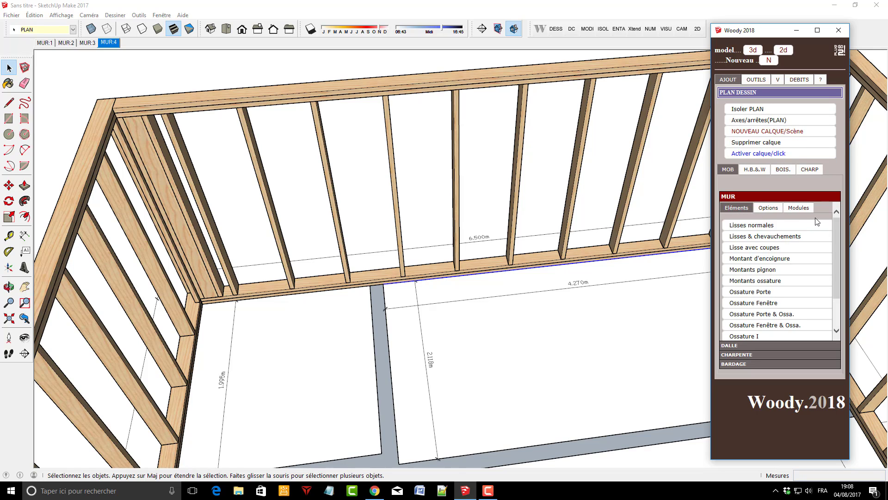
pyautogui.click(803, 209)
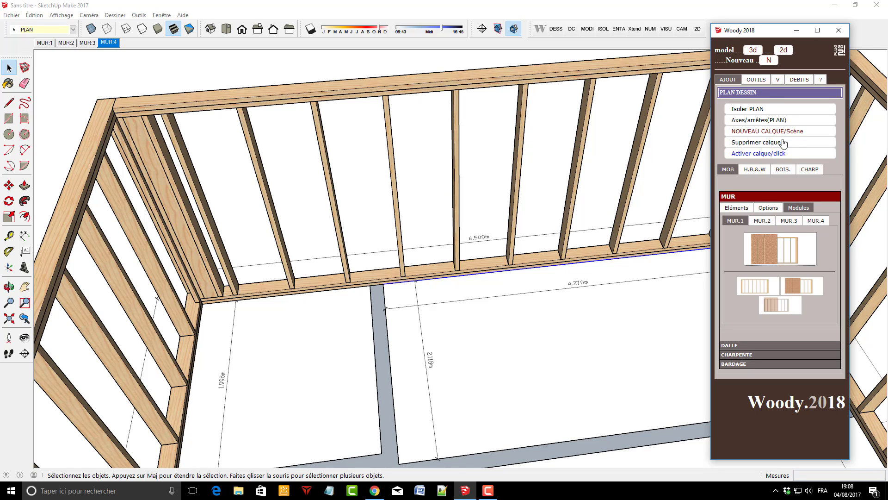
pyautogui.click(758, 122)
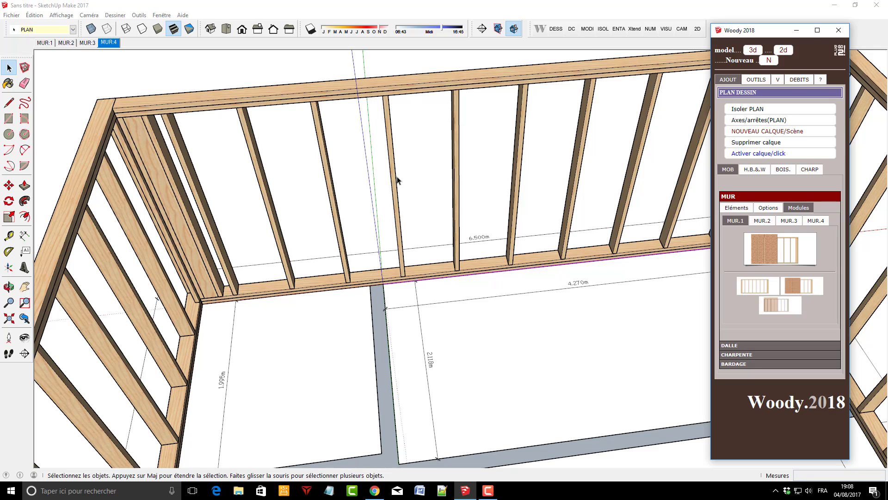
# Place an Ossature Porte door frame on the 6.500 m wall's bottom plate, just past the partition junction
pyautogui.click(453, 158)
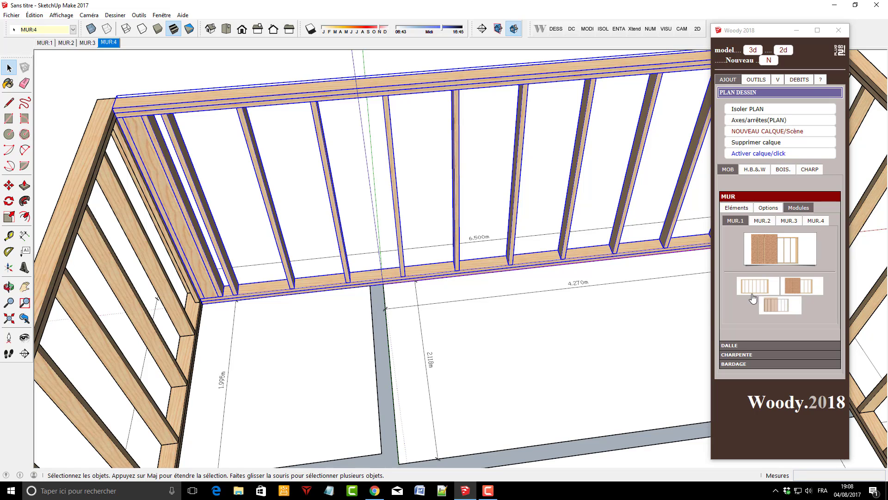
pyautogui.click(734, 209)
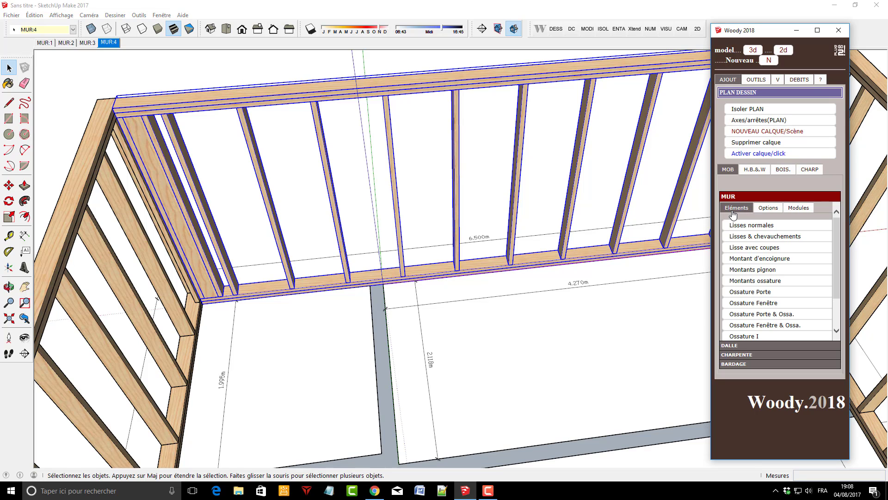
pyautogui.click(750, 292)
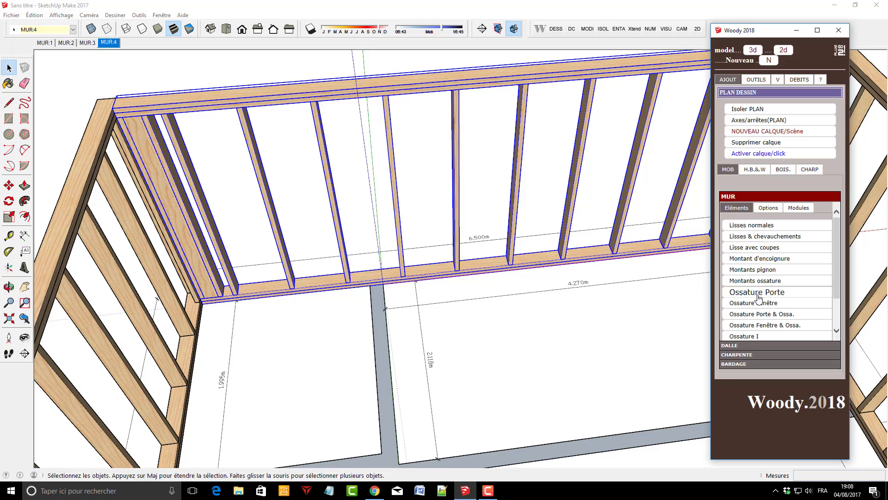
pyautogui.click(424, 274)
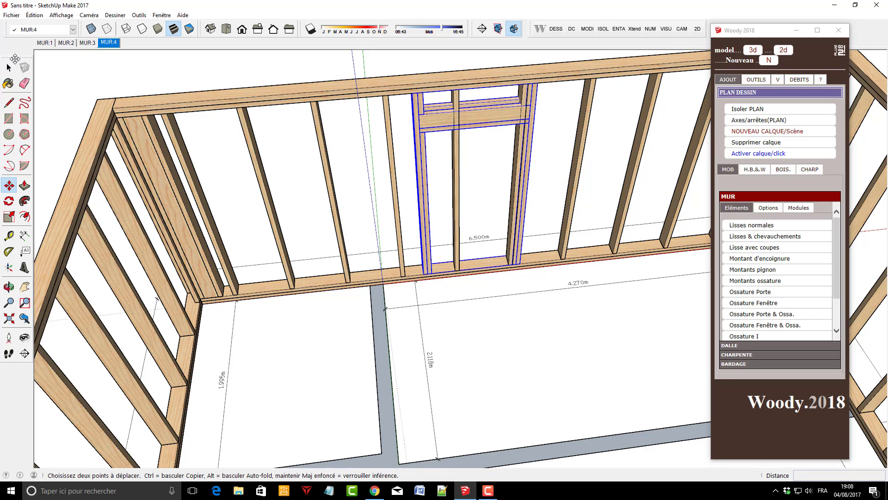
pyautogui.click(10, 68)
pyautogui.click(150, 69)
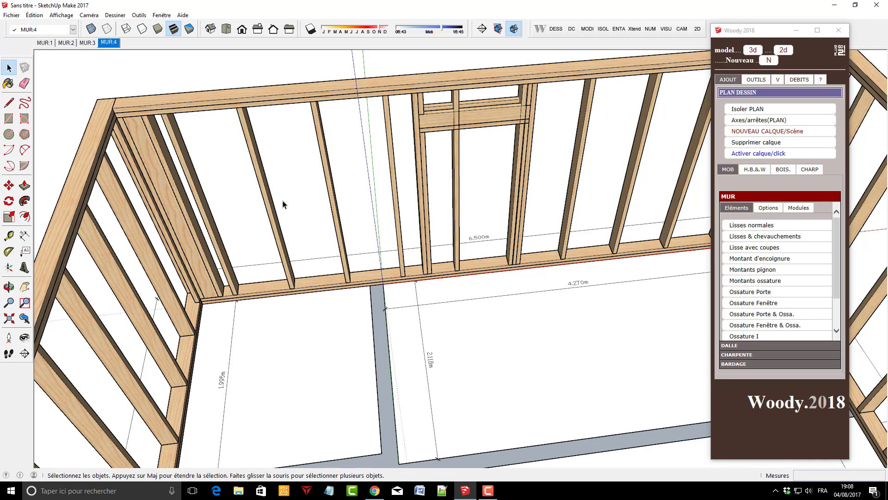
# Make MUR:2 the active layer by picking a piece of the 2.850 m wall's frame with Activer calque/click
pyautogui.moveTo(281, 201); pyautogui.dragTo(377, 210, button='middle')
pyautogui.scroll(-2, 377, 210)
pyautogui.scroll(-1, 178, 169)
pyautogui.scroll(-2, 495, 214)
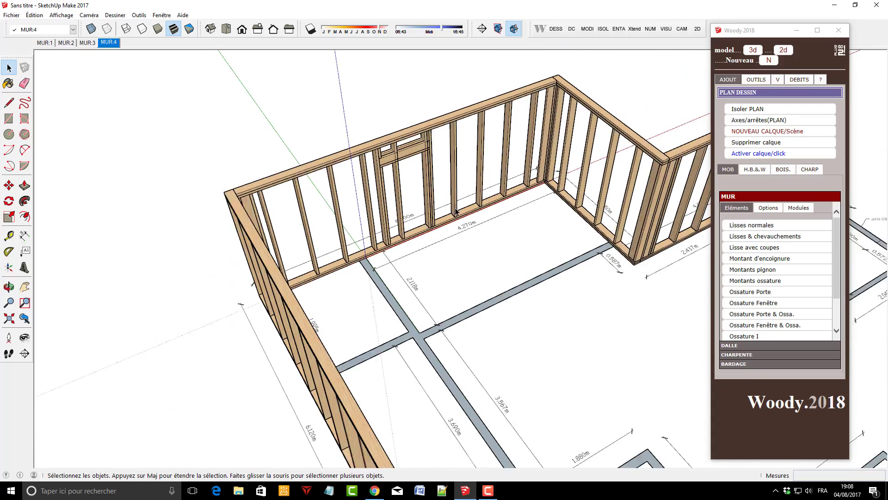
pyautogui.click(780, 155)
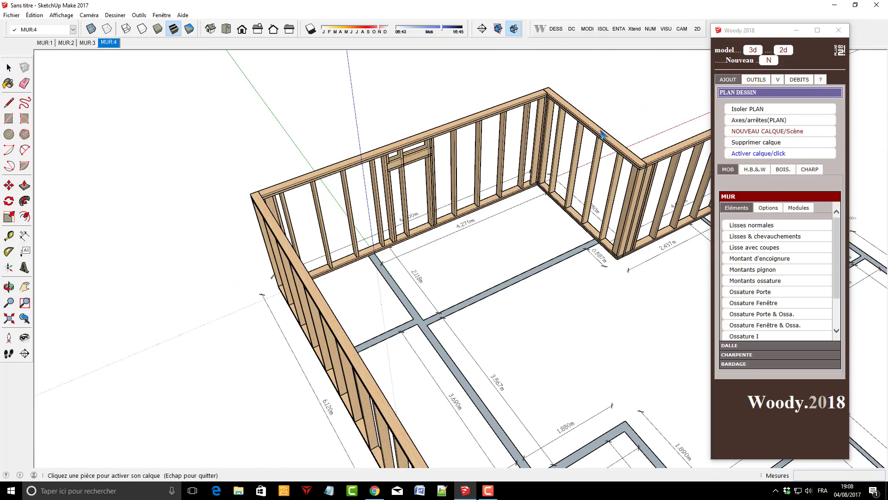
pyautogui.scroll(3, 600, 148)
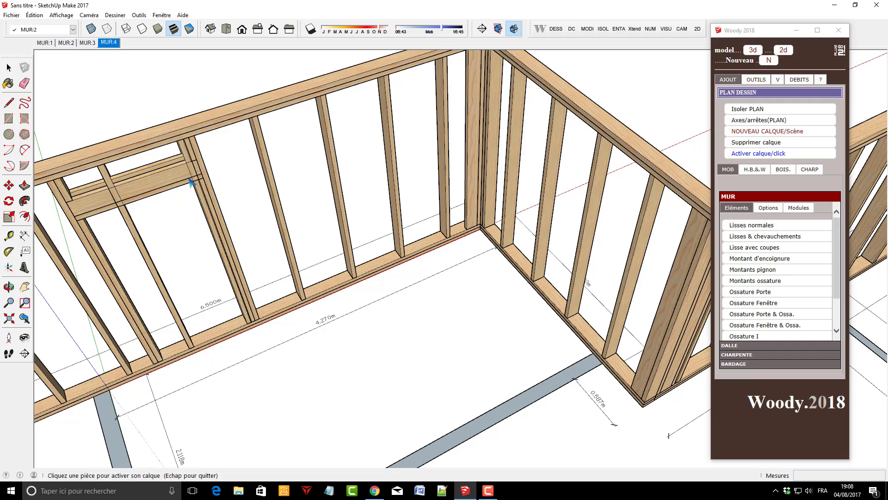
# Align the drawing axes to the plan edge along the 2.850 m wall's inner base
pyautogui.moveTo(435, 209); pyautogui.dragTo(223, 134, button='middle')
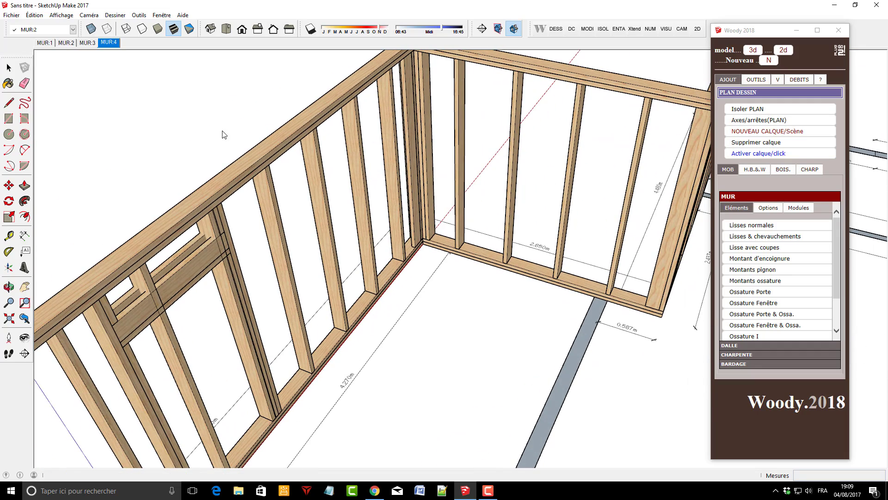
pyautogui.scroll(1, 614, 181)
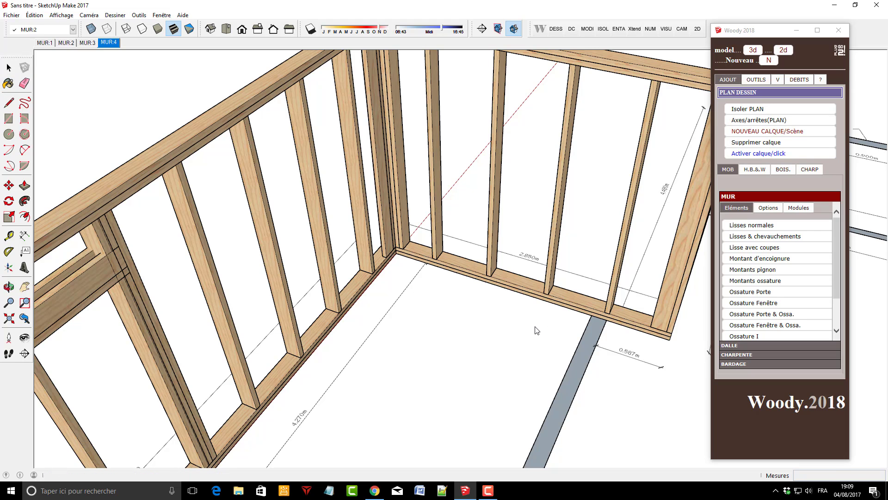
pyautogui.press('space')
pyautogui.scroll(1, 557, 290)
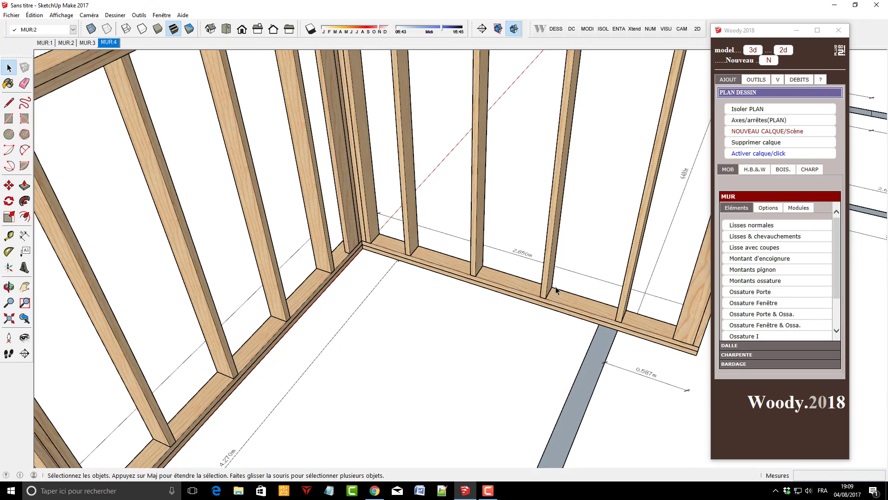
pyautogui.click(541, 309)
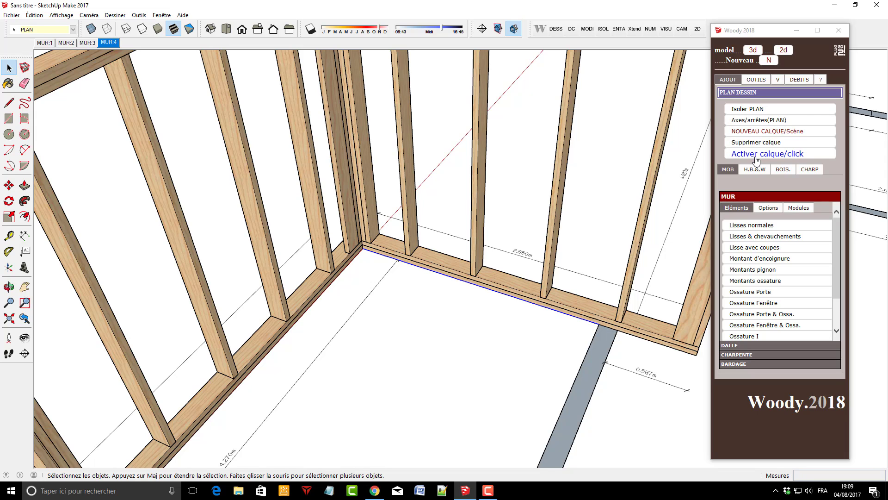
pyautogui.click(752, 126)
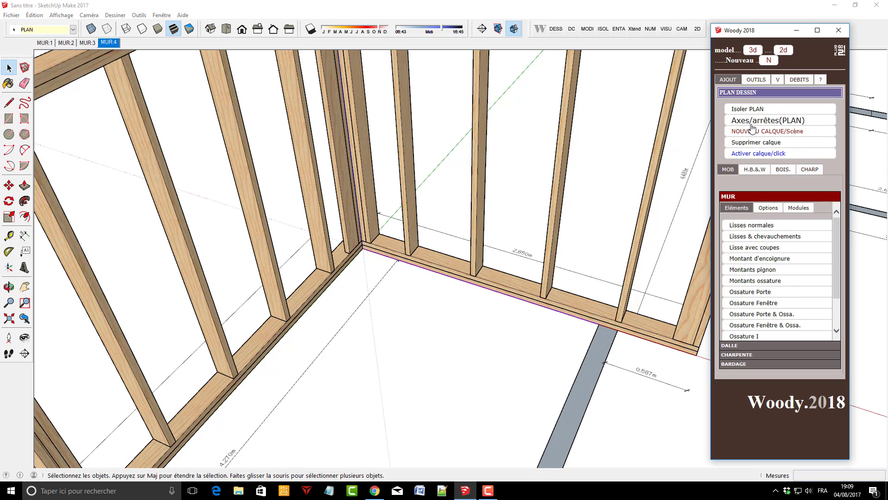
# Place an Ossature Porte door frame in the 2.850 m wall and move it about 0.07 m along the red axis against the adjacent stud
pyautogui.click(759, 291)
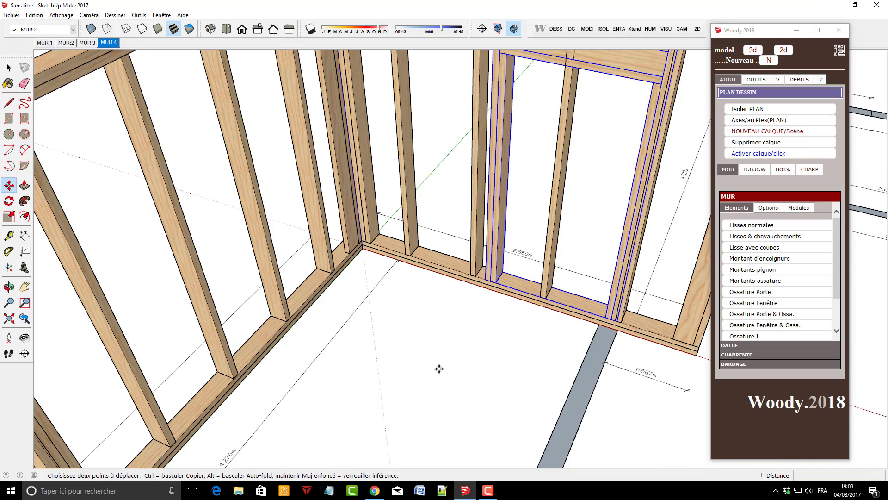
pyautogui.moveTo(439, 369); pyautogui.dragTo(495, 303, button='middle')
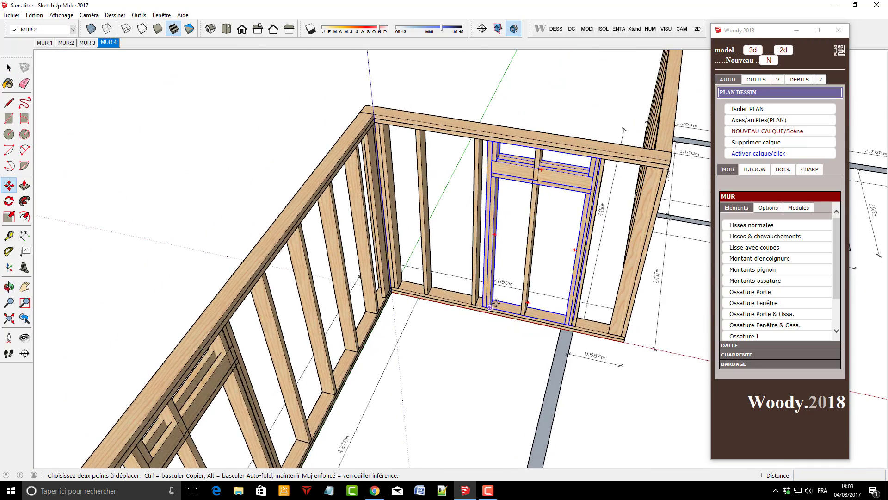
pyautogui.scroll(2, 496, 303)
pyautogui.click(486, 312)
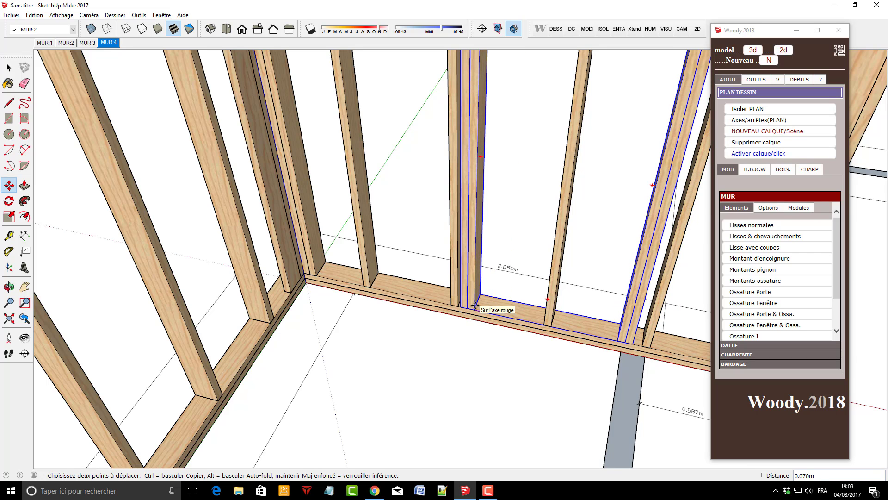
pyautogui.click(476, 306)
pyautogui.scroll(-1, 444, 344)
pyautogui.scroll(-3, 444, 344)
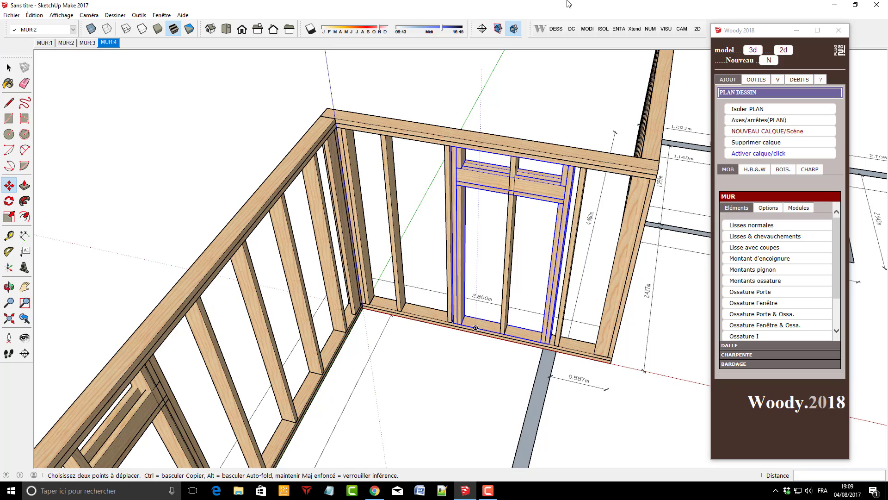
# Set the 2.850 m wall's door frame width (Largeur porte) to 0.8 m in its component options and apply it
pyautogui.click(571, 29)
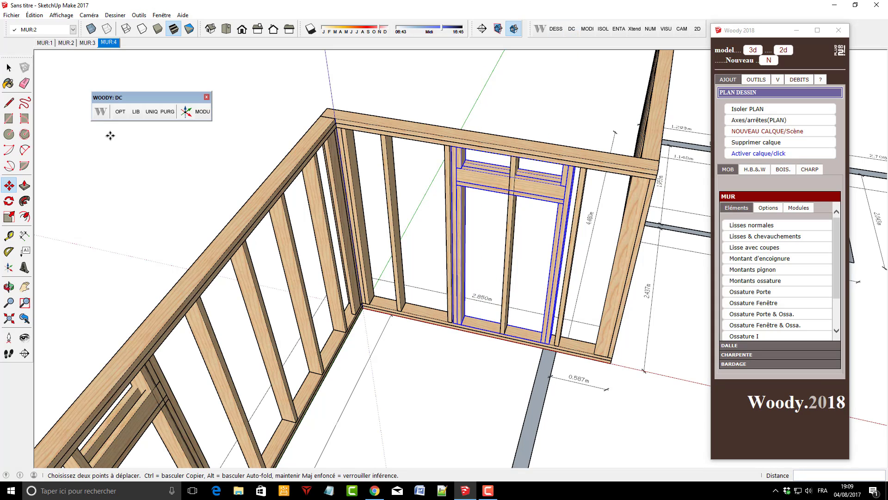
pyautogui.click(120, 112)
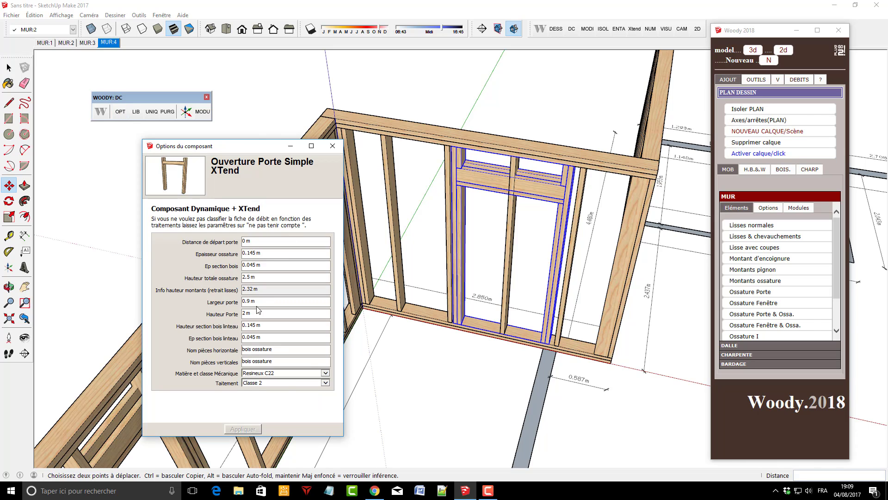
pyautogui.moveTo(261, 302); pyautogui.dragTo(245, 302)
pyautogui.write('0.8')
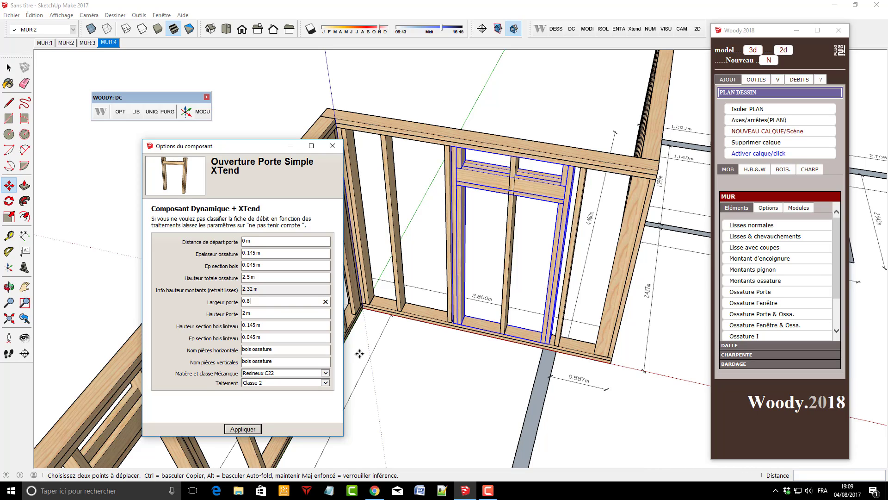
pyautogui.click(244, 429)
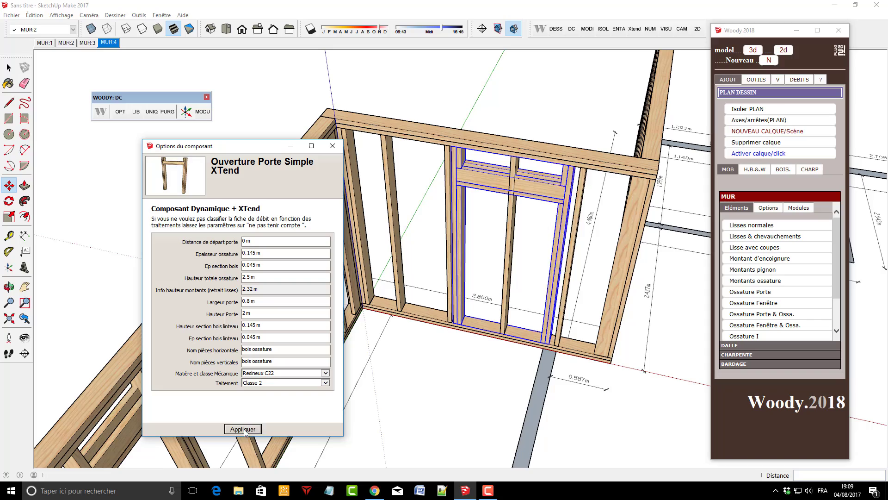
pyautogui.click(332, 146)
pyautogui.moveTo(476, 297); pyautogui.dragTo(411, 314, button='middle')
pyautogui.scroll(-6, 301, 263)
pyautogui.press('space')
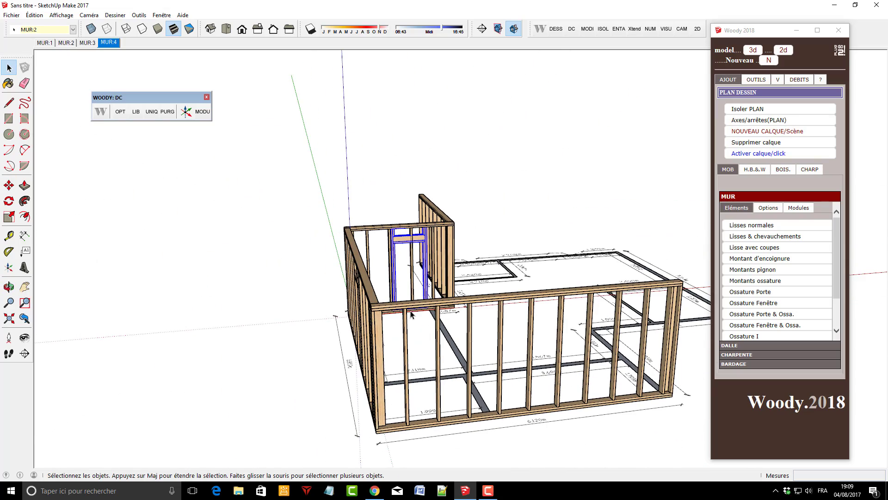
# Cover the 6.120 m wall's frame with OSB panels and nine 50 × 25 × 2500 mm battens in Resineux C18, Classe 3
pyautogui.click(470, 363)
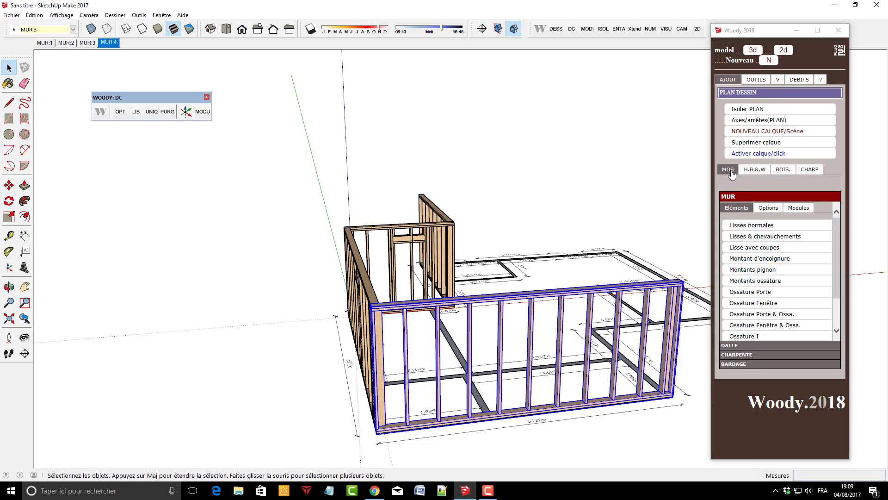
pyautogui.click(807, 209)
pyautogui.click(780, 308)
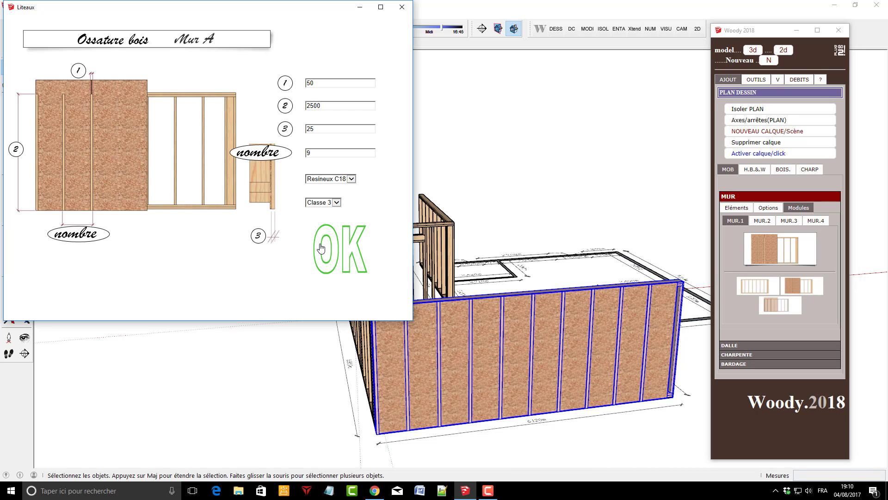
pyautogui.click(345, 250)
# Cover the 6.500 m wall's frame with OSB panels and nine 50 × 25 × 2500 mm battens in Resineux C18, Classe 3
pyautogui.moveTo(309, 239); pyautogui.dragTo(560, 347, button='middle')
pyautogui.click(565, 323)
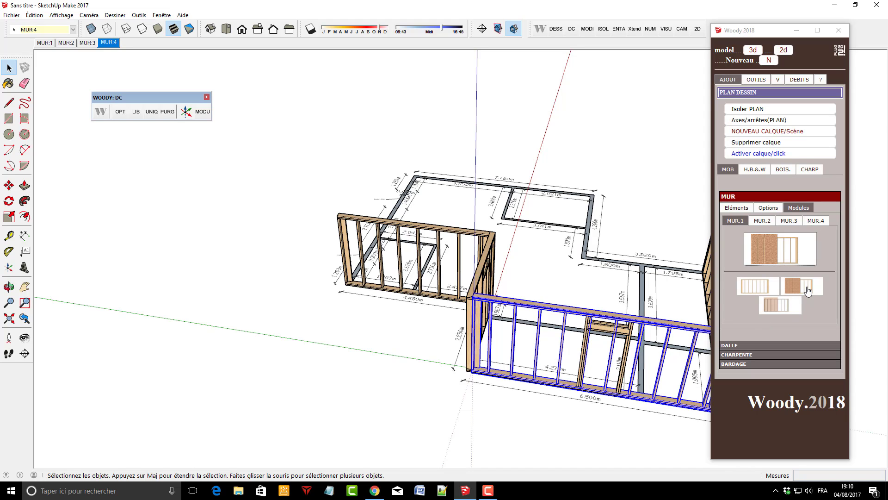
pyautogui.click(783, 311)
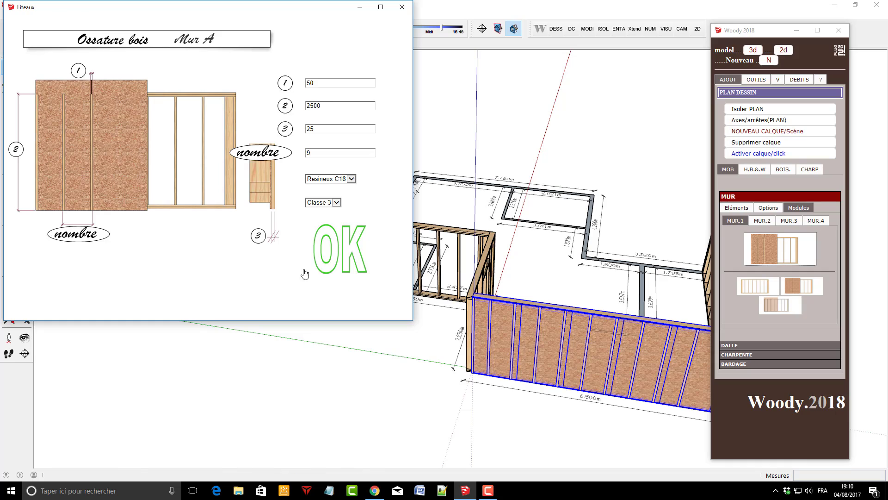
pyautogui.click(304, 272)
# Apply five 1196 × 2500 × 9 mm OSB panels to the 6.500 m wall with 4 mm gaps and a start offset of -145 mm
pyautogui.scroll(-1, 476, 341)
pyautogui.moveTo(476, 341); pyautogui.dragTo(572, 355, button='middle')
pyautogui.scroll(4, 584, 348)
pyautogui.scroll(2, 568, 336)
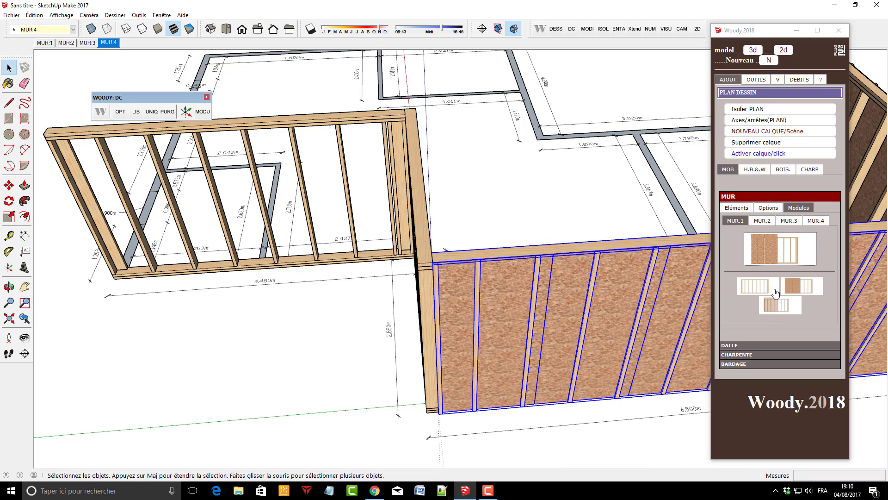
pyautogui.click(801, 290)
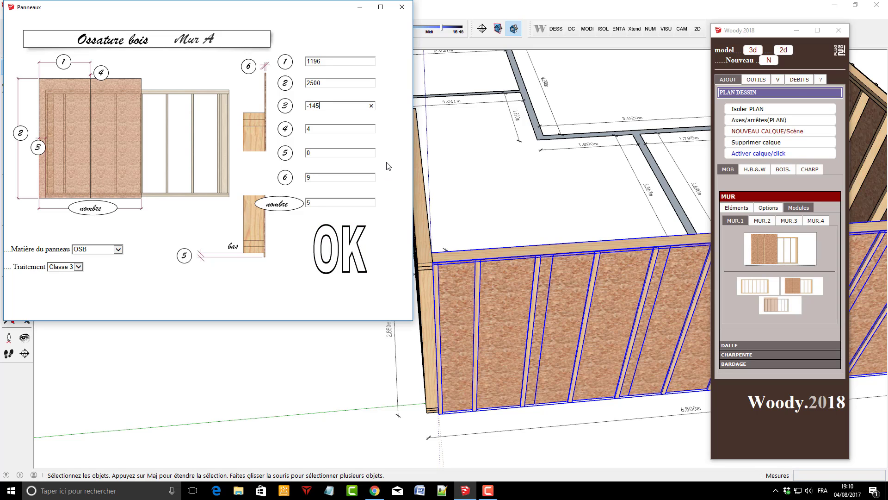
pyautogui.click(348, 252)
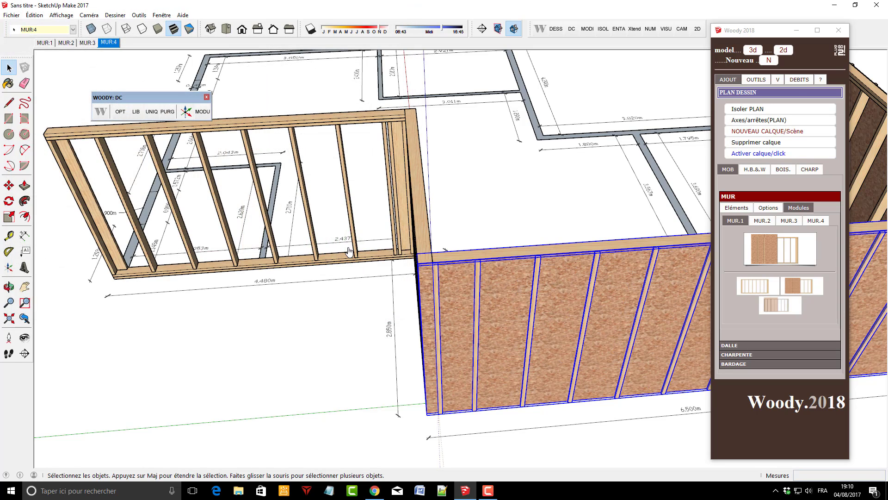
# Set the 6.500 m wall's OSB panel count (Nombre panneaux) to 6 in its component options and apply it
pyautogui.scroll(-5, 330, 256)
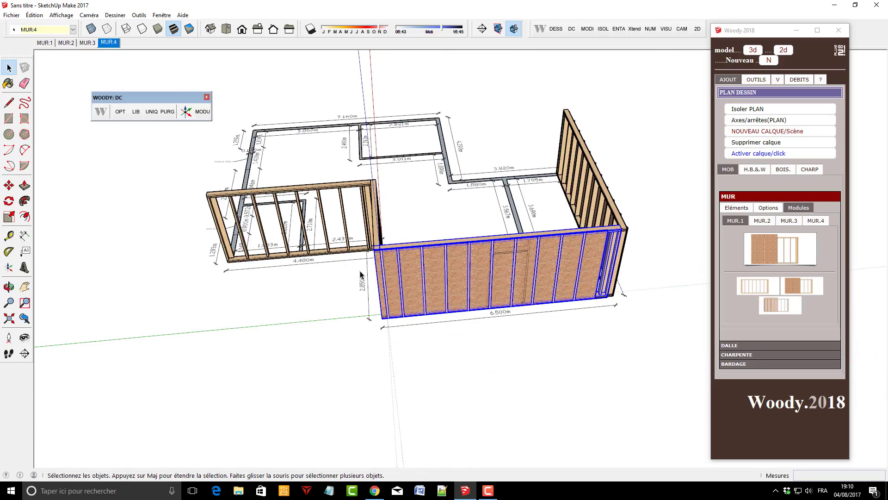
pyautogui.moveTo(361, 274); pyautogui.dragTo(214, 251, button='middle')
pyautogui.scroll(4, 527, 256)
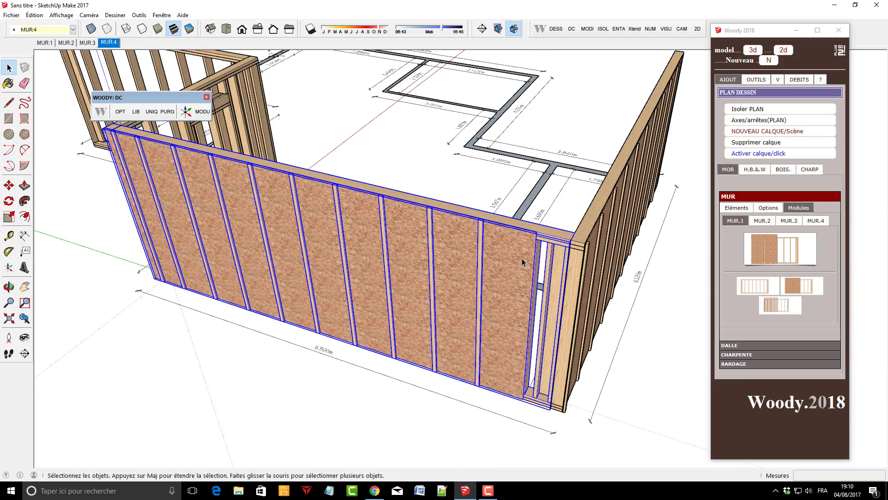
pyautogui.doubleClick(521, 262)
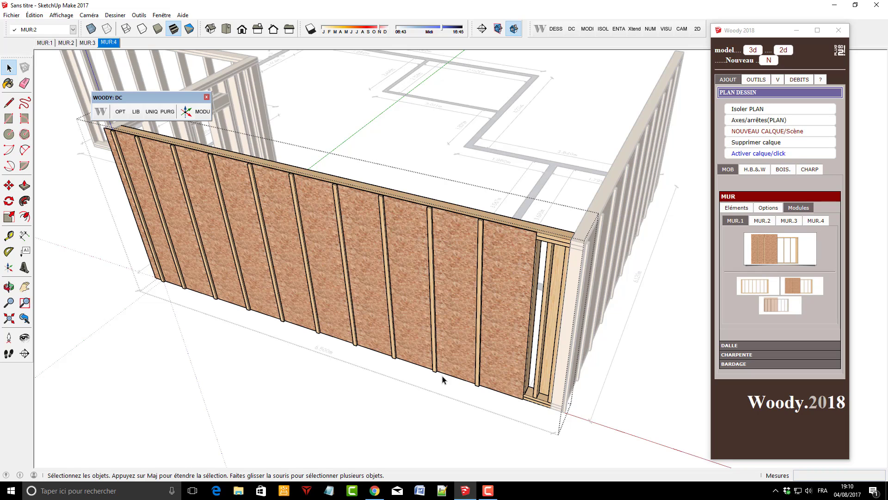
pyautogui.click(520, 276)
pyautogui.click(769, 208)
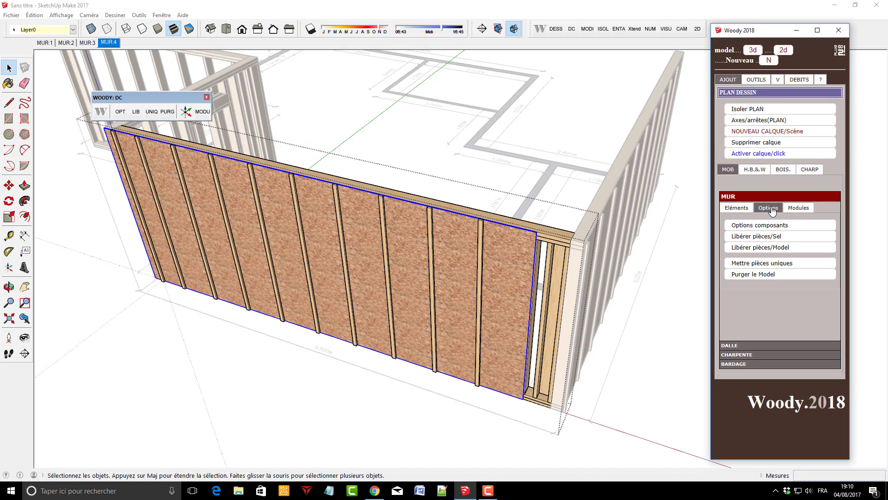
pyautogui.click(768, 227)
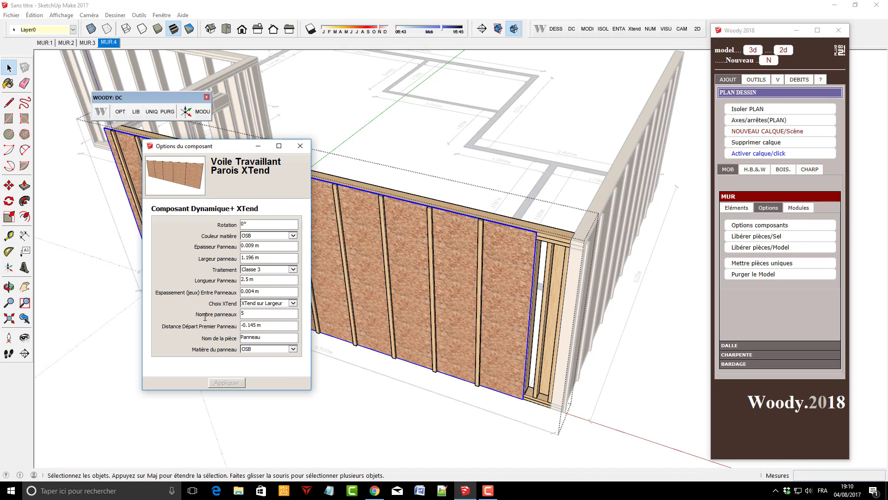
pyautogui.doubleClick(249, 315)
pyautogui.write('6')
pyautogui.click(227, 382)
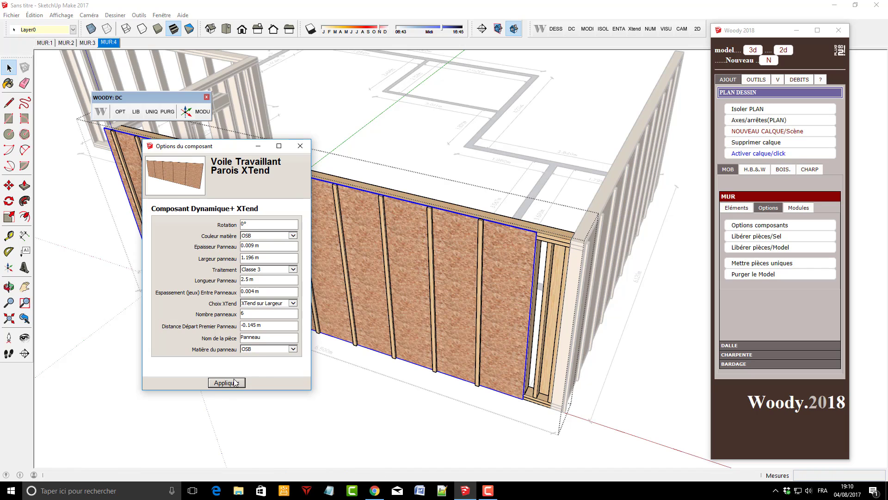
pyautogui.click(309, 149)
pyautogui.moveTo(324, 362); pyautogui.dragTo(134, 314, button='middle')
# Set the number of cladding battens (Nombre) on the 6.500 m wall to 10 in their component options and apply it
pyautogui.click(462, 244)
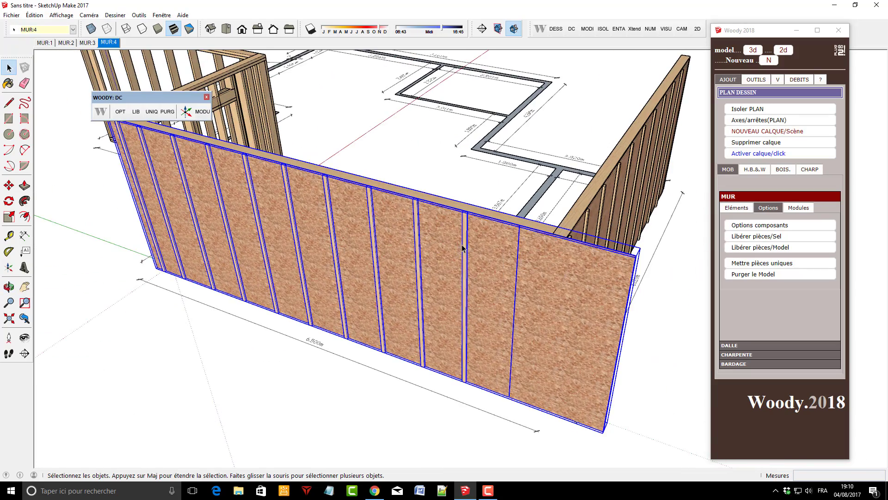
pyautogui.doubleClick(467, 252)
pyautogui.click(468, 251)
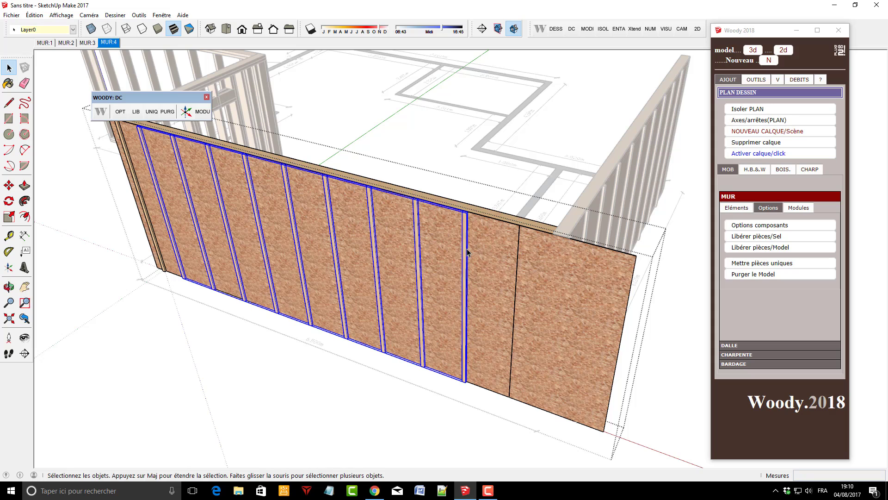
pyautogui.click(120, 112)
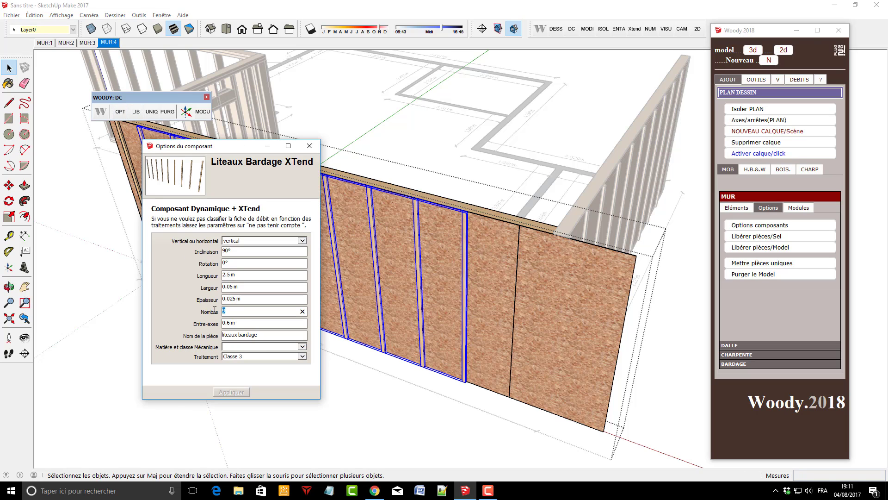
pyautogui.write('10')
pyautogui.click(231, 391)
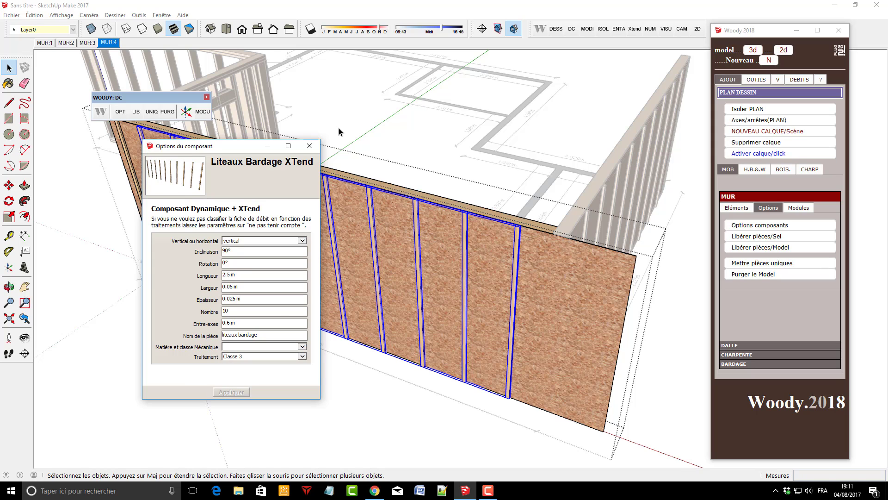
pyautogui.click(316, 147)
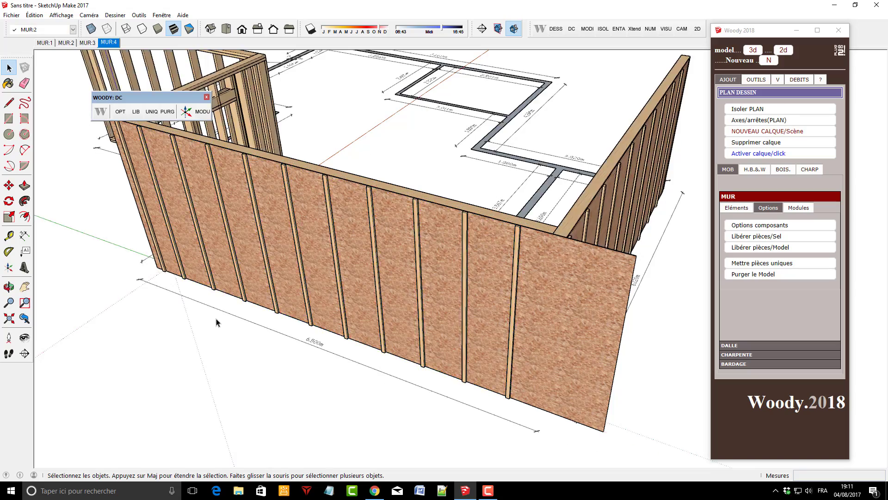
# Release all pieces in the whole model with Libérer pièces/Model entier
pyautogui.moveTo(415, 279); pyautogui.dragTo(675, 279, button='middle')
pyautogui.scroll(-5, 388, 276)
pyautogui.moveTo(387, 276); pyautogui.dragTo(632, 253, button='middle')
pyautogui.scroll(8, 493, 287)
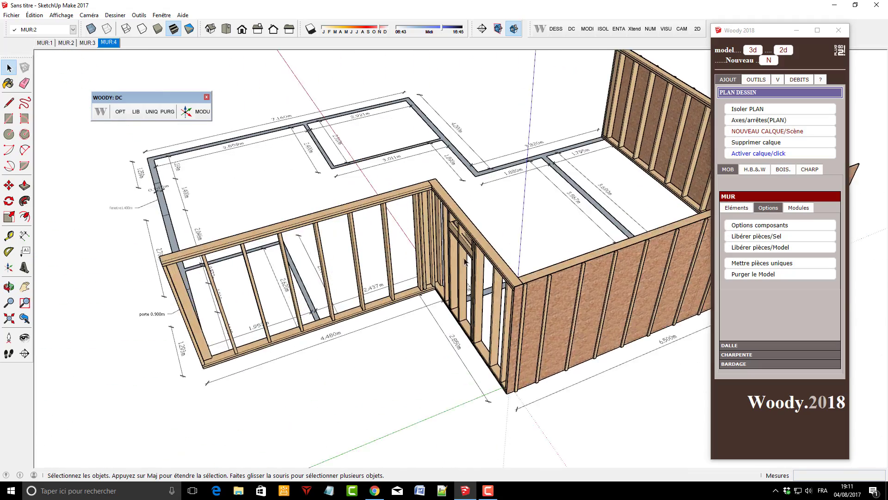
pyautogui.moveTo(493, 287); pyautogui.dragTo(537, 267, button='middle')
pyautogui.scroll(-5, 511, 272)
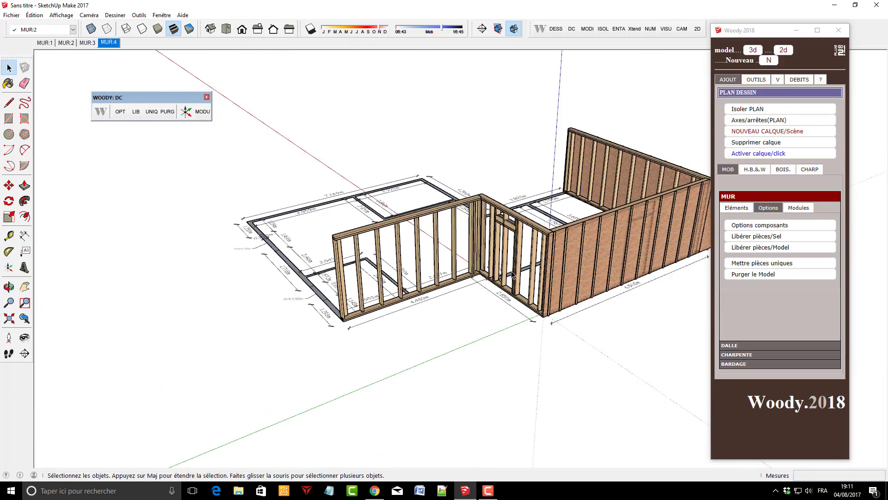
pyautogui.moveTo(690, 282); pyautogui.dragTo(509, 301, button='middle')
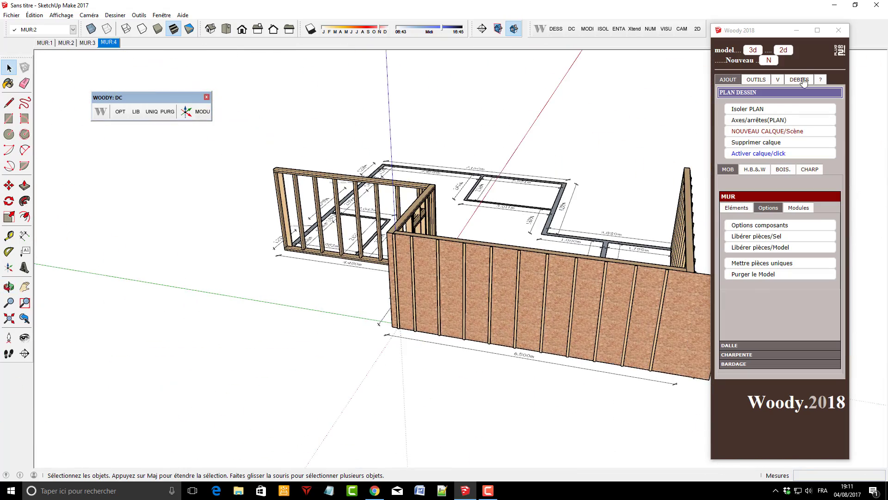
pyautogui.click(755, 79)
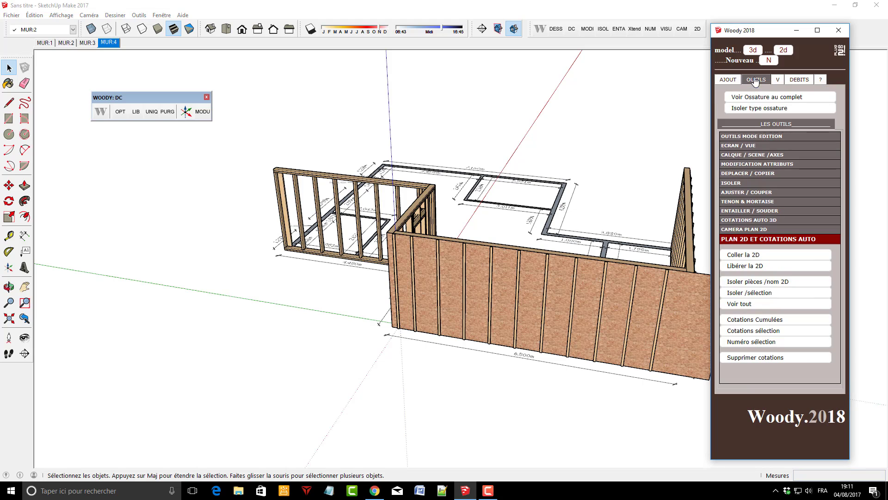
pyautogui.click(763, 136)
pyautogui.click(766, 174)
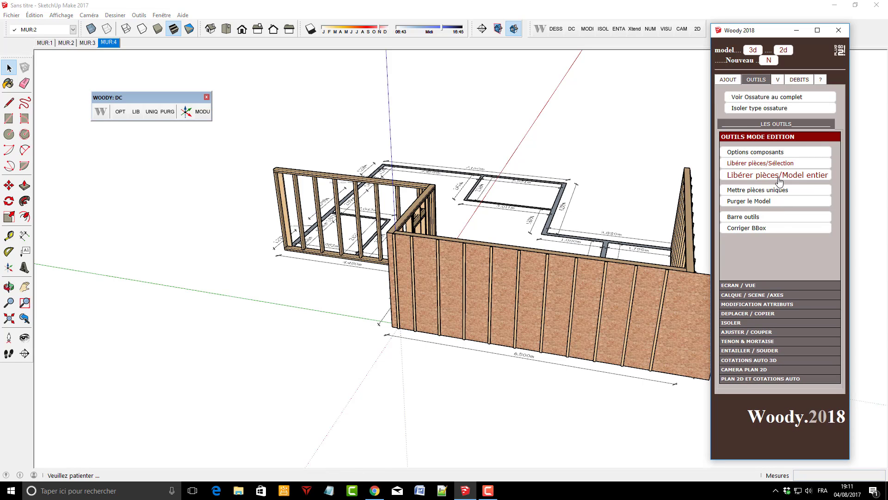
pyautogui.click(805, 267)
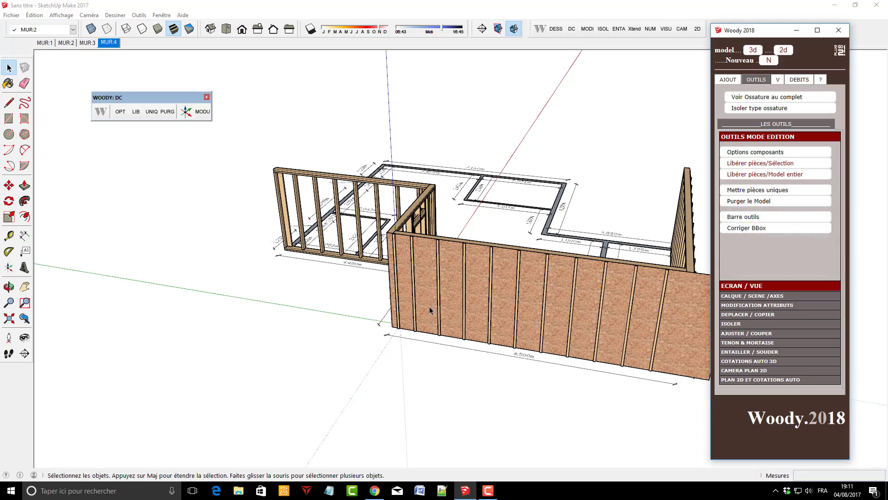
# Start Ajuster pièce à face for the OSB panel overhanging the corner of the 6.500 m and 6.120 m walls
pyautogui.moveTo(416, 296); pyautogui.dragTo(373, 169, button='middle')
pyautogui.scroll(4, 448, 388)
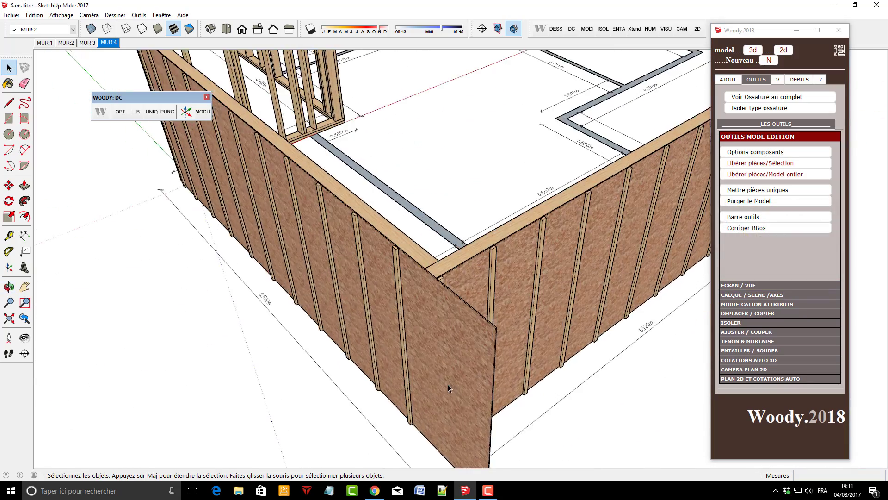
pyautogui.click(801, 324)
pyautogui.click(797, 332)
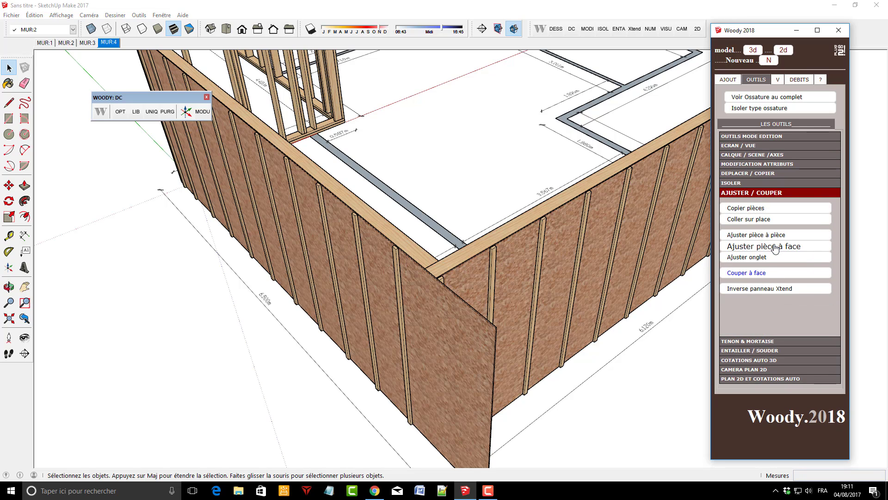
pyautogui.click(776, 247)
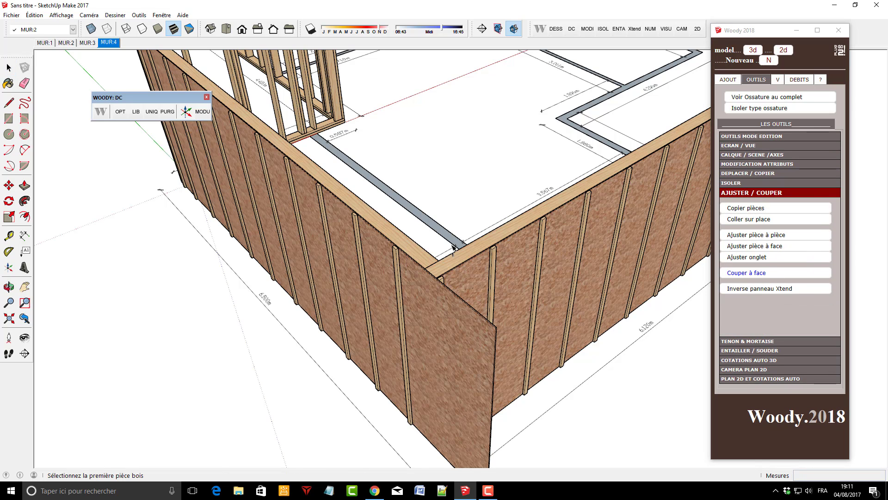
# Try to adjust the 6.500 m wall's corner piece to a face of the adjoining 6.120 m wall, and undo it
pyautogui.click(412, 274)
pyautogui.click(469, 281)
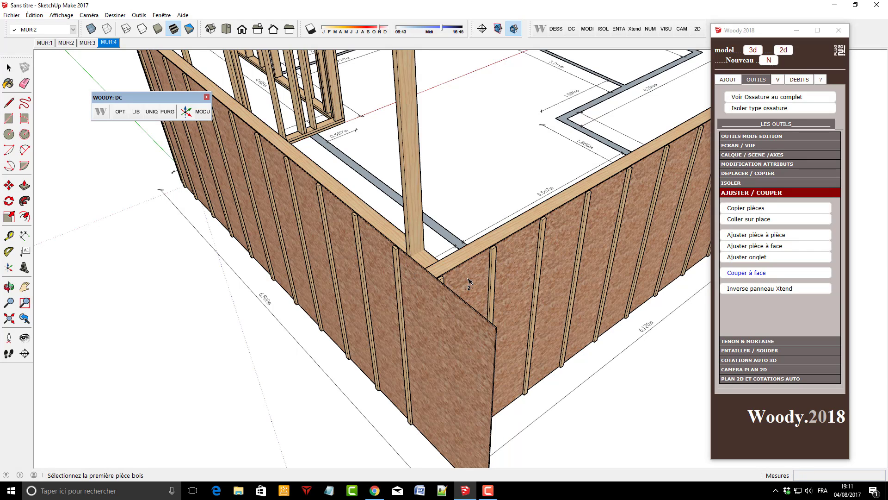
pyautogui.click(30, 16)
pyautogui.click(51, 23)
# Adjust the 6.500 m wall's overhanging OSB end panel to the outer face of the adjoining 6.120 m wall
pyautogui.scroll(3, 424, 265)
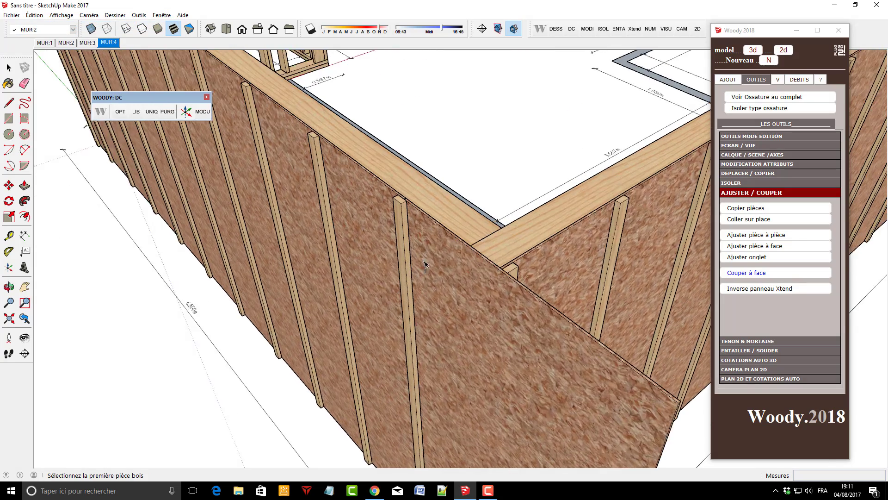
pyautogui.scroll(2, 461, 229)
pyautogui.click(455, 221)
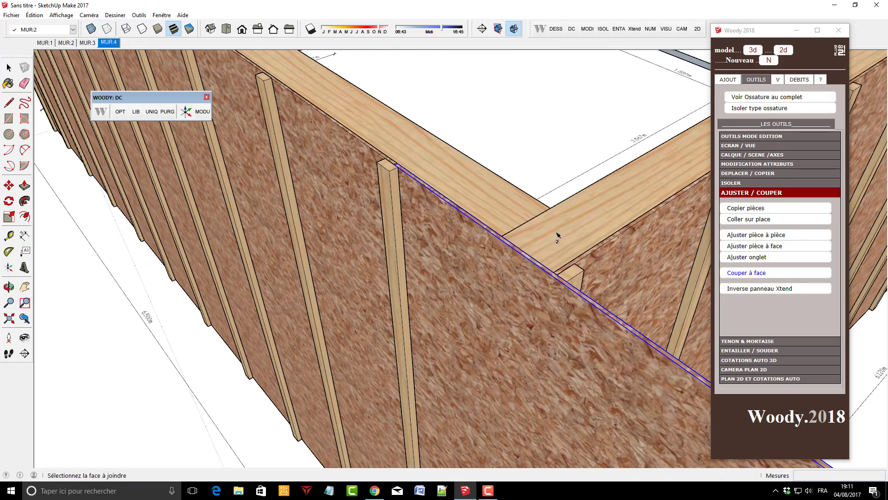
pyautogui.click(630, 254)
pyautogui.scroll(-6, 457, 207)
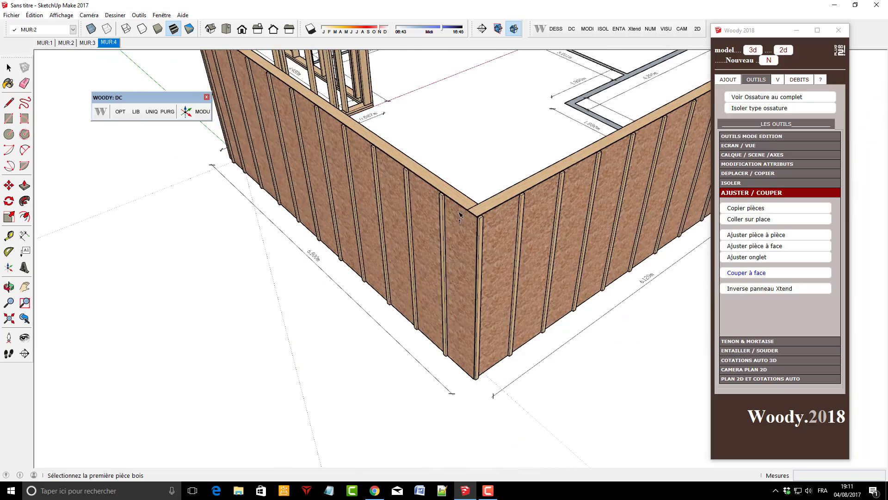
pyautogui.moveTo(461, 216); pyautogui.dragTo(518, 232, button='middle')
pyautogui.click(7, 69)
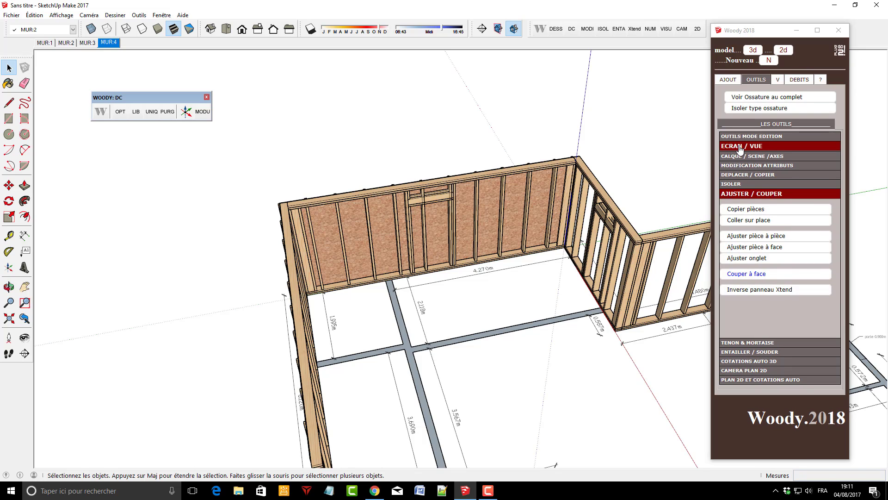
# Set up the Vue Travail Ajout : // work view on the 6.500 m wall by picking its frame and the face to look at
pyautogui.click(768, 145)
pyautogui.click(771, 162)
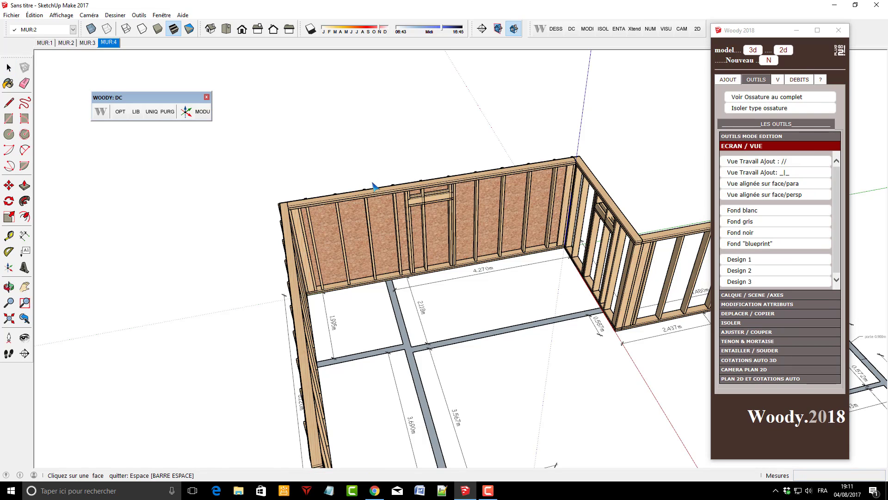
pyautogui.click(428, 199)
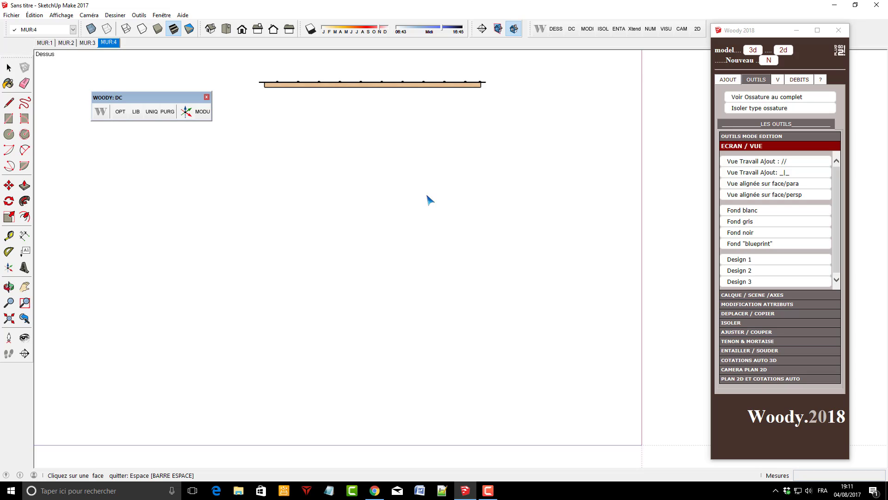
pyautogui.click(377, 84)
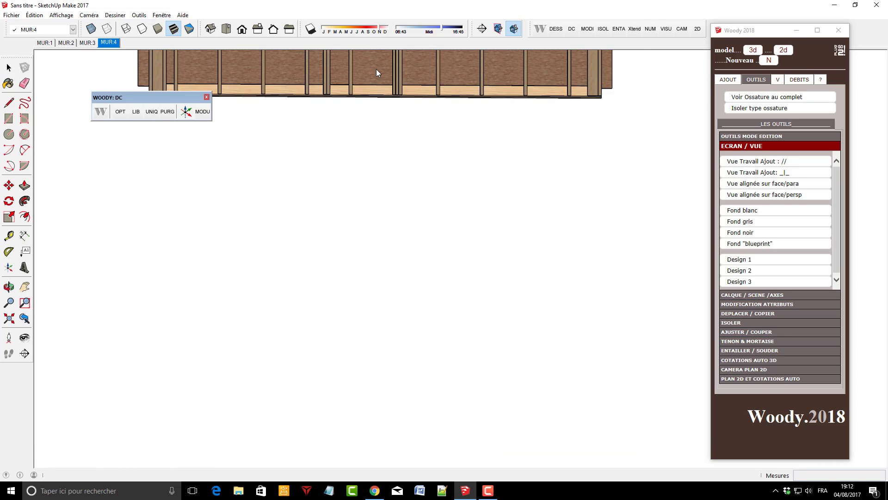
# Finish the Vue Travail Ajout : // setup by picking the face of the 6.500 m wall to align the view with
pyautogui.scroll(2, 377, 73)
pyautogui.click(448, 75)
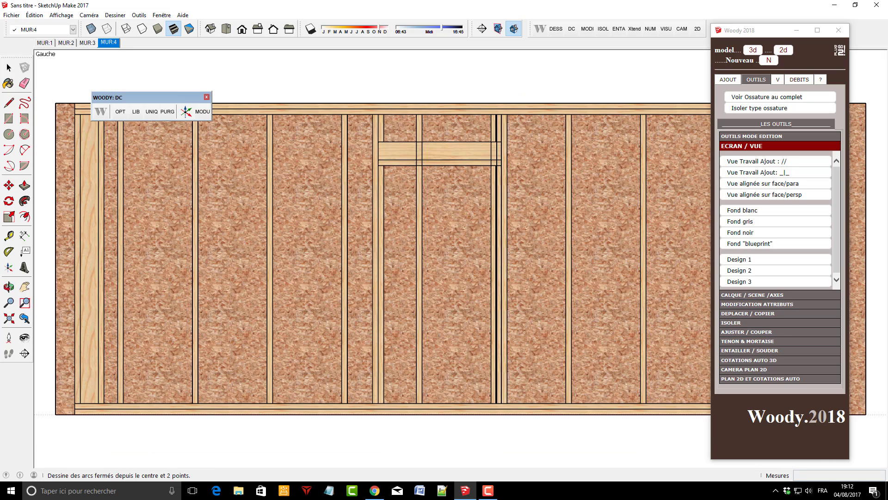
pyautogui.click(8, 68)
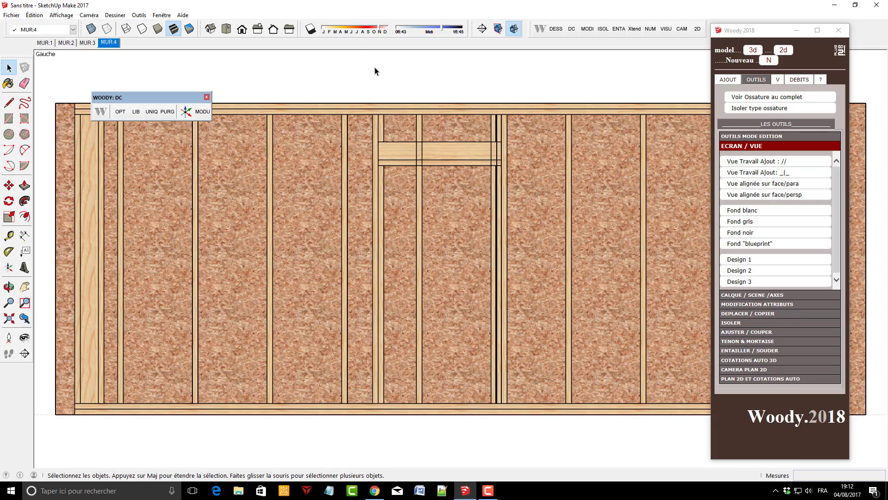
# Adjust the intermediate stud crossing the door lintel to the lintel with Ajuster pièce à pièce
pyautogui.scroll(1, 417, 82)
pyautogui.scroll(-3, 418, 82)
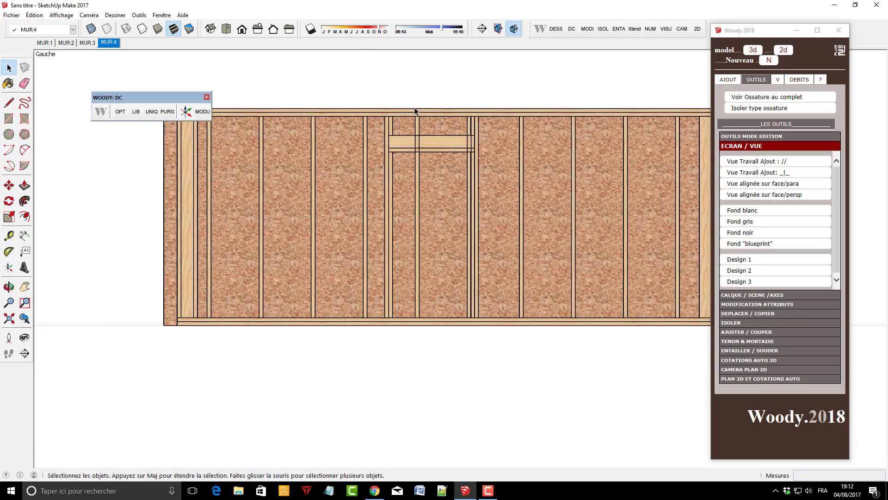
pyautogui.scroll(2, 434, 88)
pyautogui.scroll(1, 435, 88)
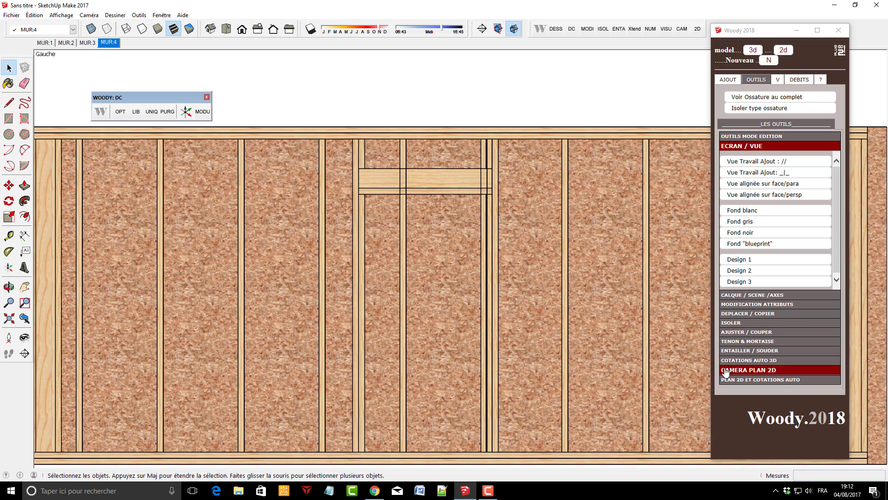
pyautogui.click(740, 333)
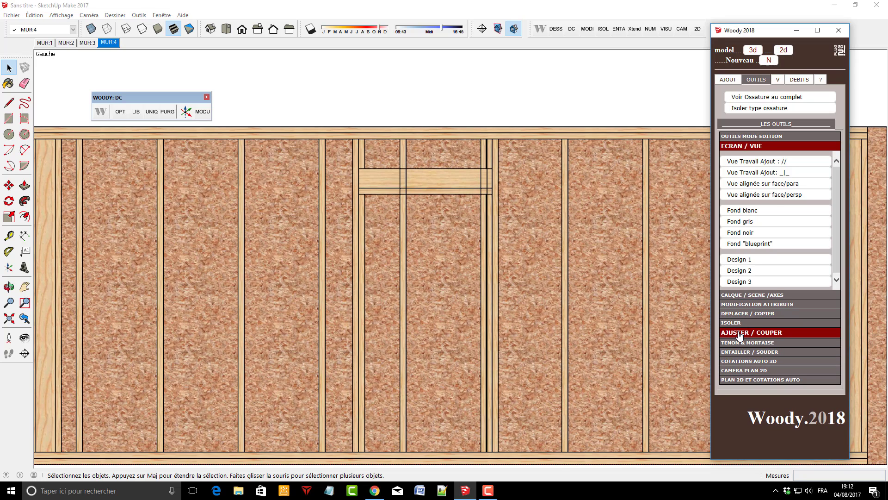
pyautogui.click(748, 237)
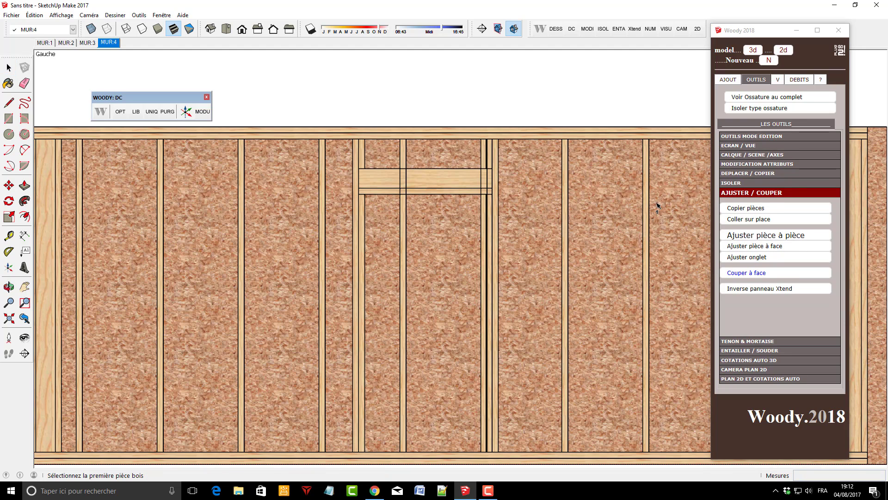
pyautogui.click(406, 150)
pyautogui.click(447, 185)
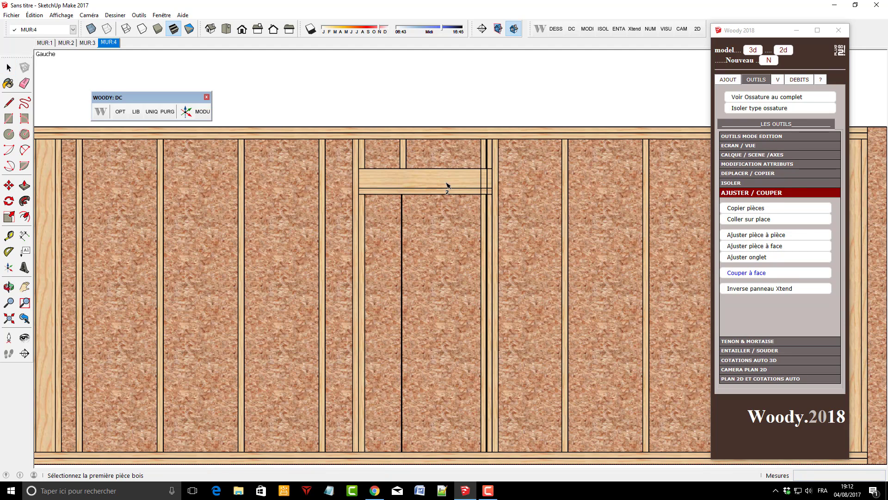
# Adjust the studs overlapping the end of the door lintel farther from the adjusted intermediate stud to the lintel, piece to piece
pyautogui.scroll(5, 488, 163)
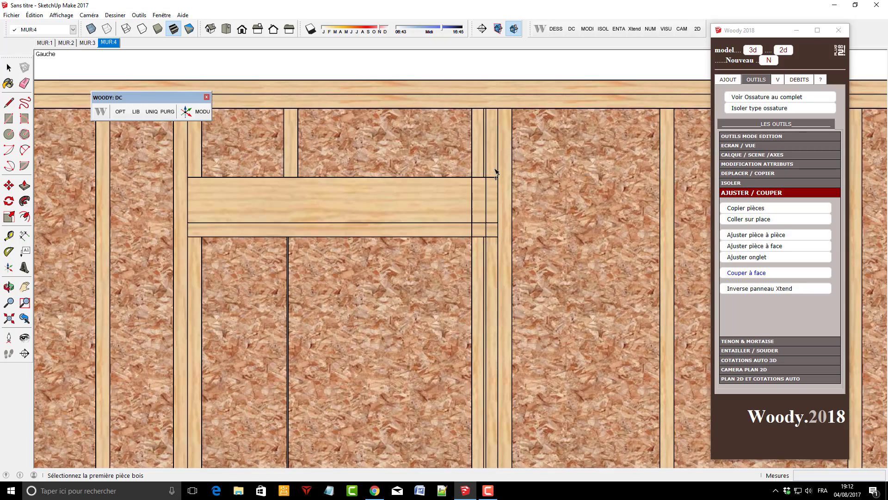
pyautogui.moveTo(488, 163); pyautogui.dragTo(462, 213, button='middle')
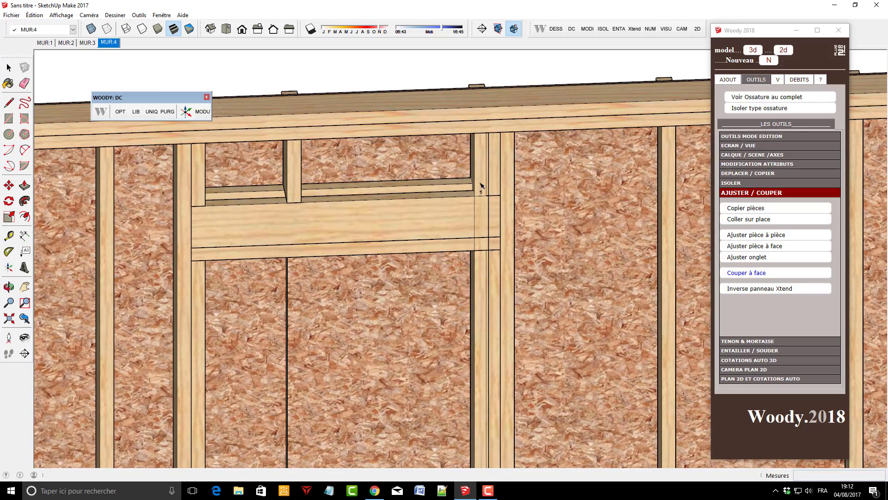
pyautogui.scroll(-3, 424, 198)
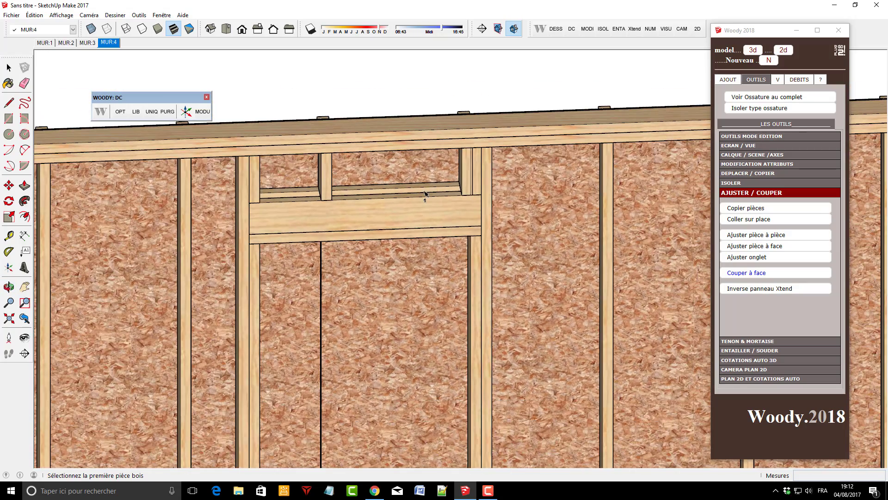
# Move the short stud above the lintel's end 0.007 m point to point so it no longer overlaps the adjoining stud
pyautogui.scroll(5, 458, 165)
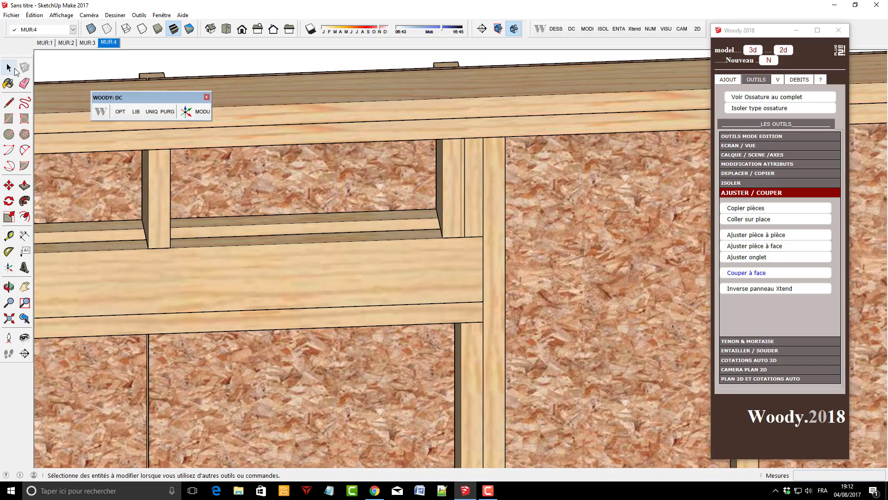
pyautogui.press('space')
pyautogui.scroll(3, 498, 190)
pyautogui.click(420, 229)
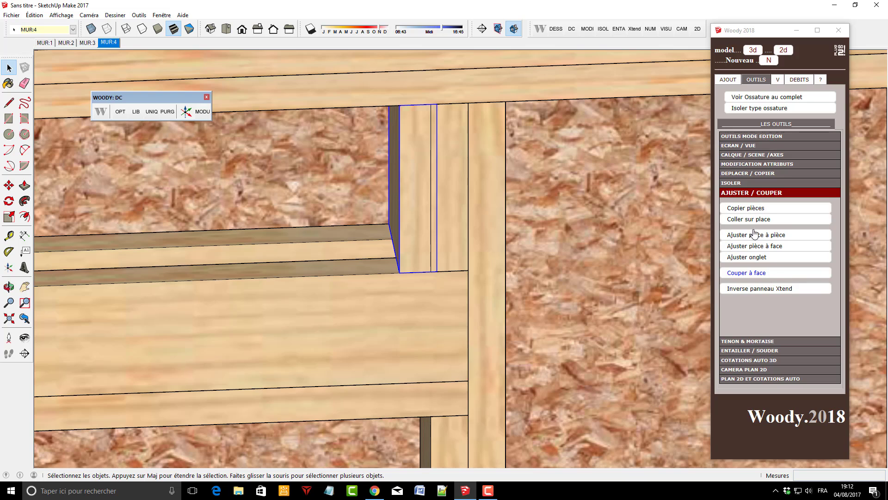
pyautogui.click(736, 173)
pyautogui.click(746, 191)
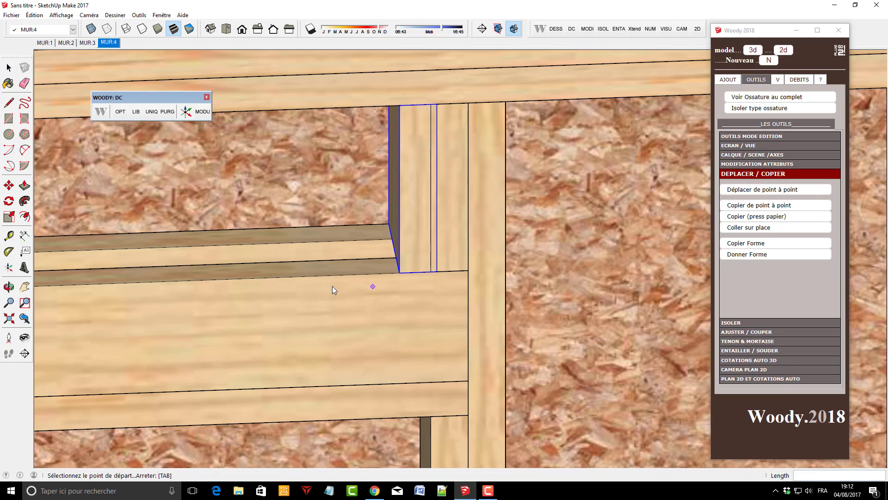
pyautogui.click(437, 270)
pyautogui.click(434, 270)
pyautogui.click(9, 68)
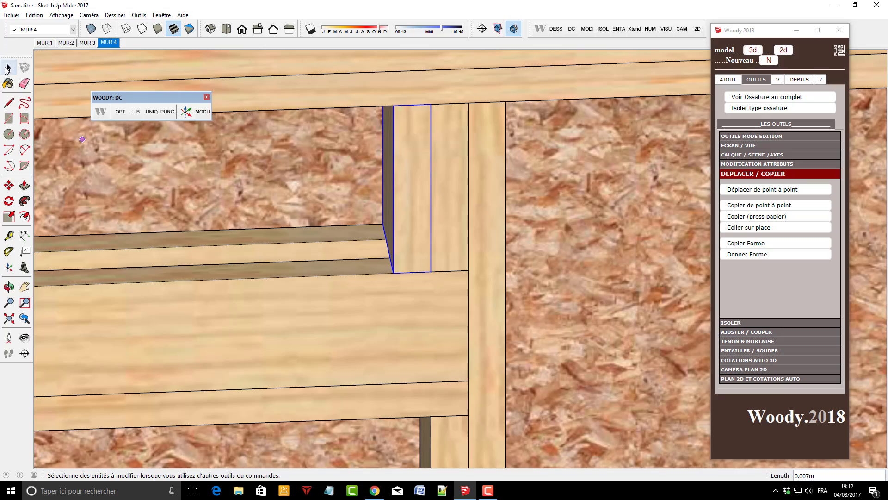
# Draw a rectangle filling the door opening between the jamb studs, from the lintel's underside down to the bottom plate
pyautogui.scroll(-4, 482, 132)
pyautogui.scroll(-3, 481, 133)
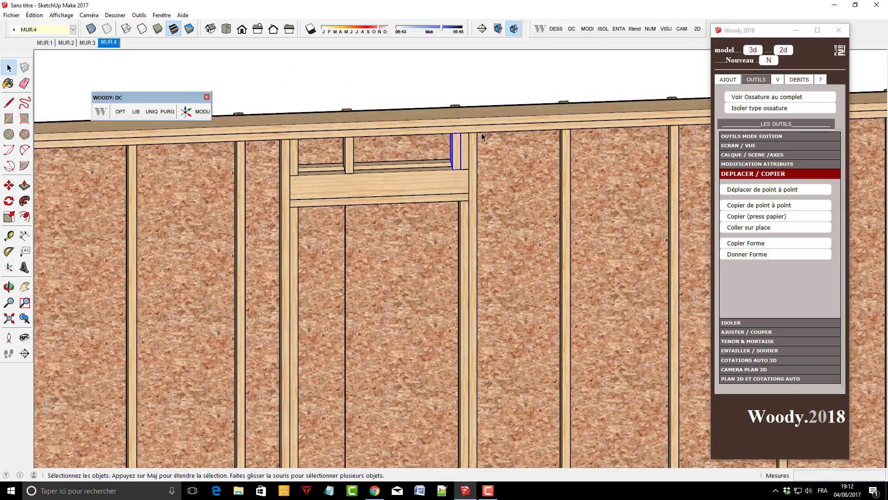
pyautogui.scroll(2, 526, 205)
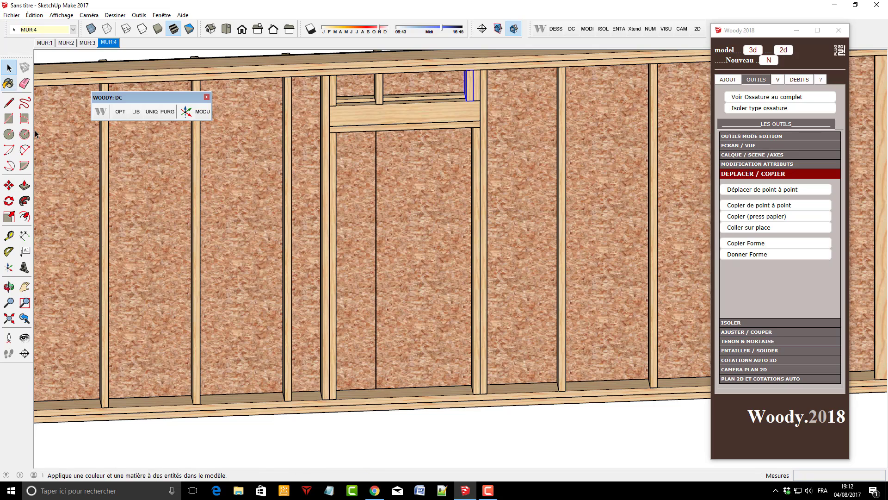
pyautogui.click(9, 119)
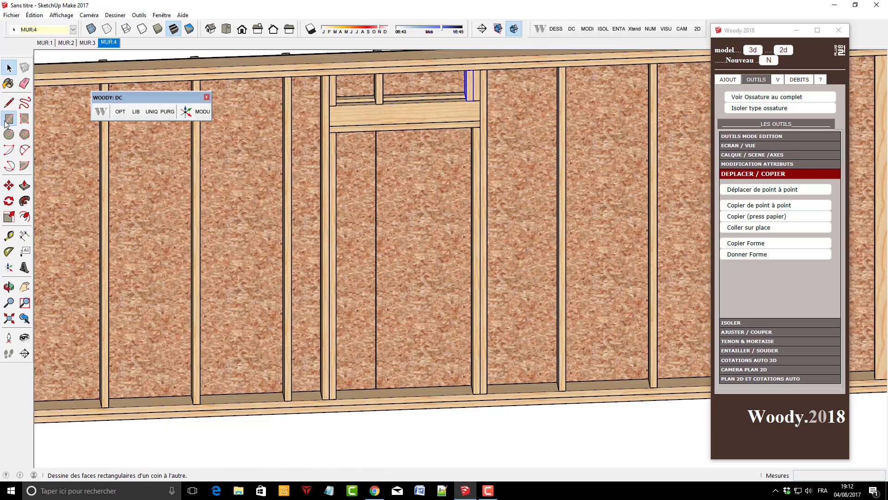
pyautogui.click(336, 133)
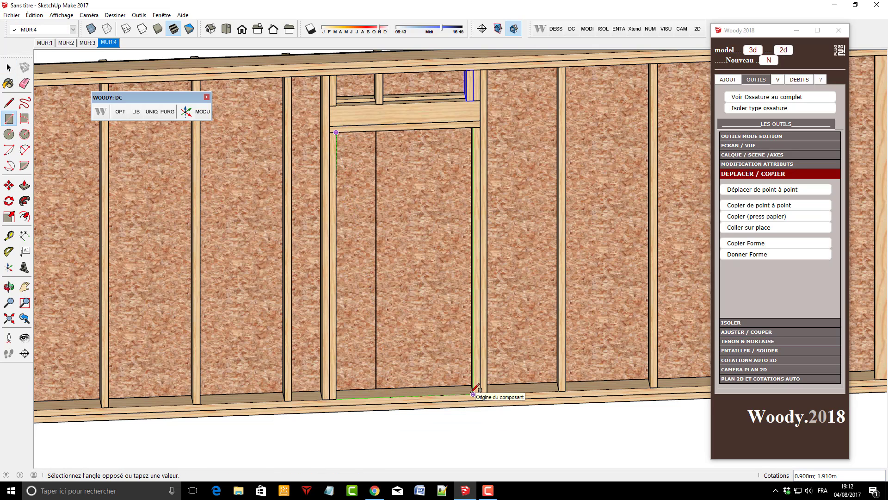
pyautogui.click(471, 385)
# Push/pull the door-opening rectangle about 1.450 m through the wall to form a solid block on the batten side
pyautogui.moveTo(474, 393); pyautogui.dragTo(440, 400, button='middle')
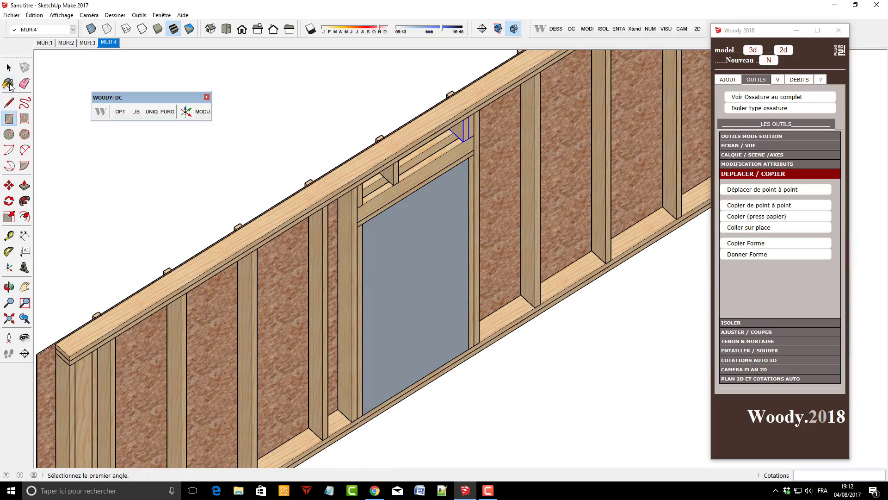
pyautogui.click(25, 186)
pyautogui.click(416, 250)
pyautogui.click(303, 96)
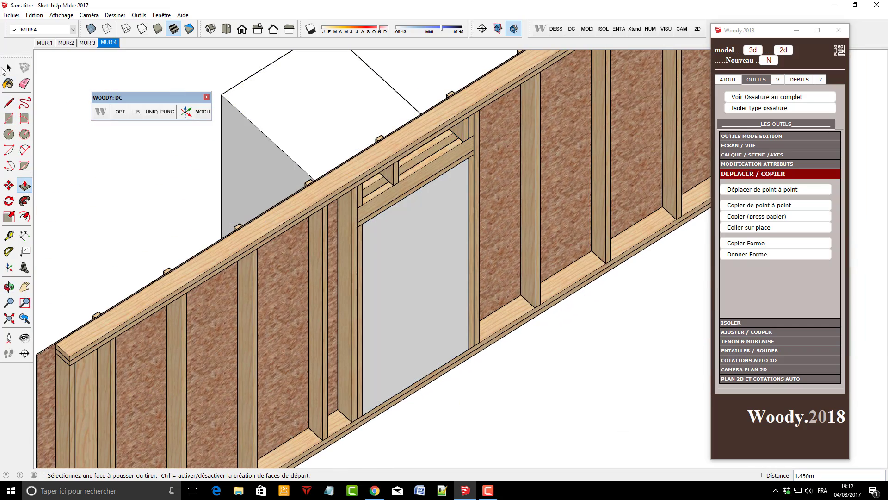
pyautogui.moveTo(155, 255); pyautogui.dragTo(567, 260, button='middle')
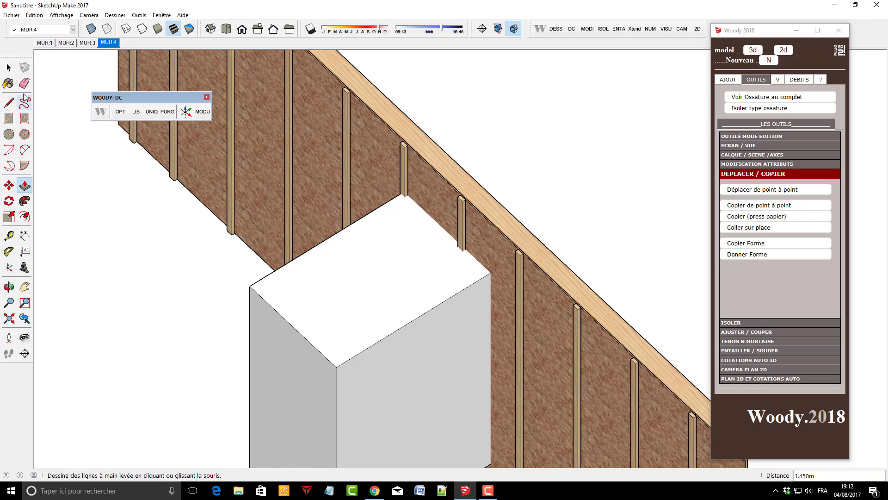
# Select the whole door-opening block and make it a group
pyautogui.click(8, 68)
pyautogui.scroll(-2, 301, 302)
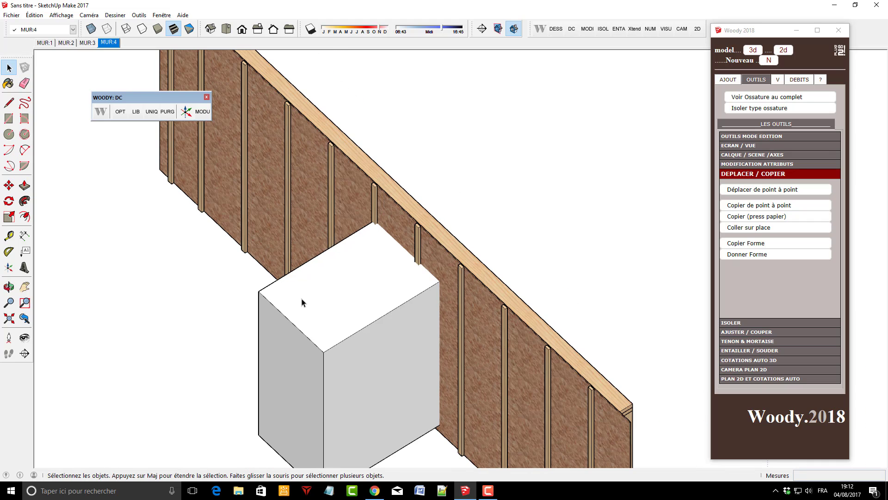
pyautogui.scroll(2, 343, 418)
pyautogui.tripleClick(364, 317)
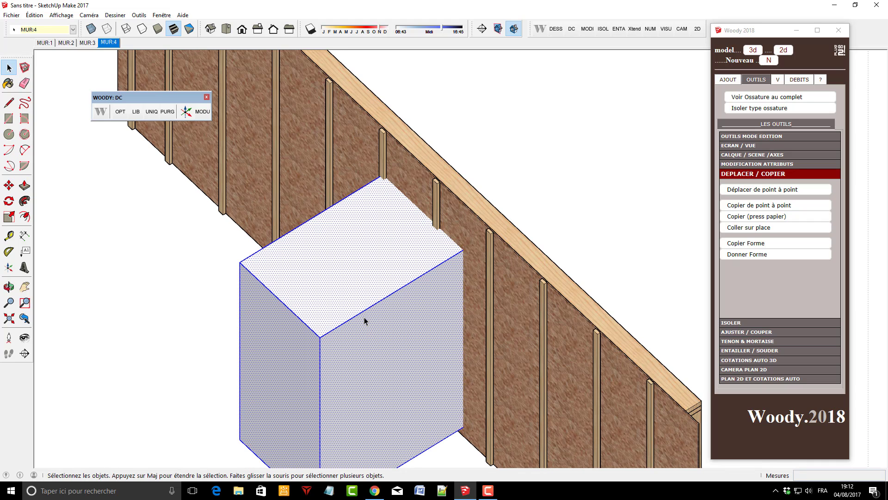
pyautogui.rightClick(365, 317)
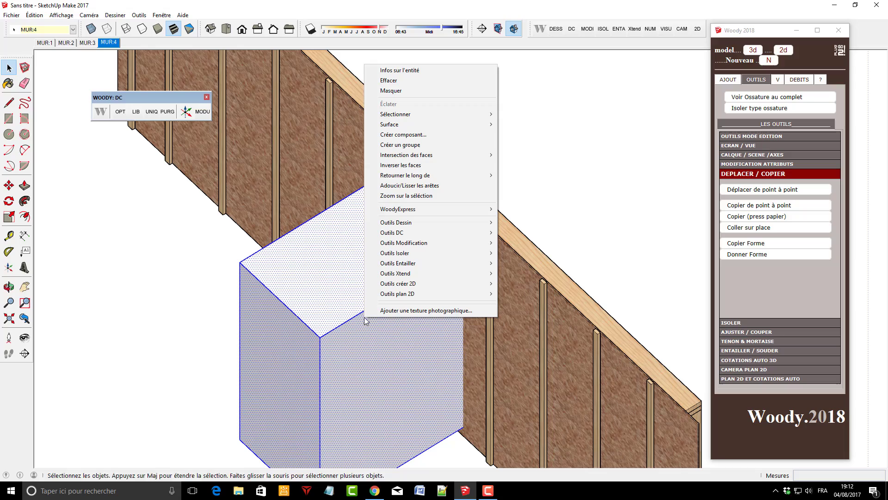
pyautogui.click(427, 146)
# Notch the OSB panels at the doorway with the door-opening block, using Entailler et conserver to keep the block
pyautogui.moveTo(415, 238); pyautogui.dragTo(453, 4, button='middle')
pyautogui.moveTo(325, 188); pyautogui.dragTo(531, 418, button='middle')
pyautogui.scroll(5, 393, 258)
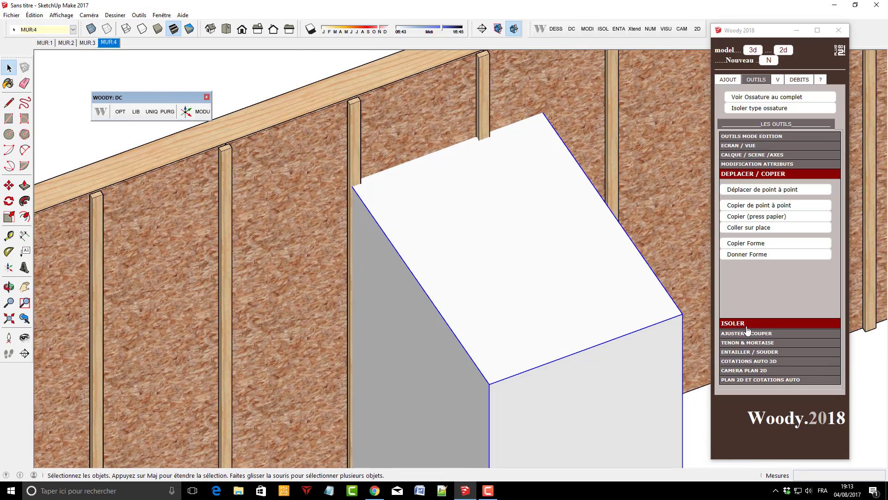
pyautogui.click(744, 350)
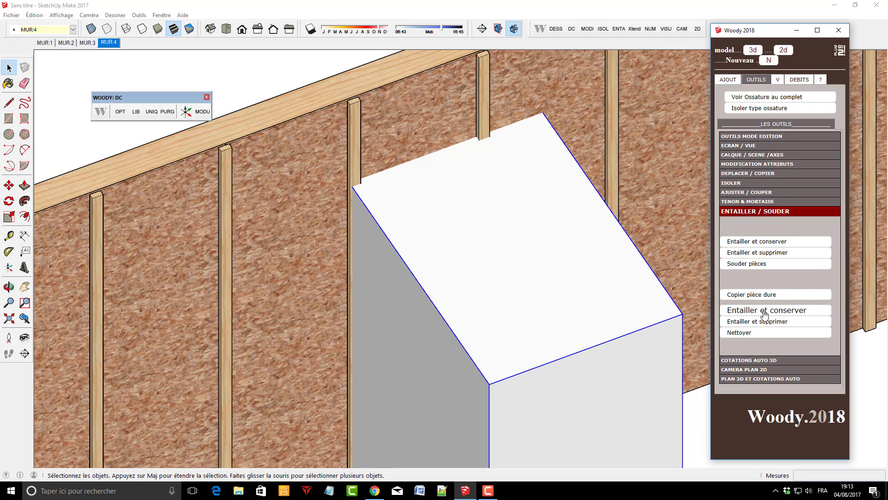
pyautogui.click(731, 312)
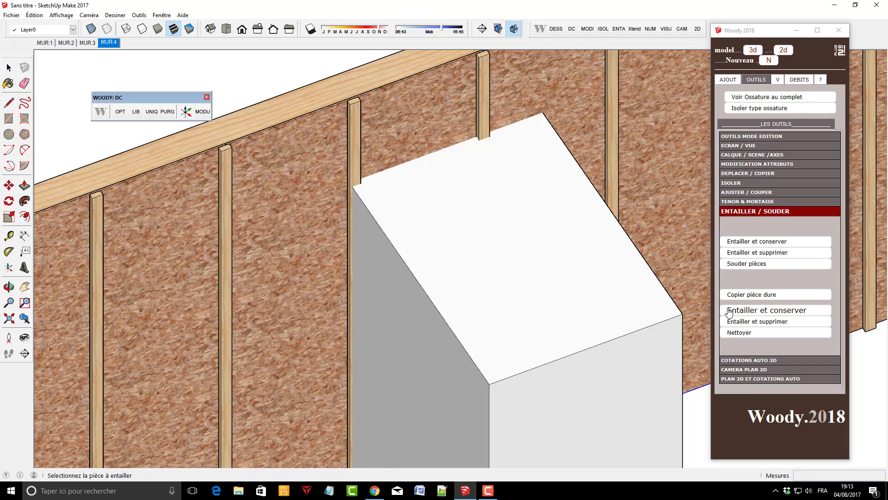
pyautogui.click(9, 67)
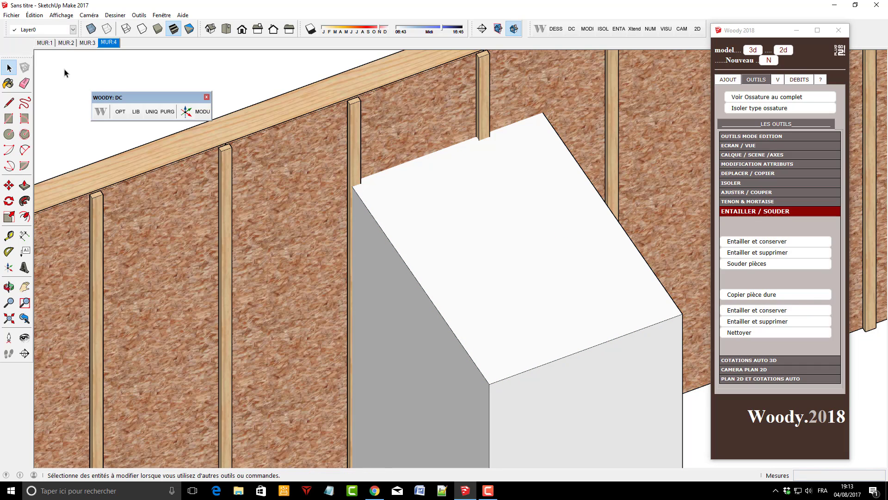
pyautogui.click(751, 245)
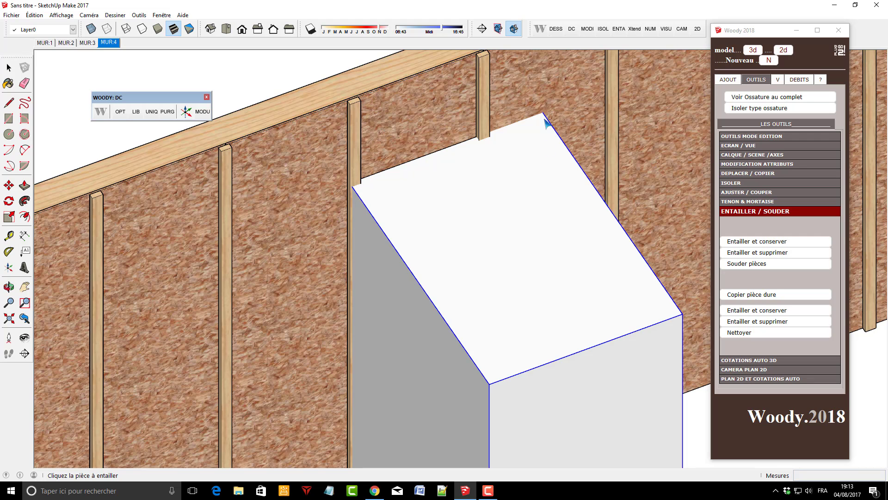
pyautogui.scroll(-3, 460, 257)
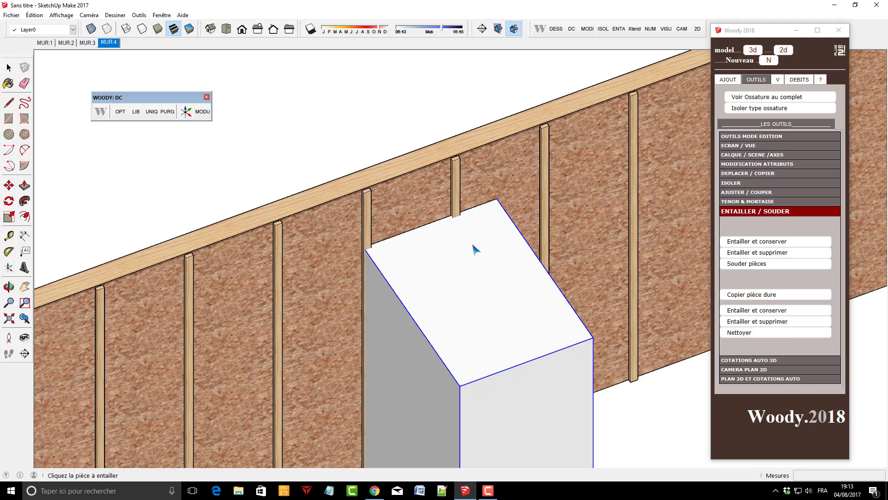
pyautogui.scroll(2, 453, 186)
pyautogui.moveTo(444, 251); pyautogui.dragTo(409, 249, button='middle')
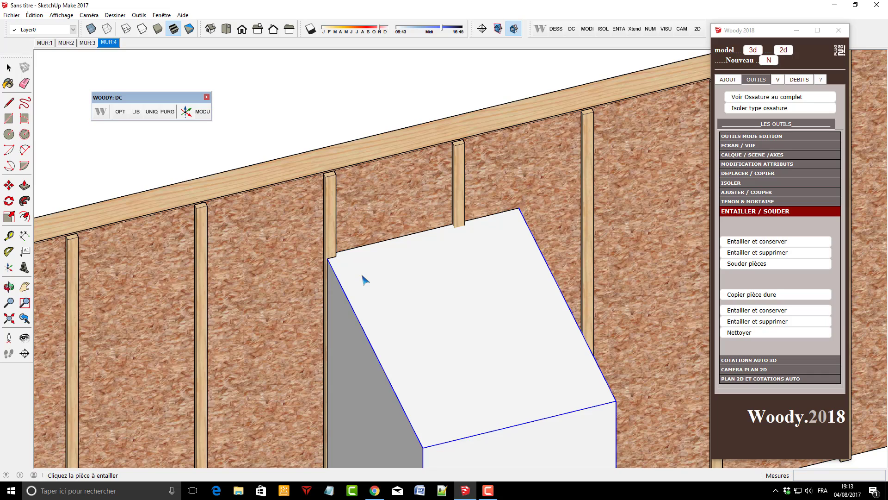
pyautogui.click(10, 68)
pyautogui.scroll(3, 568, 197)
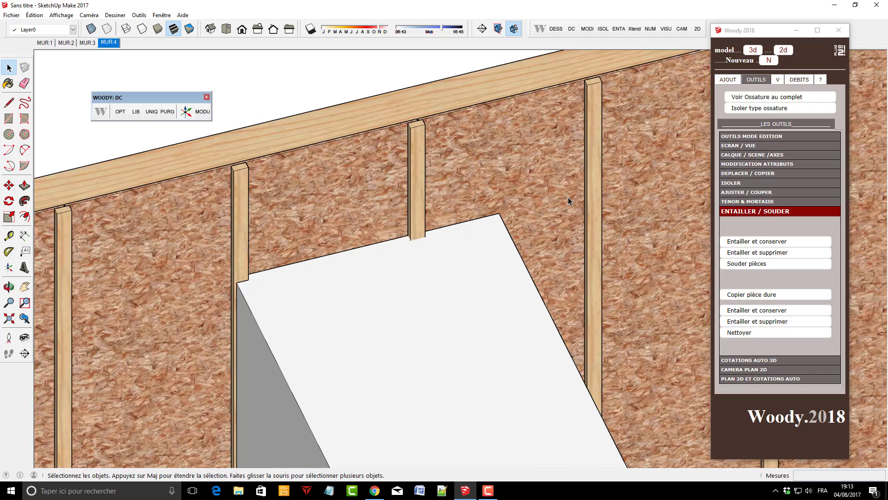
pyautogui.scroll(-3, 531, 206)
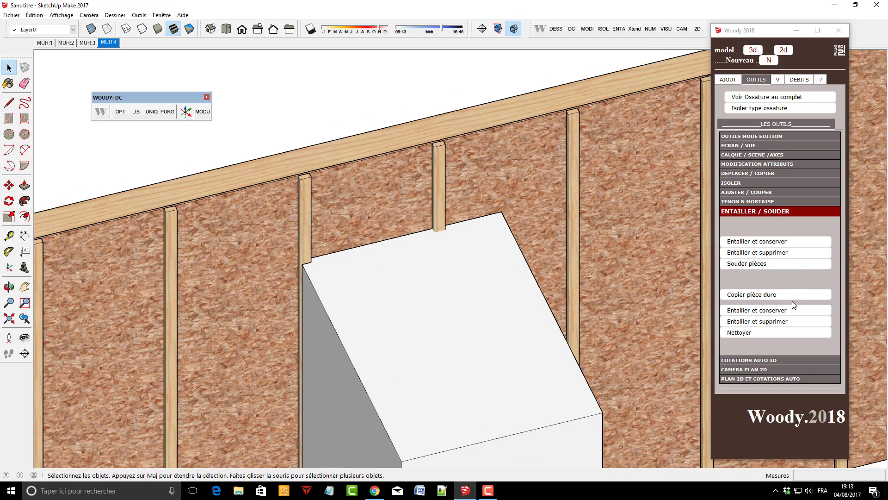
pyautogui.click(776, 193)
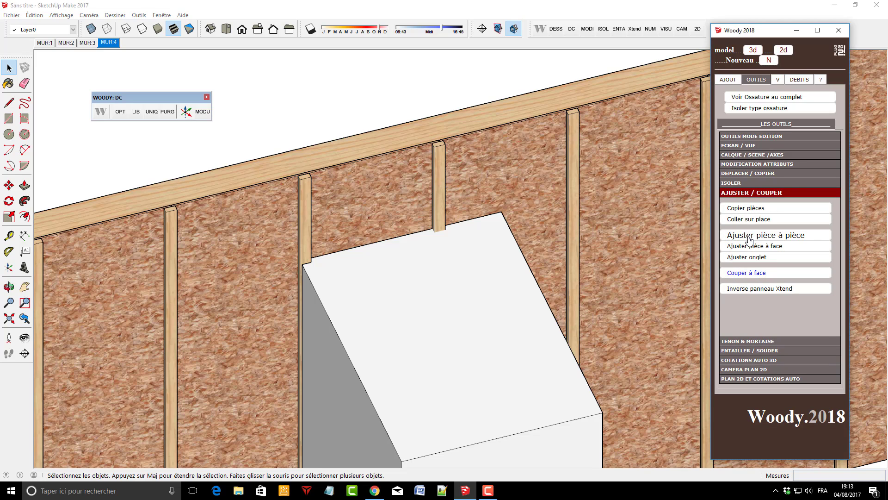
pyautogui.click(751, 246)
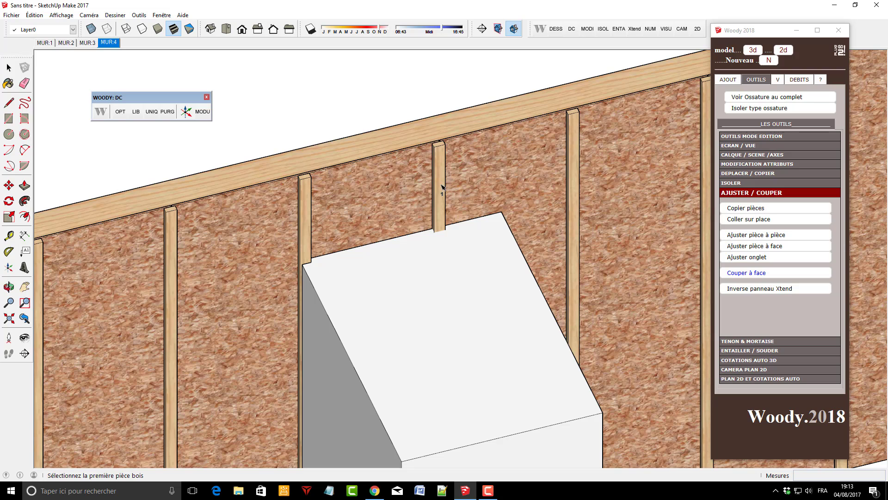
pyautogui.click(441, 187)
pyautogui.scroll(5, 452, 209)
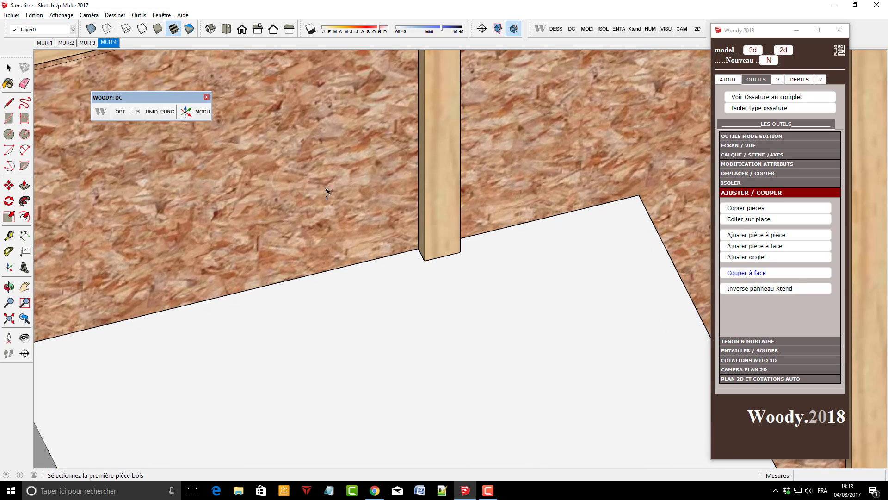
pyautogui.scroll(-5, 327, 191)
pyautogui.click(8, 67)
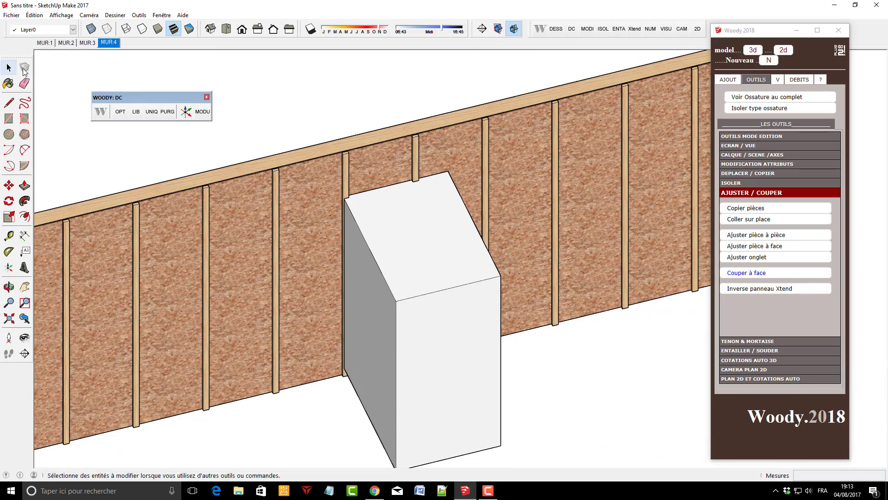
# Delete the door-opening block and inspect the notched OSB panels and battens around the doorway from both sides of the wall
pyautogui.click(426, 248)
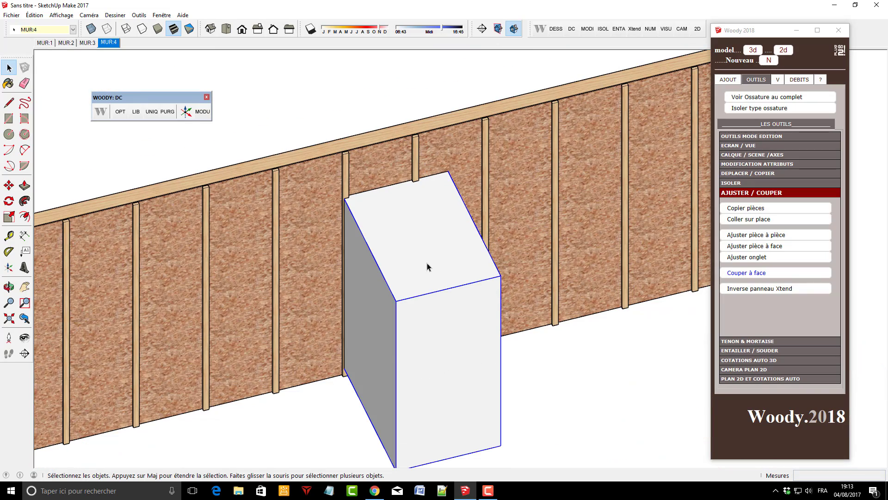
pyautogui.press('Delete')
pyautogui.moveTo(428, 266); pyautogui.dragTo(204, 200, button='middle')
pyautogui.scroll(10, 306, 185)
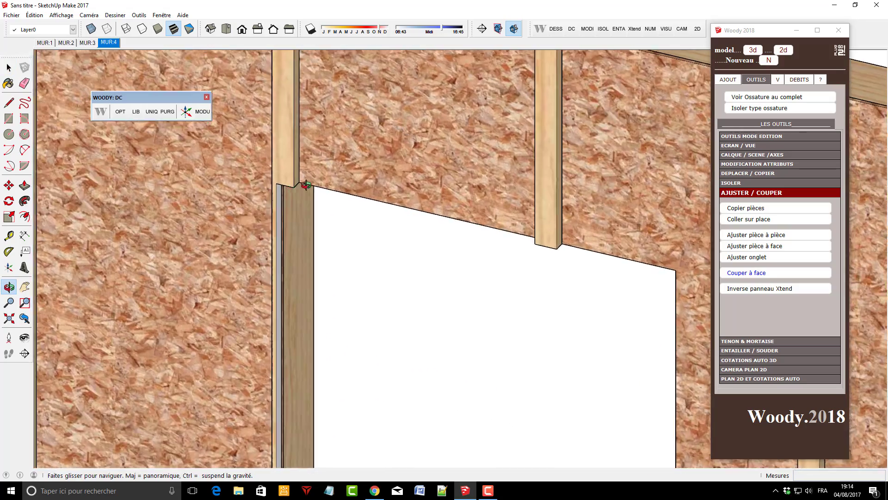
pyautogui.moveTo(305, 185); pyautogui.dragTo(227, 187, button='middle')
pyautogui.scroll(7, 329, 150)
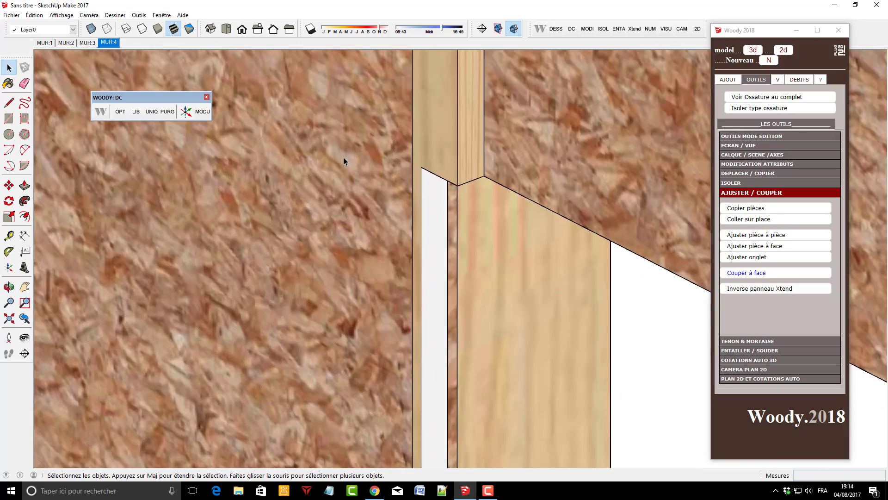
pyautogui.moveTo(343, 157); pyautogui.dragTo(143, 206, button='middle')
pyautogui.scroll(-5, 402, 202)
pyautogui.scroll(-10, 402, 203)
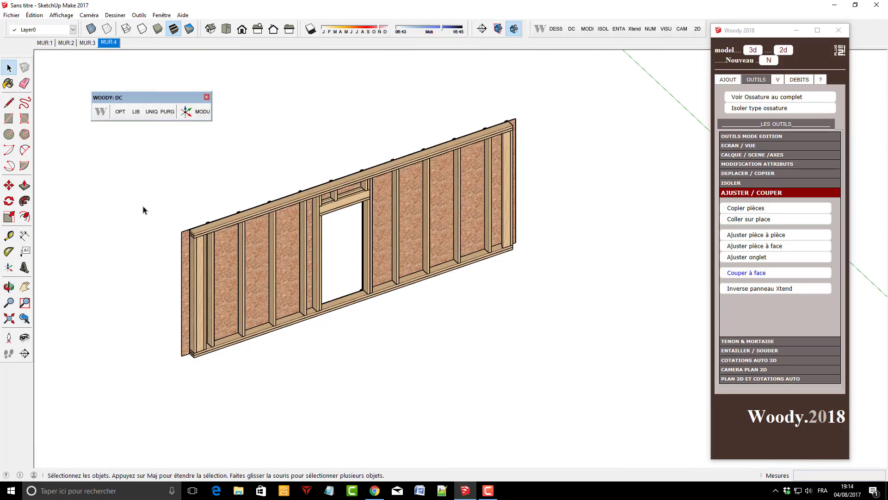
# Return to the full model with the MUR:4 scene and renumber all its pieces with Numéroter pièces
pyautogui.click(110, 42)
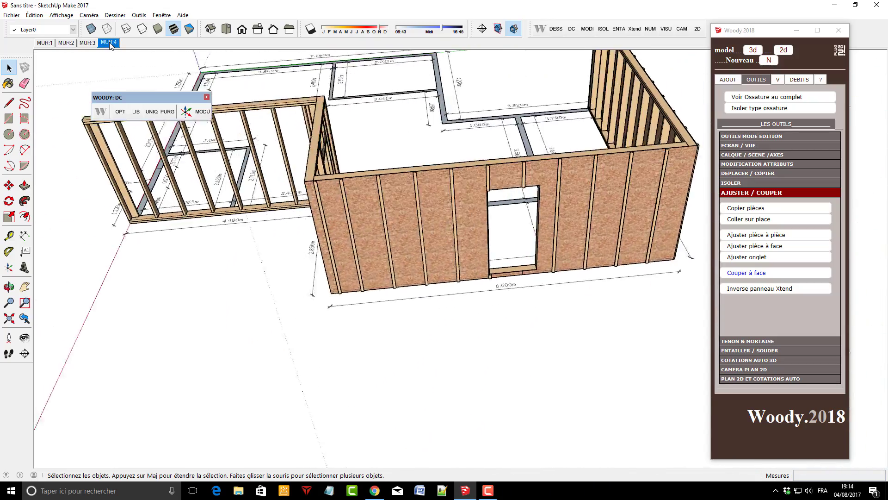
pyautogui.moveTo(268, 274); pyautogui.dragTo(251, 279, button='middle')
pyautogui.scroll(-3, 338, 357)
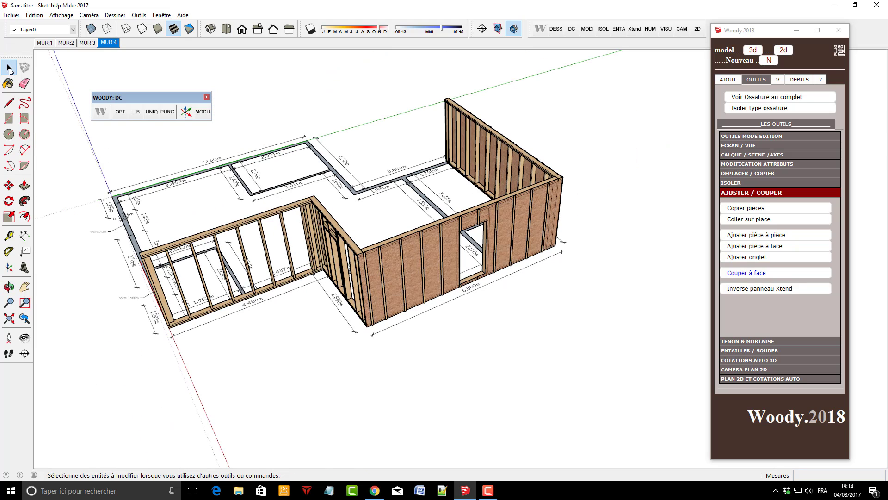
pyautogui.click(807, 81)
pyautogui.click(765, 98)
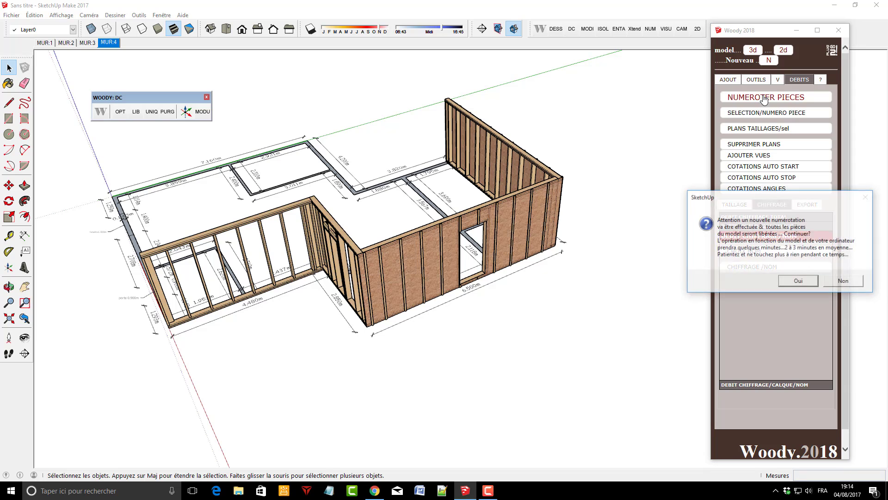
pyautogui.click(791, 281)
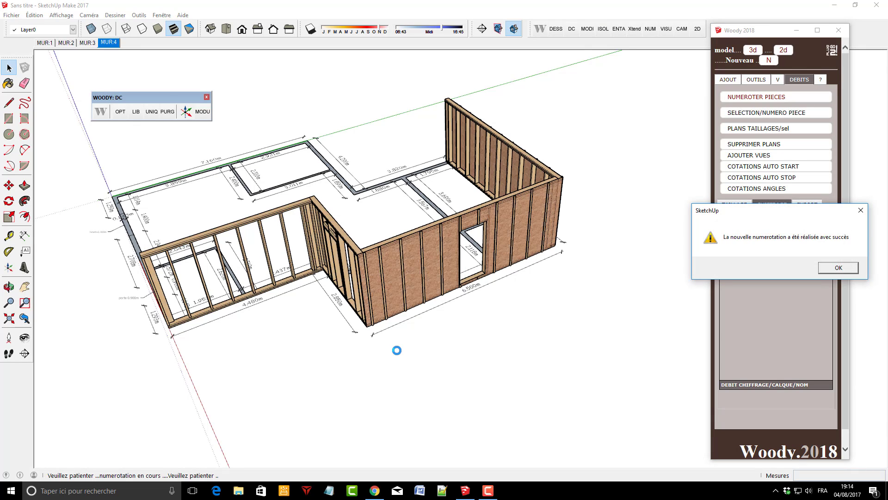
pyautogui.click(838, 268)
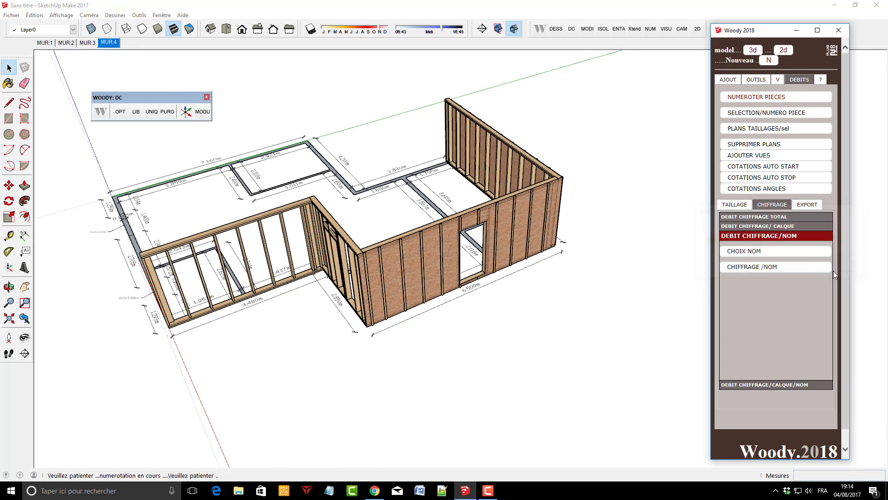
# Set up the cutting list by layer (Débit taillage/calque) and choose layer MUR:1
pyautogui.moveTo(398, 369); pyautogui.dragTo(685, 130, button='middle')
pyautogui.scroll(2, 689, 117)
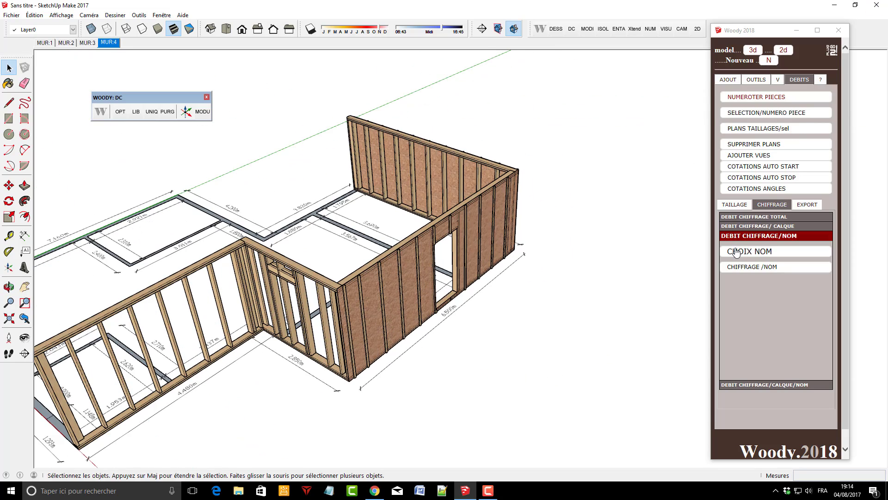
pyautogui.moveTo(419, 269); pyautogui.dragTo(326, 277, button='middle')
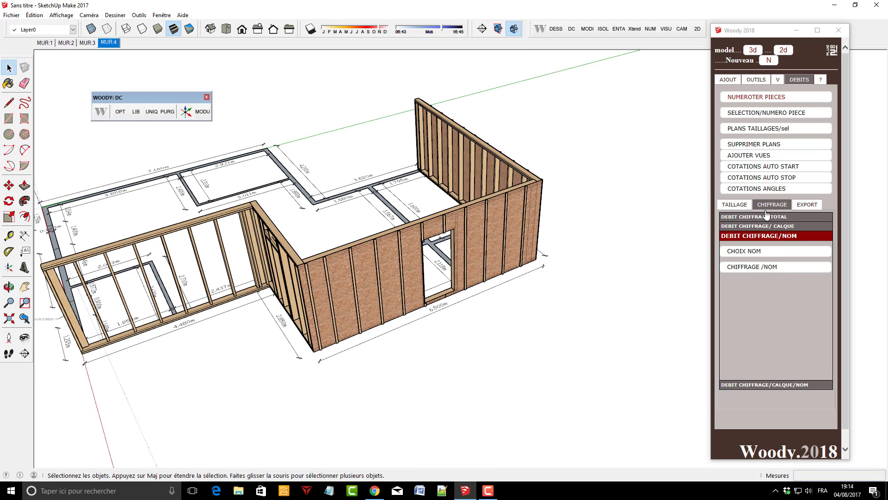
pyautogui.click(732, 205)
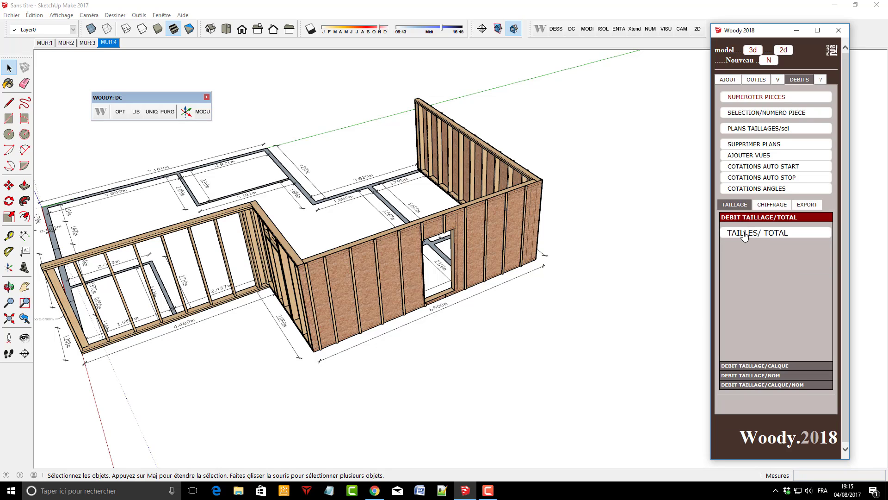
pyautogui.click(754, 366)
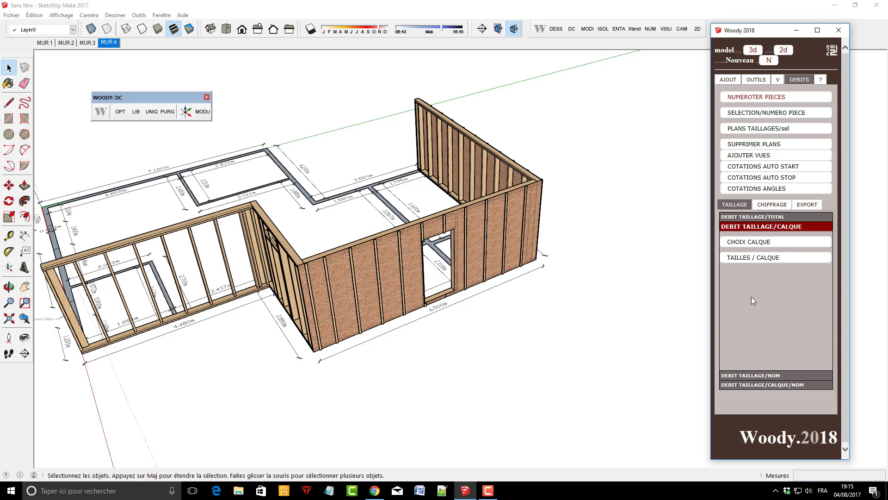
pyautogui.click(747, 242)
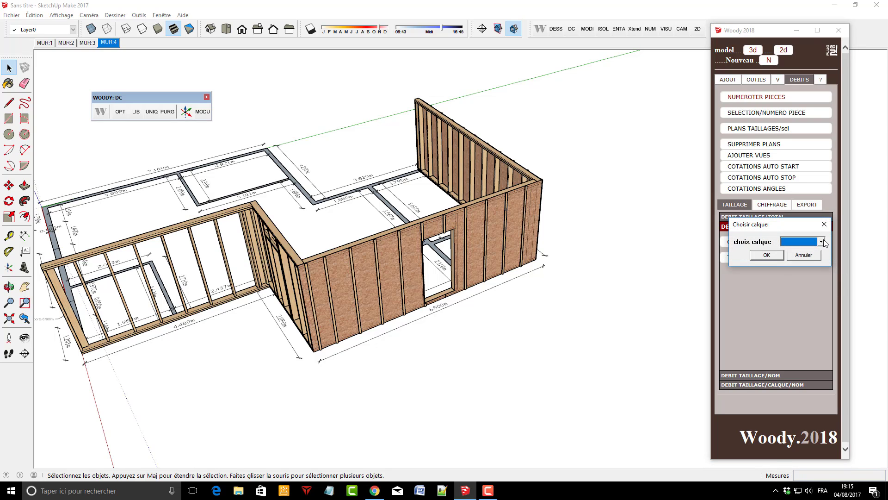
pyautogui.click(822, 242)
pyautogui.click(802, 267)
pyautogui.click(766, 254)
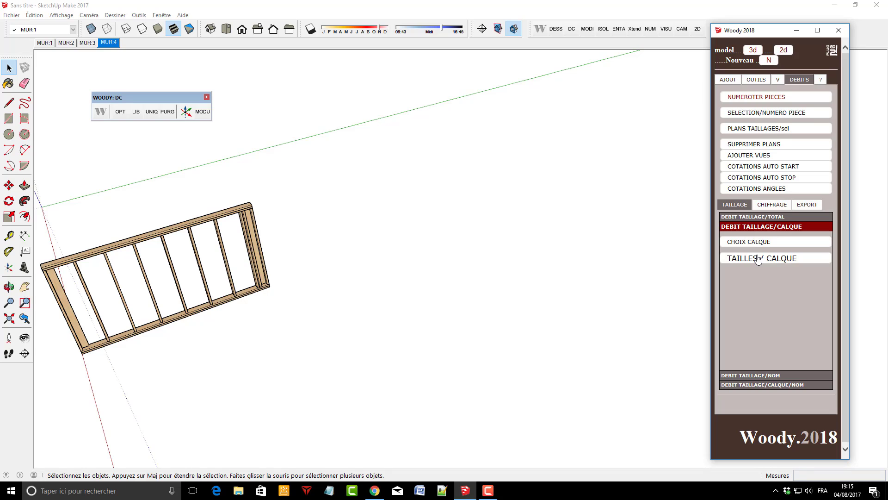
# Generate the cutting sheet for MUR:1 without saving it as a file, read its piece list and close it
pyautogui.click(758, 259)
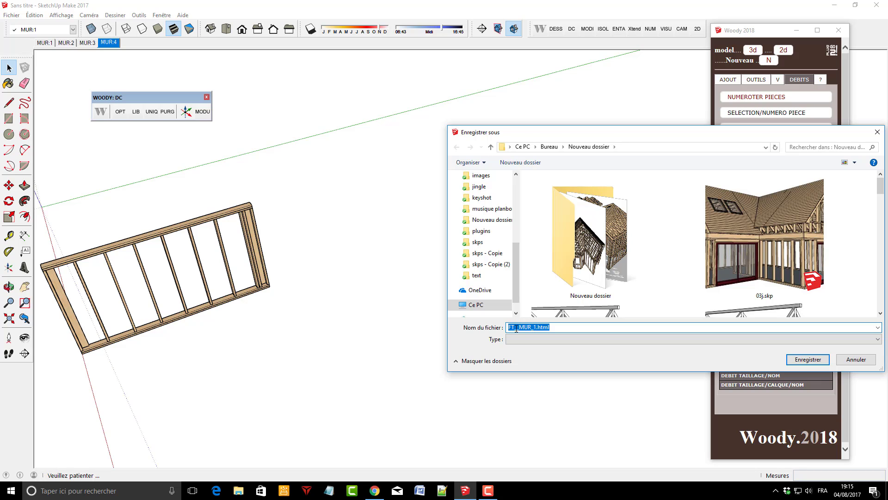
pyautogui.click(856, 360)
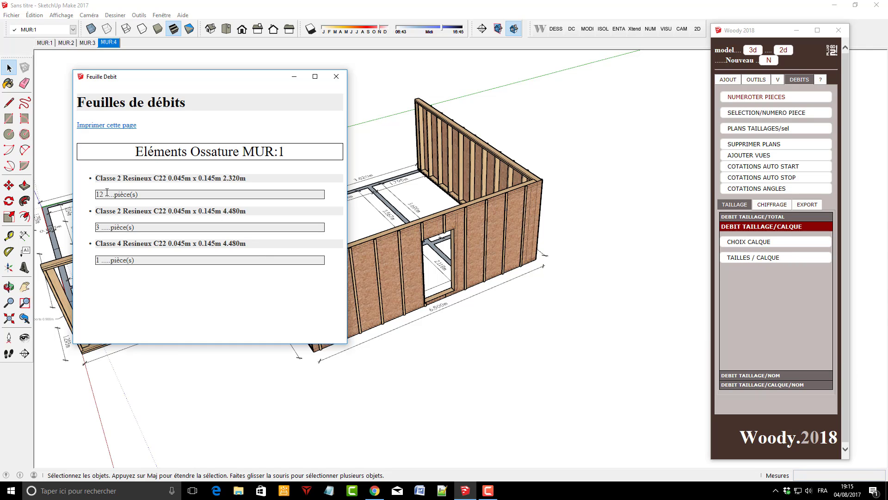
pyautogui.moveTo(170, 87); pyautogui.dragTo(326, 104)
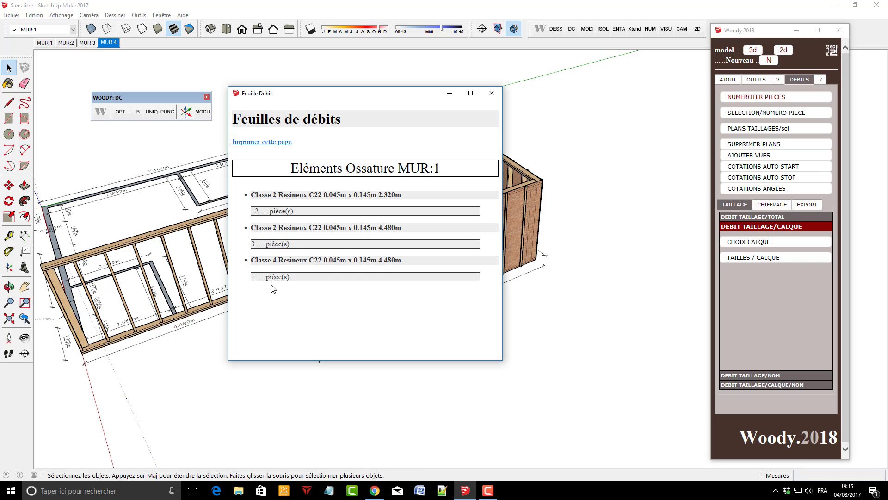
pyautogui.click(491, 93)
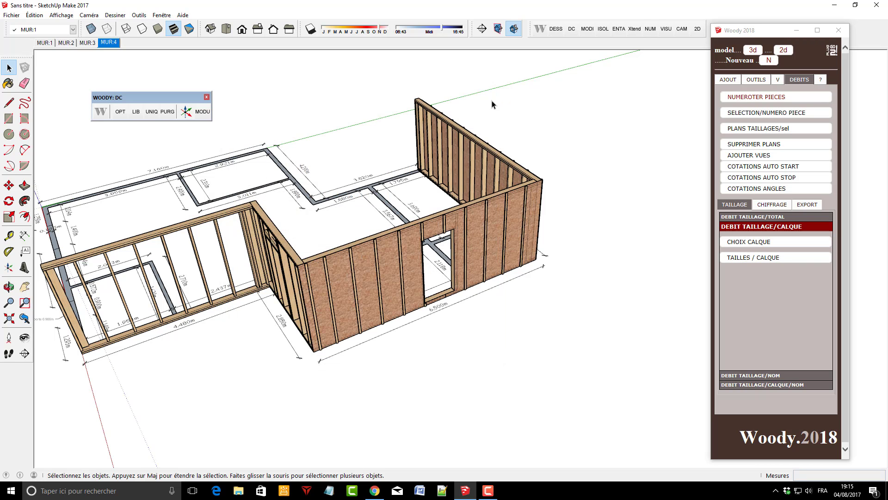
# Choose layer MUR:4, the OSB-clad wall with the doorway, for the cutting list by layer
pyautogui.moveTo(438, 368); pyautogui.dragTo(486, 369, button='middle')
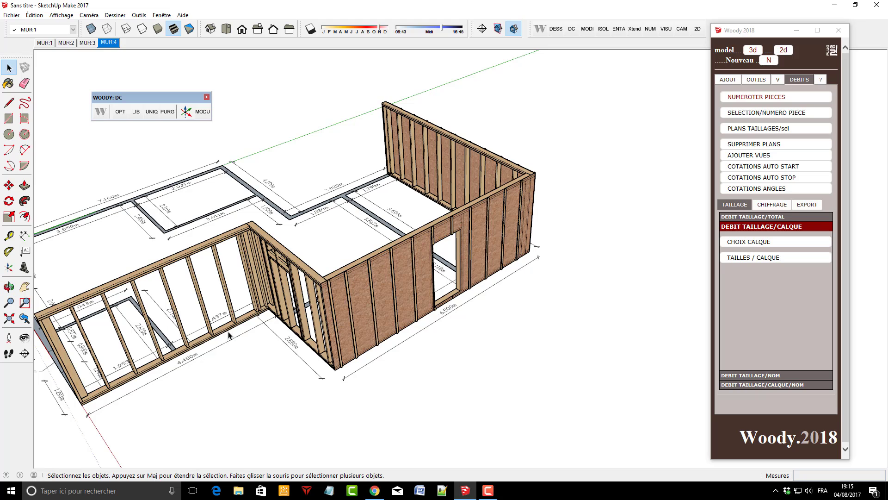
pyautogui.scroll(3, 380, 285)
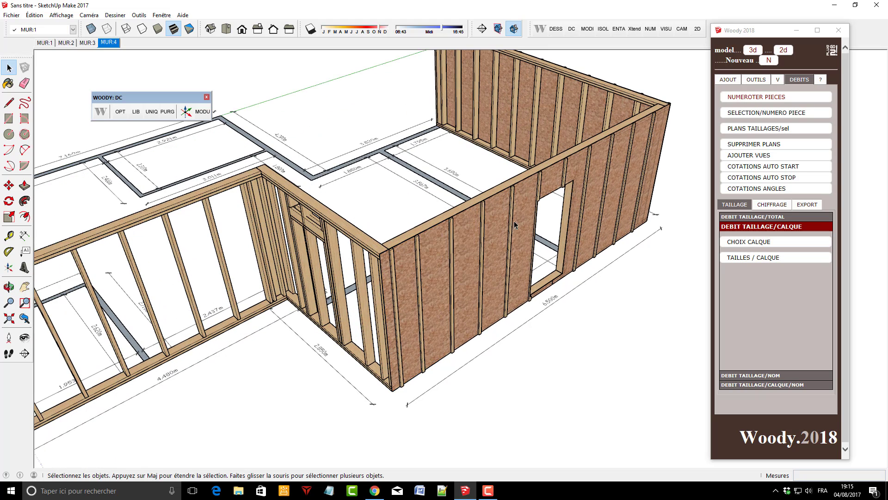
pyautogui.click(761, 243)
pyautogui.click(819, 240)
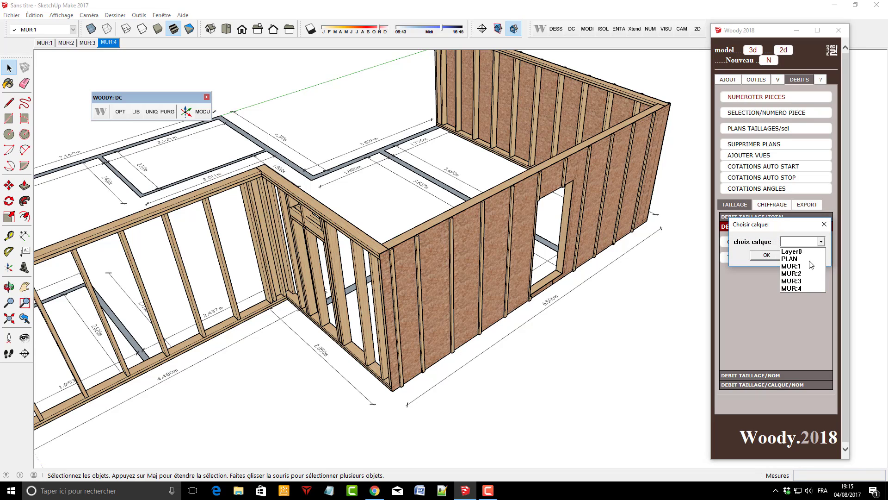
pyautogui.click(802, 290)
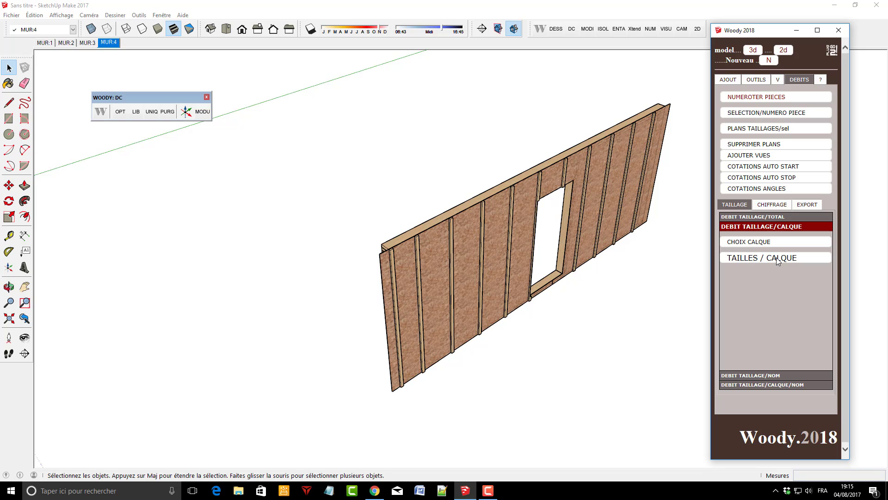
# Generate the MUR:4 cutting sheet without saving the file, read through its timber and OSB pieces, and close it
pyautogui.click(778, 261)
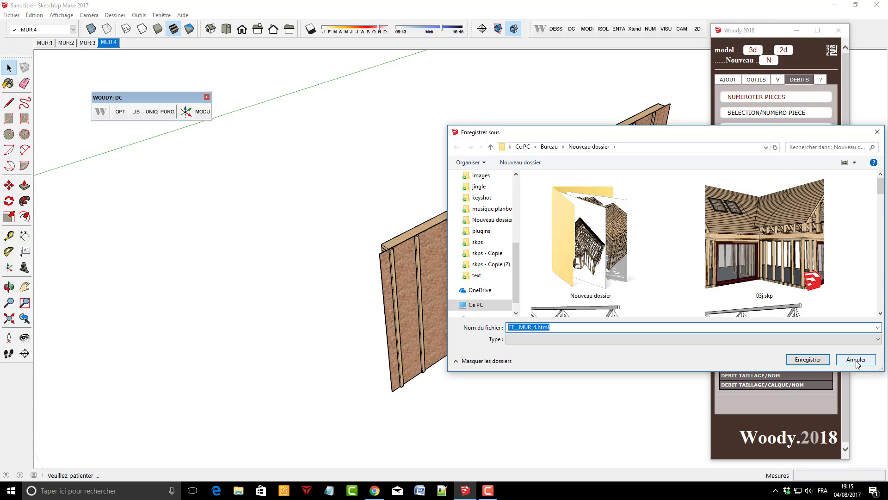
pyautogui.click(856, 360)
pyautogui.moveTo(499, 185); pyautogui.dragTo(495, 250)
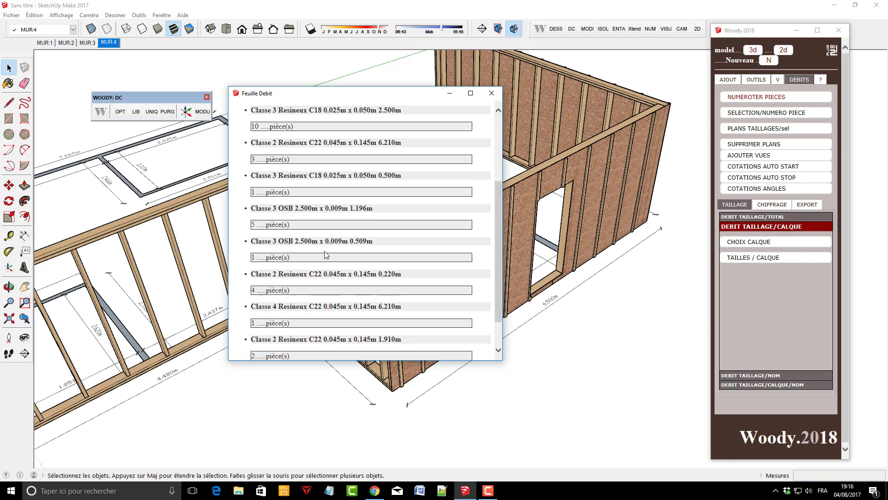
pyautogui.click(492, 93)
# Choose the outer face of the OSB-clad doorway wall as the wall for the 2D plan camera, using Choix Paroi
pyautogui.moveTo(560, 388); pyautogui.dragTo(682, 237, button='middle')
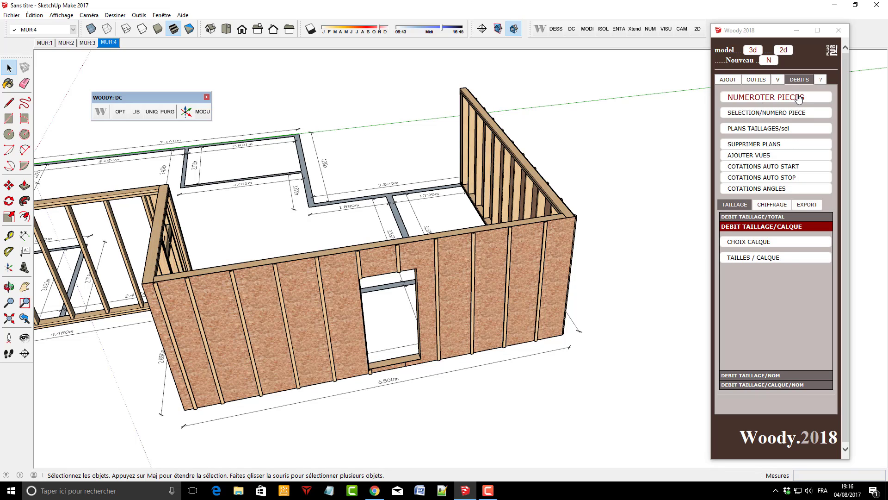
pyautogui.click(761, 80)
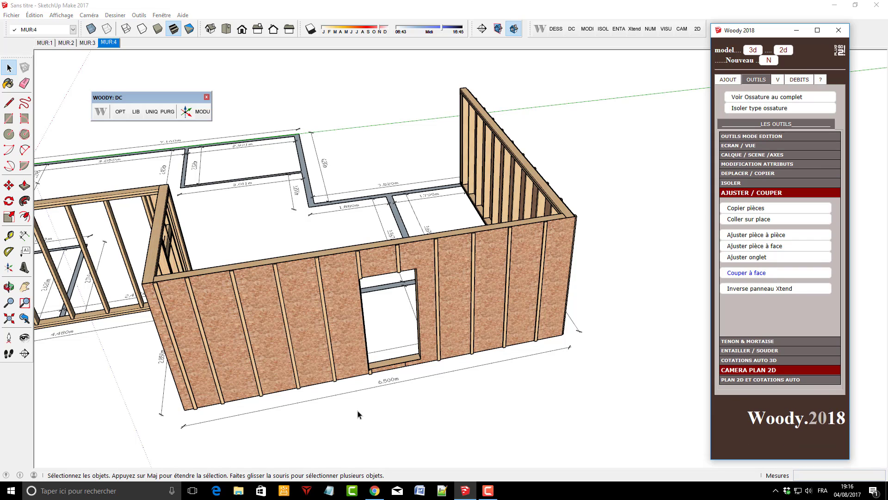
pyautogui.click(743, 370)
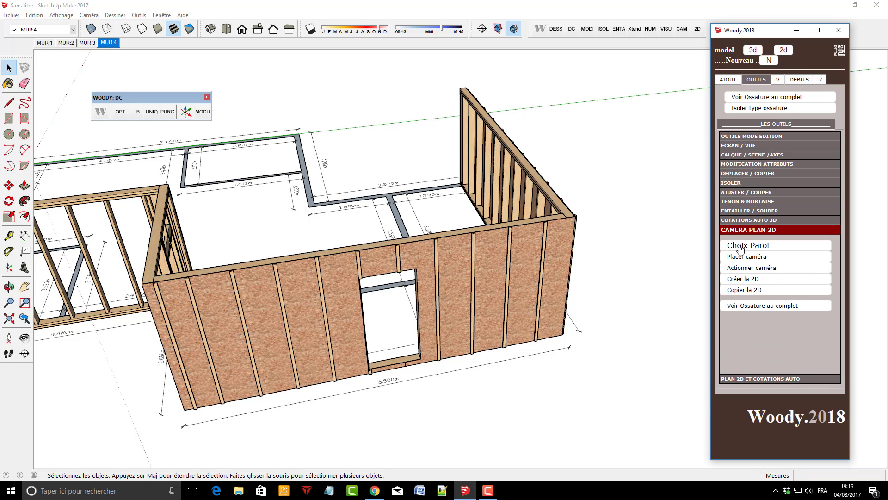
pyautogui.click(741, 245)
pyautogui.click(456, 308)
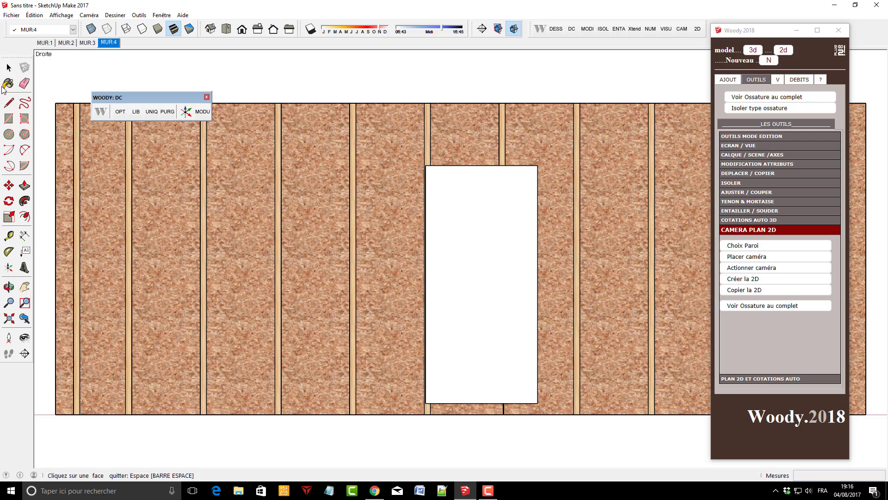
# Place the camera on the doorway wall, run it, then create and copy the wall's 2D plan with Créer la 2D and Copier la 2D
pyautogui.click(9, 67)
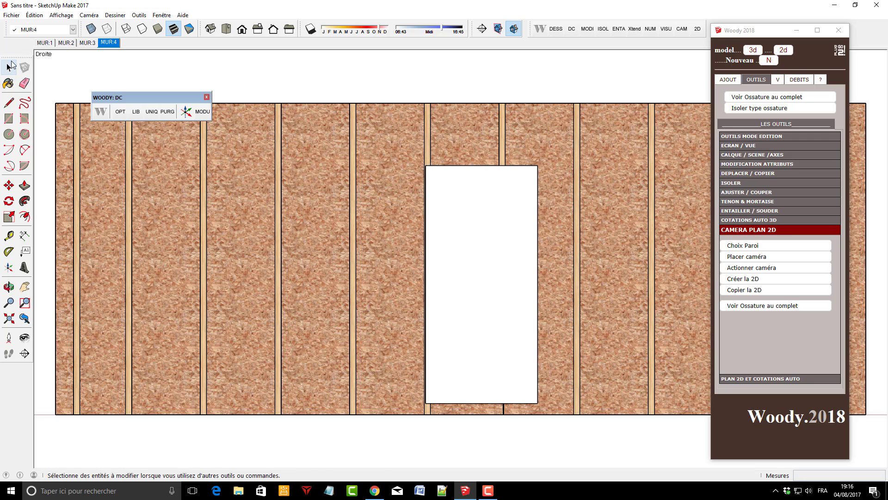
pyautogui.click(774, 258)
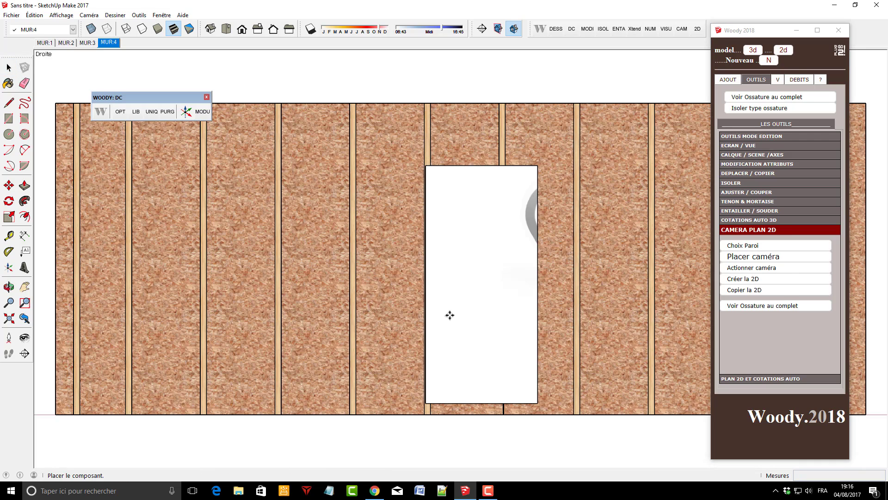
pyautogui.click(739, 268)
pyautogui.click(742, 279)
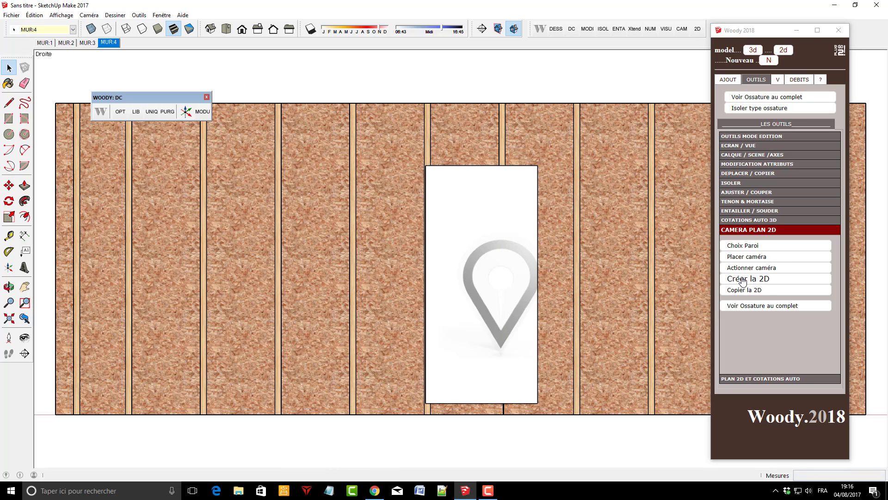
pyautogui.click(742, 291)
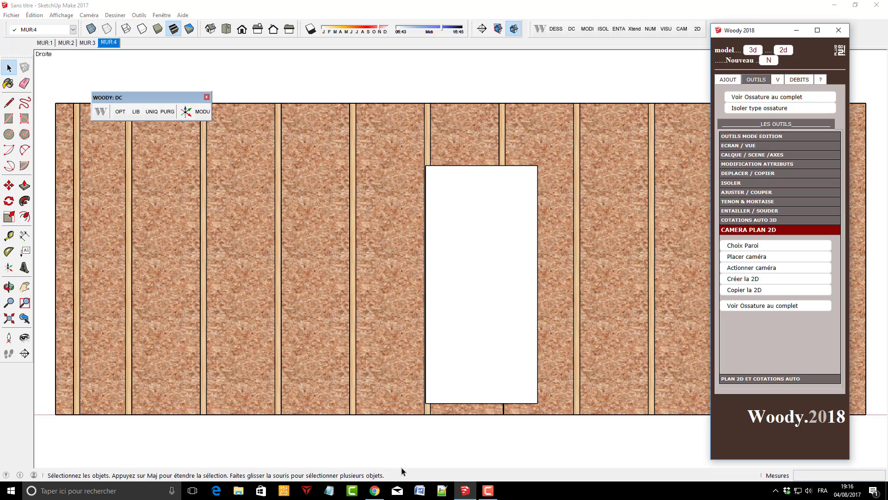
# Start a second SketchUp 2017 session with an empty model, declining the autosaved file
pyautogui.rightClick(465, 491)
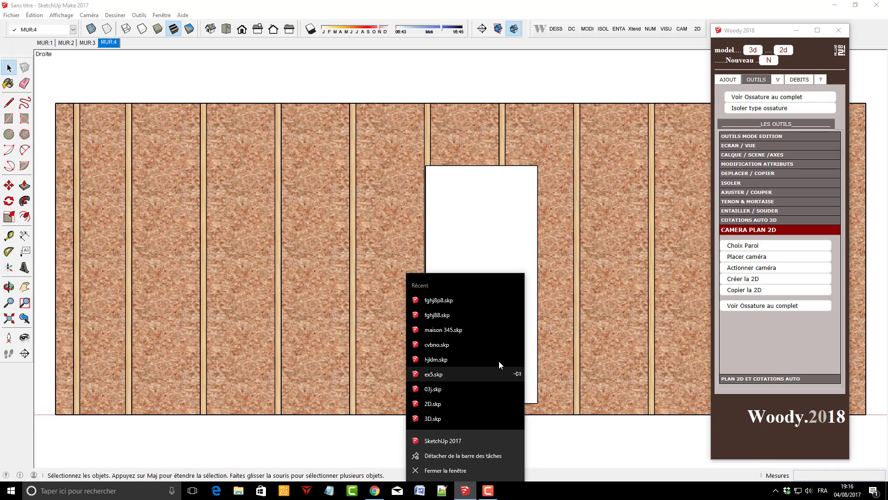
pyautogui.click(448, 441)
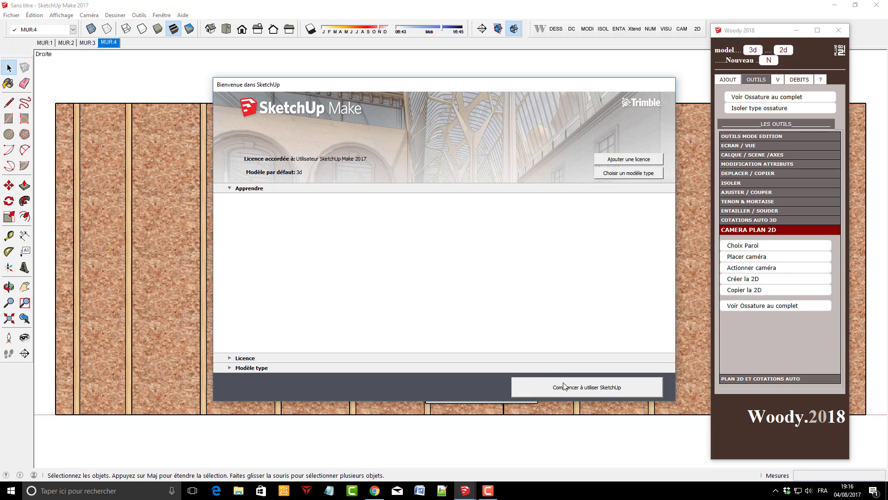
pyautogui.click(572, 388)
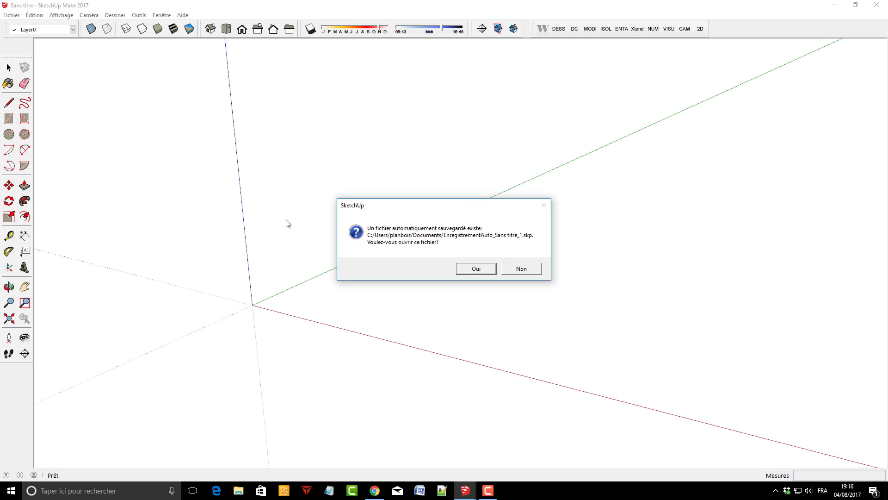
pyautogui.click(520, 268)
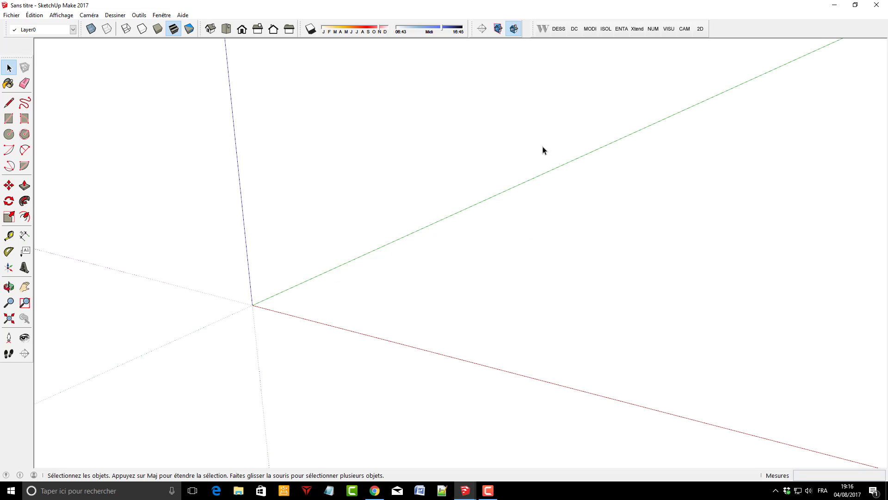
pyautogui.scroll(5, 205, 224)
pyautogui.scroll(-2, 362, 187)
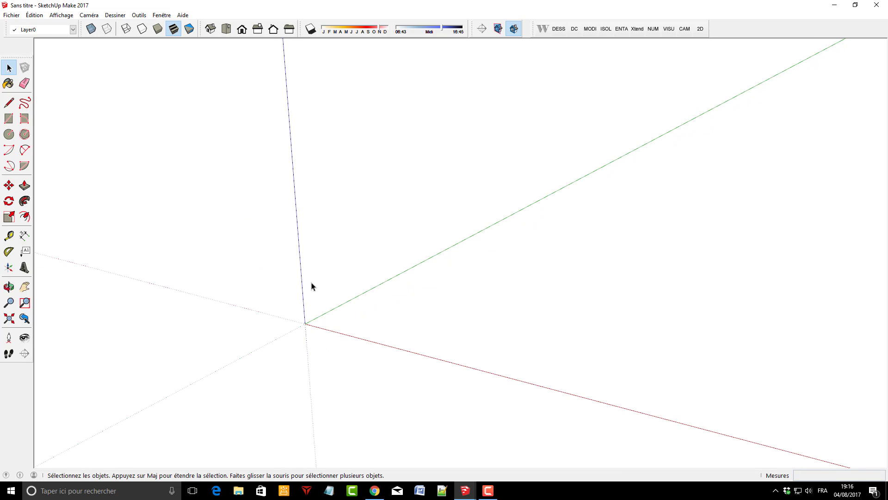
pyautogui.scroll(1, 311, 286)
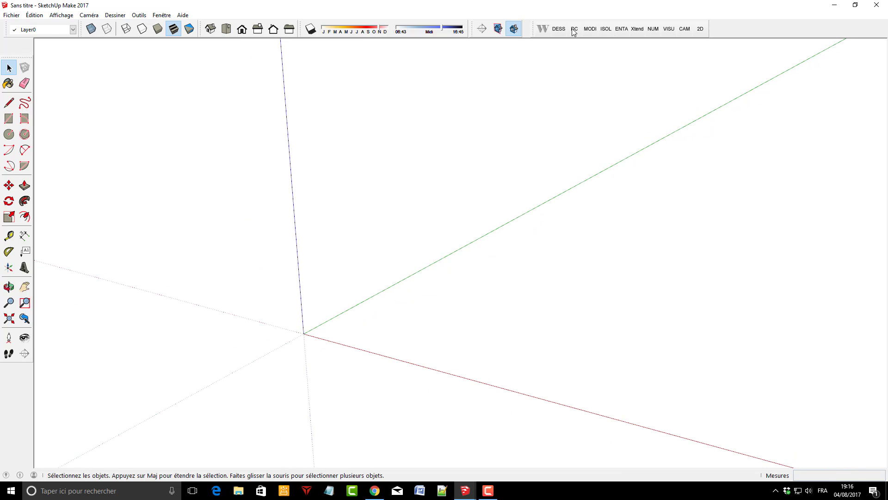
# Open the Woody 2018 palette and create a new file using the 2d template as the default drawing model
pyautogui.click(547, 31)
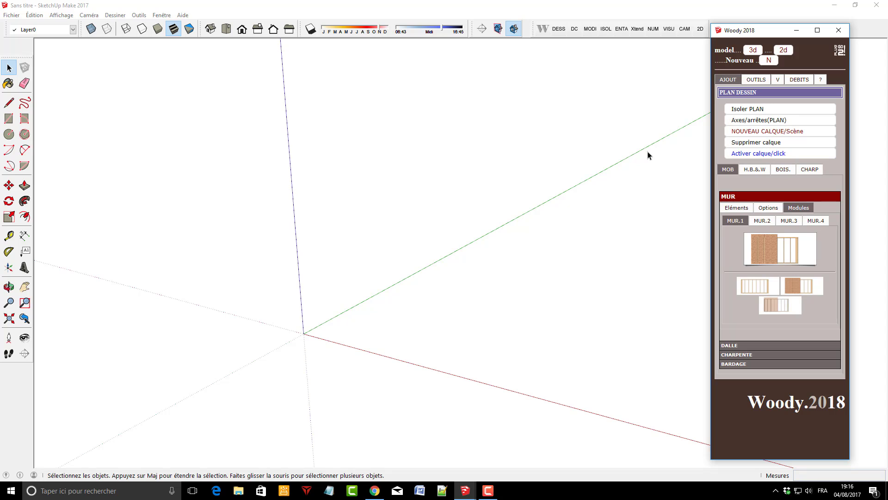
pyautogui.click(769, 60)
pyautogui.click(806, 268)
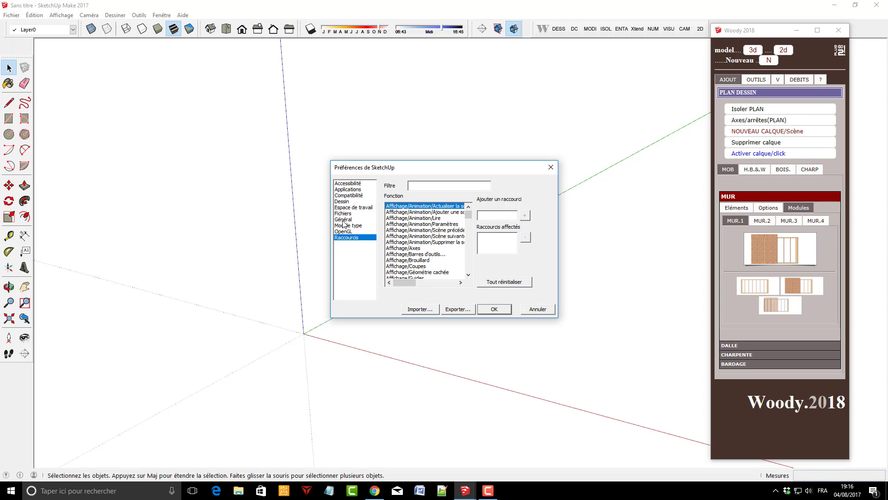
pyautogui.click(345, 225)
pyautogui.click(411, 206)
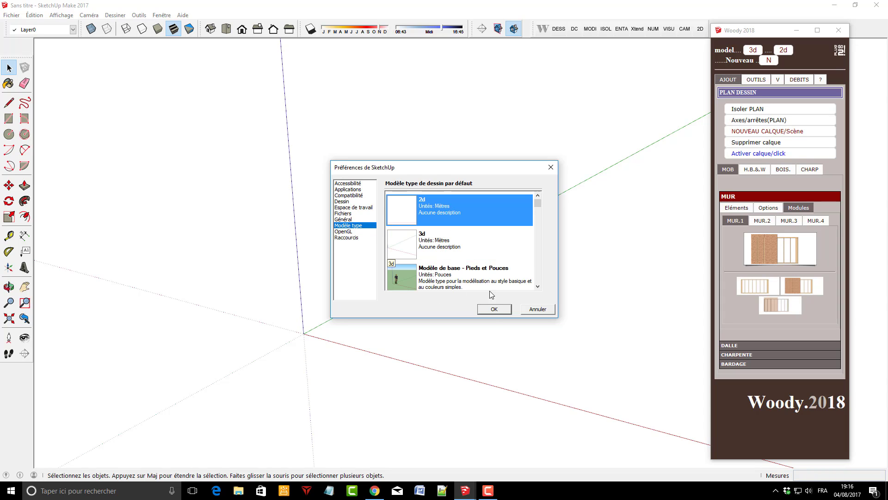
pyautogui.click(491, 310)
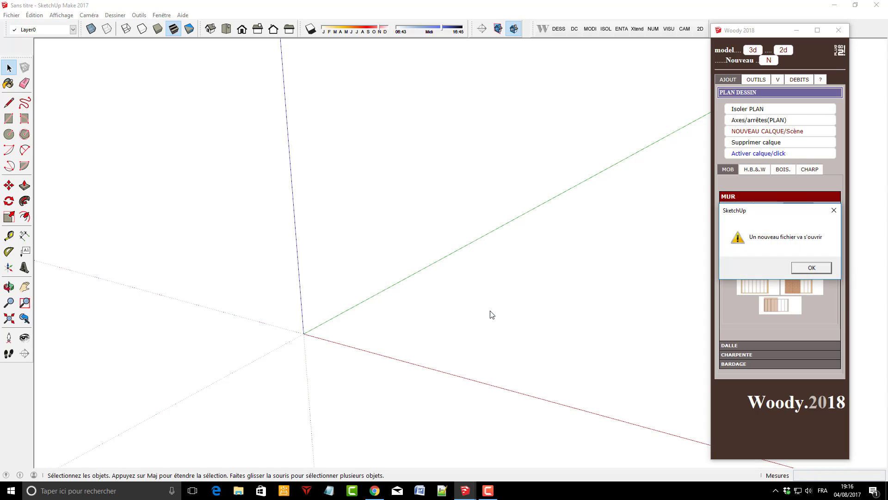
pyautogui.click(806, 266)
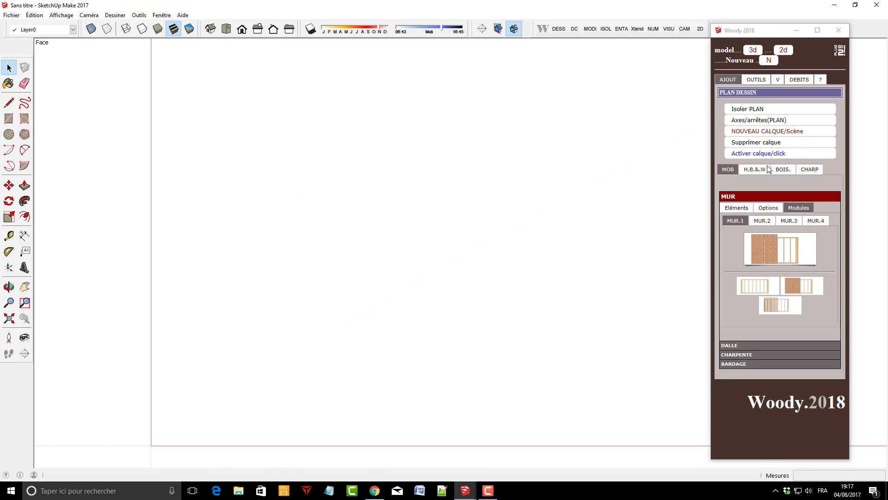
# Paste the copied 2D wall plan just above and beside the origin, and release its pieces with Libérer la 2D
pyautogui.click(753, 82)
pyautogui.click(752, 83)
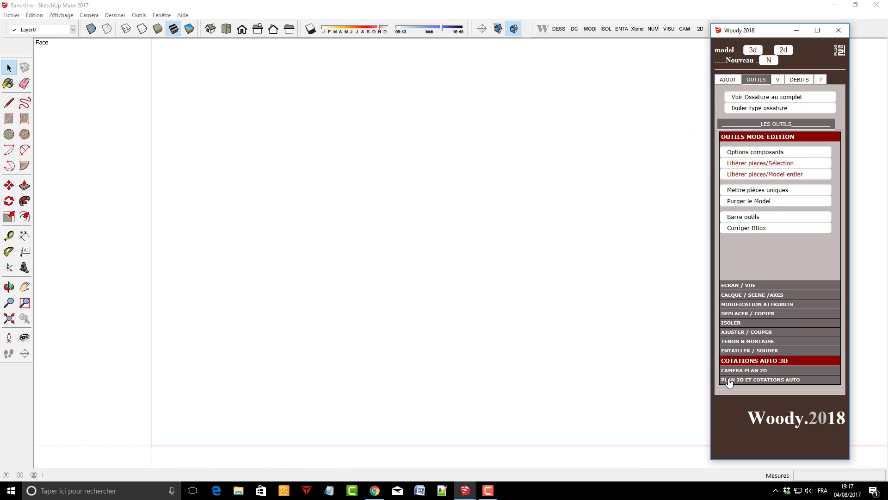
pyautogui.click(763, 379)
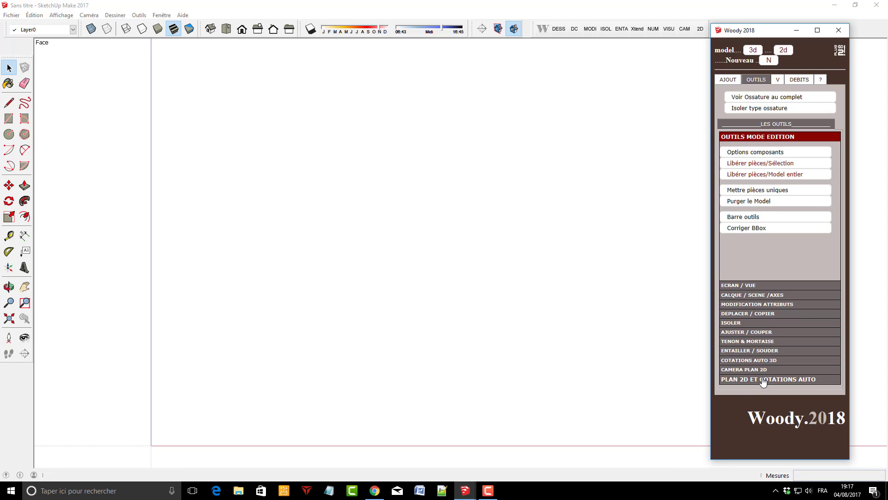
pyautogui.click(745, 257)
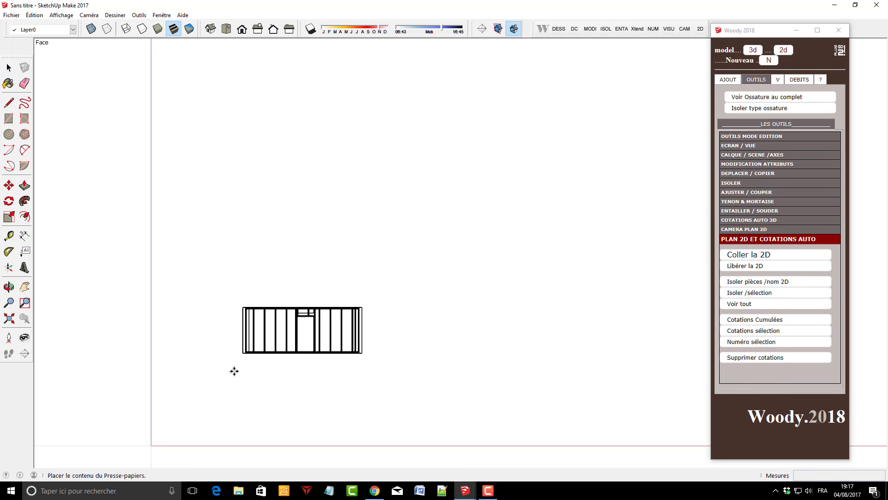
pyautogui.click(195, 399)
pyautogui.click(742, 267)
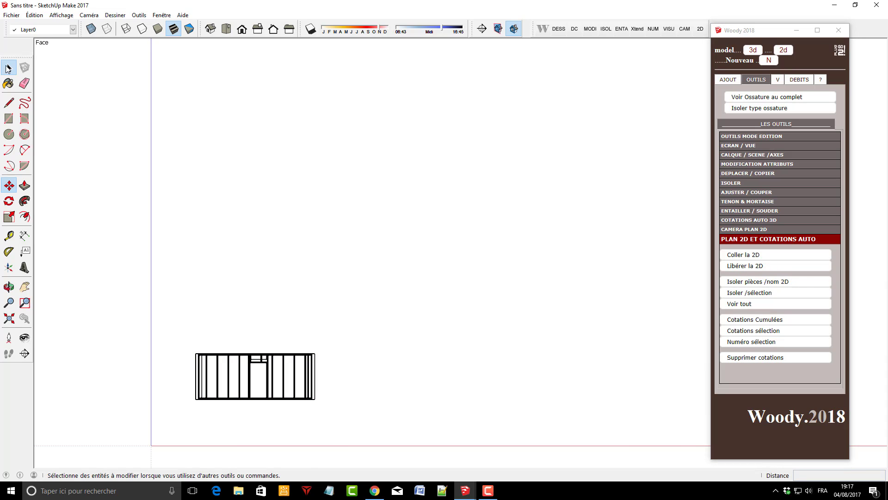
# Isolate the Panneau pieces of the 2D wall plan by name
pyautogui.click(760, 282)
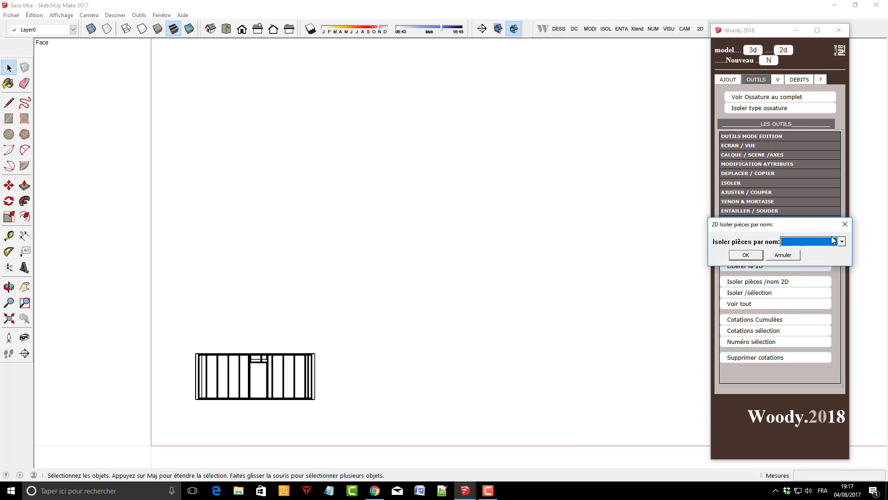
pyautogui.click(841, 243)
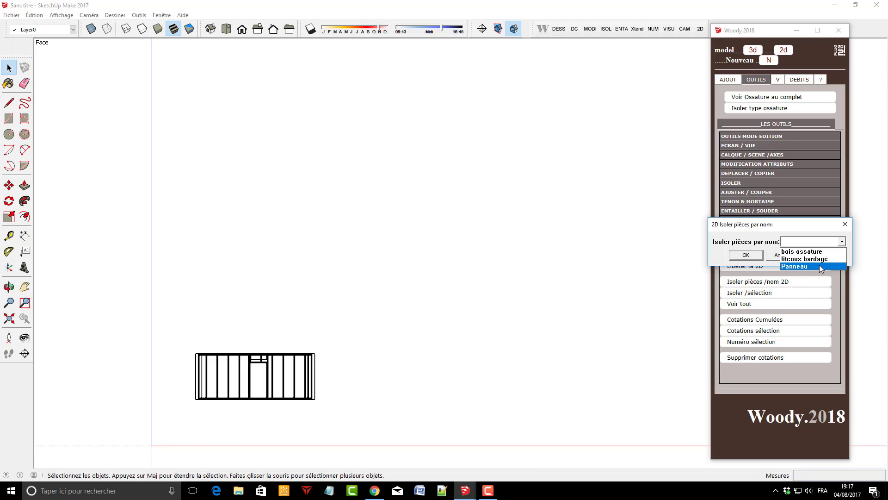
pyautogui.click(820, 266)
pyautogui.click(750, 255)
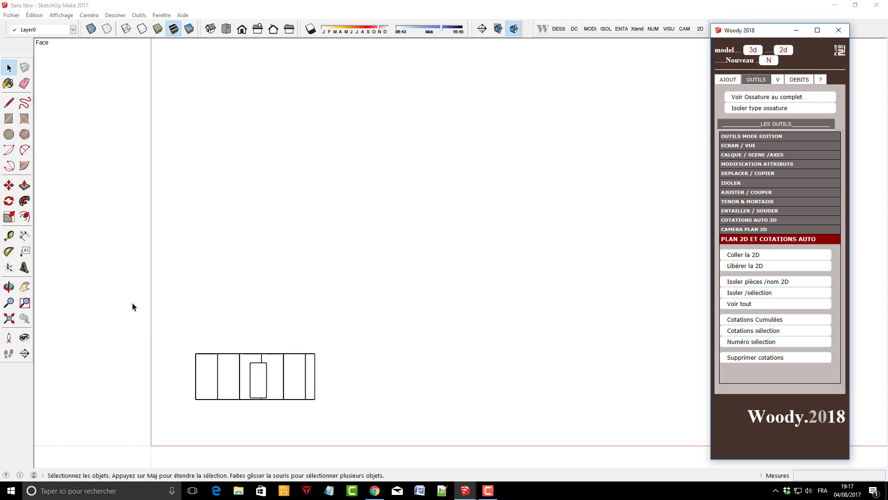
# Move the isolated panels about 4.07 m straight up from their original position and show all pieces again with Voir tout
pyautogui.moveTo(149, 317); pyautogui.dragTo(380, 440)
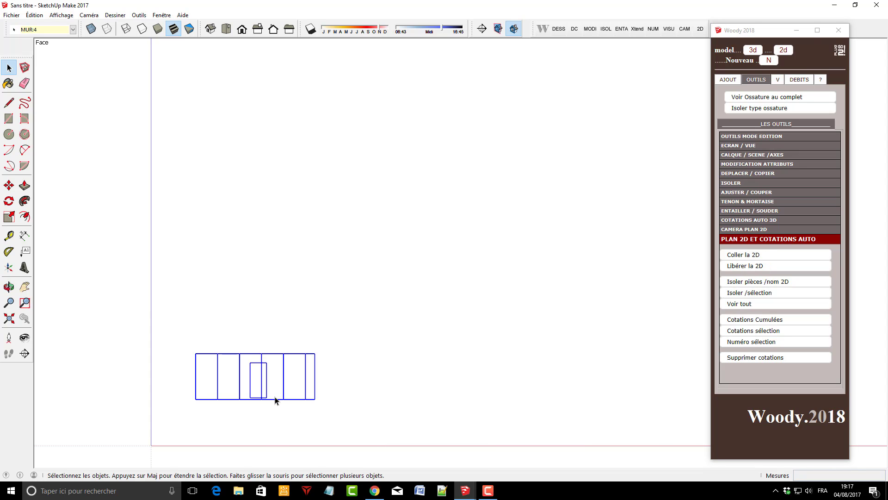
pyautogui.press('m')
pyautogui.click(314, 398)
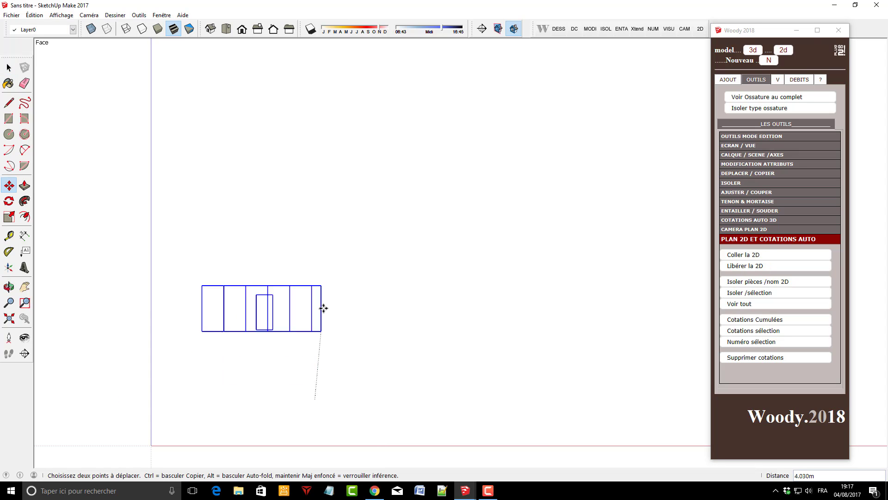
pyautogui.click(315, 324)
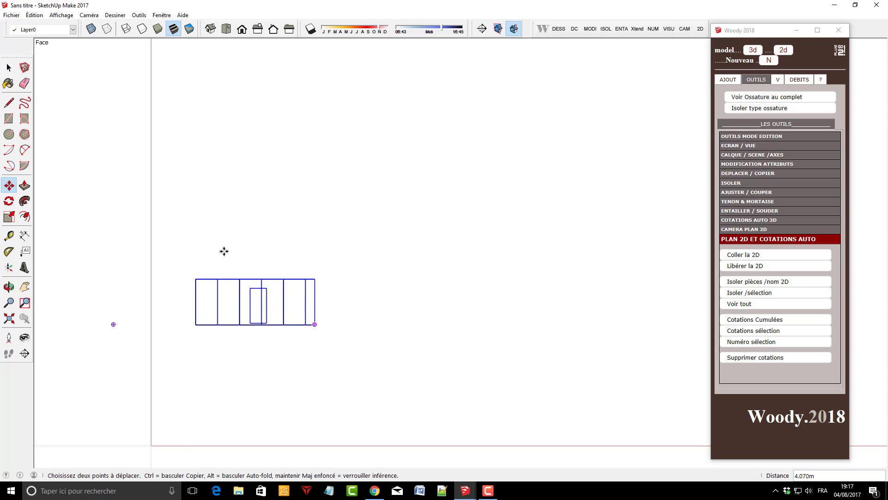
pyautogui.click(12, 69)
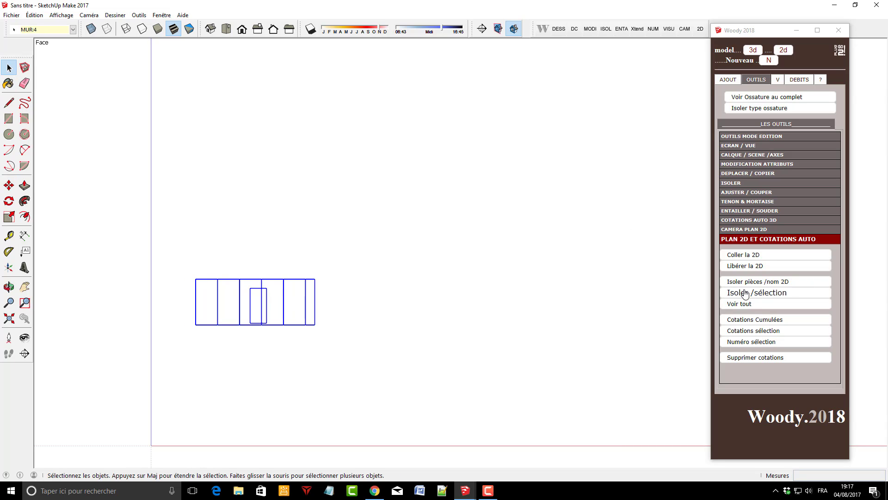
pyautogui.click(745, 304)
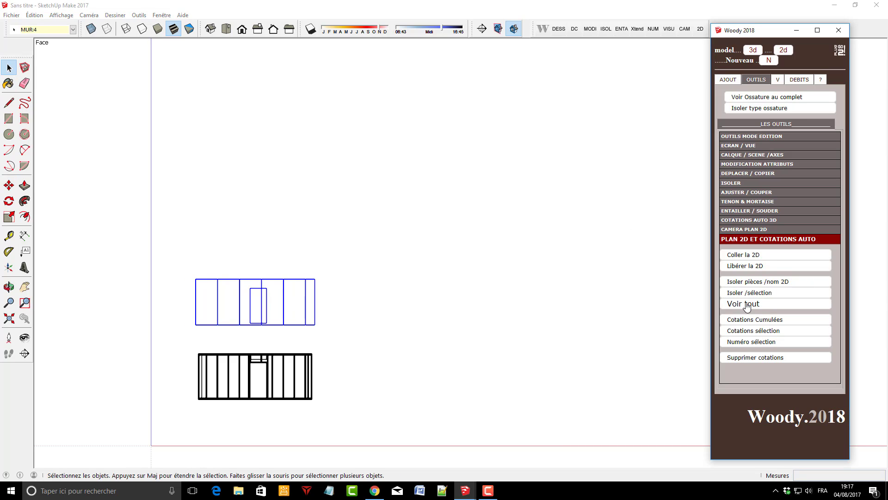
# Isolate the liteaux bardage (cladding battens) of the 2D wall plan by name
pyautogui.click(770, 295)
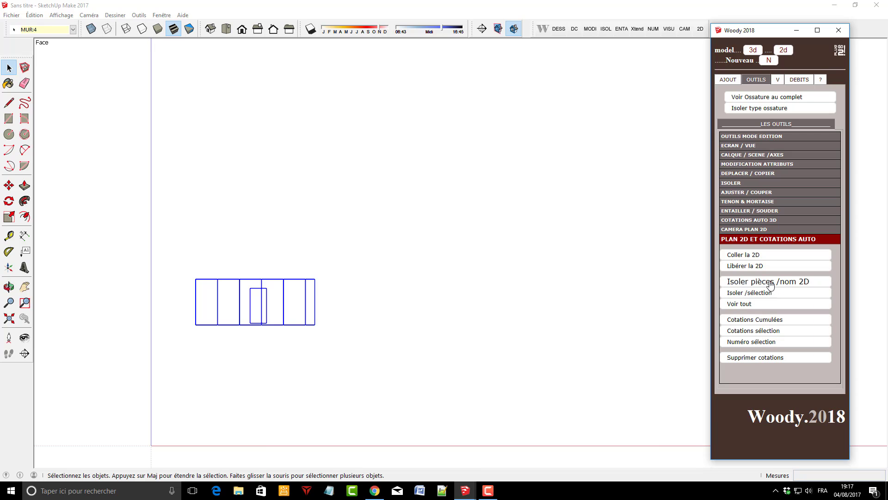
pyautogui.click(770, 283)
pyautogui.click(841, 243)
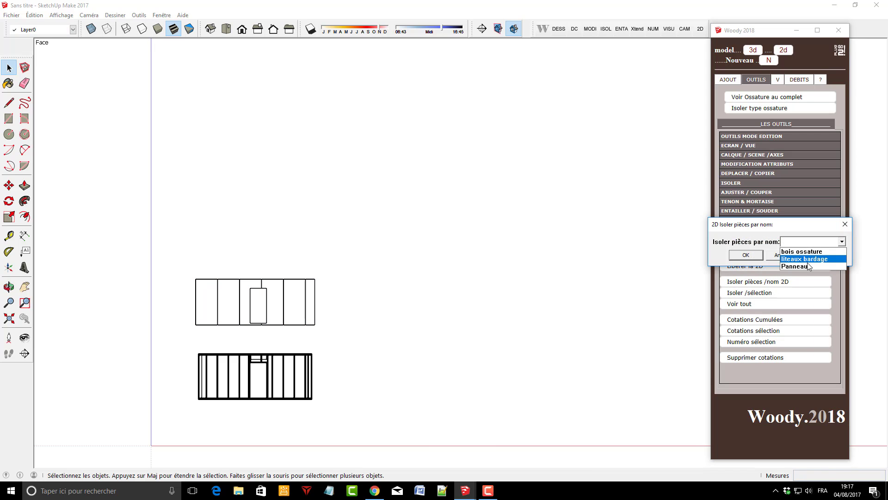
pyautogui.click(807, 264)
pyautogui.click(842, 244)
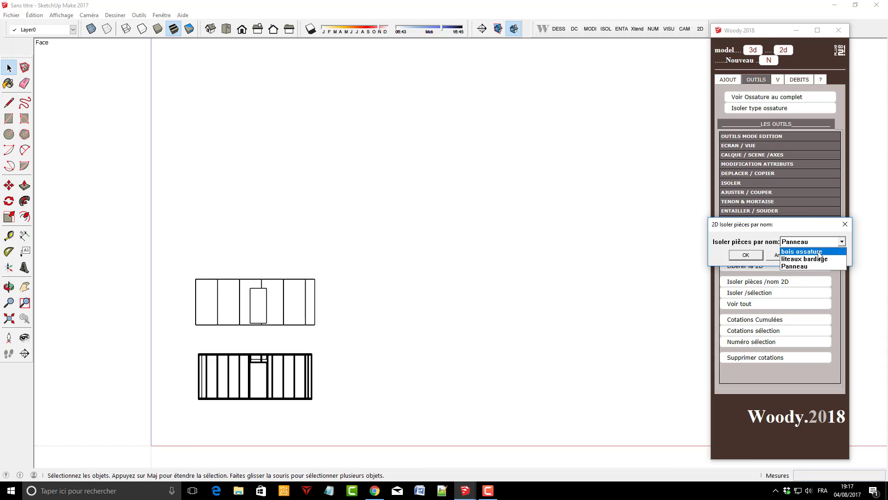
pyautogui.click(809, 251)
pyautogui.click(746, 255)
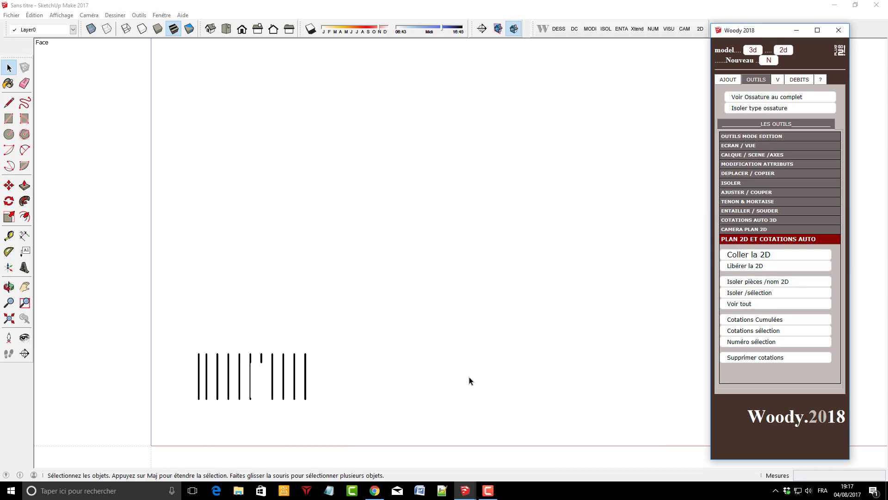
# Move the isolated cladding battens about 9.2 m straight up, above the panel view, and show all pieces again
pyautogui.moveTo(158, 337); pyautogui.dragTo(327, 416)
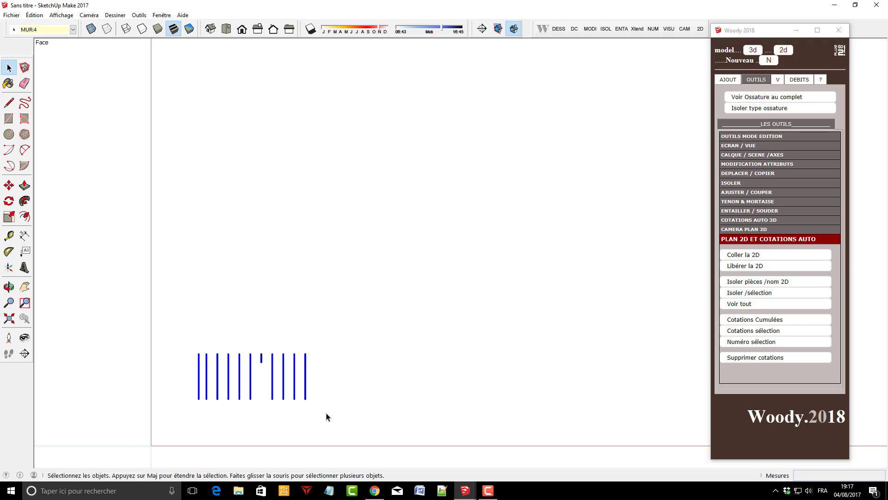
pyautogui.press('m')
pyautogui.click(305, 399)
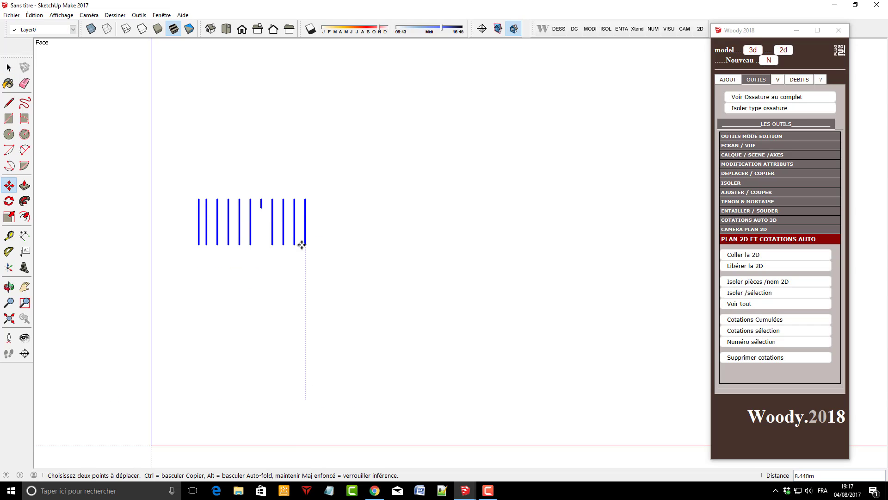
pyautogui.click(306, 230)
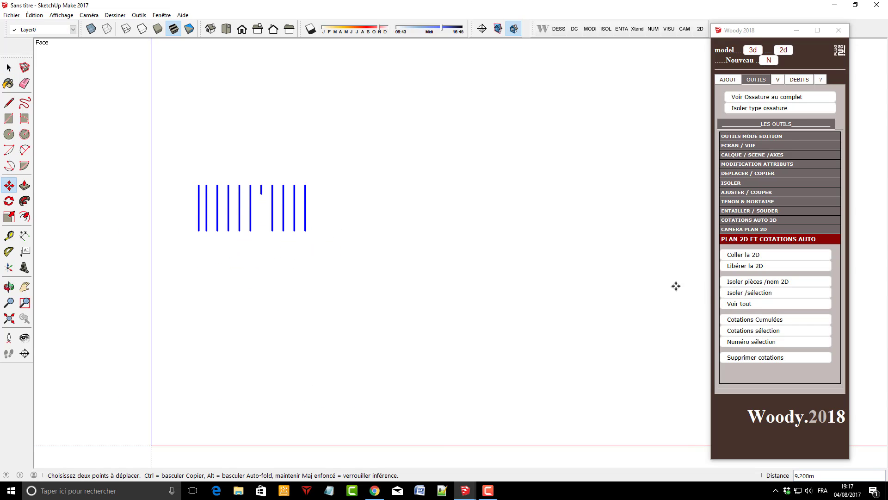
pyautogui.click(747, 309)
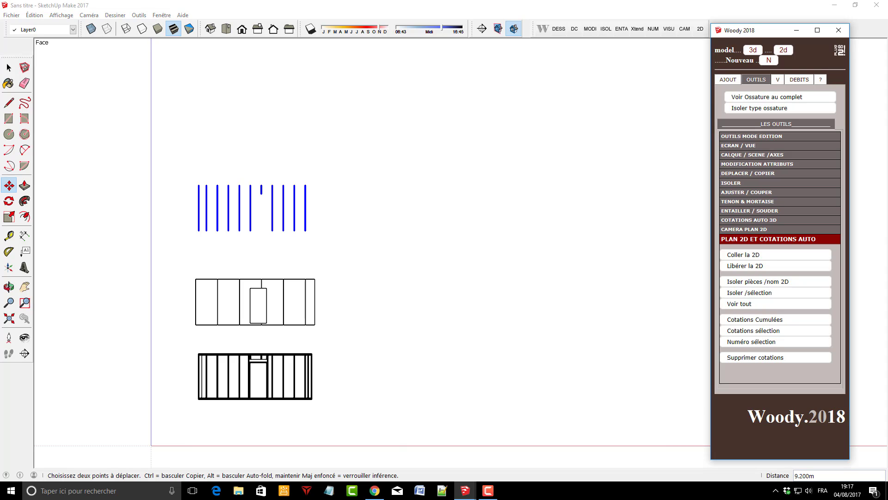
# Dimension all the panels of the 2D panel view automatically with Cotations sélection
pyautogui.click(3, 67)
pyautogui.scroll(3, 239, 286)
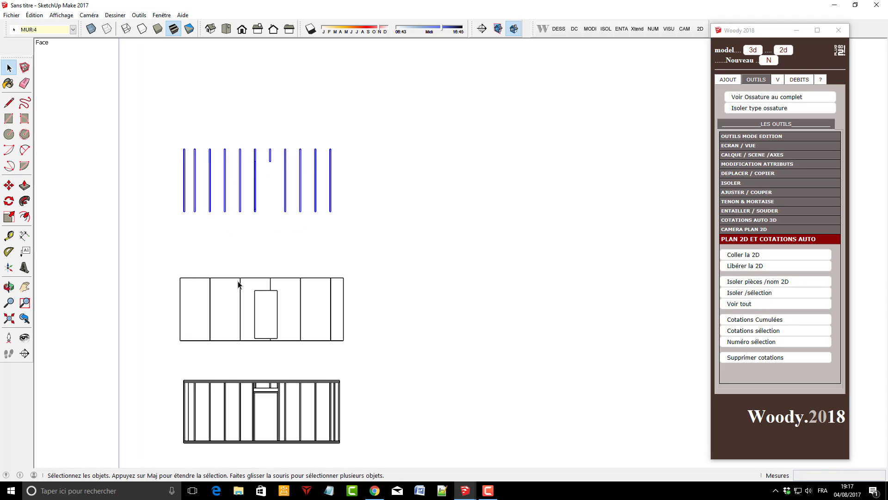
pyautogui.moveTo(161, 253)
pyautogui.mouseDown()
pyautogui.moveTo(268, 339)
pyautogui.moveTo(374, 370)
pyautogui.mouseUp()
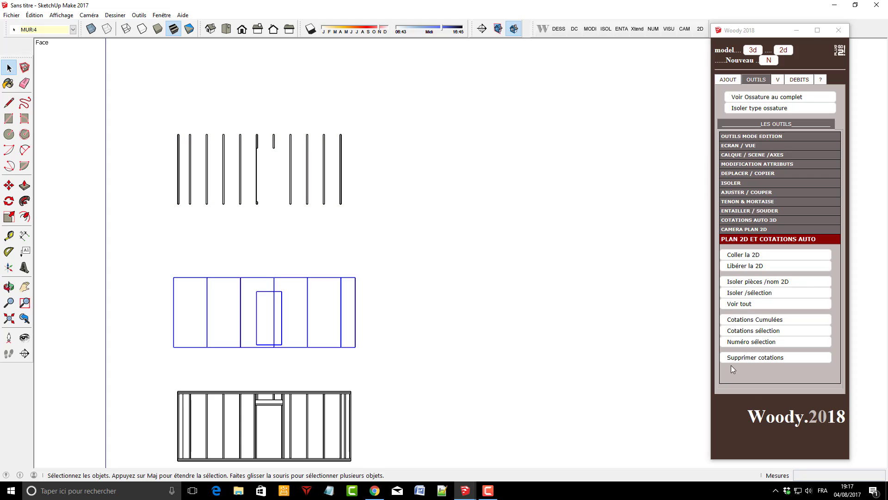
pyautogui.click(775, 331)
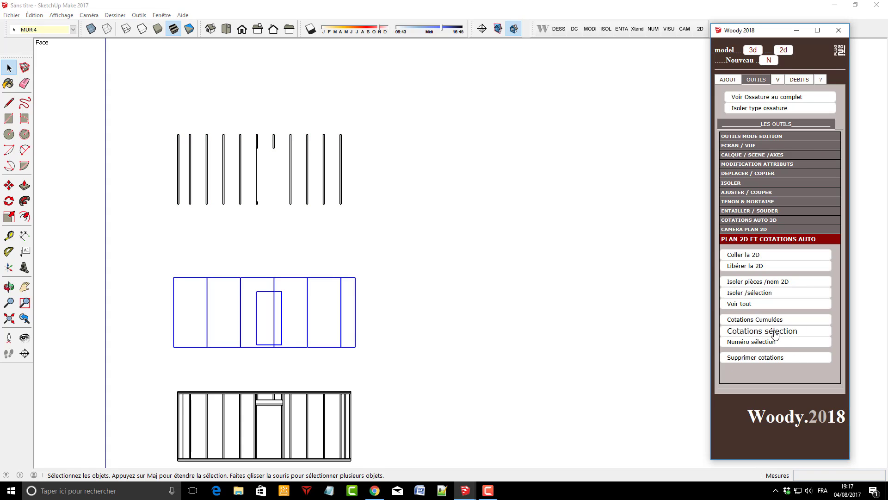
pyautogui.scroll(2, 220, 378)
pyautogui.scroll(1, 249, 337)
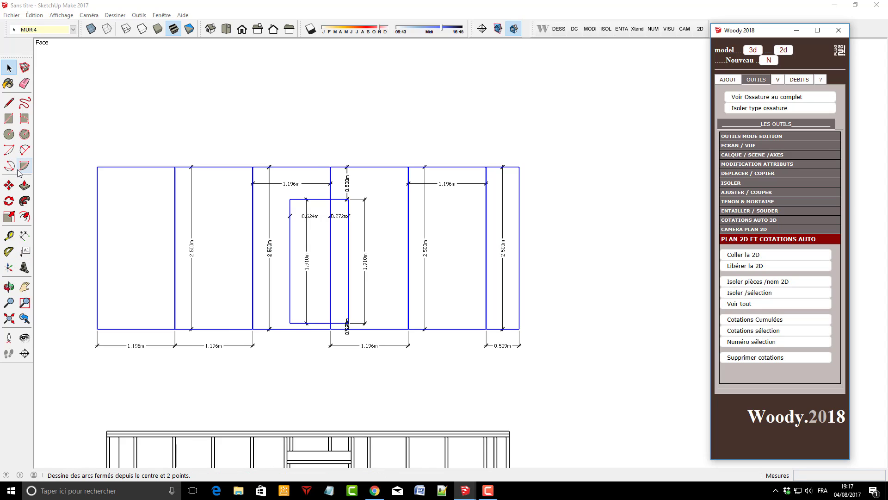
# Copy the panel view, without its dimensions, about 9.05 m horizontally to the right of the original
pyautogui.click(9, 185)
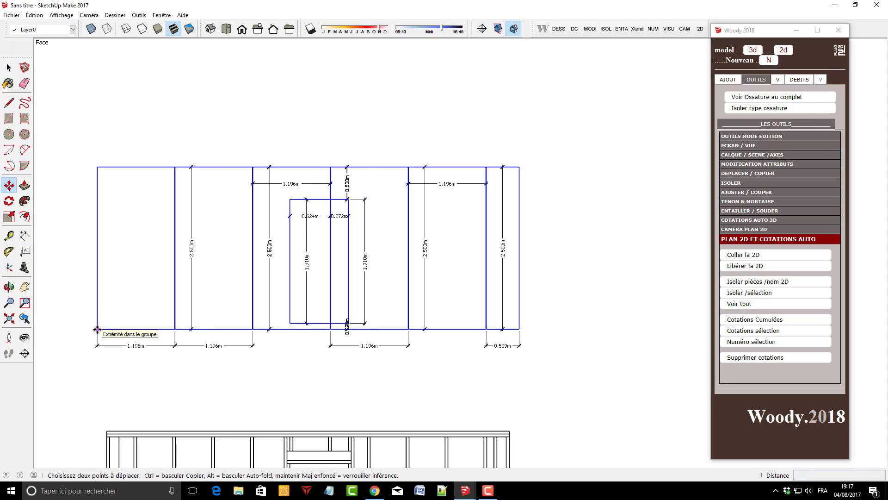
pyautogui.click(97, 328)
pyautogui.press('ctrl')
pyautogui.scroll(-2, 504, 315)
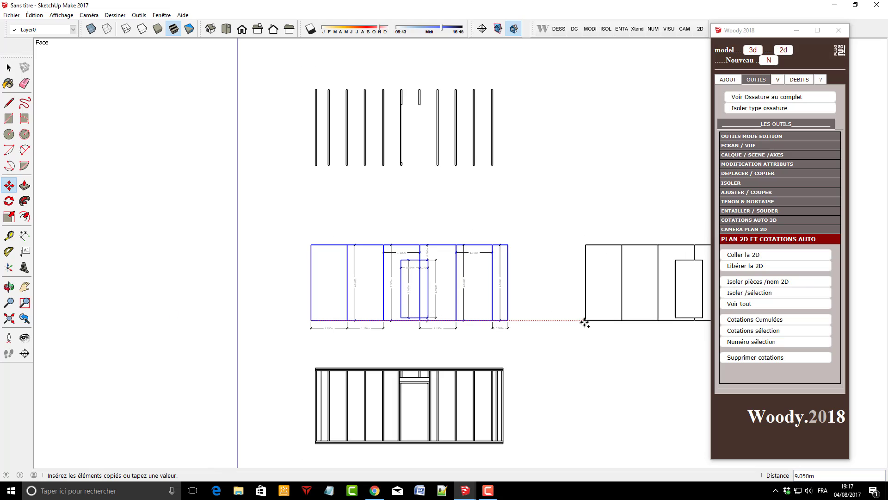
pyautogui.click(586, 321)
pyautogui.scroll(-2, 287, 287)
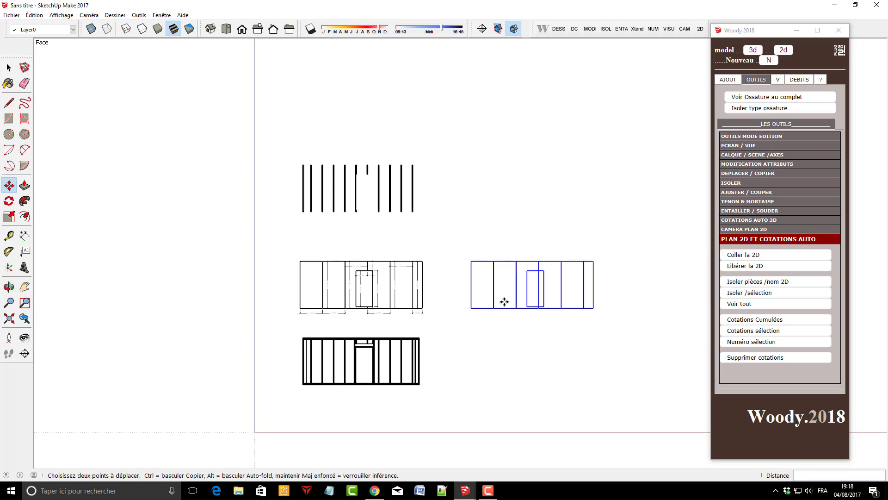
pyautogui.scroll(2, 594, 308)
# Label all the panels of the copied view with their piece numbers using Numéro sélection and check the labels
pyautogui.click(9, 68)
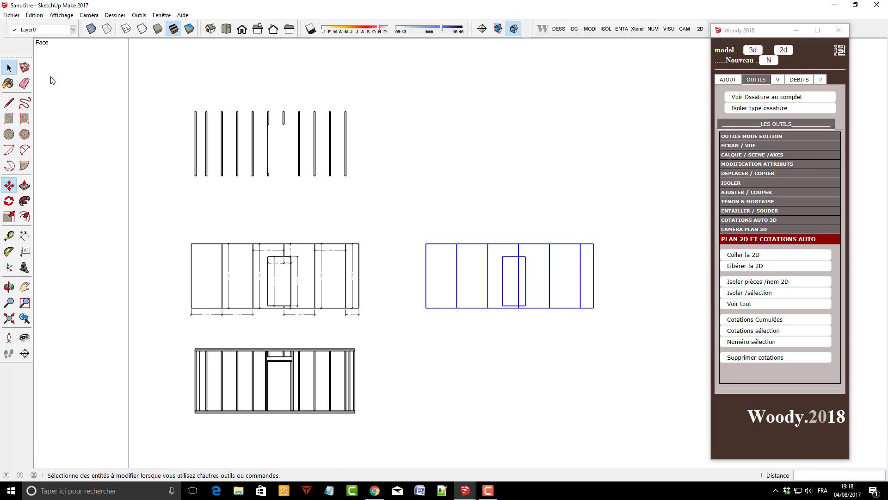
pyautogui.scroll(2, 608, 278)
pyautogui.click(628, 294)
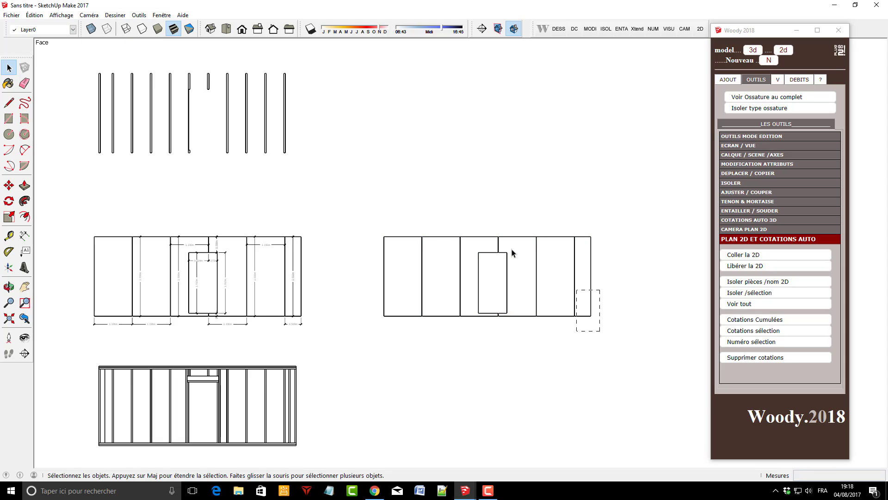
pyautogui.moveTo(350, 221); pyautogui.dragTo(350, 220)
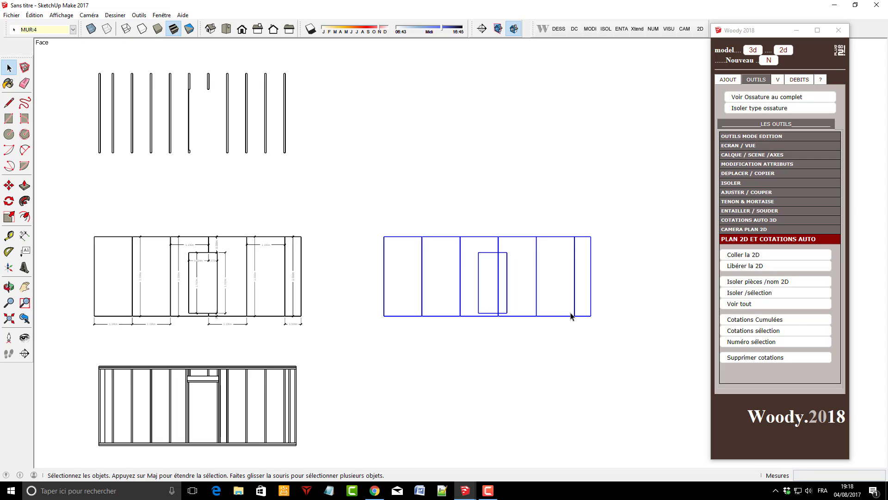
pyautogui.click(740, 343)
pyautogui.scroll(2, 480, 269)
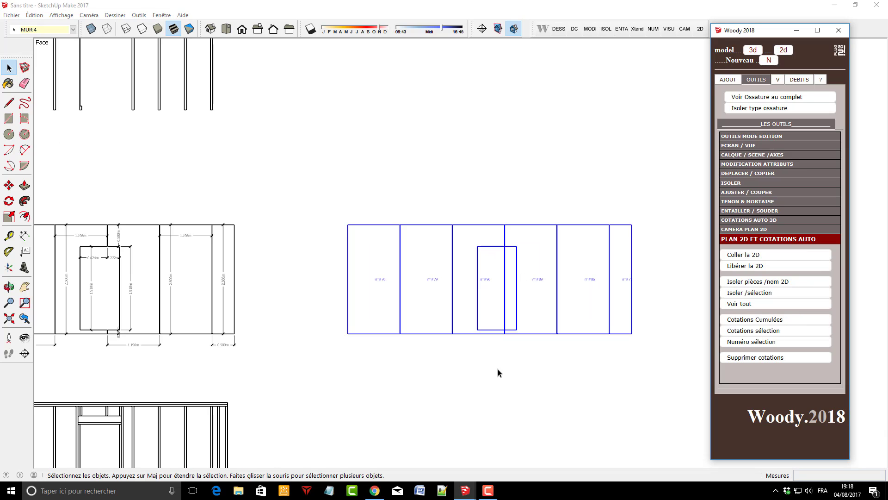
pyautogui.click(368, 263)
pyautogui.scroll(4, 368, 264)
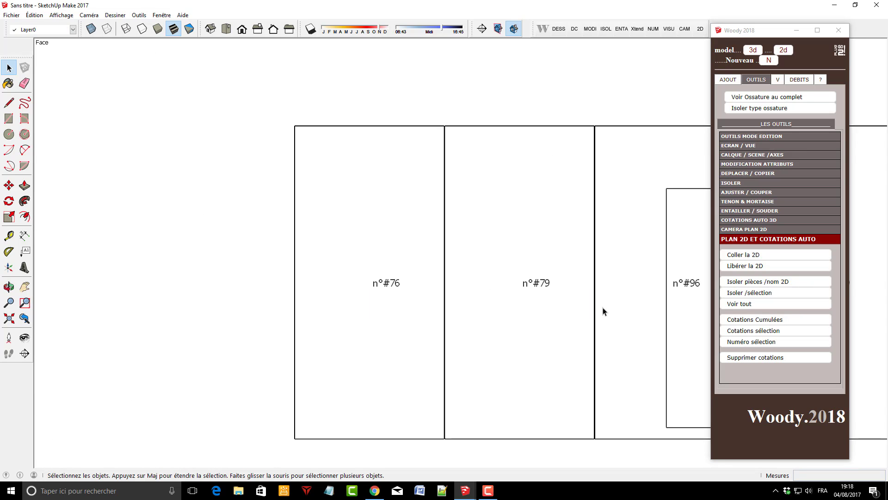
pyautogui.scroll(-6, 604, 310)
pyautogui.scroll(3, 647, 321)
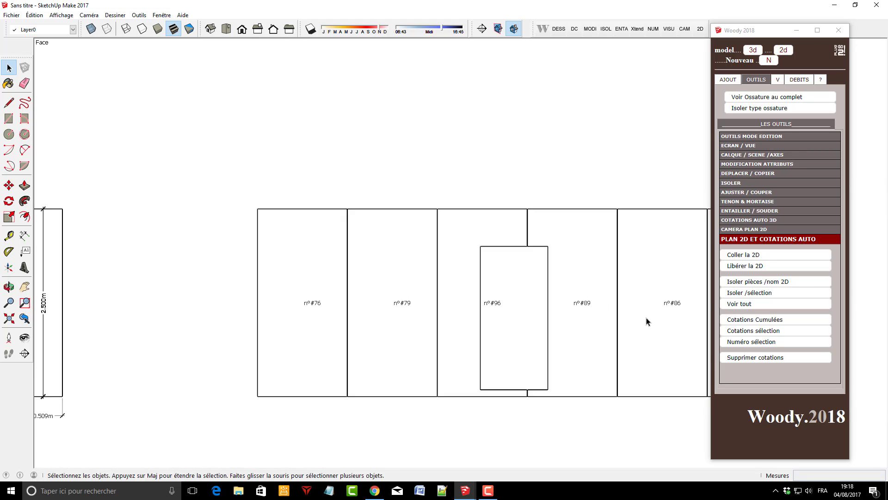
# Examine the 2D wall elevations, including the panel dimensions, the panel numbers and the timber frame
pyautogui.scroll(-5, 647, 321)
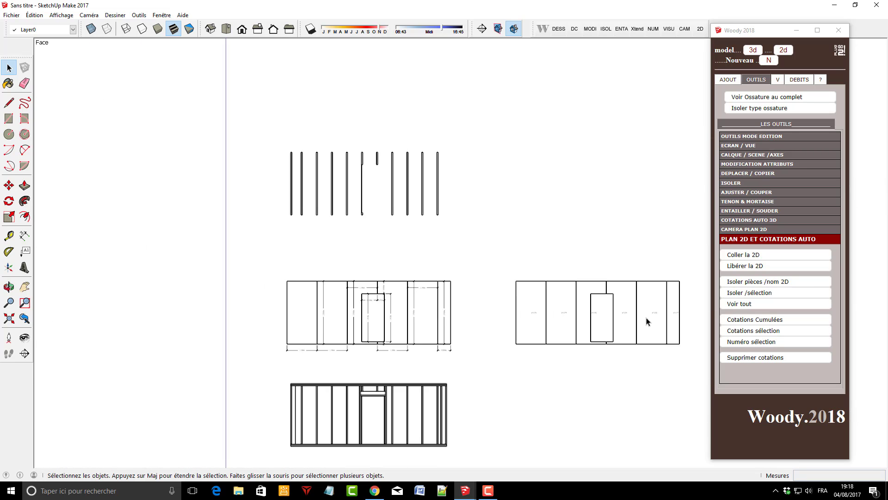
pyautogui.scroll(-1, 647, 321)
pyautogui.scroll(3, 633, 427)
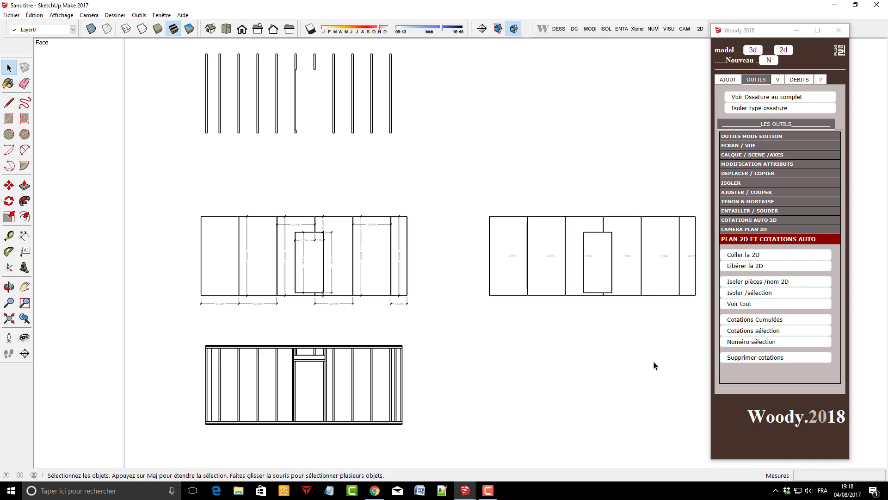
pyautogui.scroll(2, 266, 469)
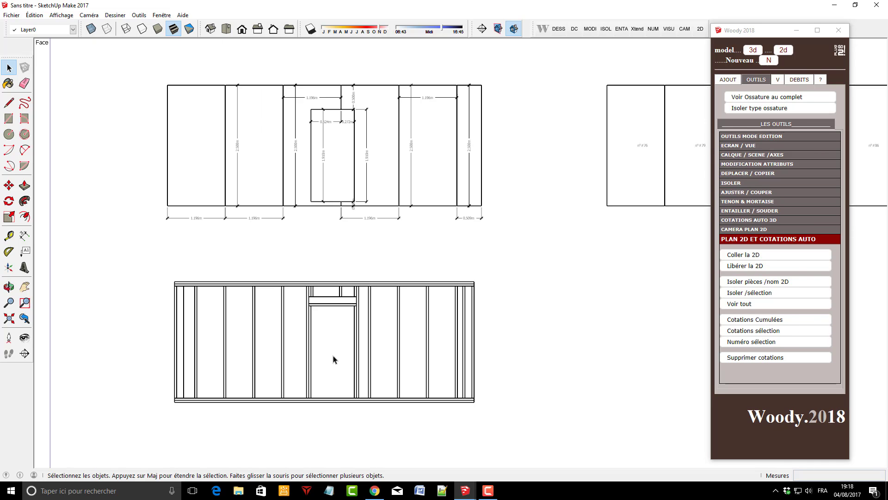
pyautogui.scroll(-2, 267, 393)
pyautogui.scroll(5, 634, 196)
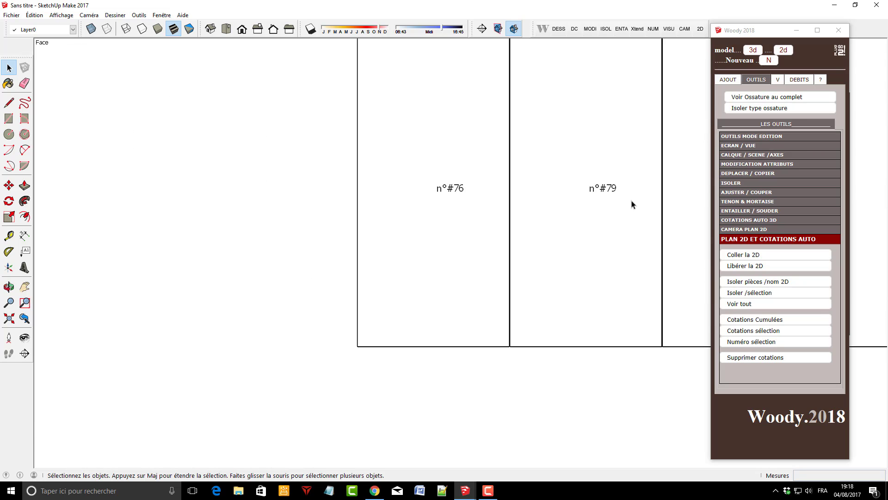
pyautogui.scroll(-6, 633, 204)
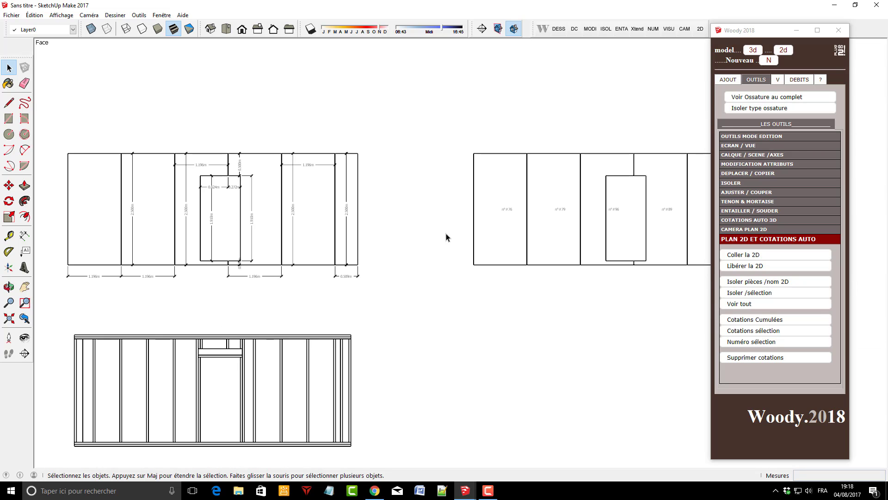
pyautogui.scroll(-1, 447, 237)
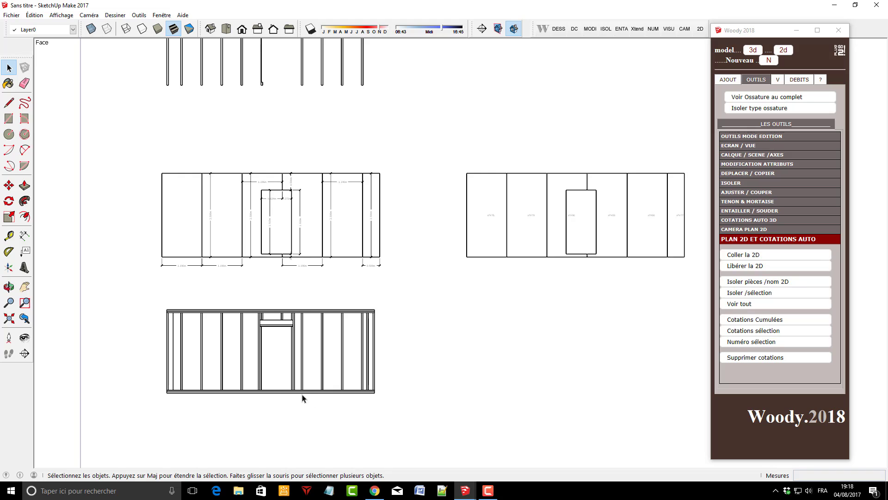
pyautogui.scroll(5, 329, 119)
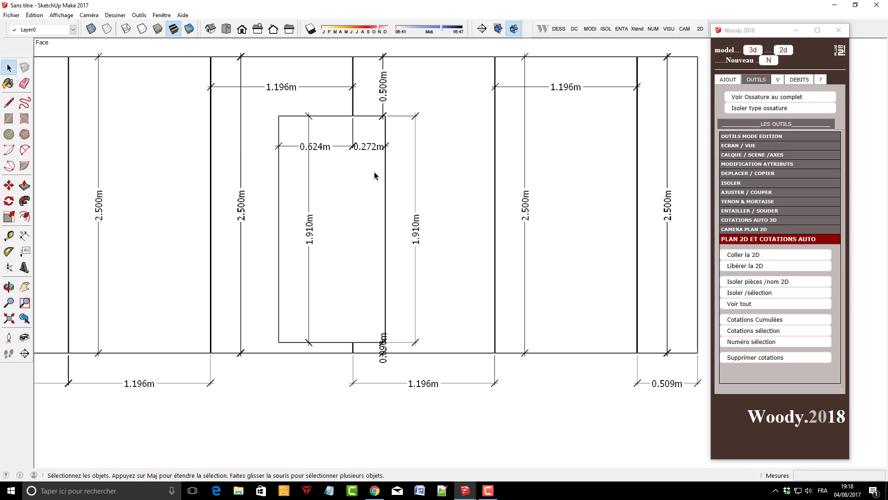
pyautogui.scroll(-4, 375, 250)
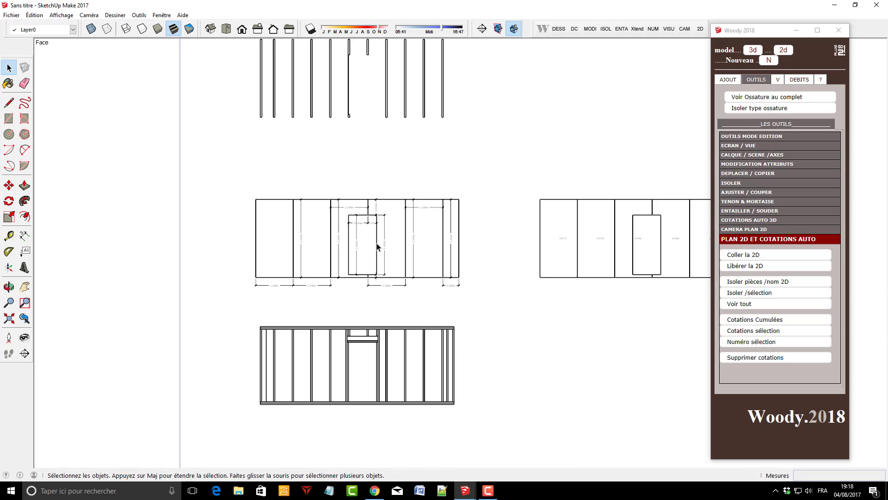
pyautogui.scroll(-2, 376, 243)
pyautogui.scroll(2, 373, 339)
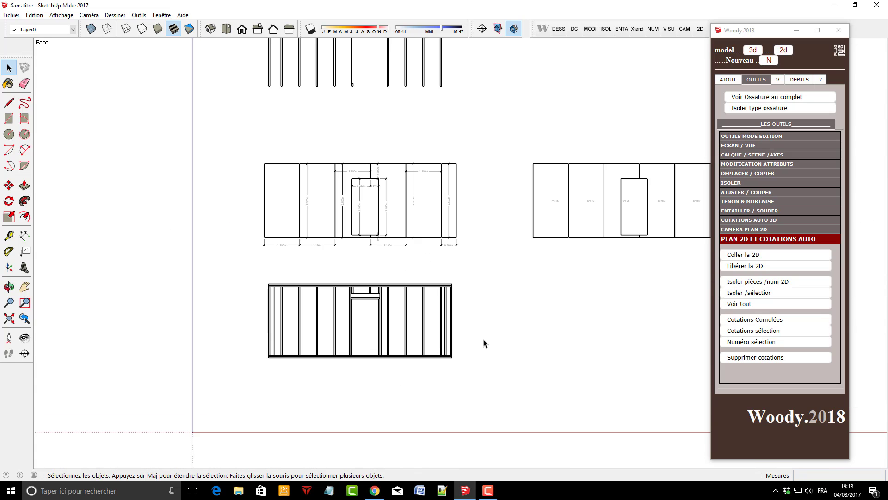
# Isolate the vertical studs of the timber frame elevation
pyautogui.moveTo(257, 336); pyautogui.dragTo(257, 337)
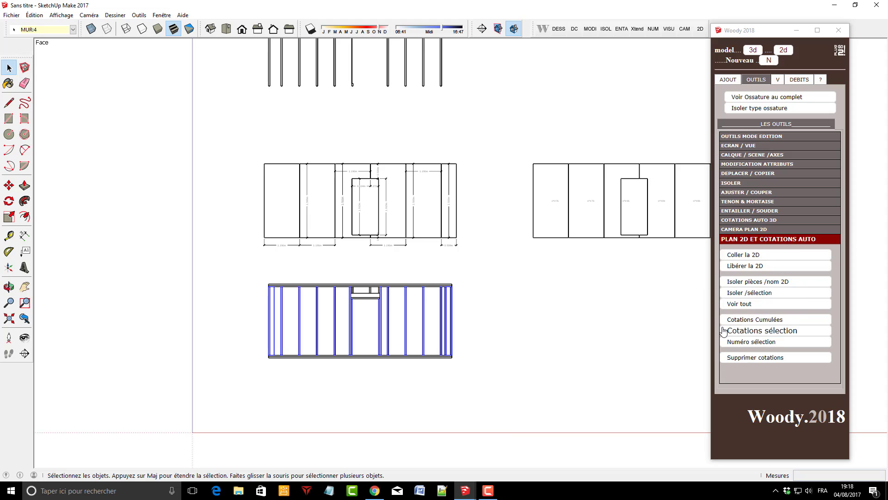
pyautogui.click(757, 296)
pyautogui.click(285, 328)
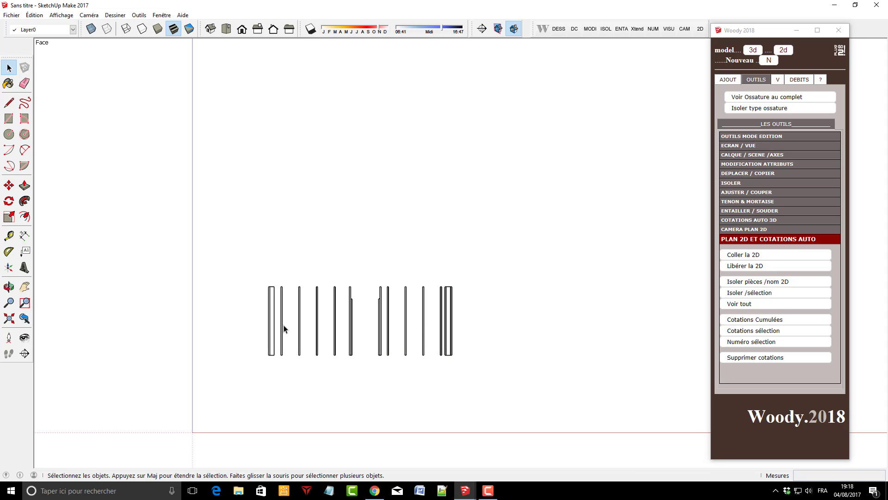
# Add cumulative dimensions to the isolated studs, taking the outermost stud nearest the origin as the reference
pyautogui.click(269, 338)
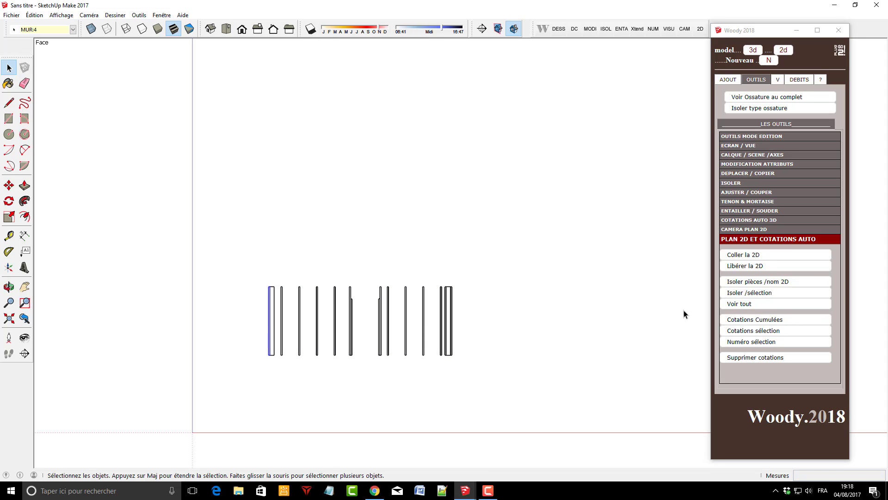
pyautogui.click(770, 326)
pyautogui.click(553, 350)
pyautogui.scroll(1, 350, 425)
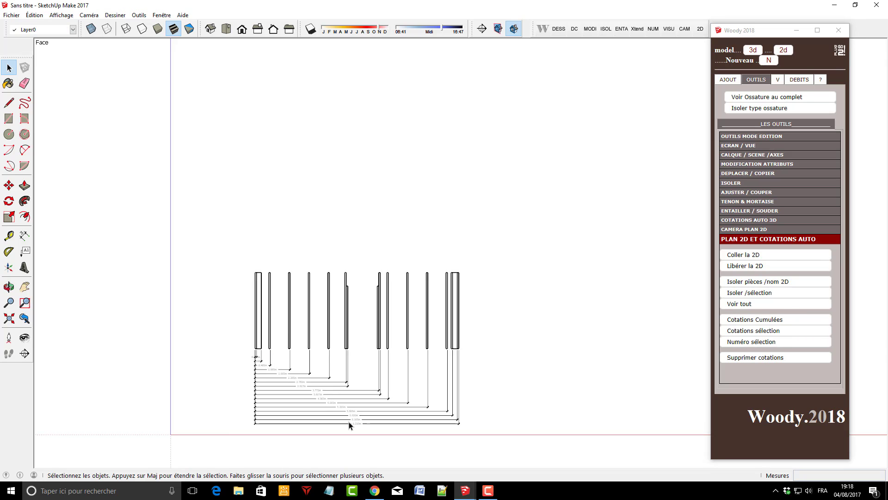
pyautogui.scroll(2, 349, 425)
pyautogui.scroll(2, 257, 449)
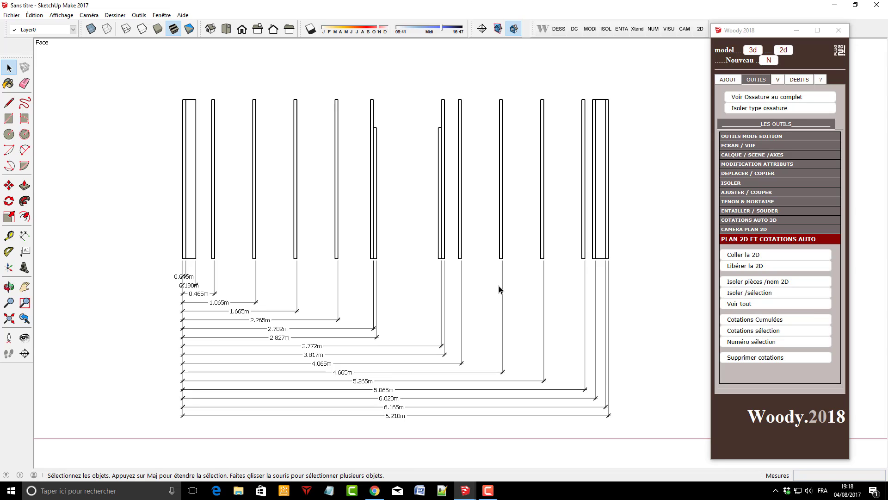
# Show all hidden pieces again and dimension the lintel and the short pieces above the door opening
pyautogui.click(735, 303)
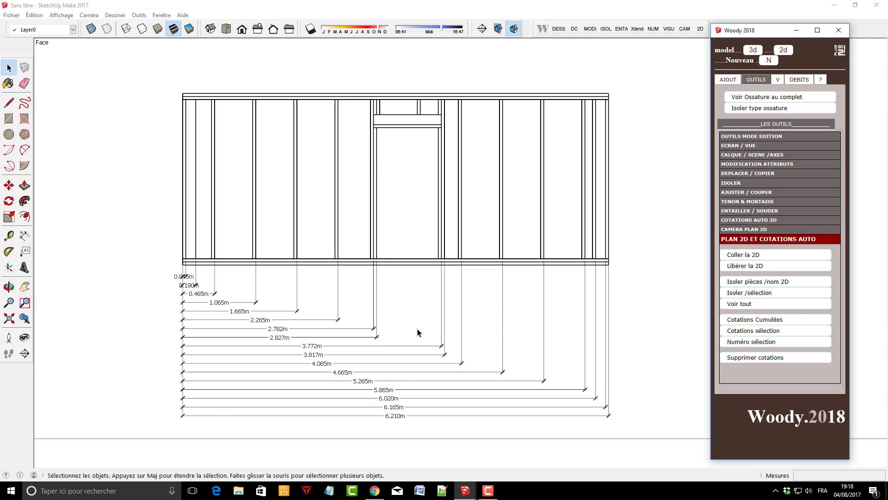
pyautogui.click(392, 156)
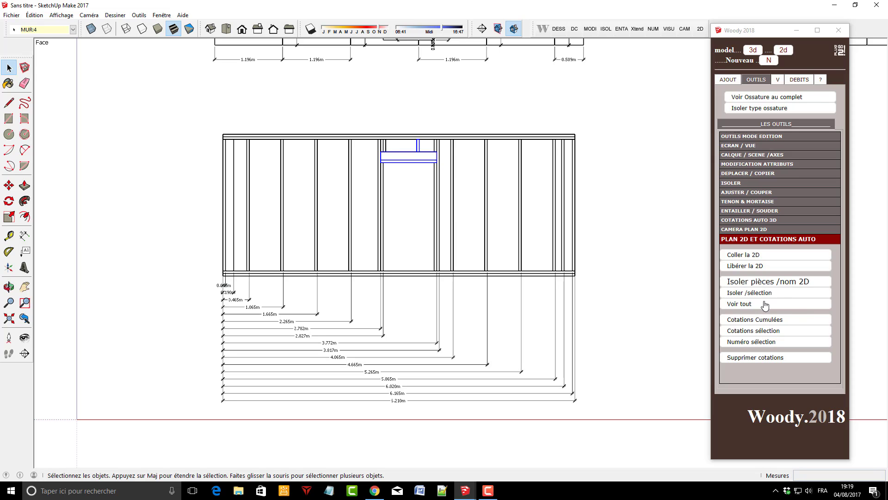
pyautogui.click(781, 331)
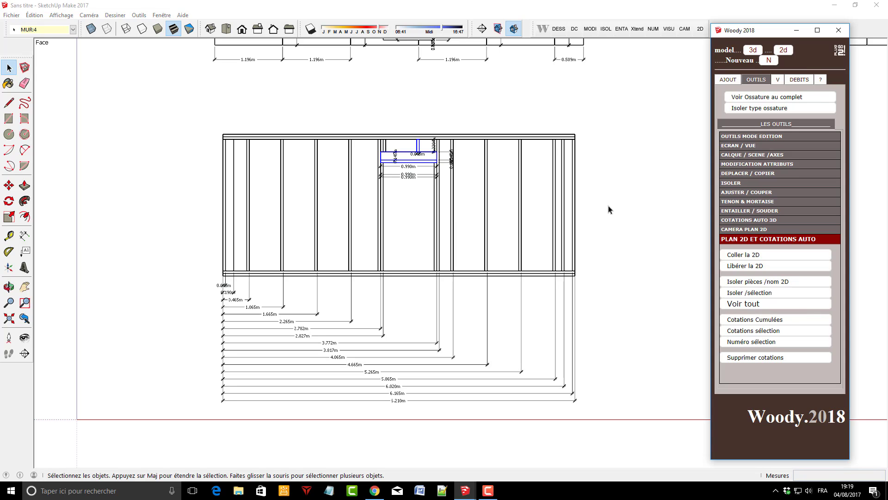
pyautogui.click(615, 194)
# Dimension three pieces in the separate upper row: the last full-height batten, the short batten and the notched one at the door opening
pyautogui.scroll(-5, 479, 278)
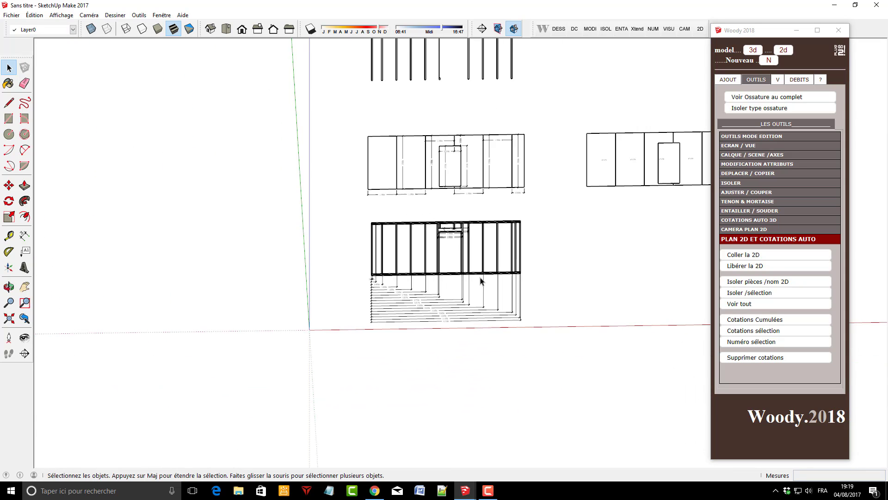
pyautogui.scroll(6, 552, 193)
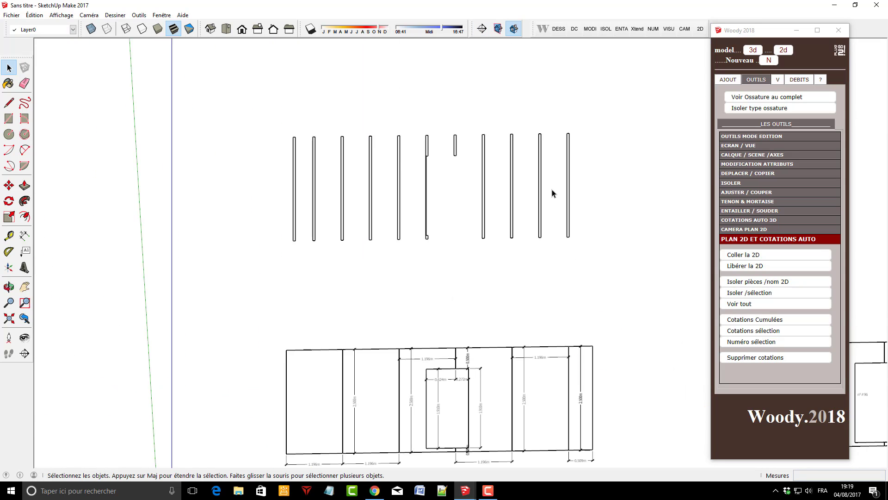
pyautogui.click(568, 194)
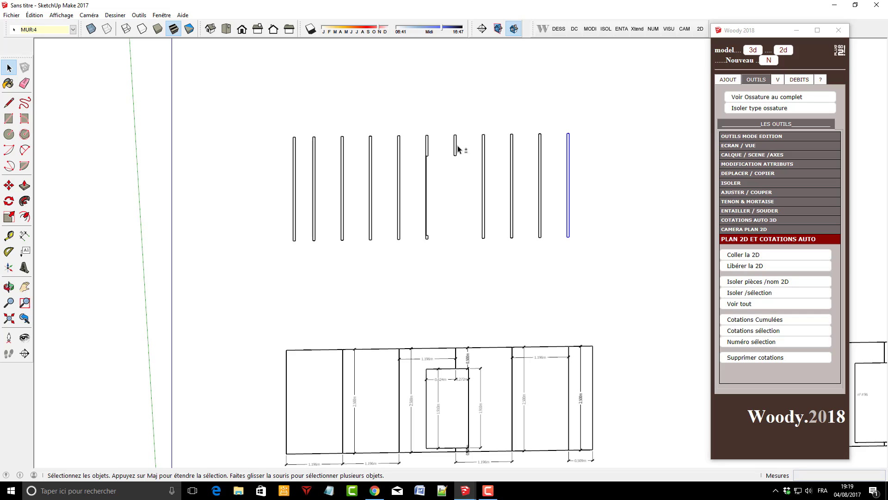
pyautogui.keyDown('shift'); pyautogui.click(457, 144); pyautogui.keyUp('shift')
pyautogui.keyDown('shift'); pyautogui.click(427, 219); pyautogui.keyUp('shift')
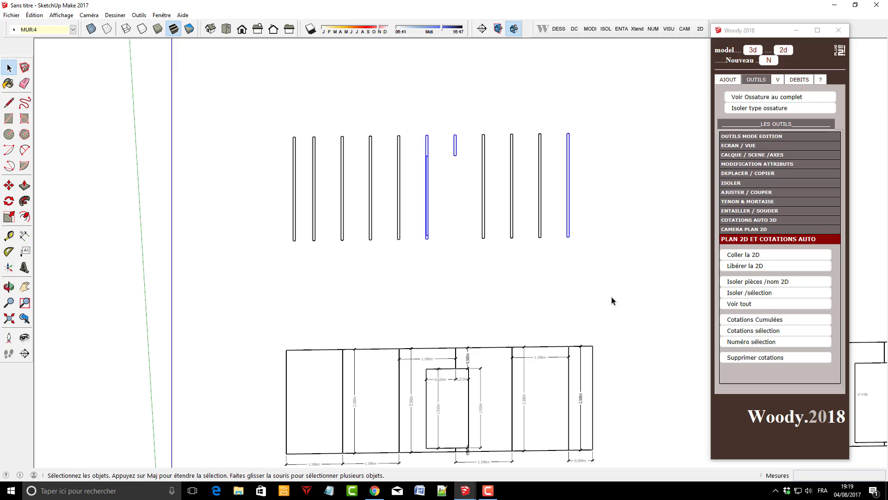
pyautogui.click(780, 331)
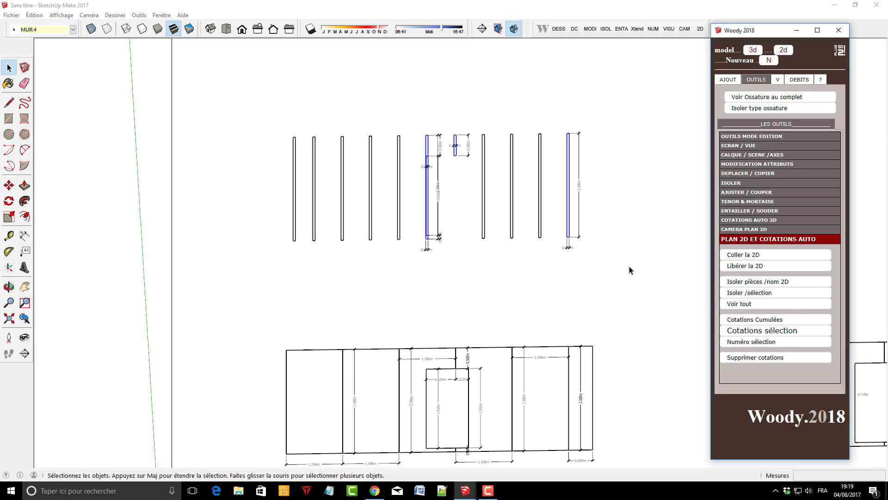
pyautogui.scroll(4, 428, 153)
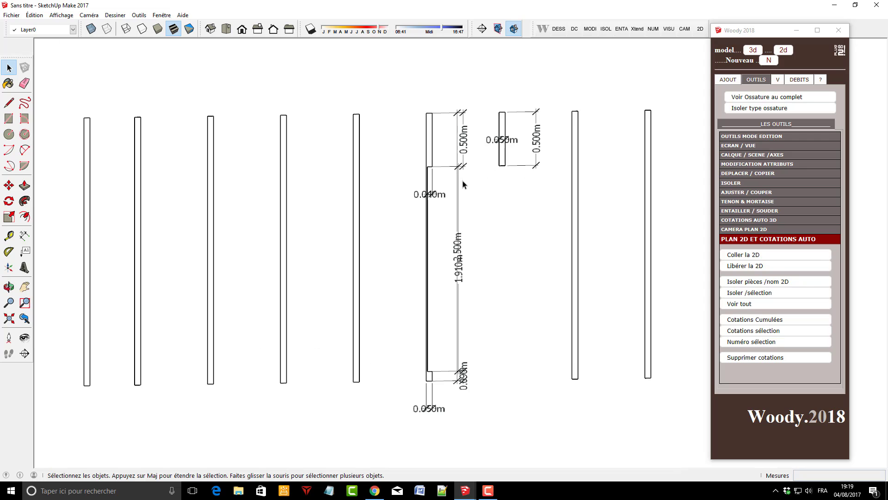
pyautogui.scroll(-1, 462, 184)
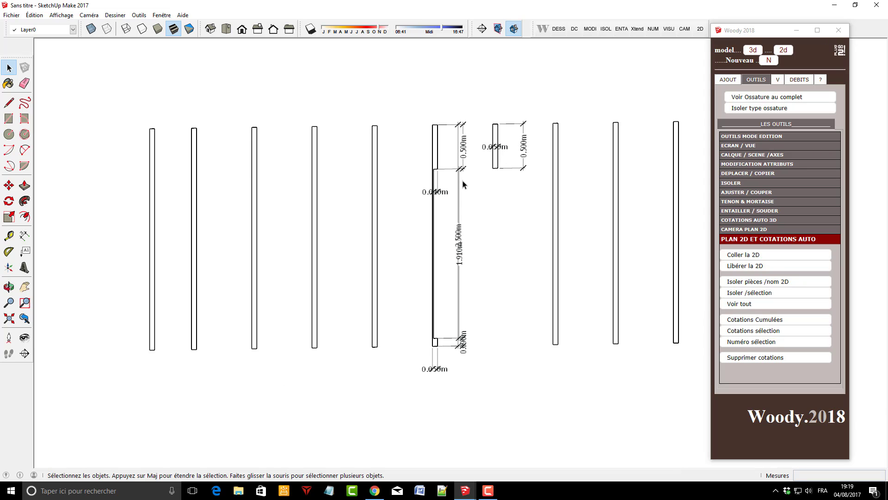
# Copy the whole timber frame elevation with its lintel dimensions about 9.01 m along the red axis, beneath the numbered panel elevation
pyautogui.scroll(-6, 463, 184)
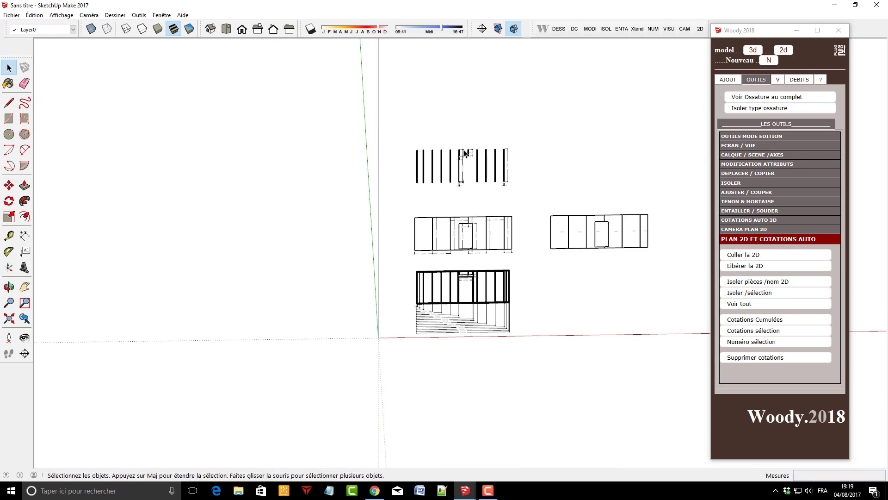
pyautogui.scroll(1, 563, 309)
pyautogui.scroll(2, 573, 300)
pyautogui.scroll(-2, 585, 293)
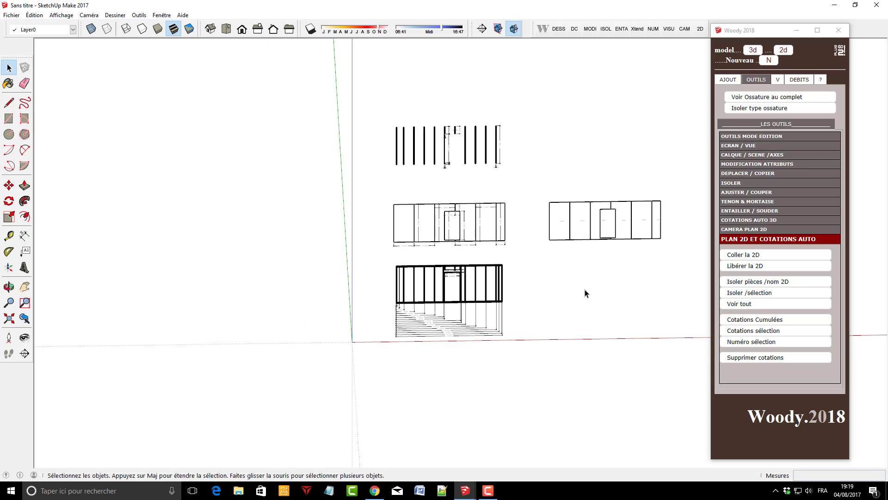
pyautogui.scroll(3, 648, 250)
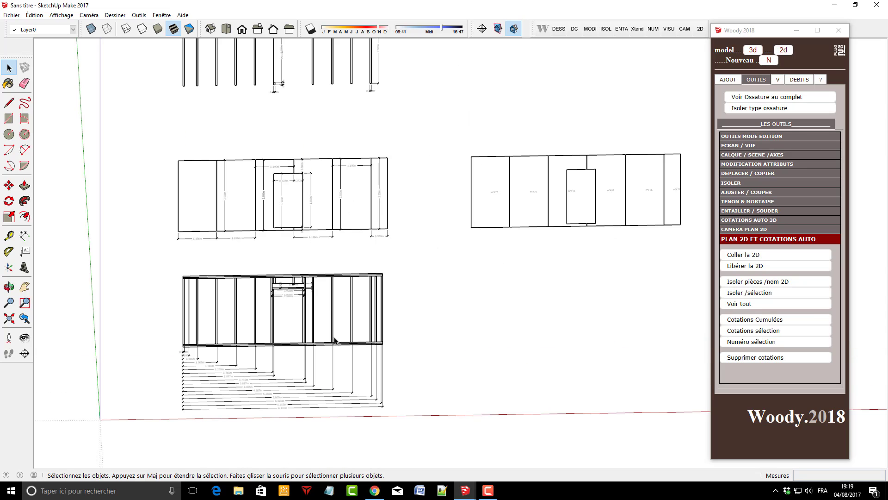
pyautogui.moveTo(410, 325)
pyautogui.mouseDown()
pyautogui.moveTo(234, 297)
pyautogui.moveTo(167, 301)
pyautogui.mouseUp()
pyautogui.moveTo(103, 263); pyautogui.dragTo(105, 265)
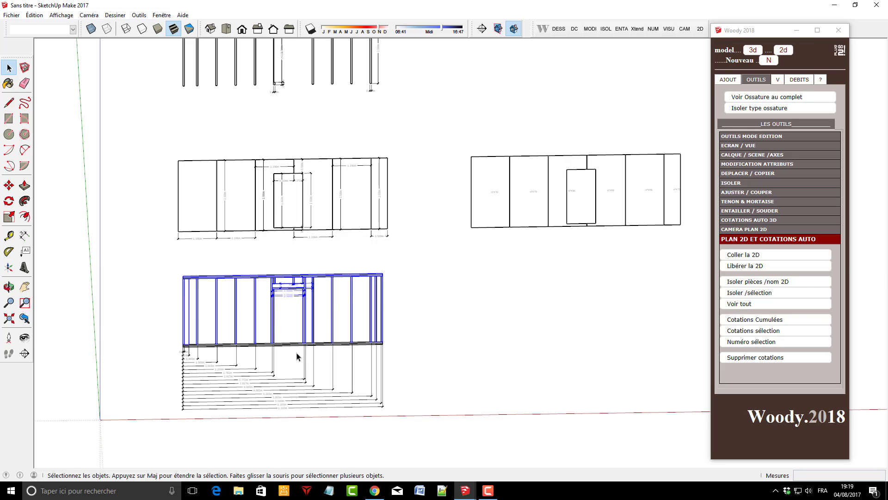
pyautogui.keyDown('shift'); pyautogui.click(284, 344); pyautogui.keyUp('shift')
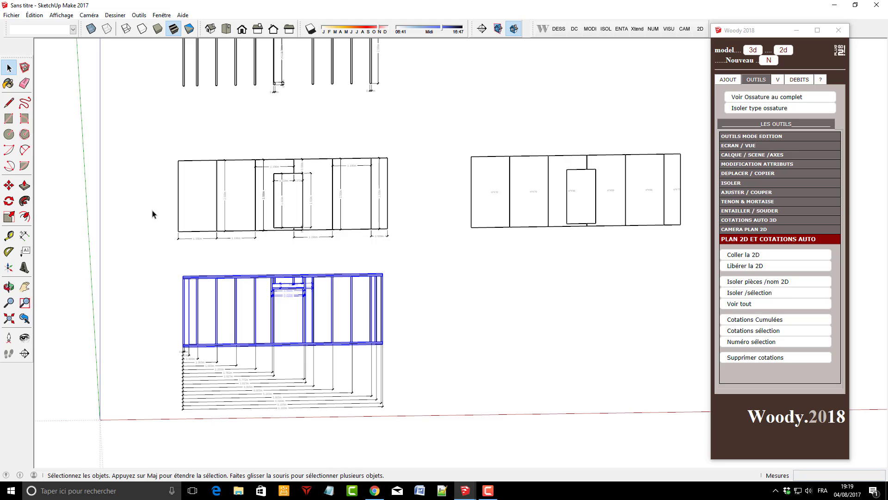
pyautogui.click(11, 187)
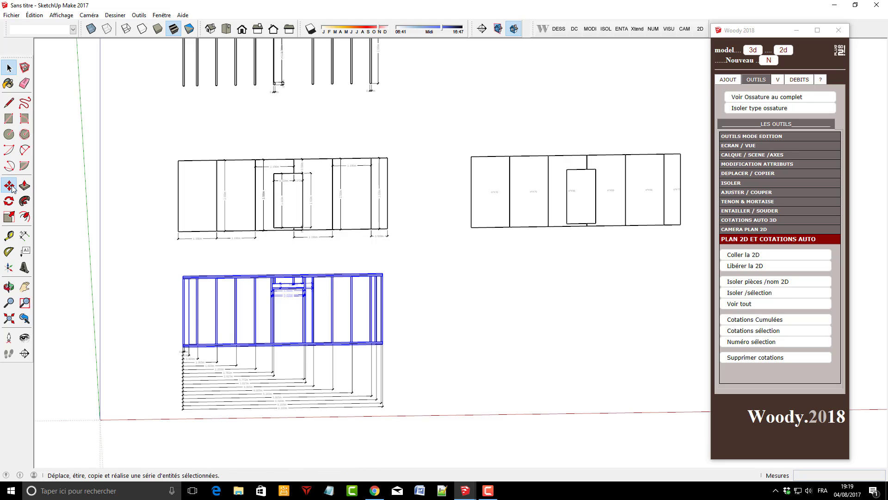
pyautogui.press('ctrl')
pyautogui.click(182, 347)
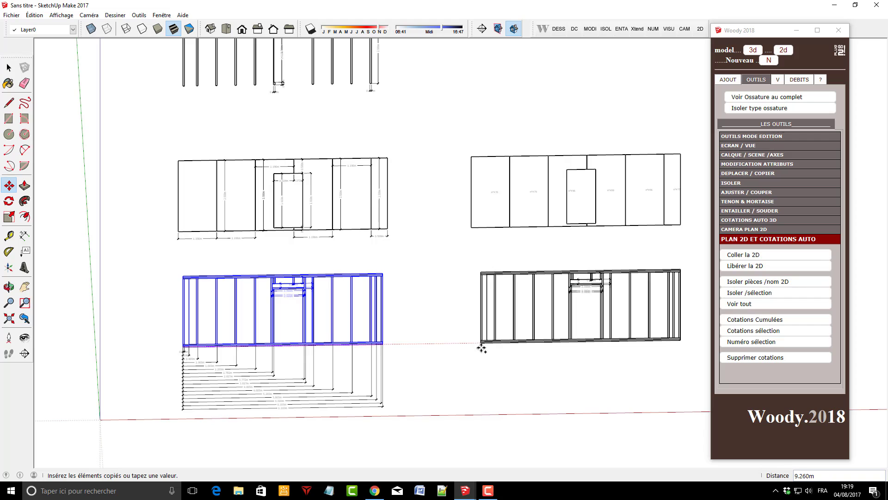
pyautogui.click(472, 343)
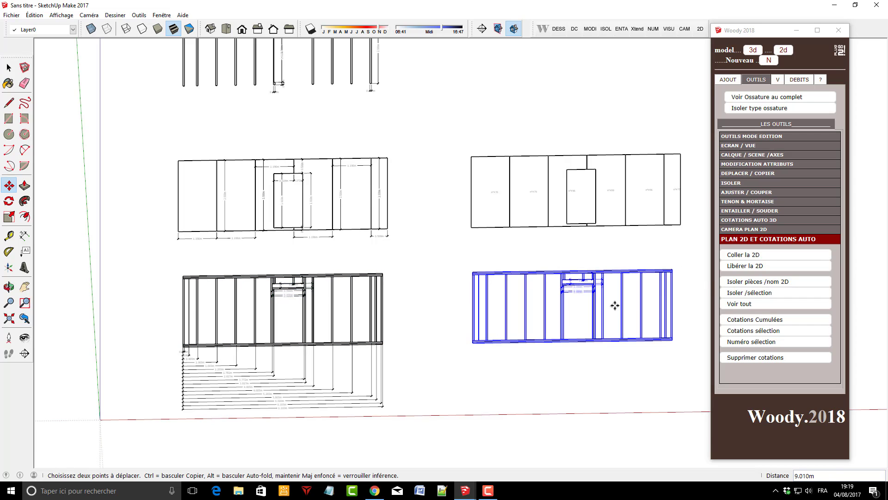
pyautogui.scroll(2, 615, 305)
pyautogui.click(9, 68)
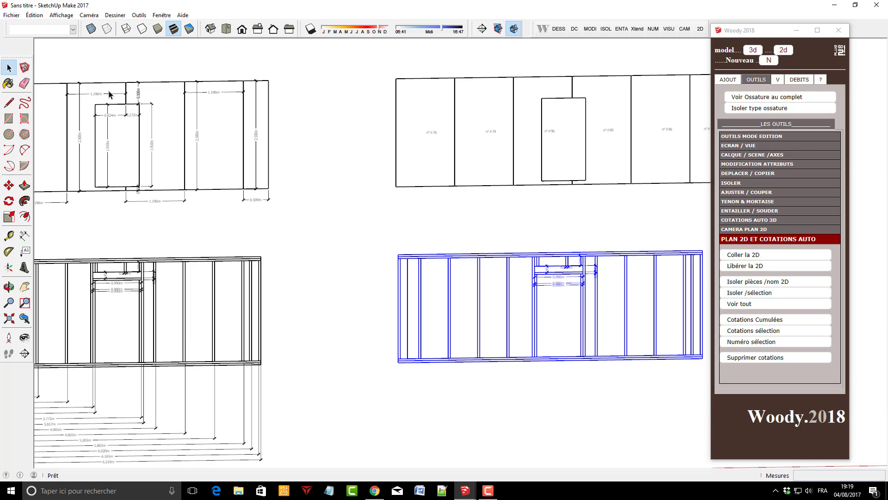
pyautogui.click(348, 139)
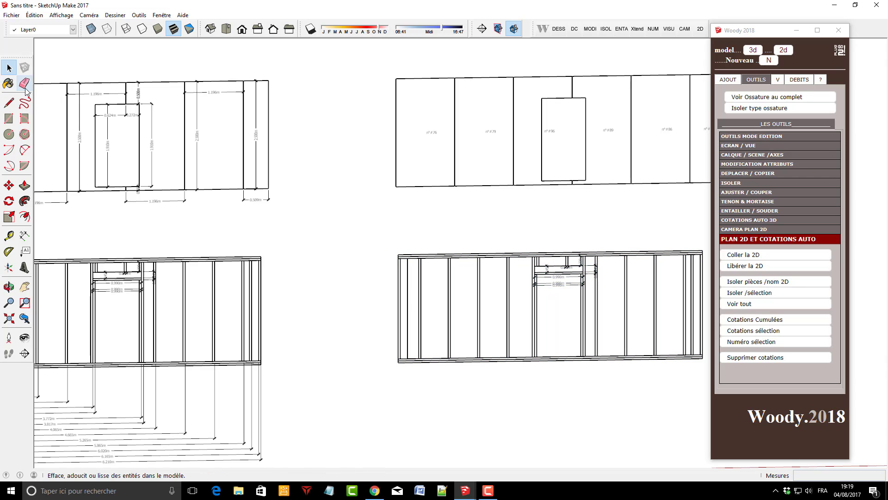
# Erase the lintel and short-piece dimensions around the door opening in the copied timber frame elevation
pyautogui.click(25, 83)
pyautogui.scroll(2, 604, 256)
pyautogui.scroll(3, 539, 247)
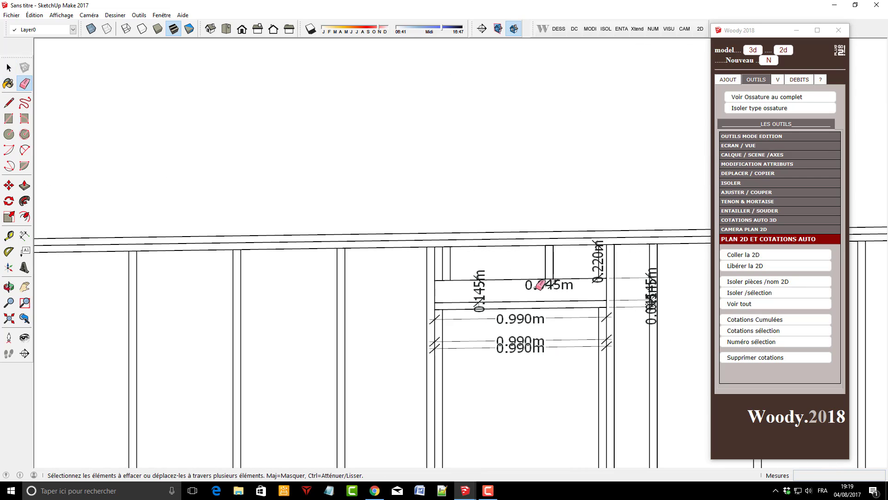
pyautogui.click(482, 284)
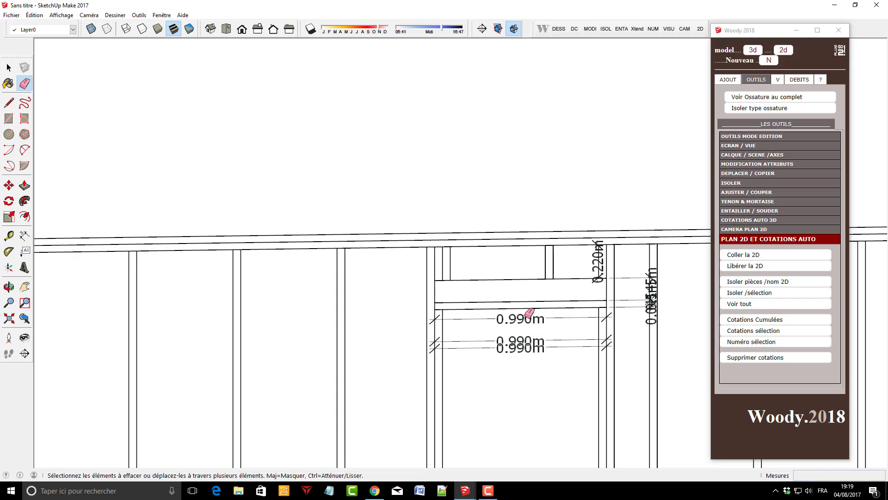
pyautogui.moveTo(529, 312); pyautogui.dragTo(540, 357)
pyautogui.click(604, 276)
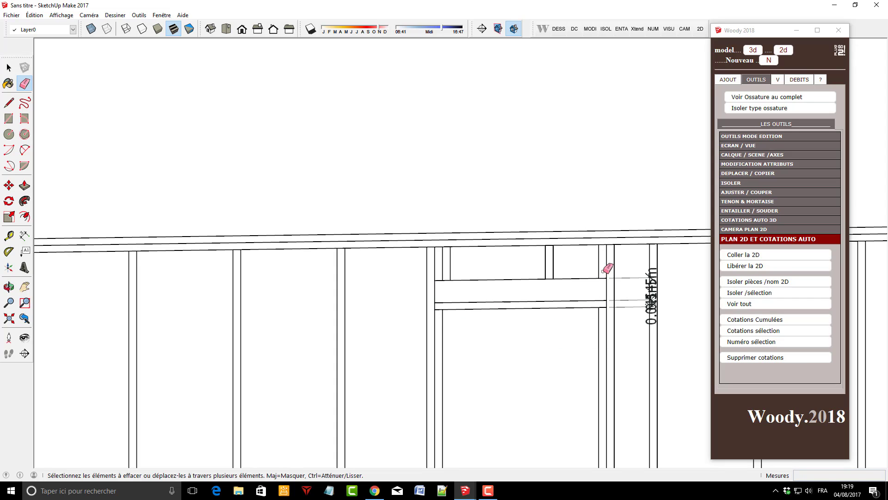
pyautogui.click(647, 321)
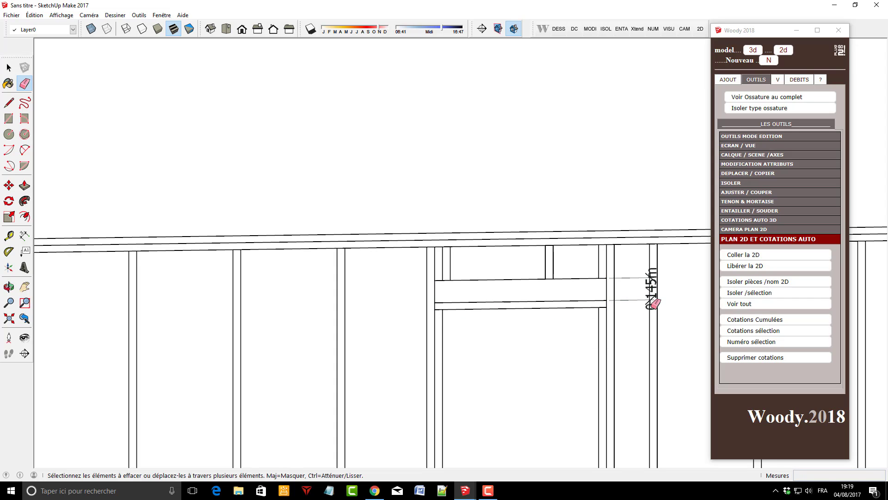
pyautogui.click(654, 302)
pyautogui.scroll(-6, 462, 224)
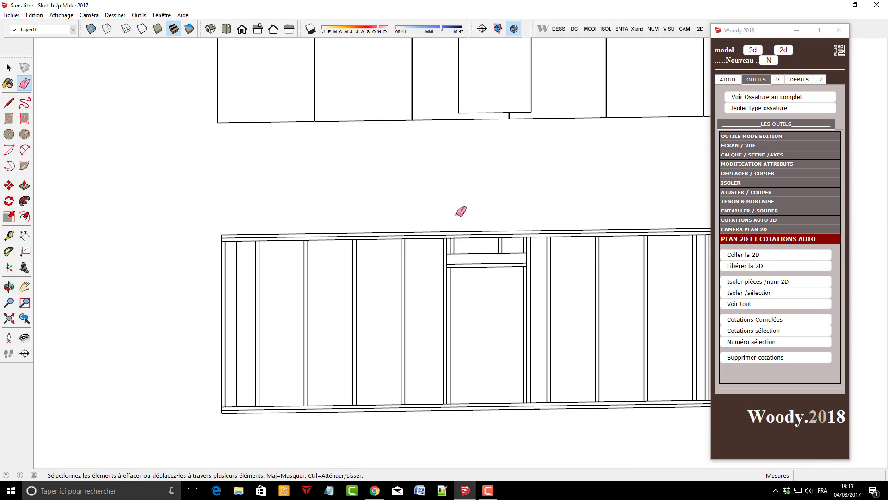
# Add piece numbers to all members of the undimensioned frame elevation
pyautogui.click(8, 67)
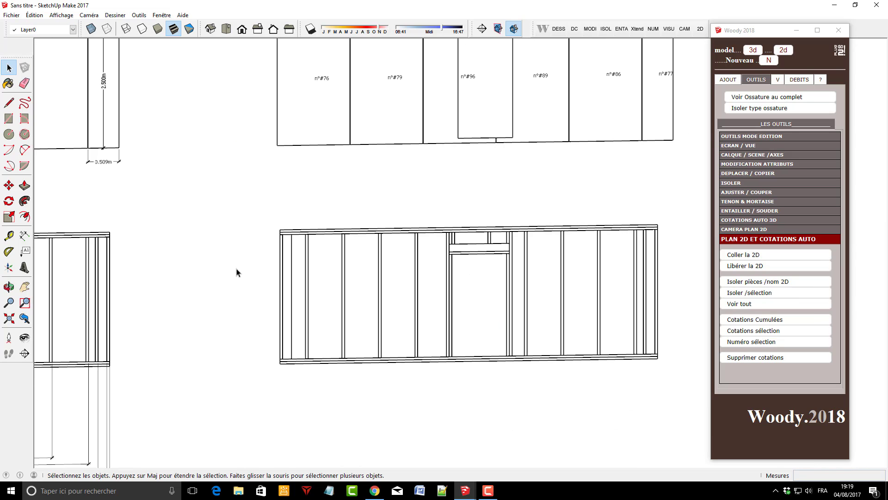
pyautogui.scroll(-2, 252, 260)
pyautogui.moveTo(236, 231); pyautogui.dragTo(630, 384)
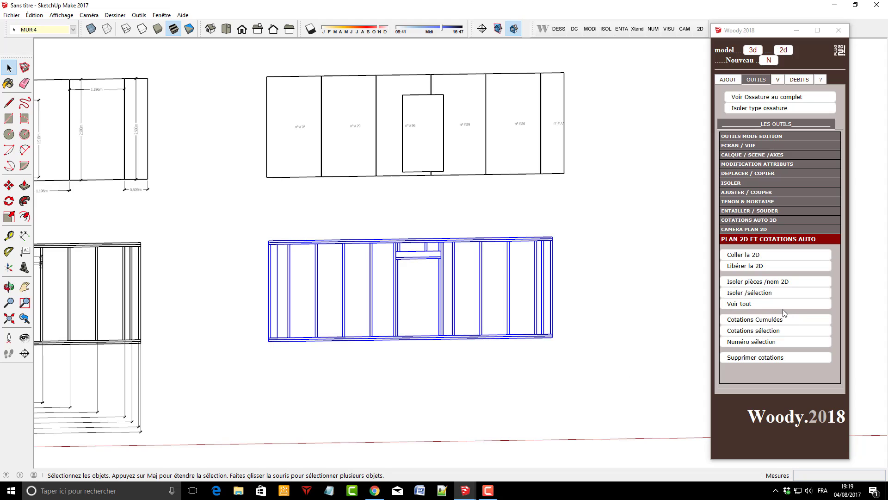
pyautogui.click(763, 346)
pyautogui.click(452, 294)
pyautogui.scroll(4, 454, 290)
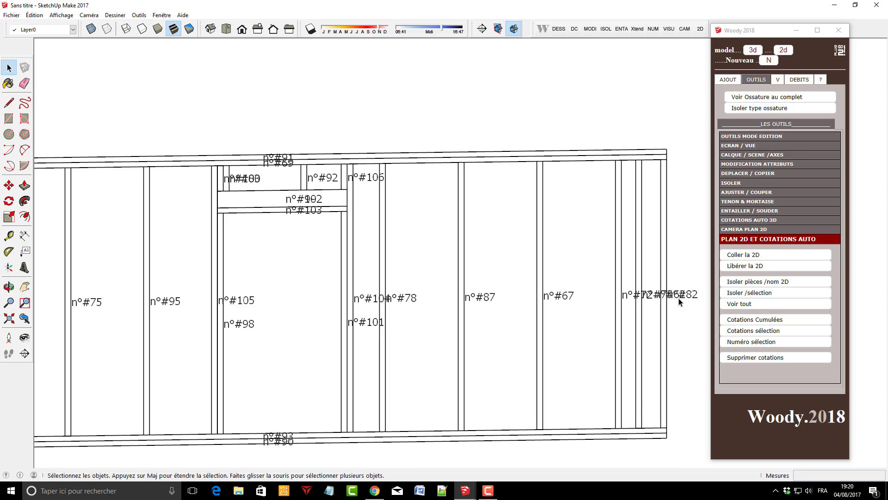
pyautogui.click(693, 297)
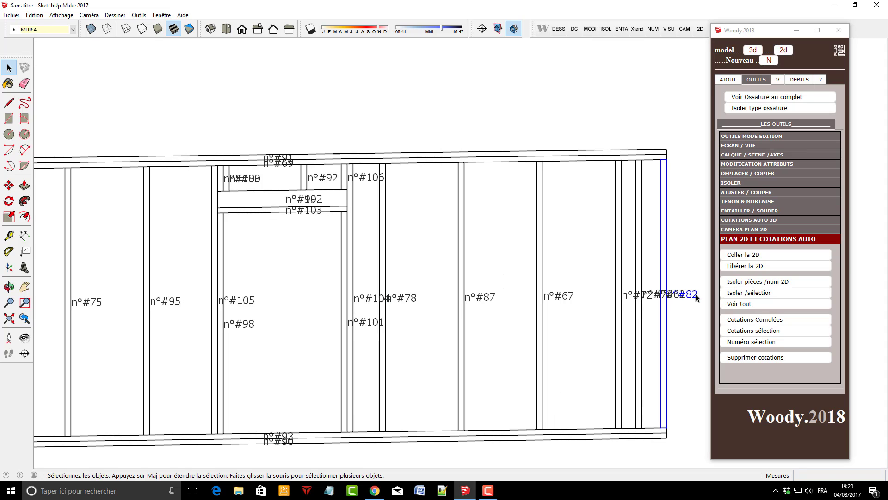
pyautogui.press('m')
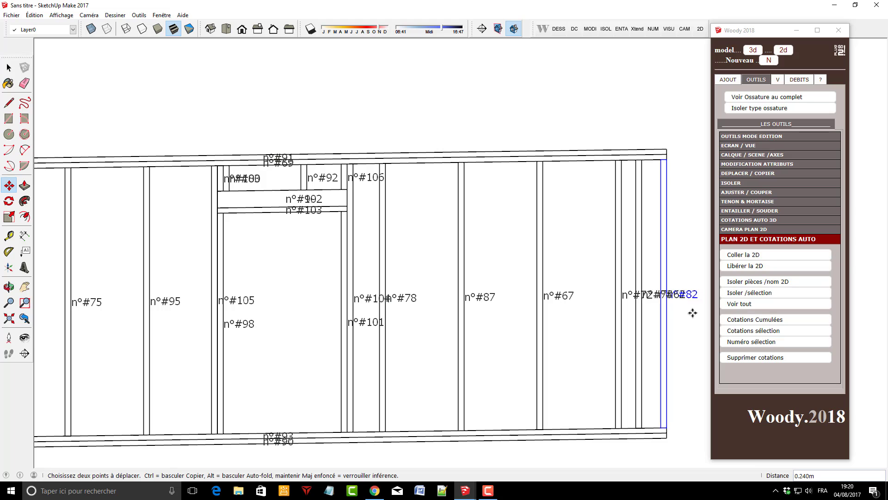
pyautogui.click(692, 311)
pyautogui.press('Escape')
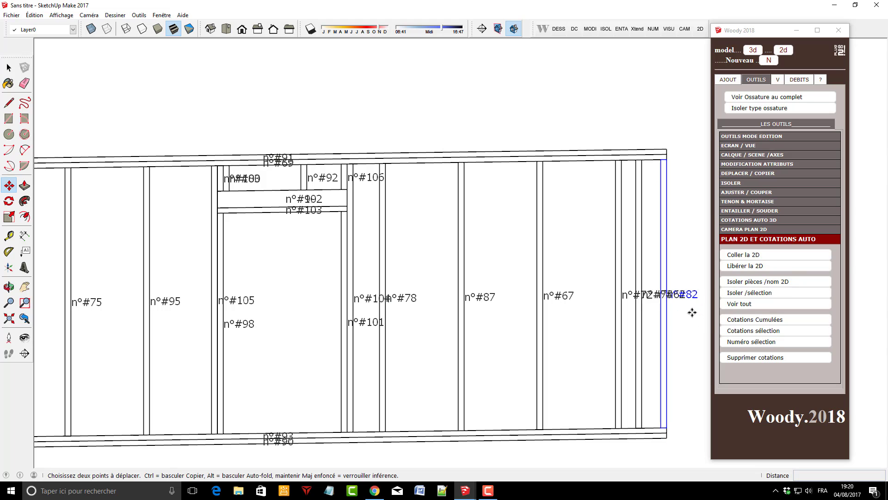
pyautogui.press('space')
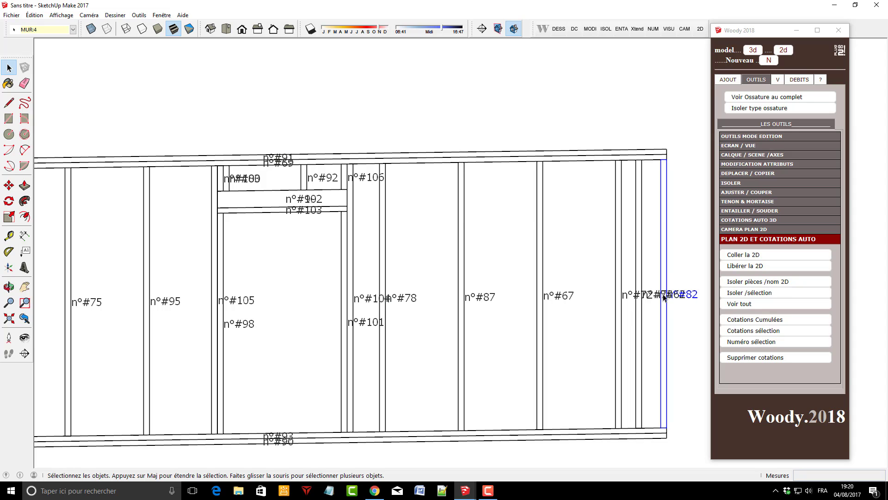
# Move the n°#62 label inside its stud group about 0.58 m upward, clear of the overlapping numbers at the wall's end
pyautogui.doubleClick(686, 298)
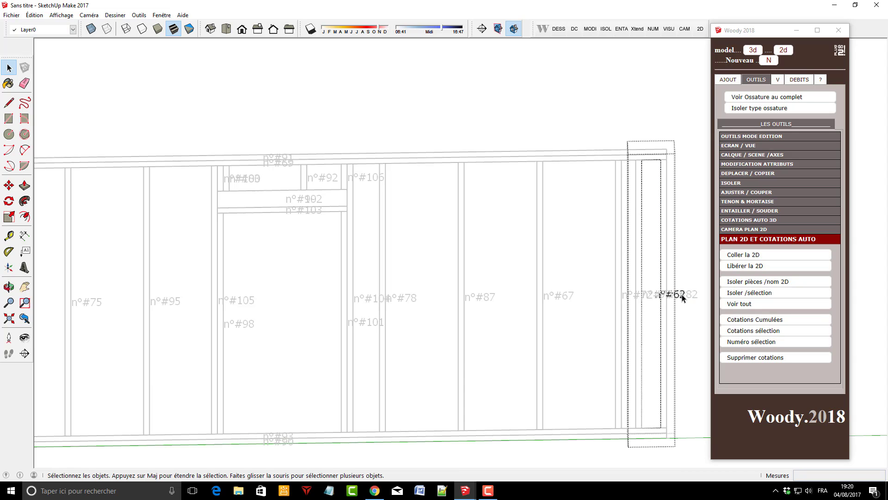
pyautogui.press('m')
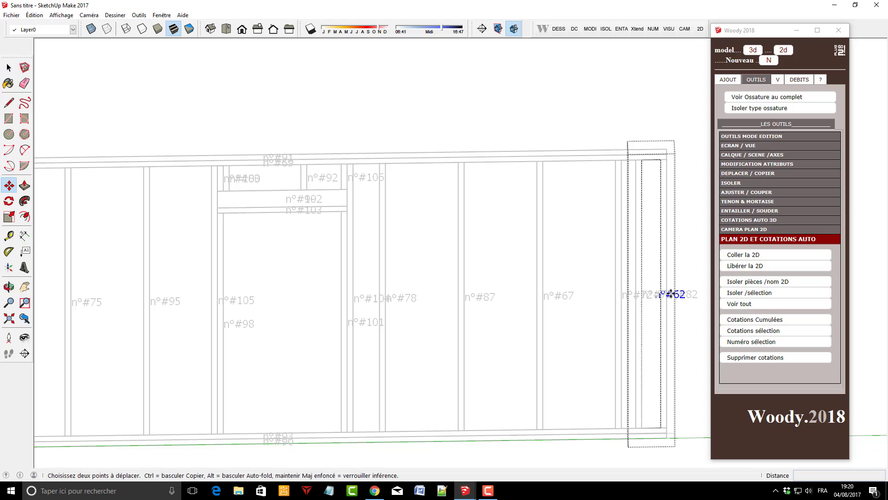
pyautogui.click(677, 298)
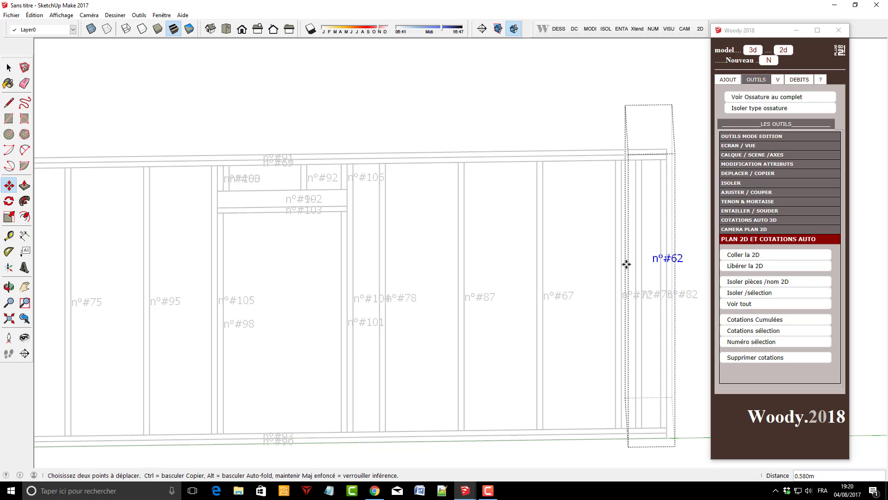
pyautogui.click(9, 68)
pyautogui.click(276, 62)
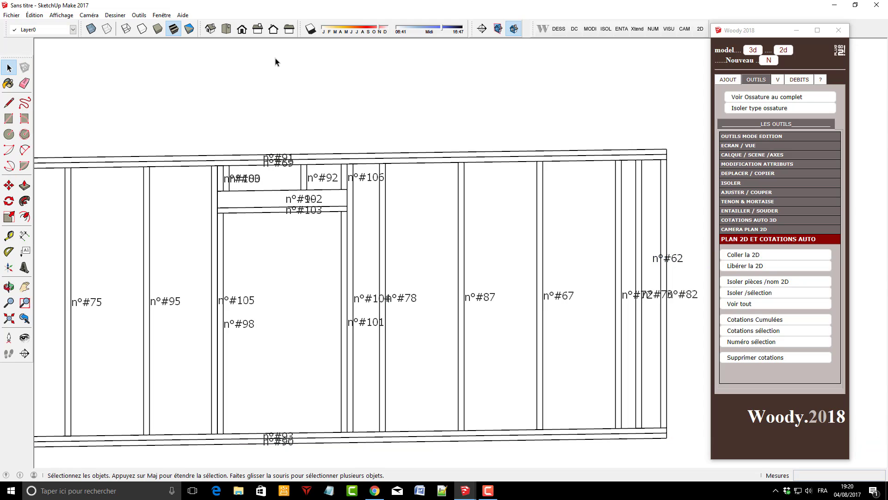
# Examine the piece numbers along the frame elevation and around the door opening, along with the numbered panel elevation
pyautogui.scroll(-3, 618, 273)
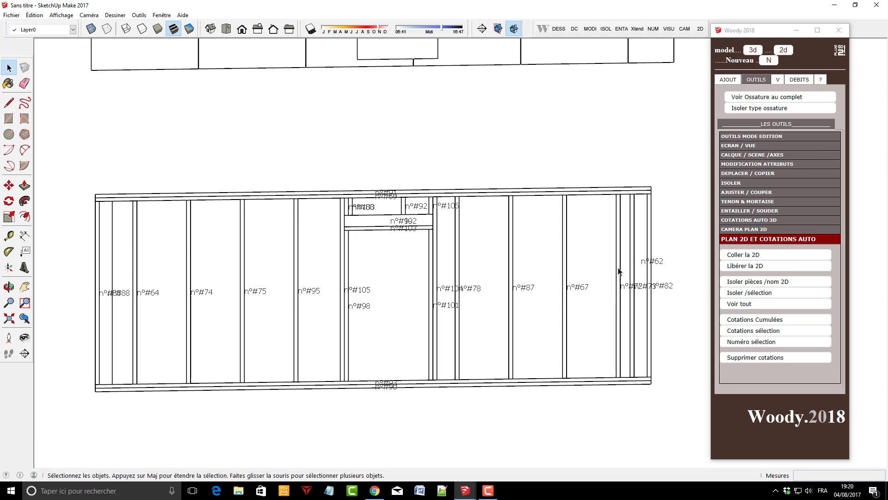
pyautogui.scroll(4, 363, 248)
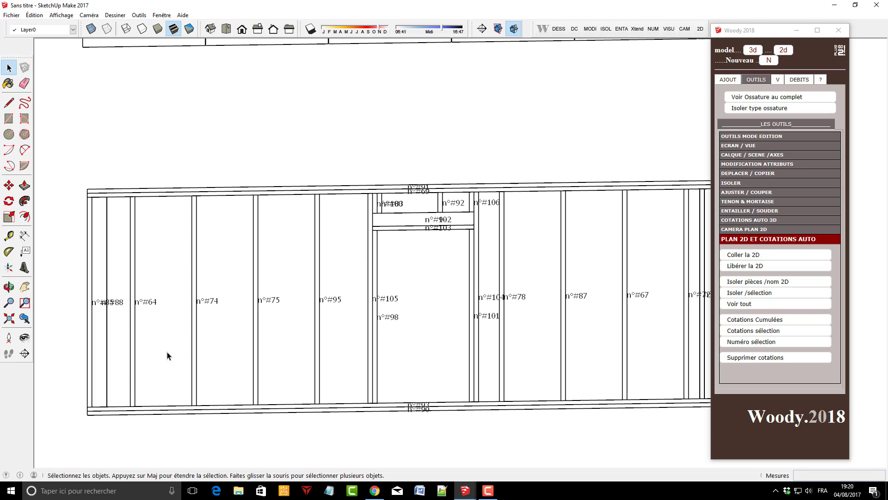
pyautogui.scroll(4, 167, 355)
pyautogui.scroll(-2, 335, 380)
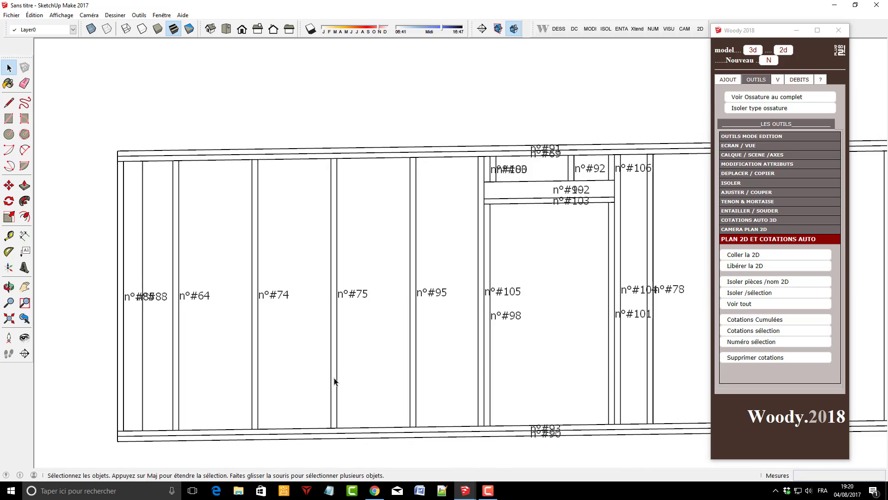
pyautogui.scroll(-3, 335, 380)
pyautogui.scroll(5, 463, 273)
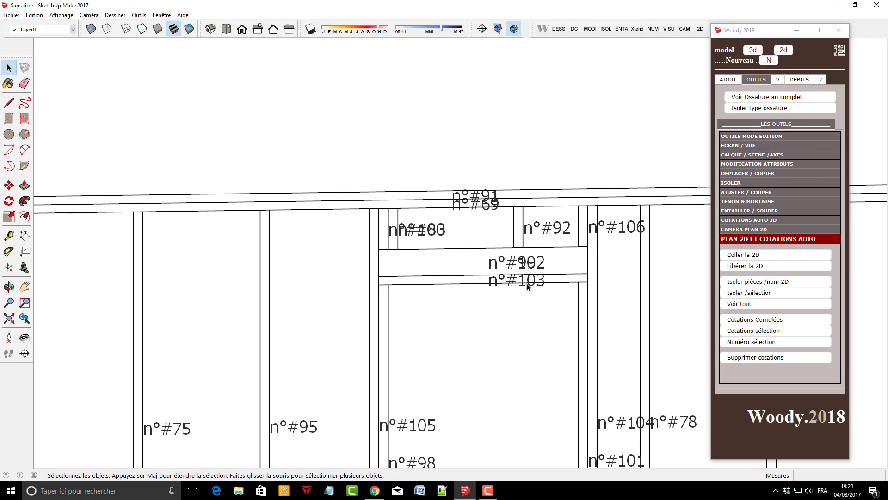
pyautogui.scroll(-7, 446, 367)
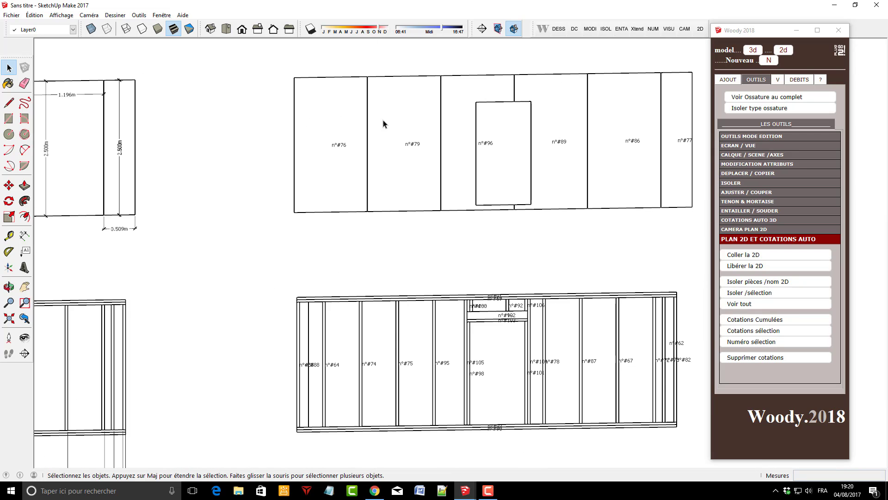
pyautogui.scroll(-3, 463, 332)
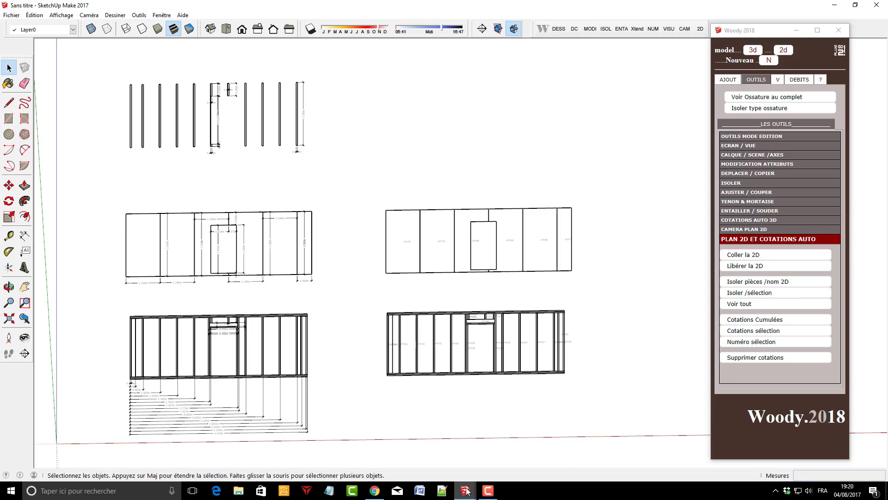
# Switch to the SketchUp window with the 3D model and locate piece 79 in the wall by selecting it by number
pyautogui.moveTo(467, 492)
pyautogui.click(423, 454)
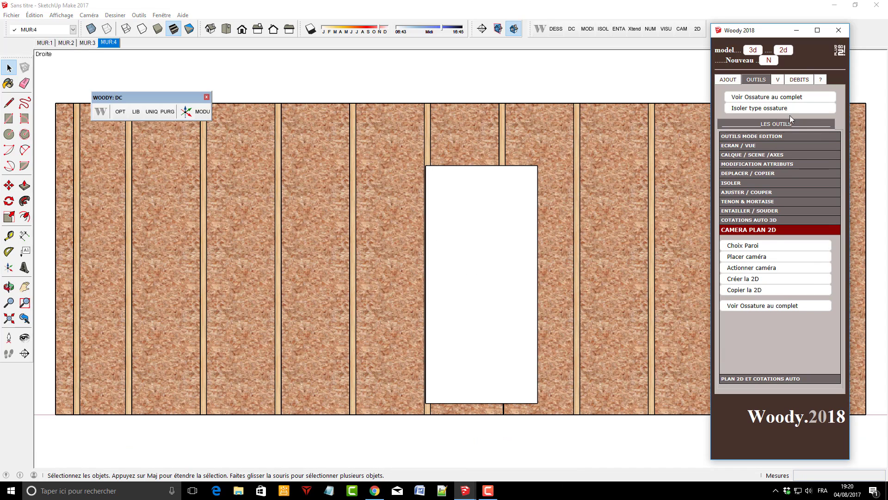
pyautogui.click(113, 41)
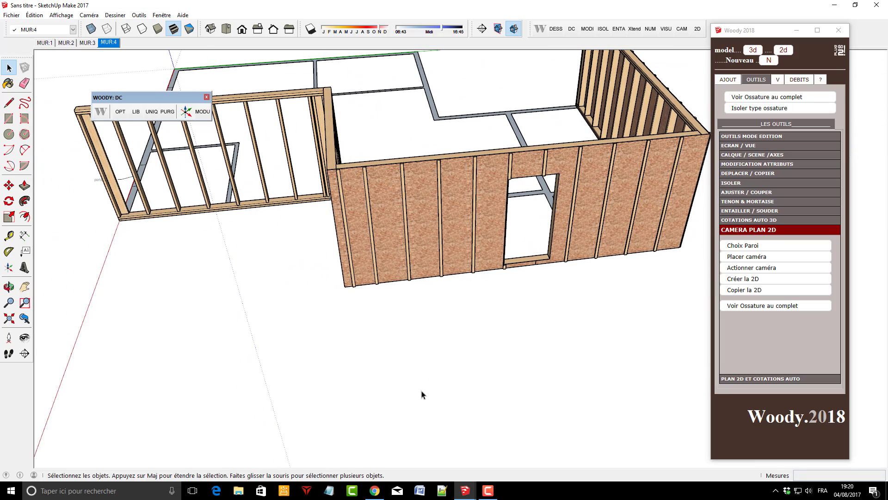
pyautogui.click(805, 81)
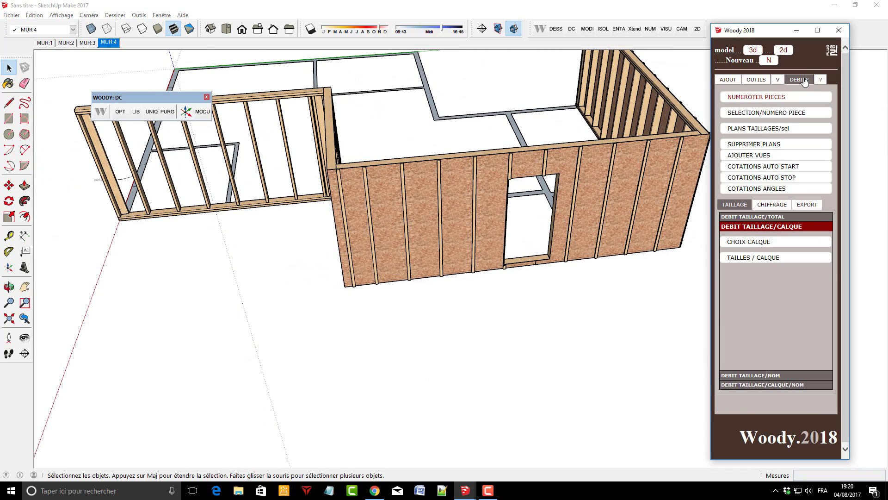
pyautogui.click(772, 114)
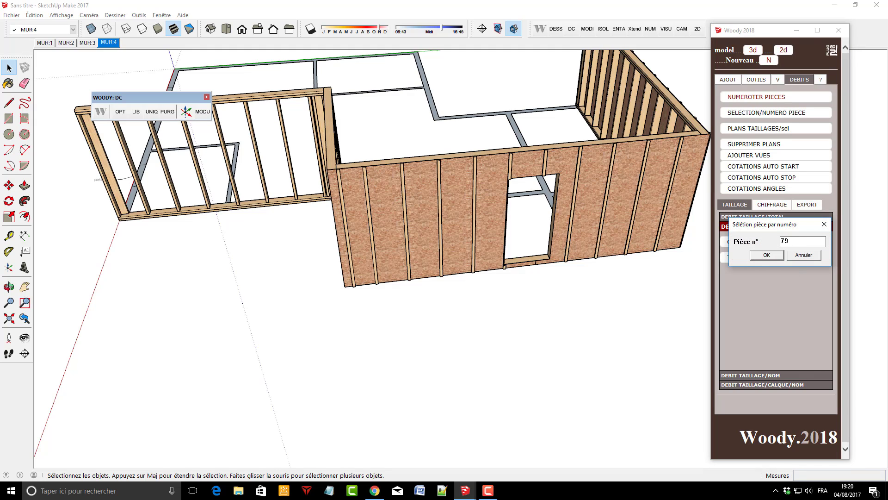
pyautogui.click(757, 256)
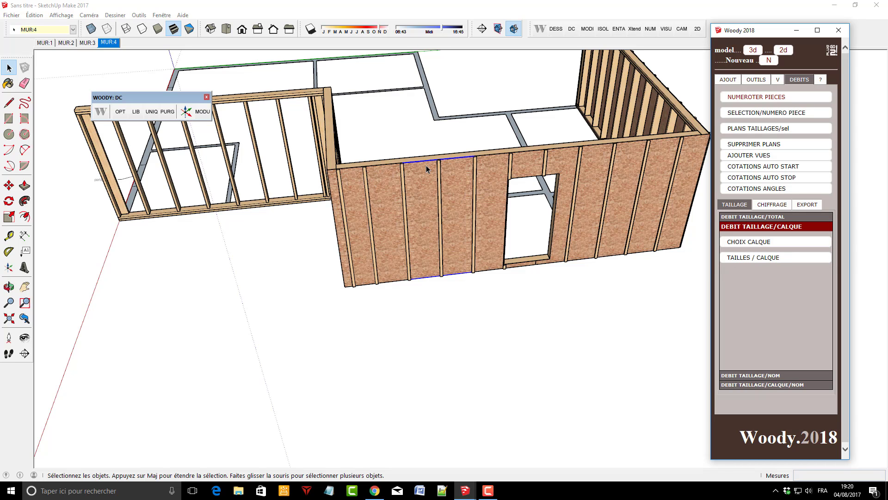
pyautogui.scroll(5, 426, 165)
pyautogui.moveTo(430, 250); pyautogui.dragTo(450, 248, button='middle')
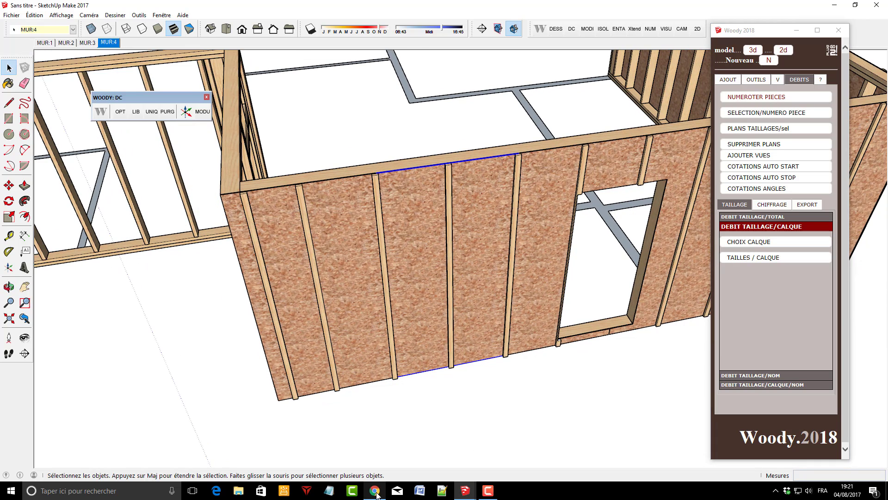
# Return to the 2D plan window and read the piece numbers around the lintel above the door opening
pyautogui.moveTo(377, 494)
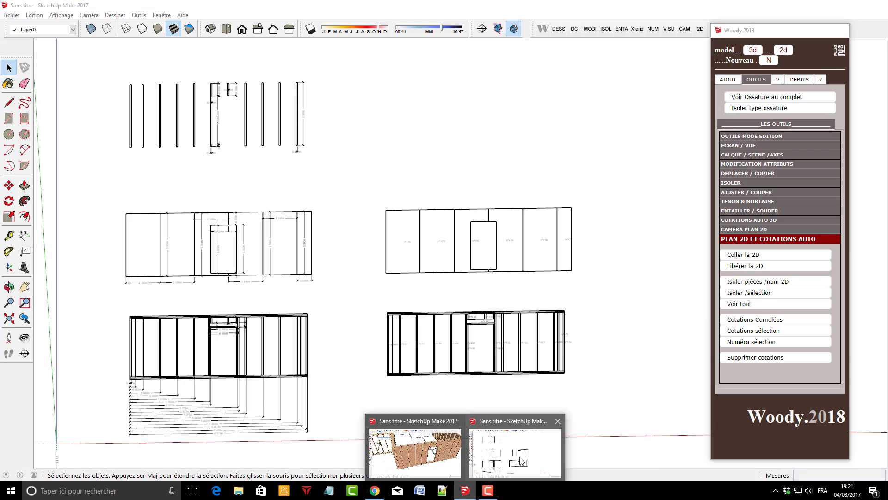
pyautogui.click(521, 460)
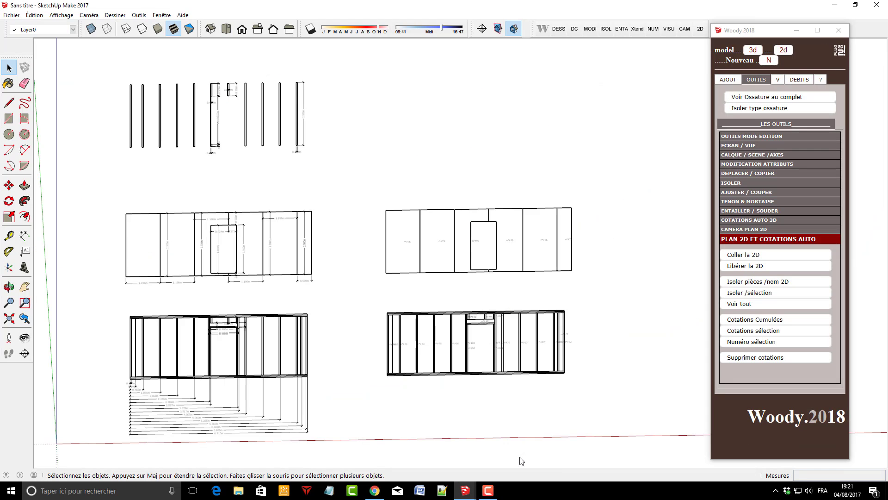
pyautogui.scroll(2, 465, 286)
pyautogui.scroll(6, 463, 400)
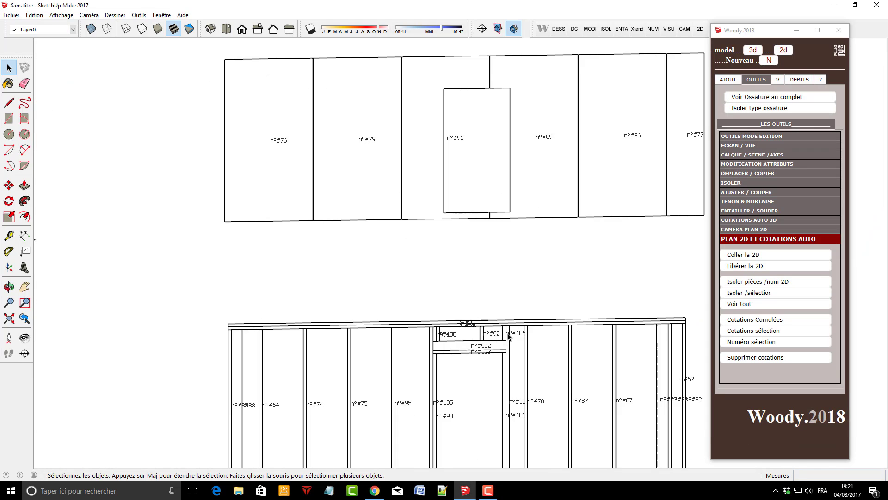
pyautogui.scroll(-6, 490, 332)
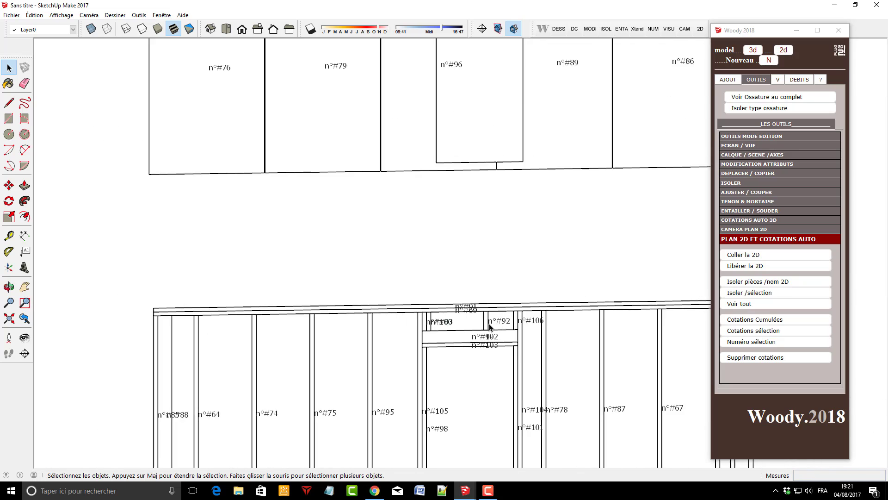
# Switch to the SketchUp window with the 3D model and select piece 103 by its number
pyautogui.moveTo(466, 494)
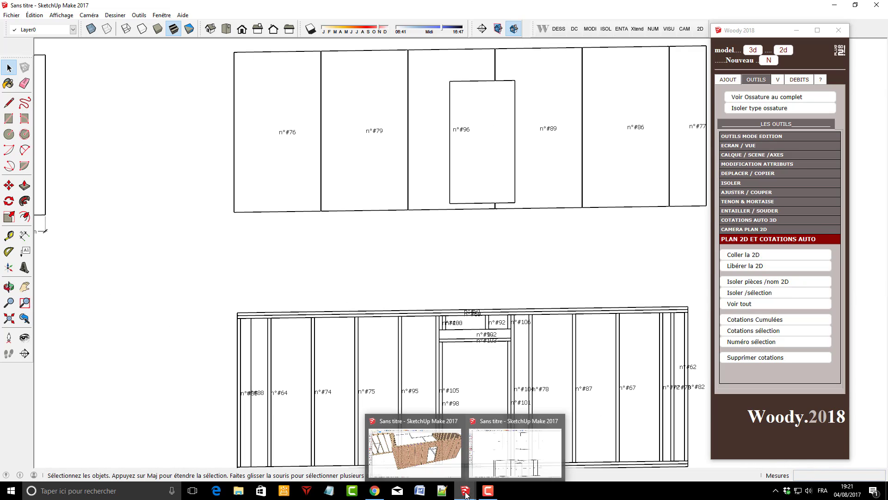
pyautogui.click(523, 458)
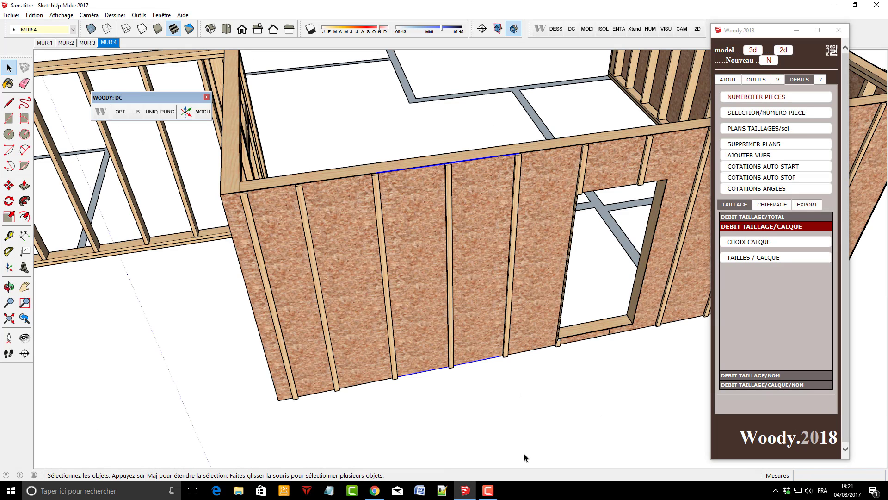
pyautogui.click(750, 114)
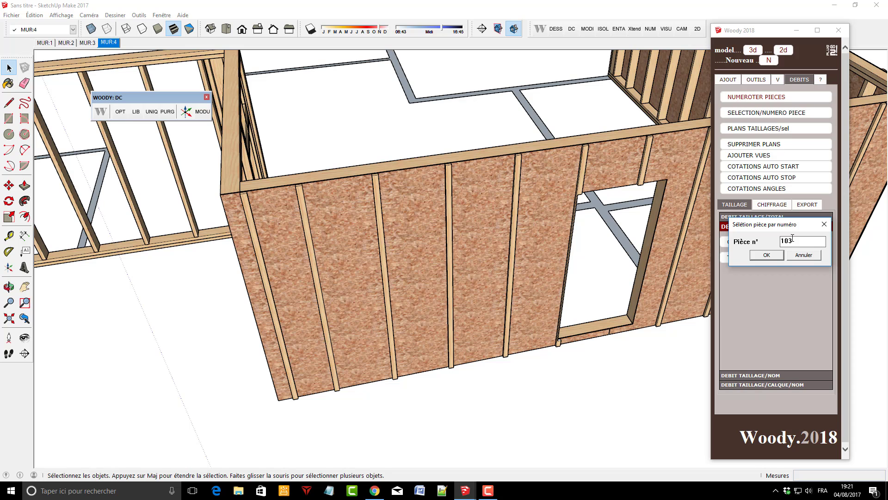
pyautogui.click(757, 256)
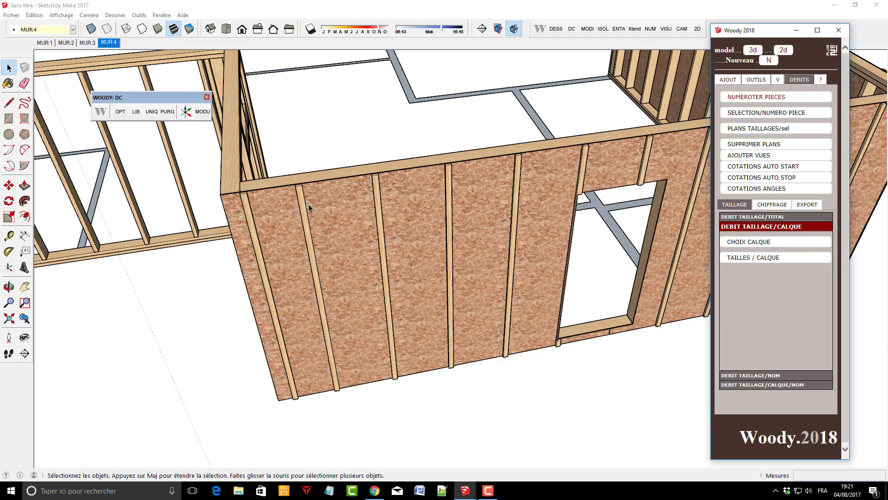
# Isolate the selected piece 103 to examine it on its own, and show all pieces again
pyautogui.scroll(-6, 328, 174)
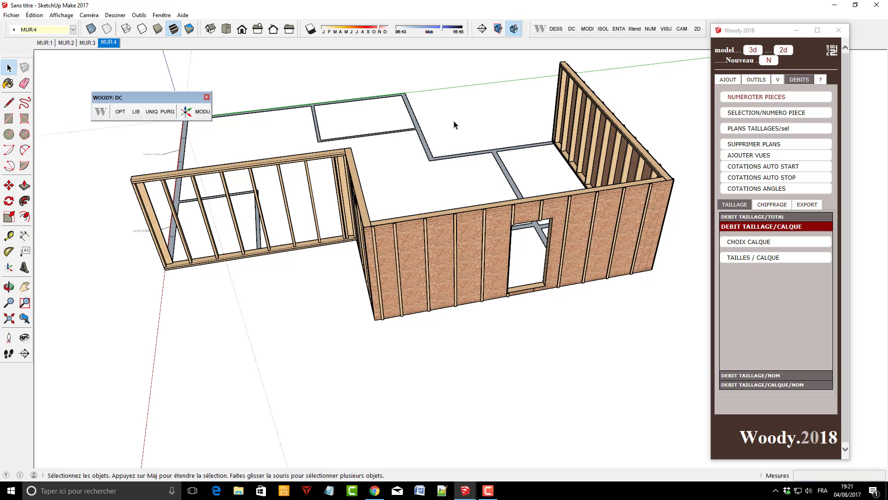
pyautogui.click(602, 30)
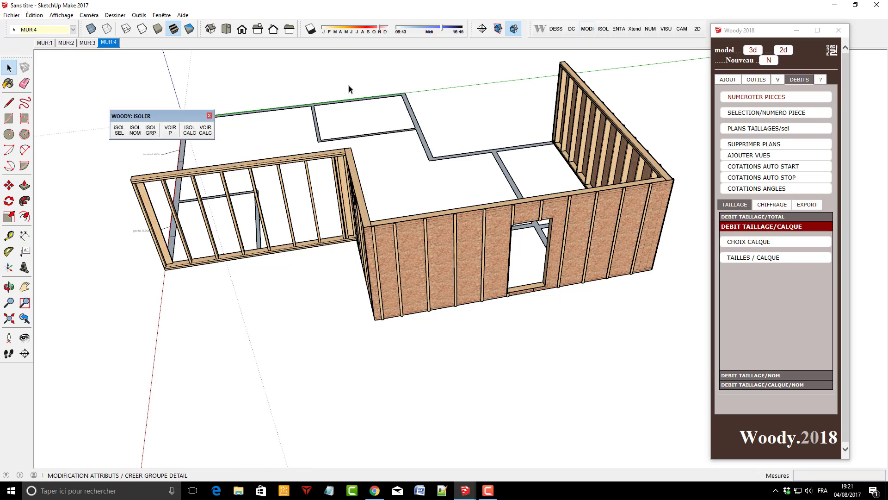
pyautogui.click(119, 133)
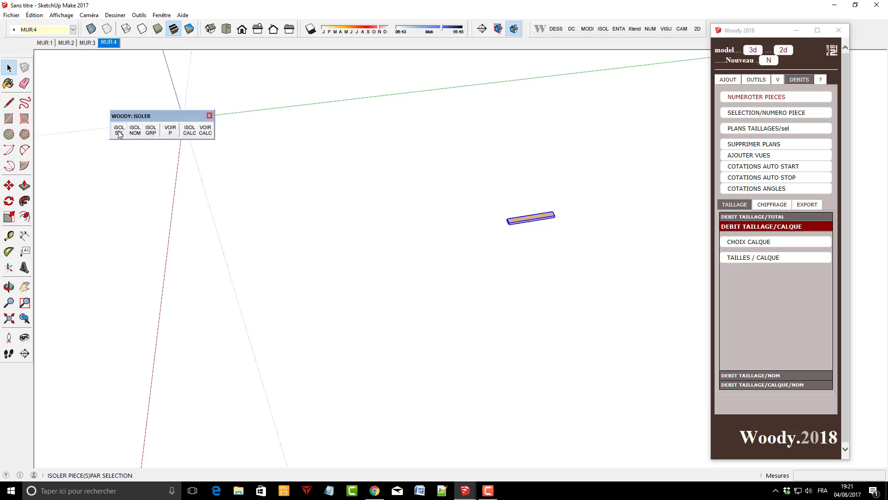
pyautogui.click(520, 242)
pyautogui.scroll(3, 568, 199)
pyautogui.scroll(3, 546, 212)
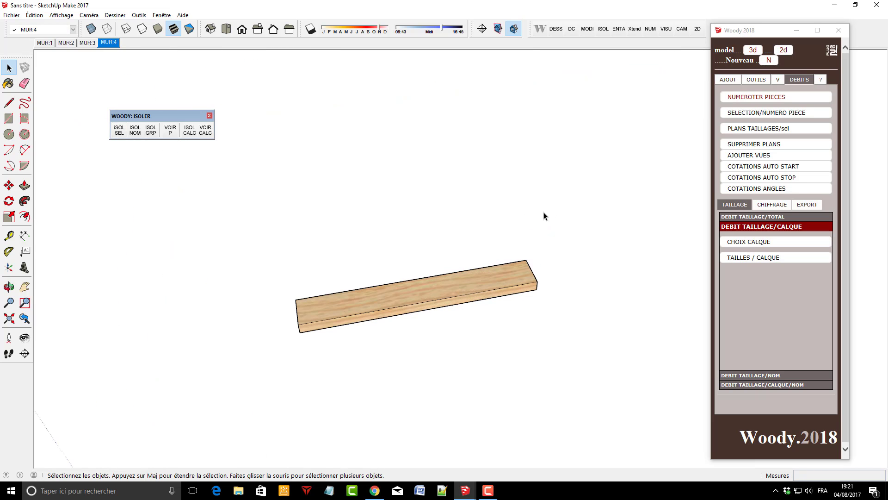
pyautogui.moveTo(292, 374); pyautogui.dragTo(342, 331, button='middle')
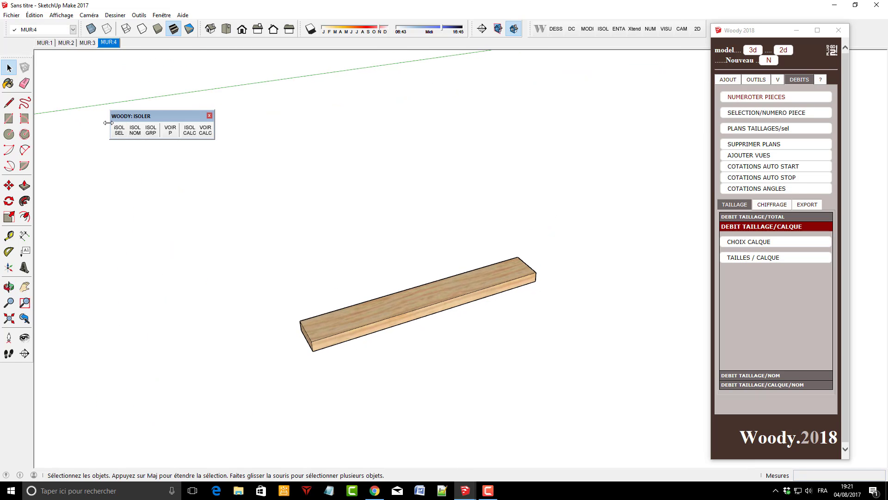
pyautogui.click(170, 130)
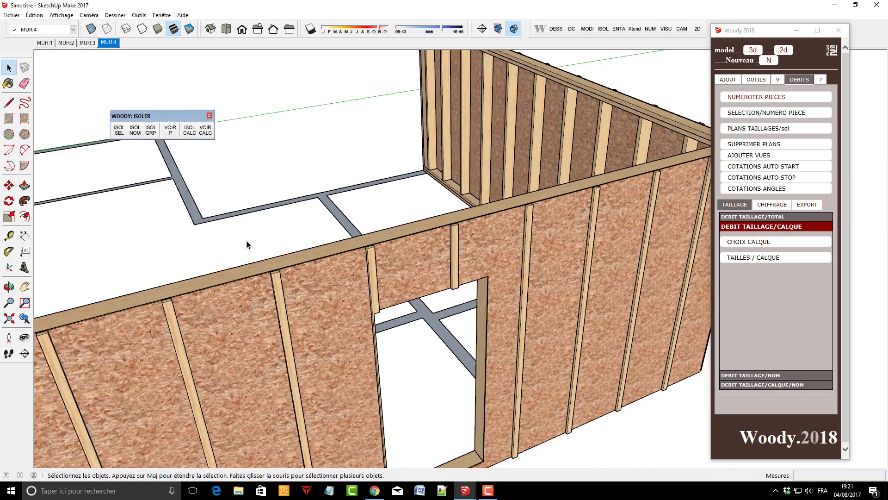
# Isolate pieces with "isoler en Z Inverse/piece", taking the bottom plate of the wall with the door opening as reference
pyautogui.moveTo(247, 241); pyautogui.dragTo(451, 220, button='middle')
pyautogui.scroll(3, 451, 218)
pyautogui.scroll(-3, 432, 323)
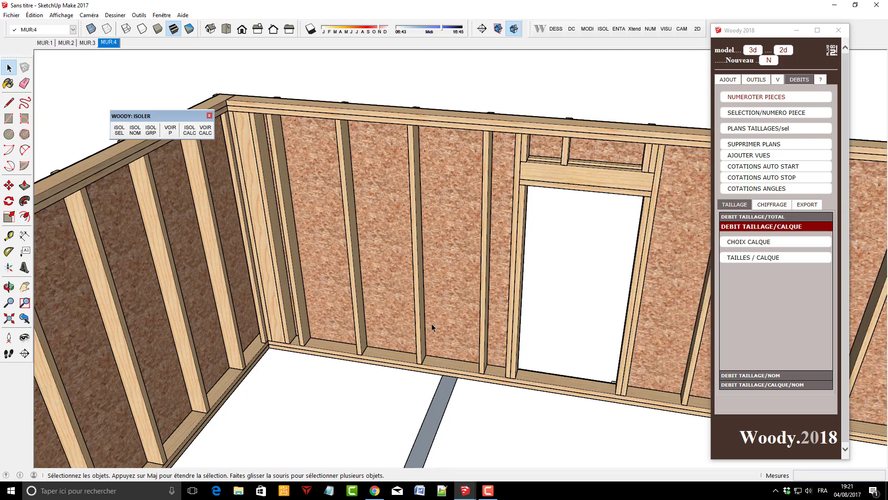
pyautogui.rightClick(448, 355)
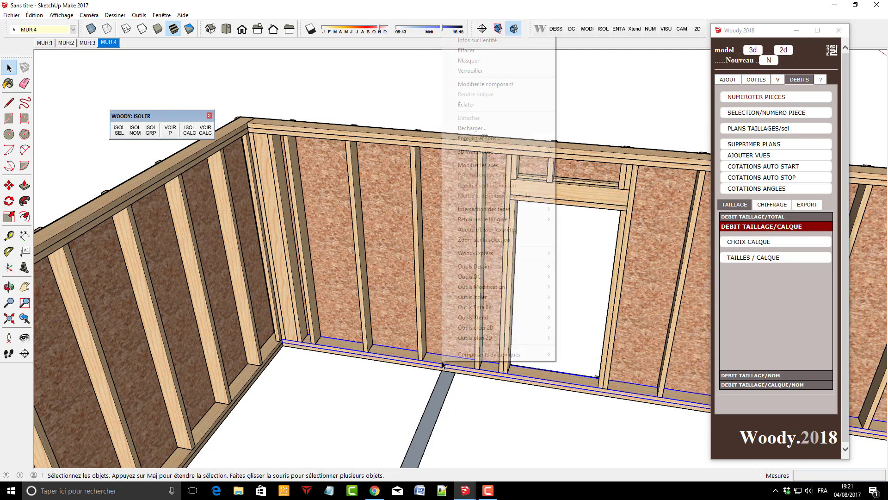
pyautogui.moveTo(502, 266)
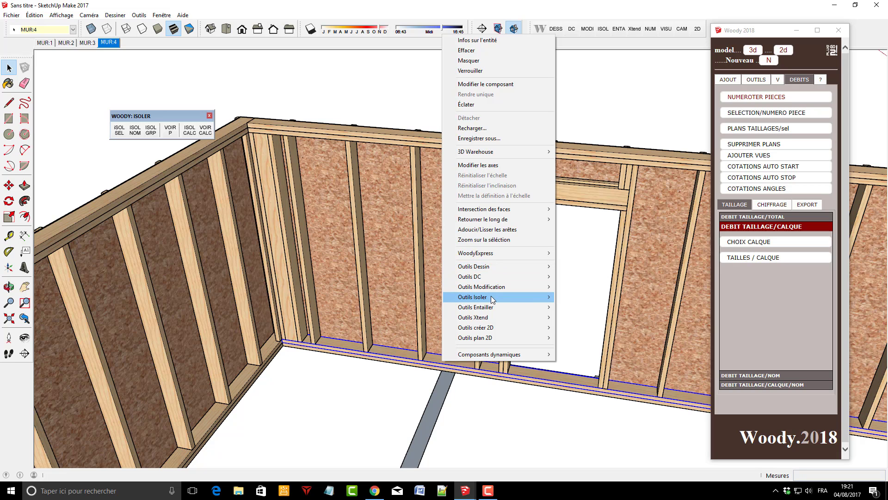
pyautogui.moveTo(492, 297)
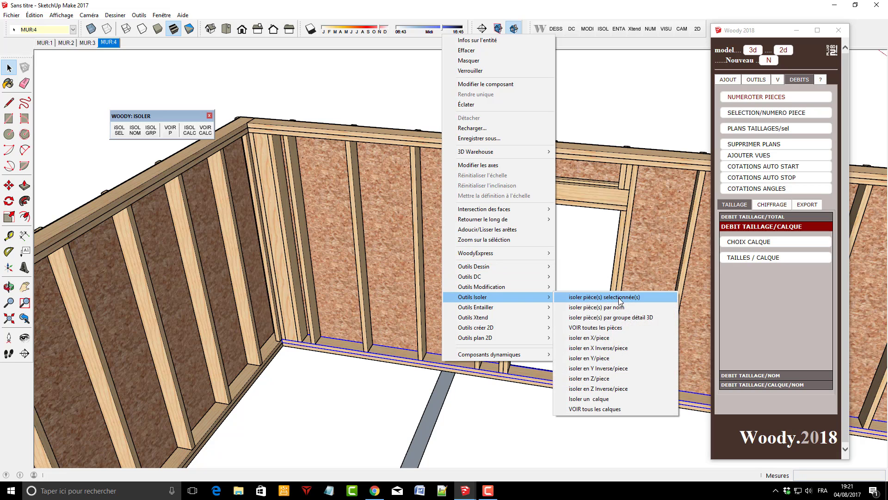
pyautogui.click(622, 391)
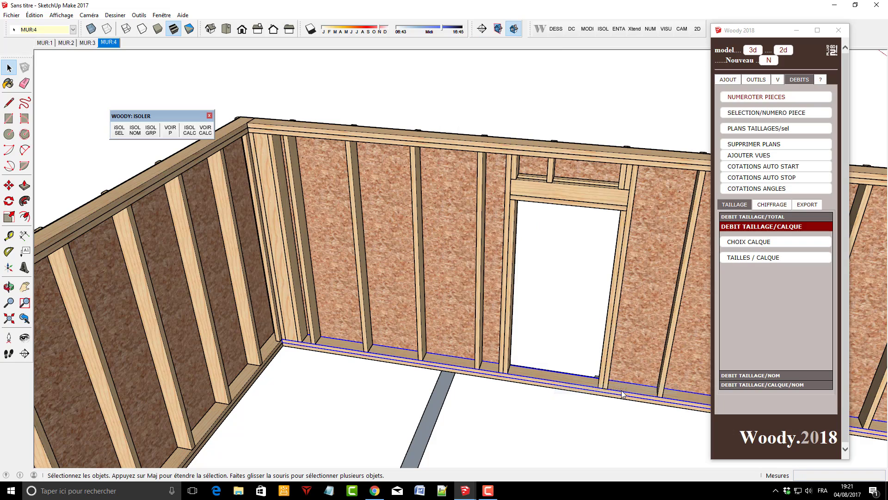
# Examine the isolated bottom plates and panels, from the wall corner to the door opening
pyautogui.moveTo(499, 367); pyautogui.dragTo(359, 403, button='middle')
pyautogui.scroll(5, 444, 312)
pyautogui.moveTo(444, 311); pyautogui.dragTo(411, 341, button='middle')
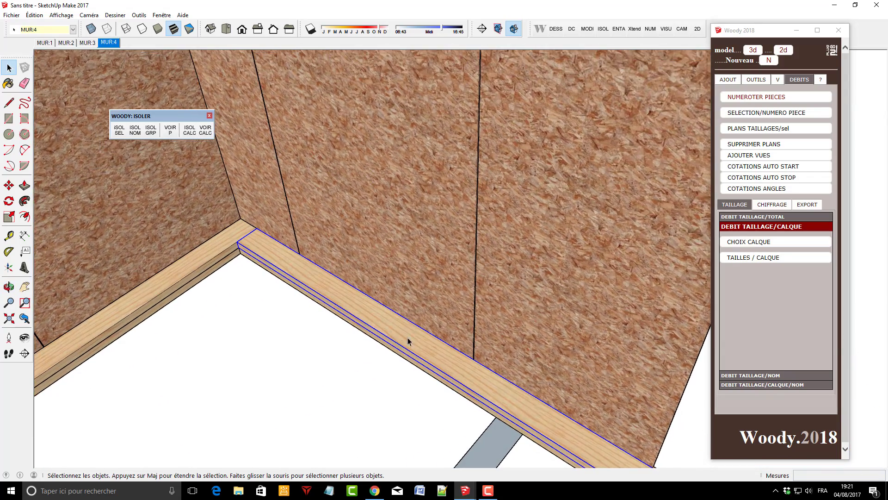
pyautogui.scroll(-8, 466, 301)
pyautogui.scroll(3, 484, 387)
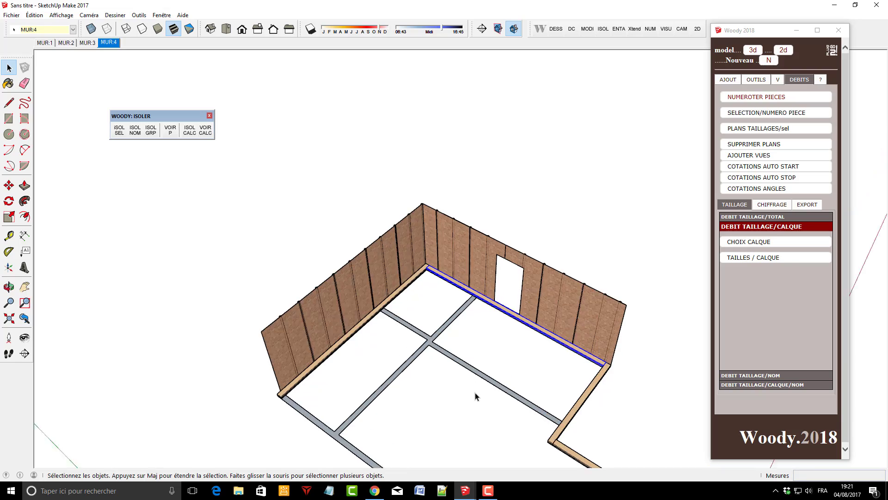
pyautogui.scroll(2, 456, 293)
pyautogui.scroll(-3, 327, 330)
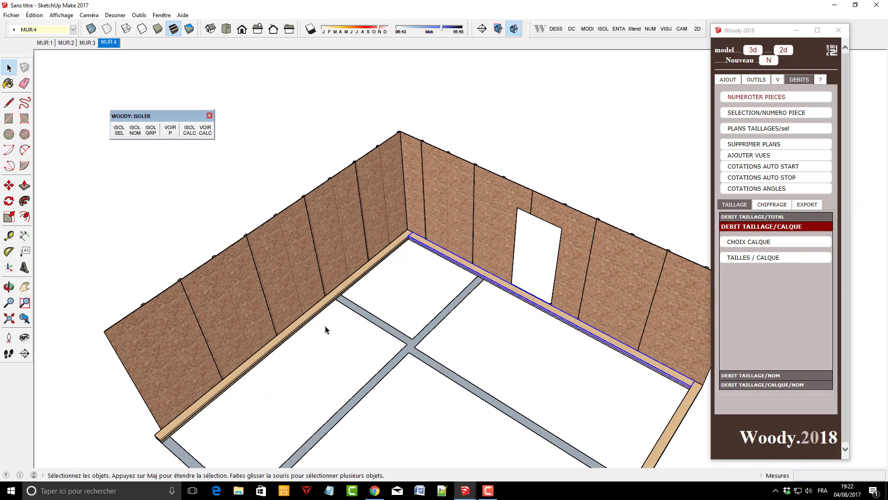
pyautogui.scroll(6, 468, 284)
pyautogui.scroll(1, 465, 274)
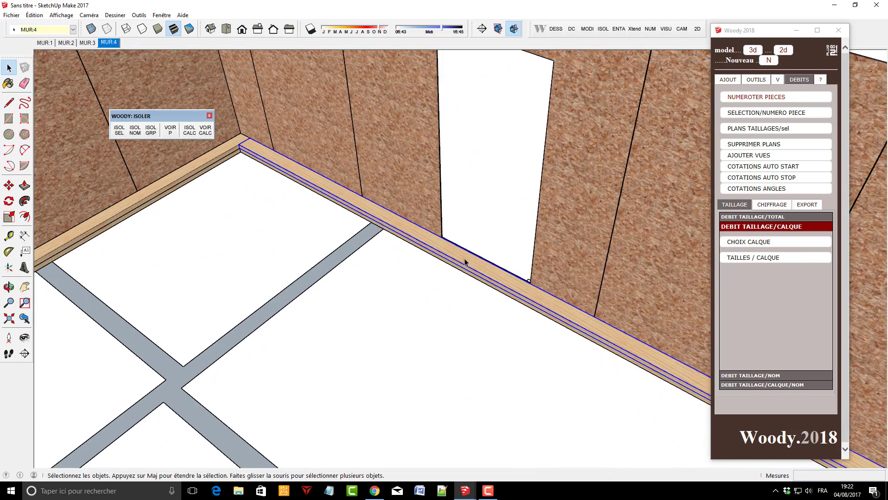
# Try "isoler en Z Inverse/piece" again with the plan line along the foot of the door wall selected
pyautogui.click(468, 277)
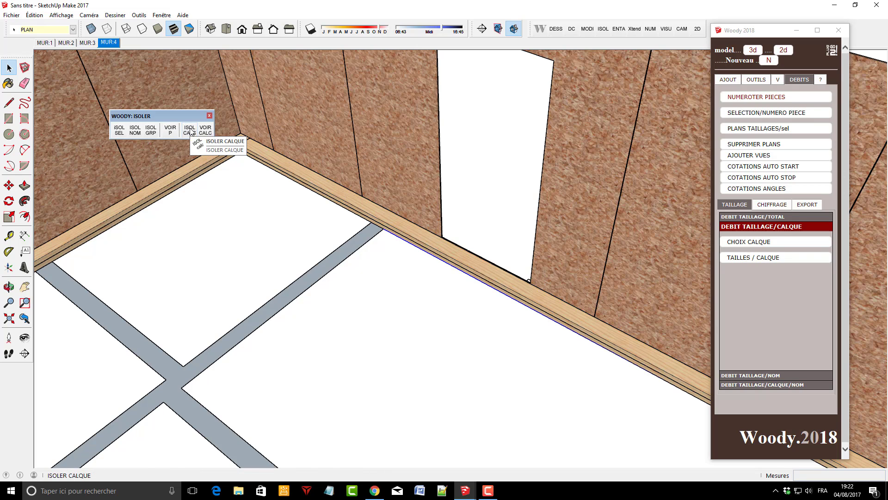
pyautogui.rightClick(512, 301)
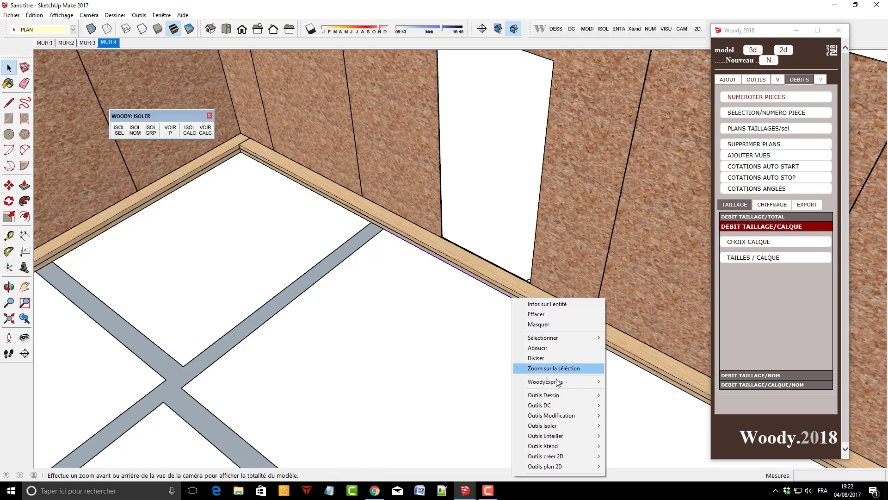
pyautogui.moveTo(566, 434)
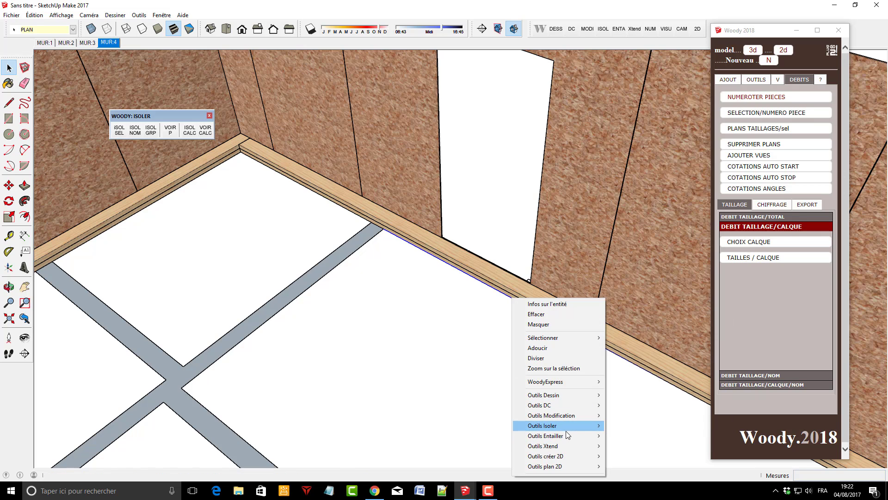
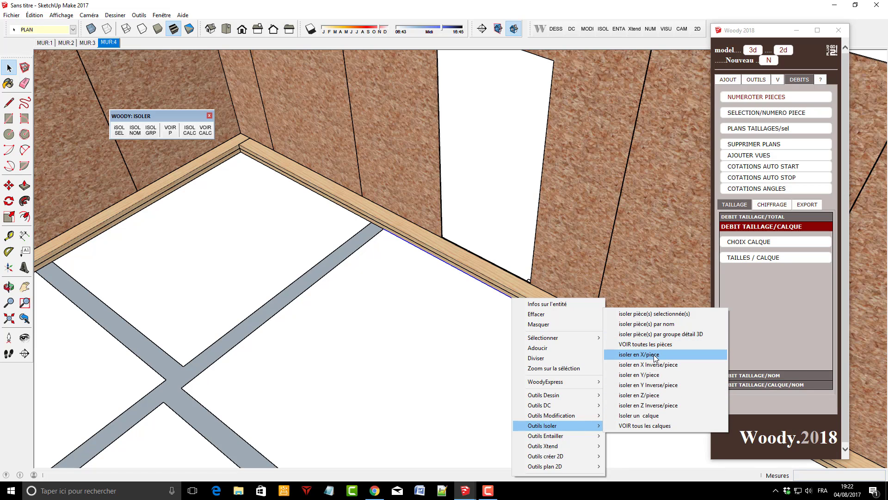
pyautogui.click(659, 407)
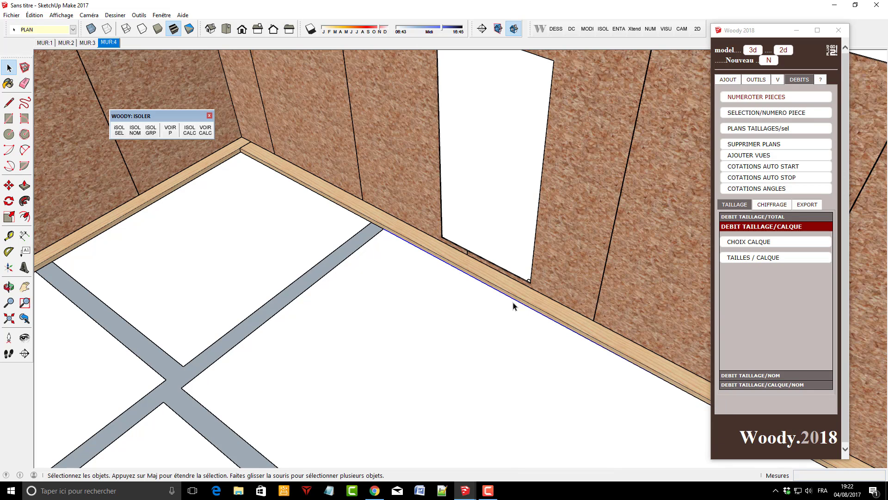
# Show all pieces again and isolate by name only those called "bois ossature"
pyautogui.click(135, 133)
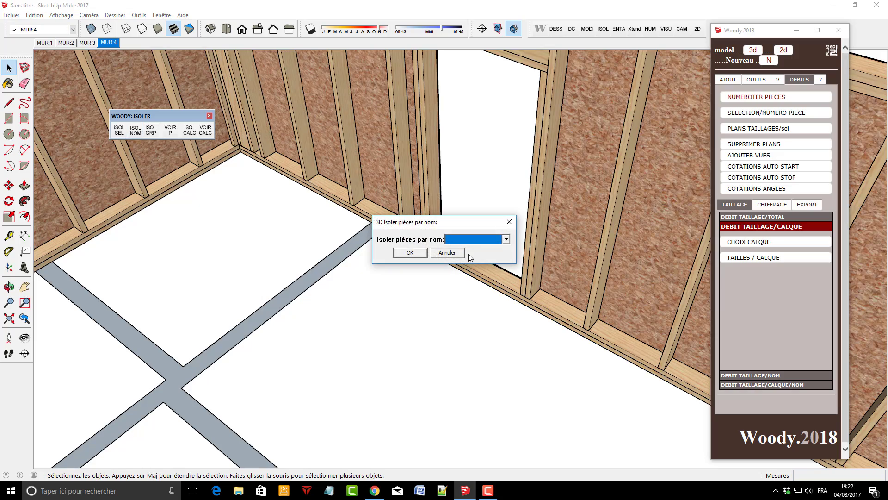
pyautogui.click(410, 253)
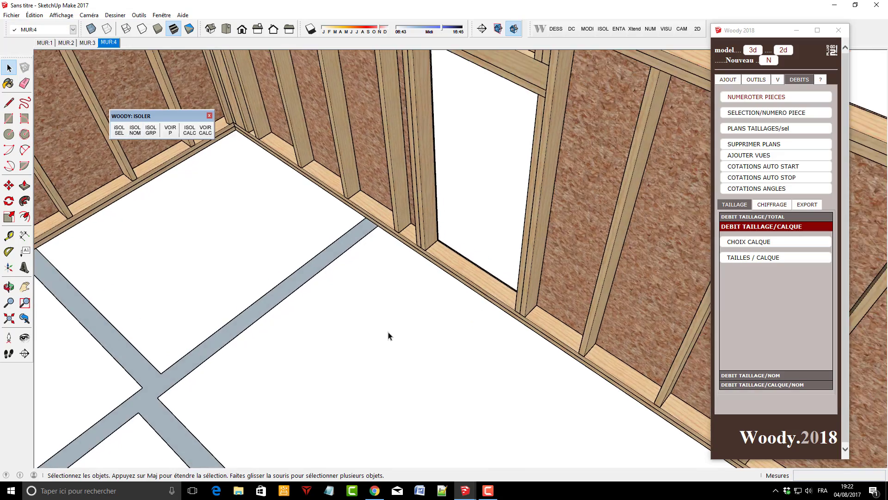
pyautogui.scroll(-3, 391, 319)
pyautogui.moveTo(400, 313); pyautogui.dragTo(532, 290)
pyautogui.moveTo(532, 290); pyautogui.dragTo(604, 275, button='middle')
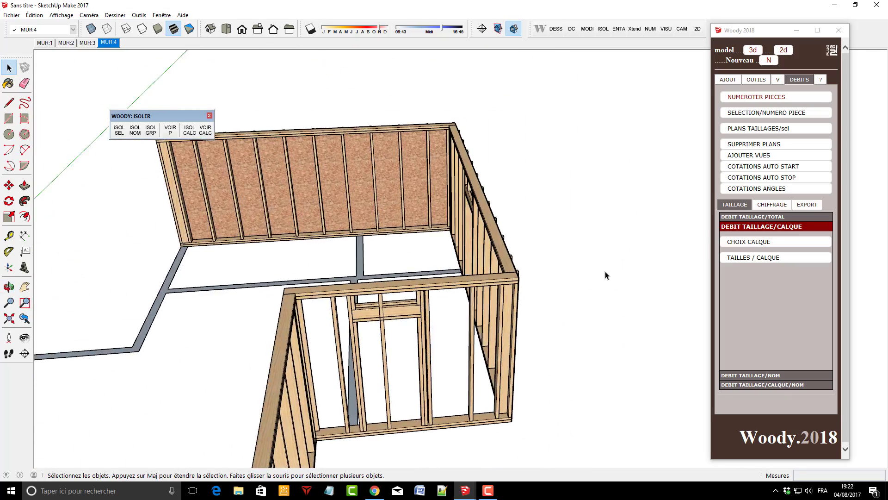
pyautogui.scroll(-2, 605, 276)
pyautogui.moveTo(131, 313); pyautogui.dragTo(485, 329, button='middle')
pyautogui.scroll(2, 479, 282)
pyautogui.scroll(6, 478, 283)
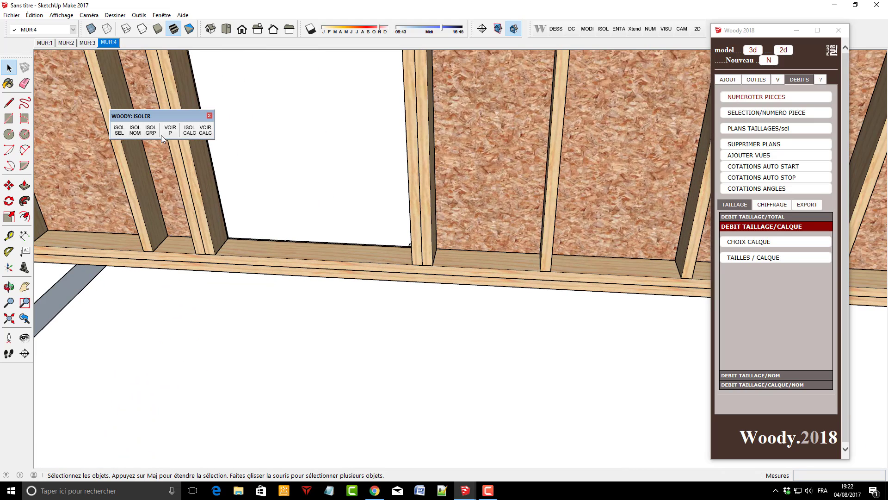
pyautogui.click(144, 130)
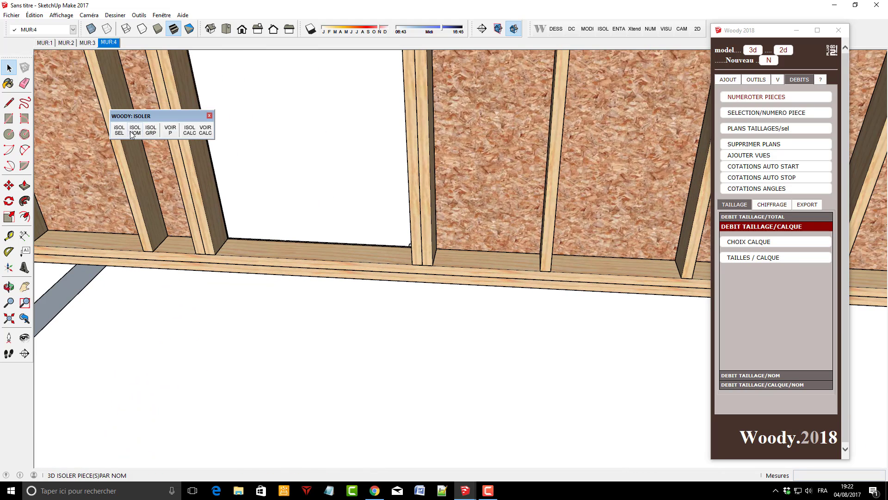
pyautogui.click(506, 239)
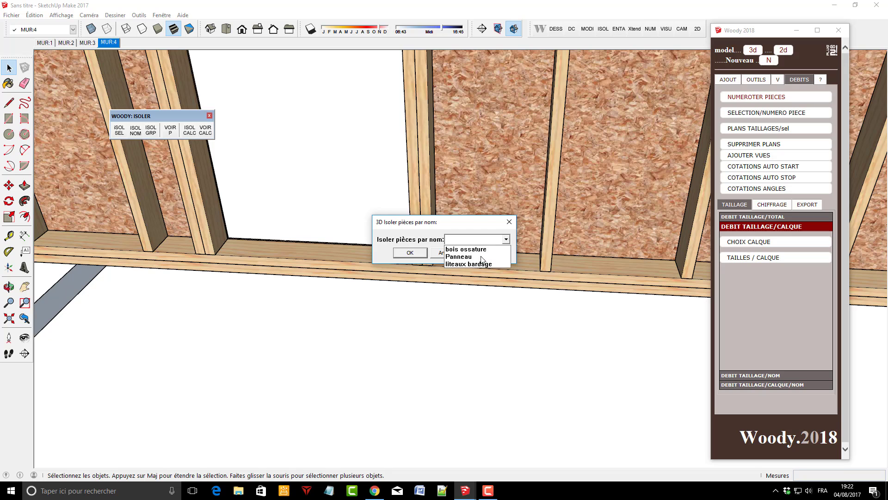
pyautogui.click(467, 248)
pyautogui.click(410, 252)
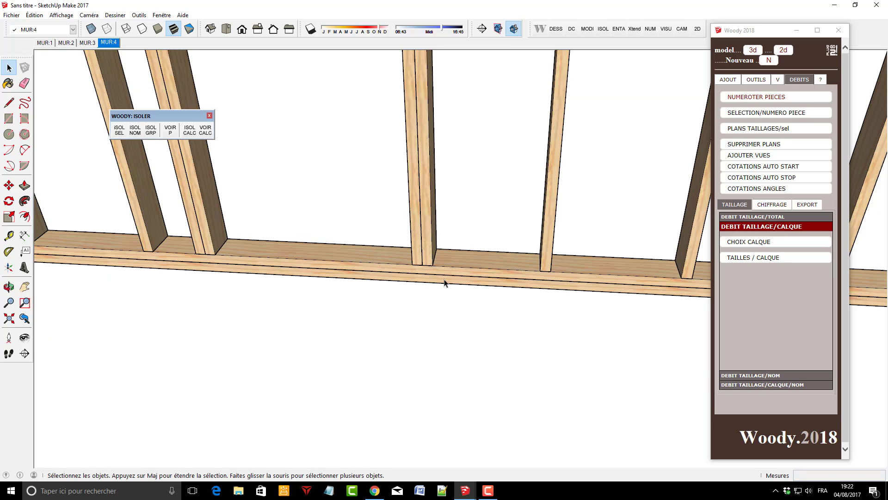
# Select the lowest plate below the door opening and apply "isoler en Z Inverse/piece" to it
pyautogui.click(445, 279)
pyautogui.rightClick(445, 279)
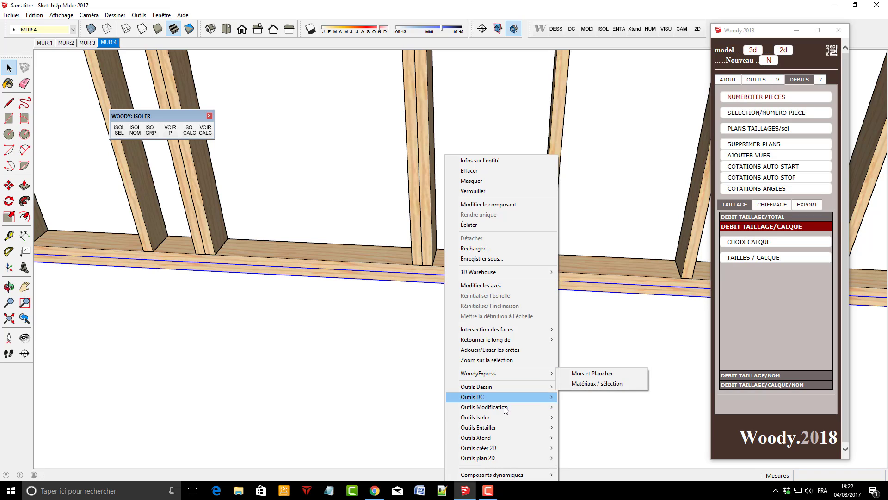
pyautogui.moveTo(504, 386)
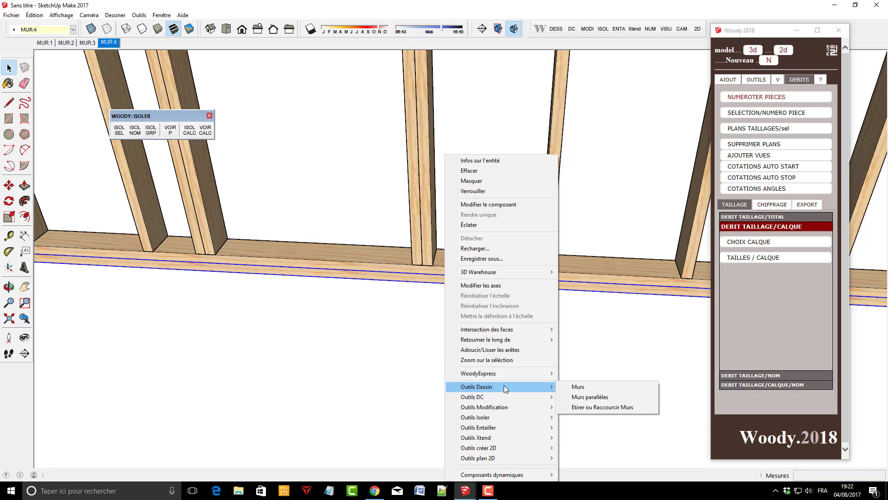
pyautogui.moveTo(507, 416)
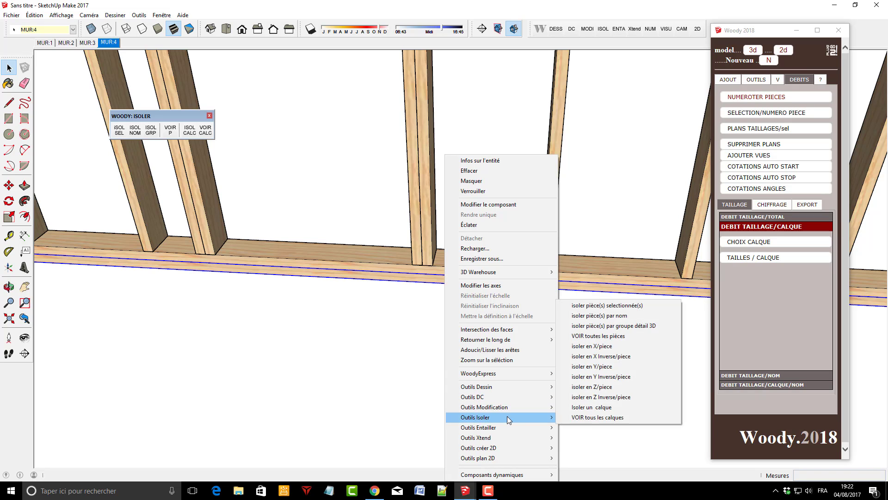
pyautogui.click(623, 398)
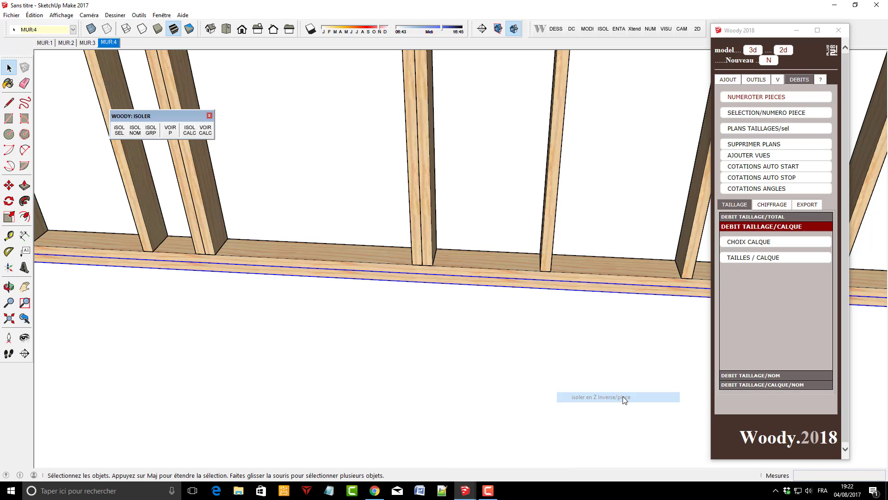
# Examine the isolated lowest plates along all the built walls, viewed as a whole and up close
pyautogui.click(8, 318)
pyautogui.moveTo(139, 347); pyautogui.dragTo(177, 331, button='middle')
pyautogui.click(202, 321)
pyautogui.press('o')
pyautogui.moveTo(194, 323); pyautogui.dragTo(202, 390)
pyautogui.press('space')
pyautogui.scroll(-2, 215, 388)
pyautogui.scroll(5, 95, 344)
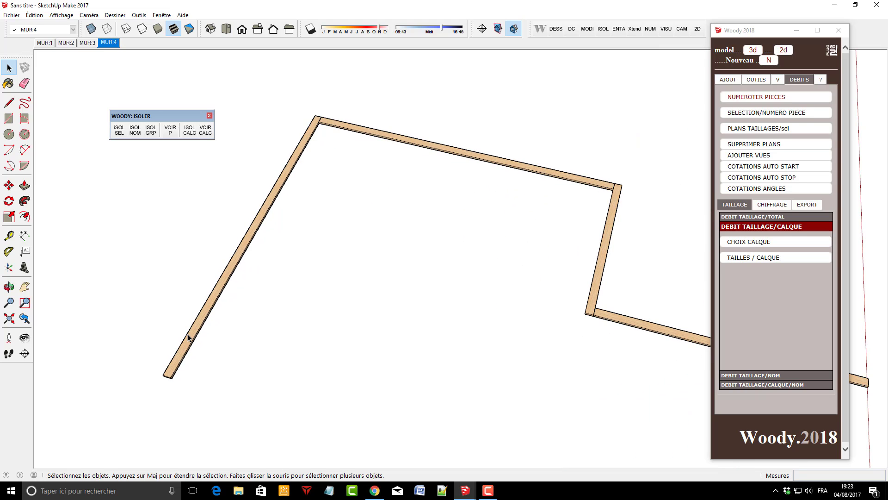
pyautogui.scroll(-1, 185, 337)
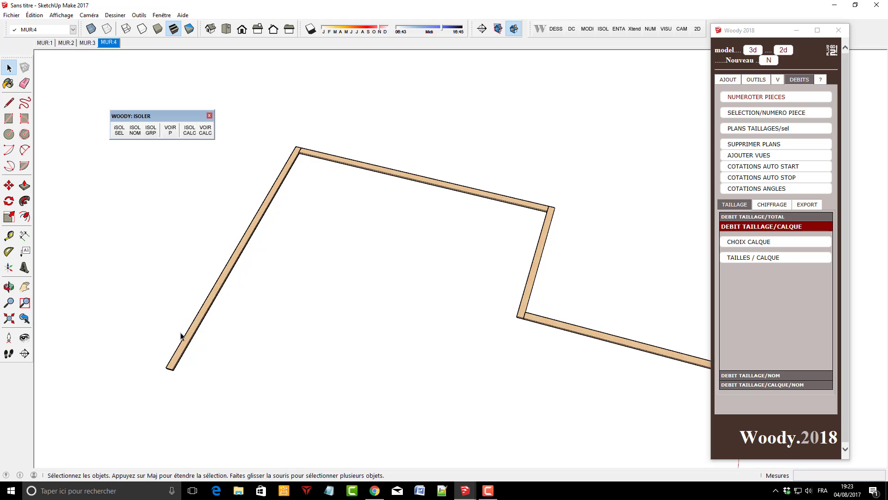
pyautogui.scroll(-2, 305, 333)
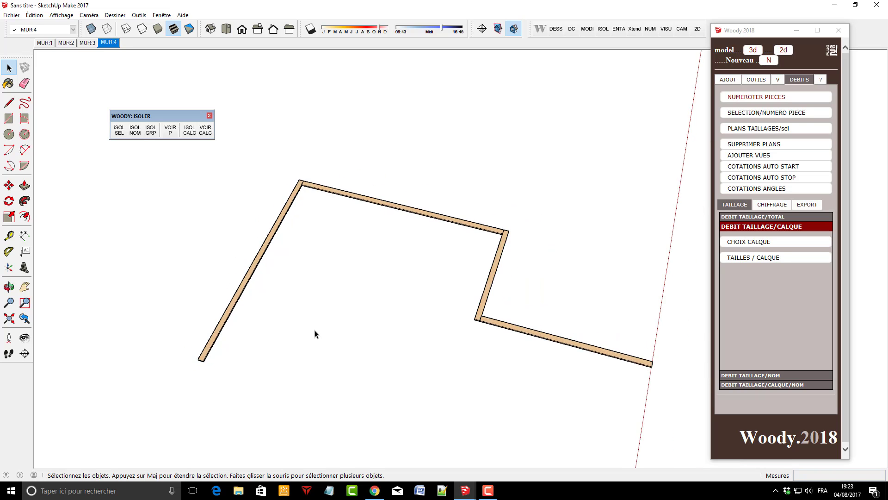
# Show all pieces again and set the parallel work view "Vue Travail Ajout : //" on the inner wall with the door opening
pyautogui.click(170, 130)
pyautogui.moveTo(239, 263); pyautogui.dragTo(558, 287, button='middle')
pyautogui.scroll(6, 400, 263)
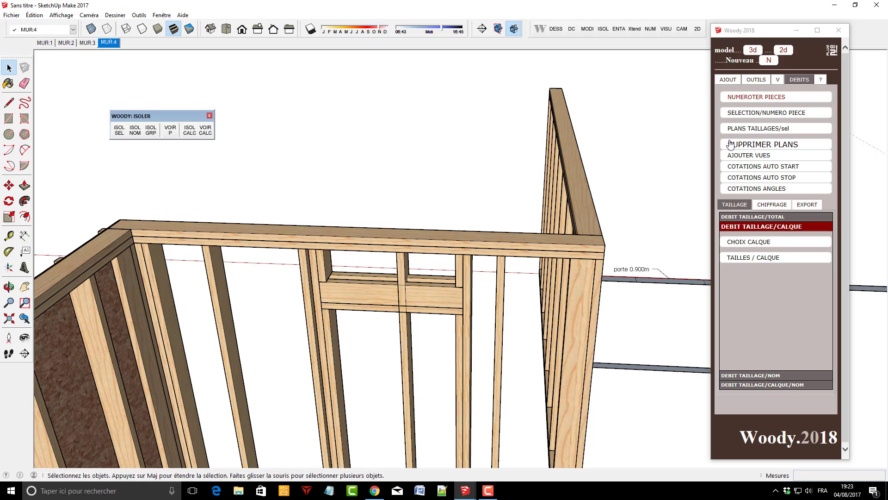
pyautogui.click(757, 81)
pyautogui.click(761, 146)
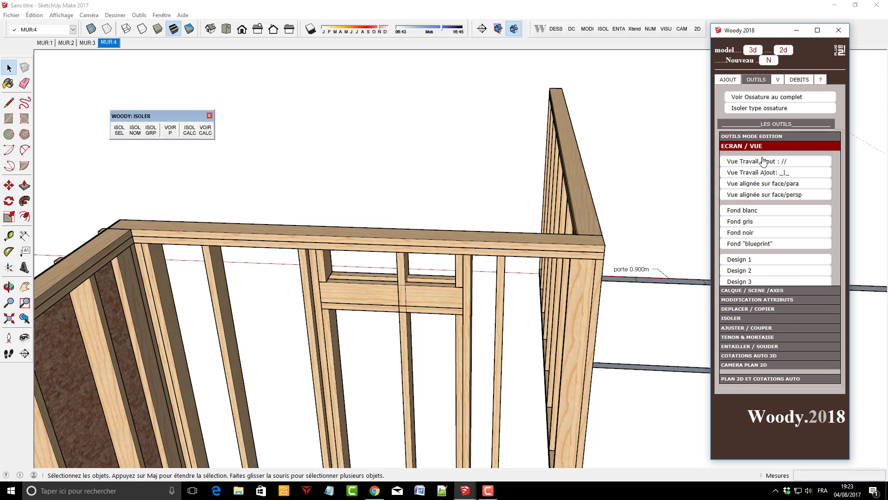
pyautogui.click(763, 161)
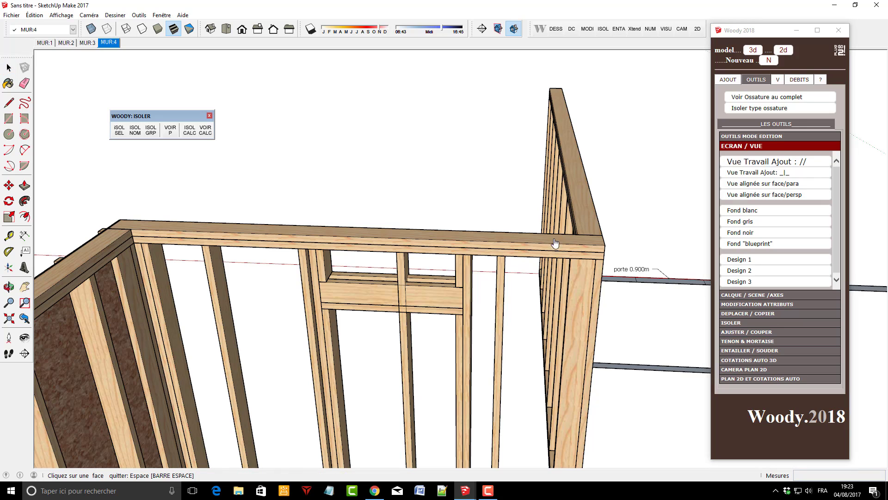
pyautogui.click(419, 300)
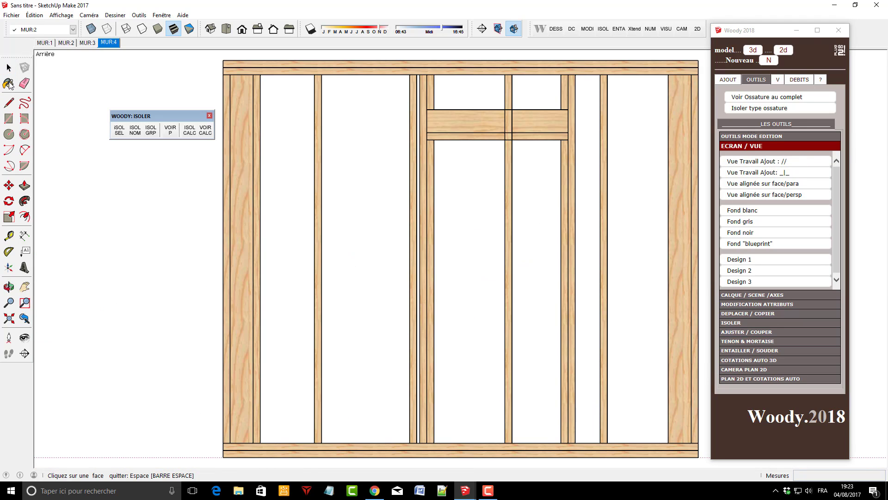
pyautogui.click(9, 68)
# Trim the stud crossing the door opening against the header above it with "Ajuster pièce à pièce"
pyautogui.click(743, 332)
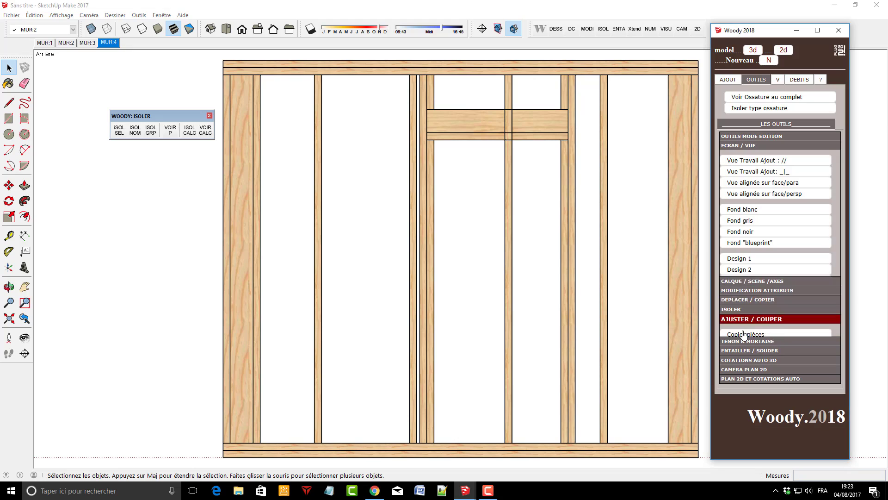
pyautogui.click(771, 237)
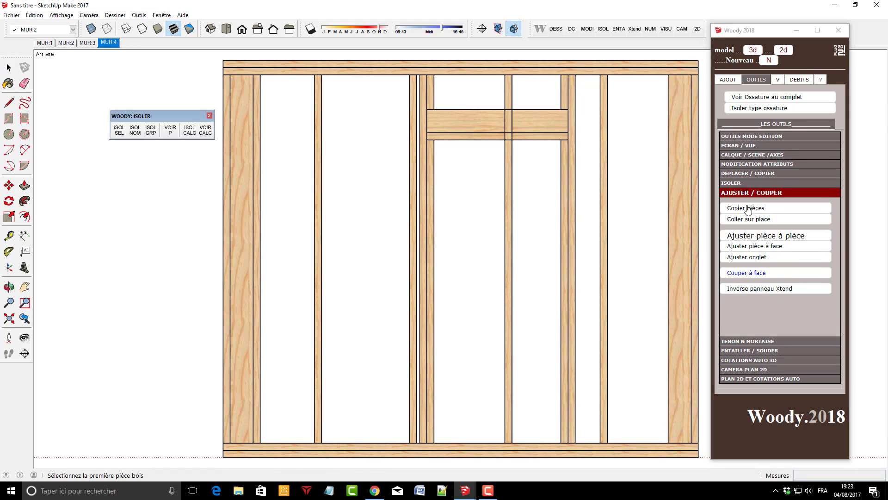
pyautogui.click(512, 94)
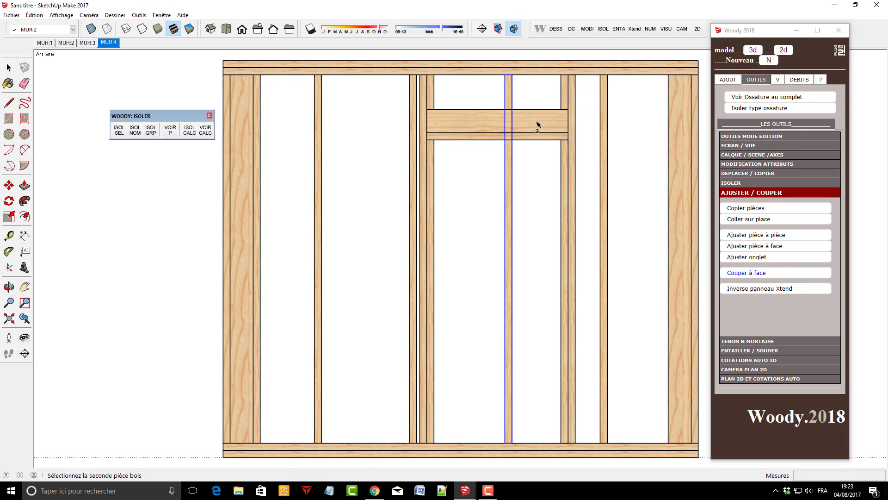
pyautogui.click(537, 125)
pyautogui.click(8, 68)
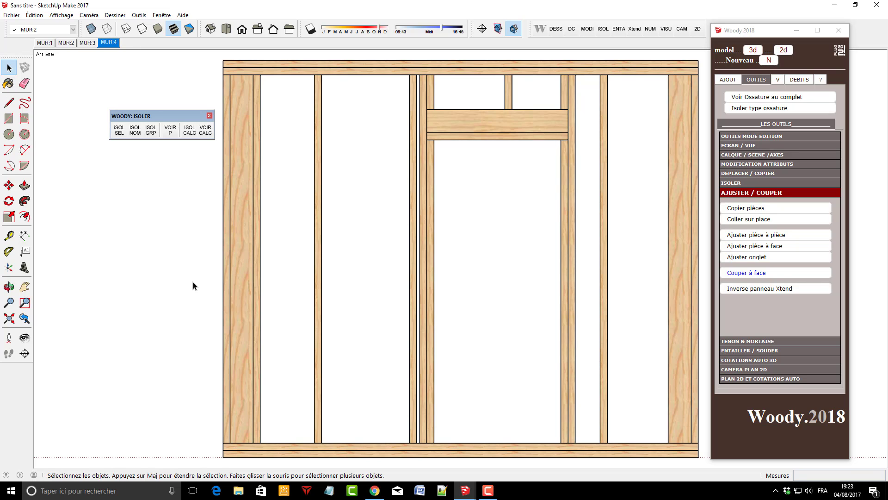
# Return to the MUR:4 scene and view the whole plan with its walls from the side without walls
pyautogui.moveTo(193, 286); pyautogui.dragTo(322, 389, button='middle')
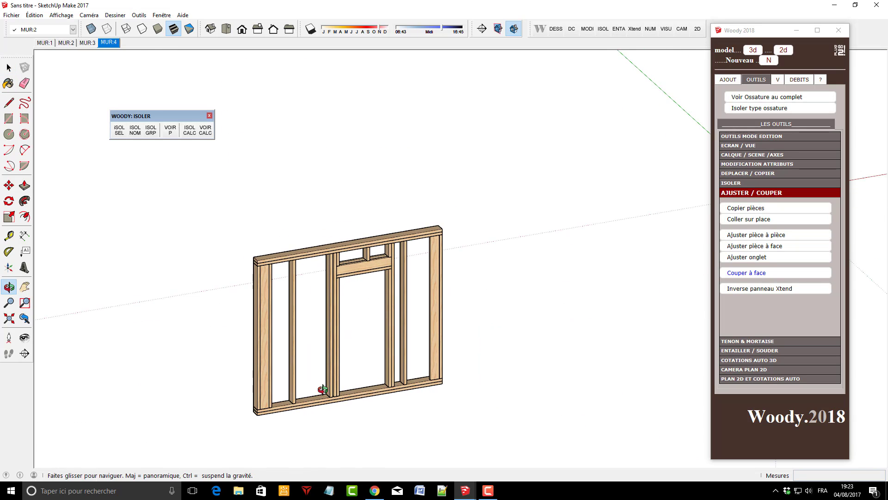
pyautogui.click(109, 42)
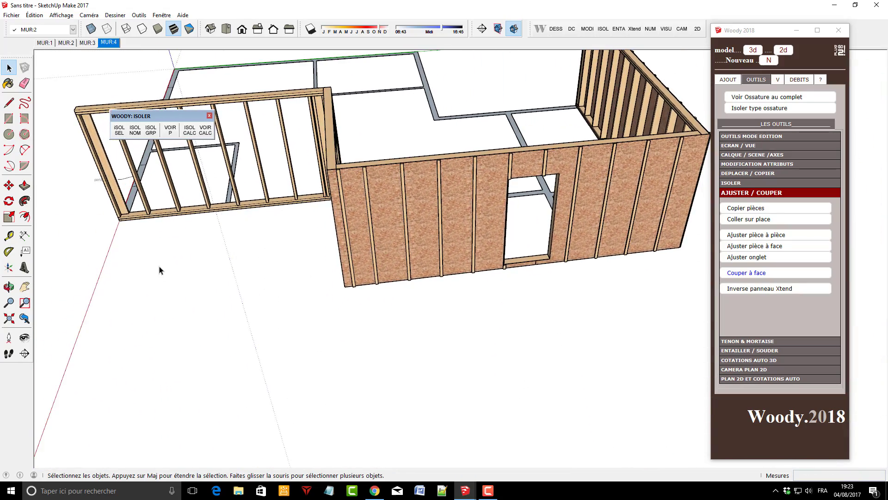
pyautogui.moveTo(157, 316); pyautogui.dragTo(333, 399, button='middle')
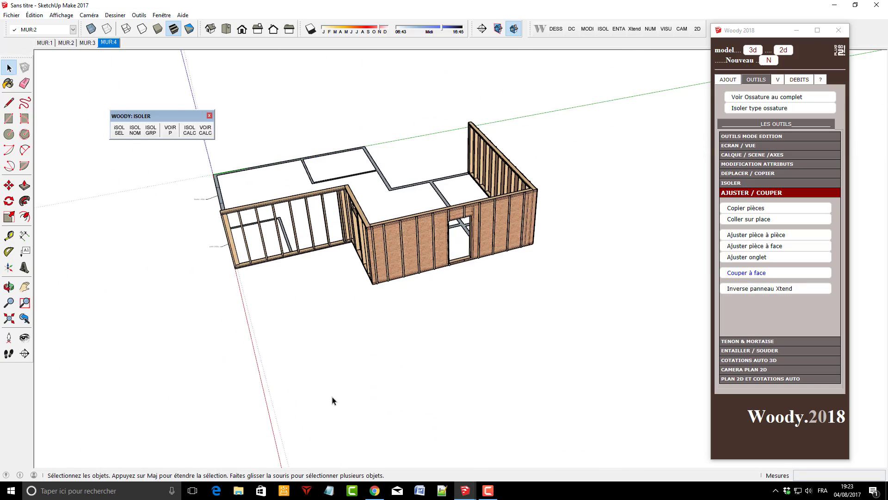
pyautogui.scroll(2, 304, 369)
pyautogui.moveTo(198, 290); pyautogui.dragTo(569, 352, button='middle')
pyautogui.scroll(-5, 494, 360)
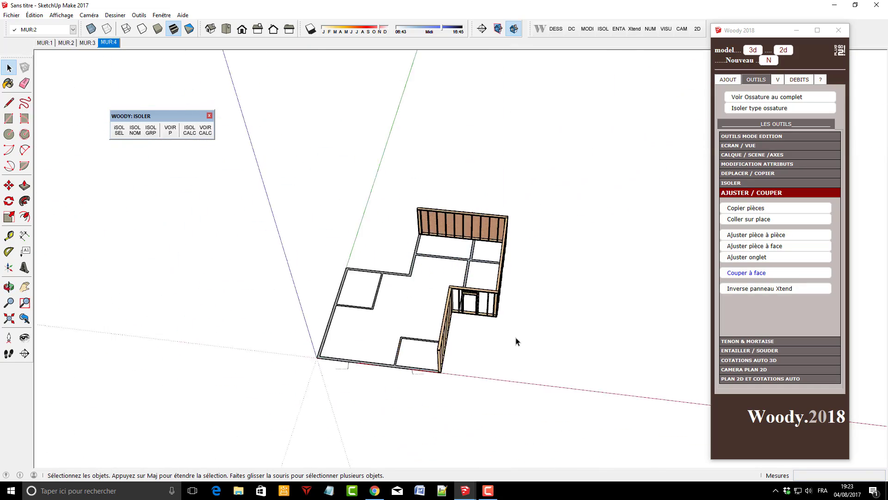
pyautogui.moveTo(520, 341); pyautogui.dragTo(746, 301, button='middle')
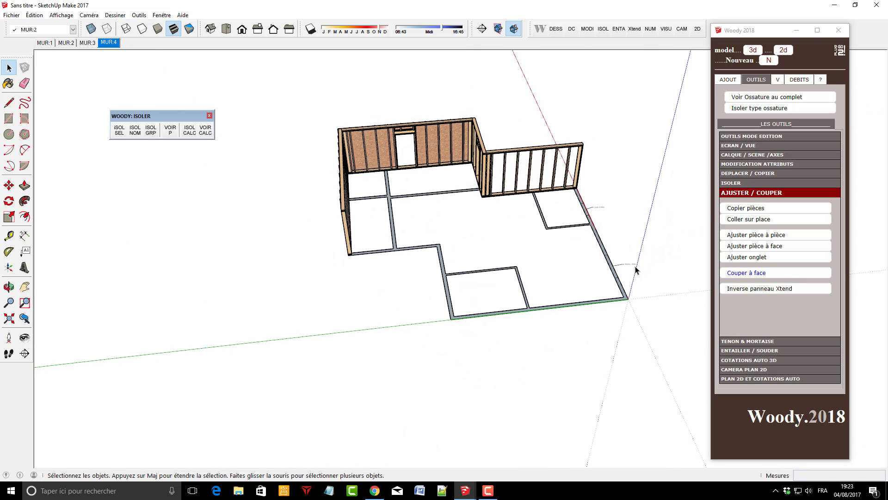
pyautogui.scroll(3, 635, 269)
# Bring up the CHARPENTE modules and try to insert the Fermette A truss with nothing selected
pyautogui.click(726, 81)
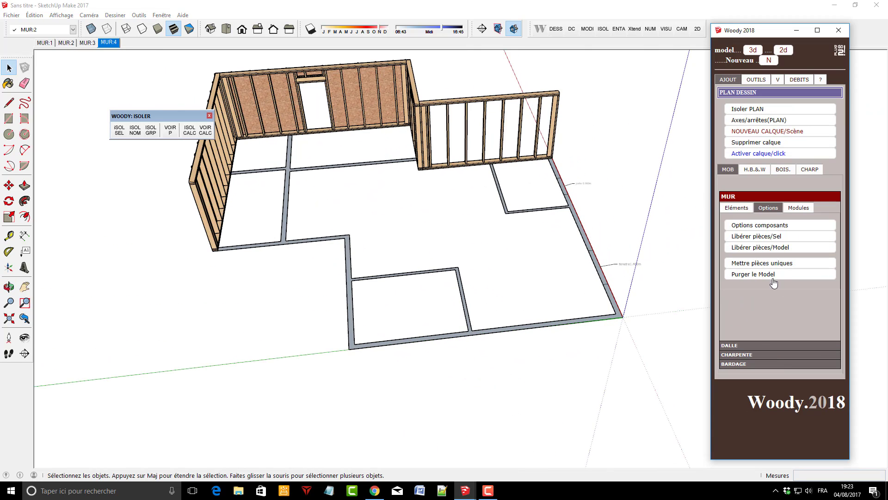
pyautogui.click(746, 357)
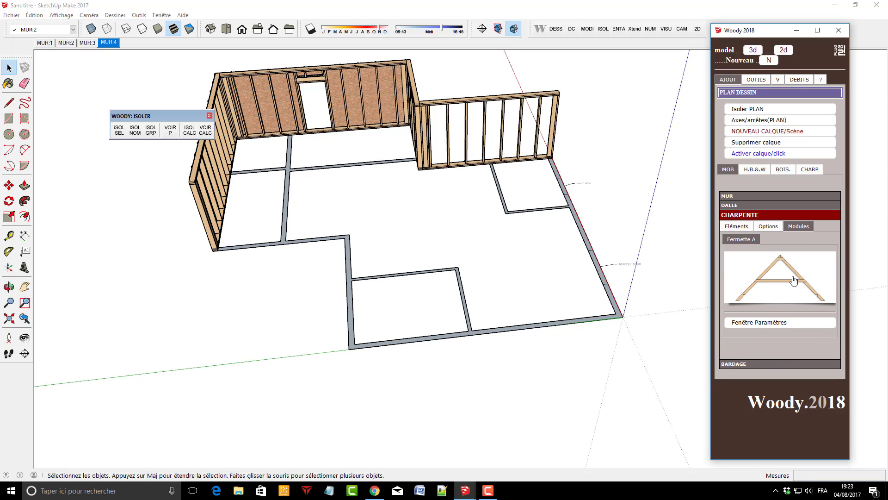
pyautogui.click(780, 283)
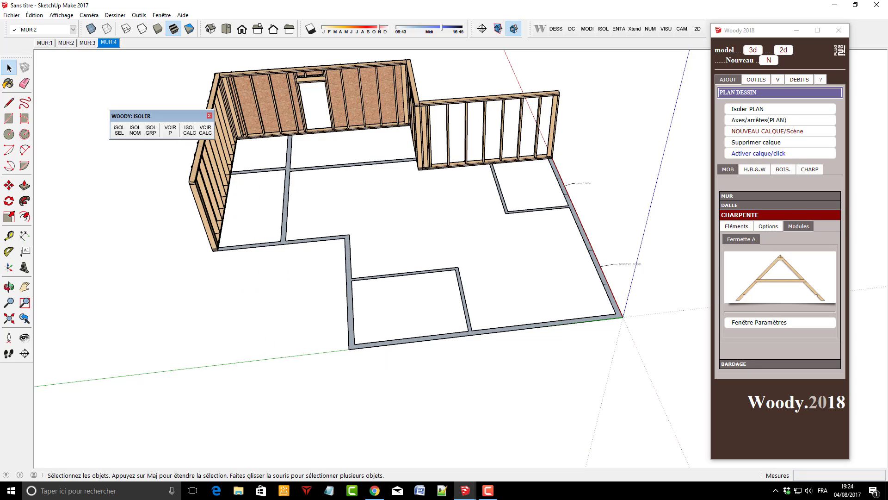
# Draw a line about 6.92 m long outside the plan, parallel to its edge on the green axis
pyautogui.click(8, 102)
pyautogui.scroll(-3, 317, 310)
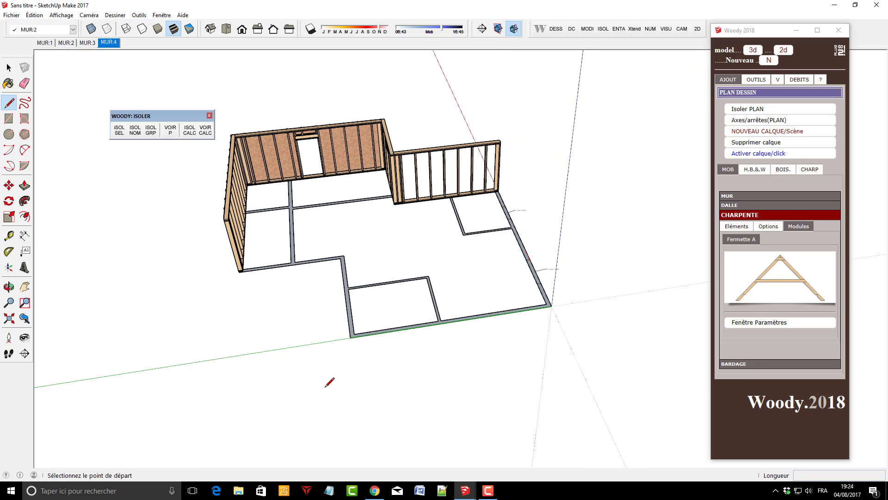
pyautogui.click(325, 390)
pyautogui.click(536, 356)
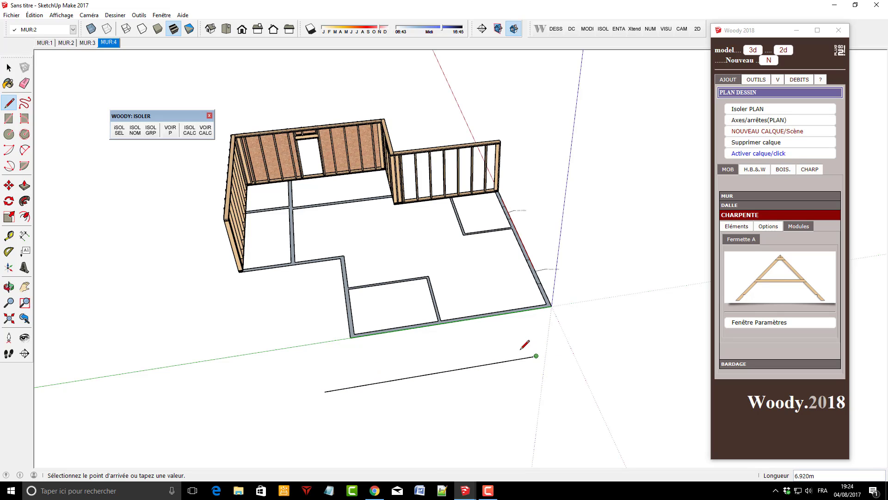
pyautogui.press('Escape')
pyautogui.click(10, 67)
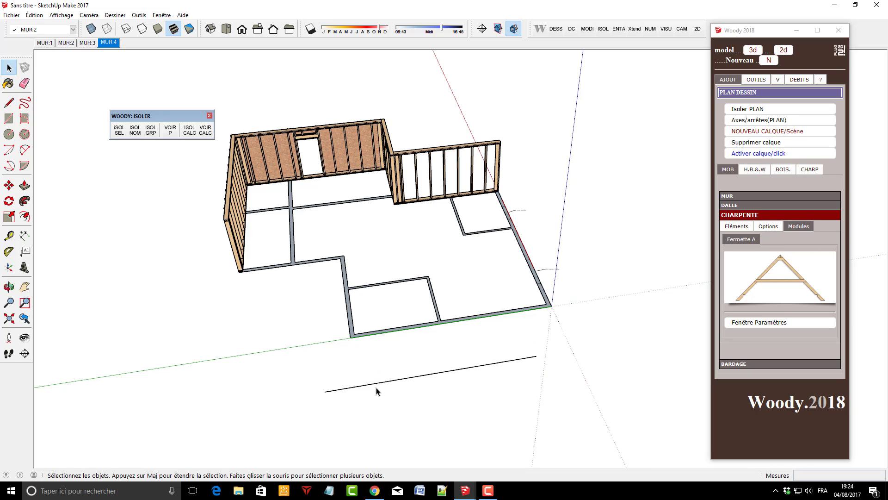
# Insert the Fermette A truss module on the newly drawn line outside the plan
pyautogui.click(392, 383)
pyautogui.click(780, 288)
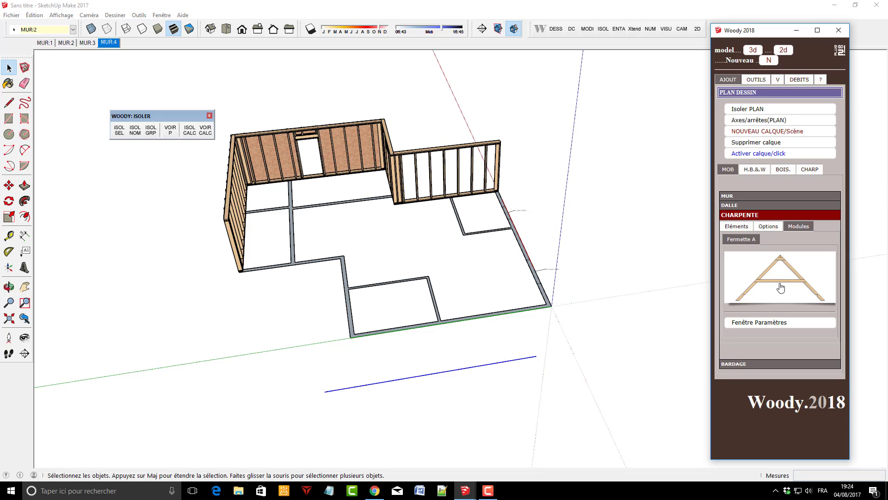
pyautogui.click(522, 357)
pyautogui.press('m')
pyautogui.moveTo(318, 389); pyautogui.dragTo(759, 359, button='middle')
# Set the Fermette A truss's angle A to 35 degrees and its "moiser" option to oui
pyautogui.click(765, 322)
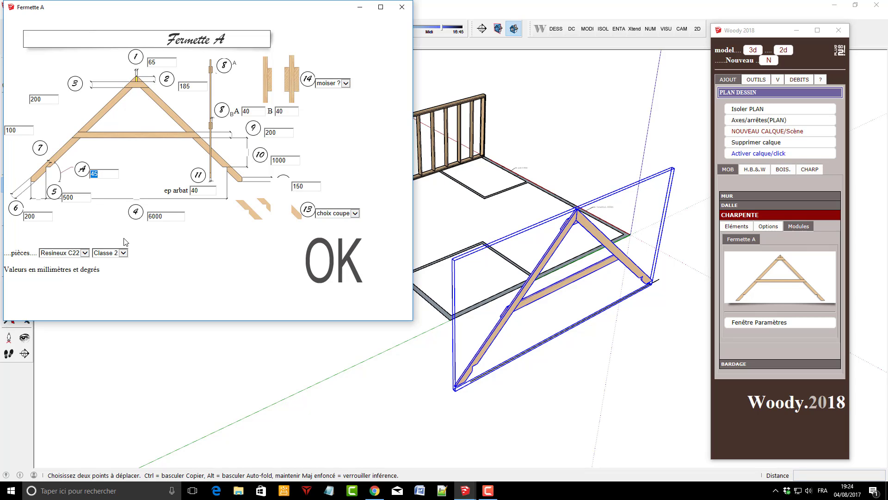
pyautogui.click(318, 271)
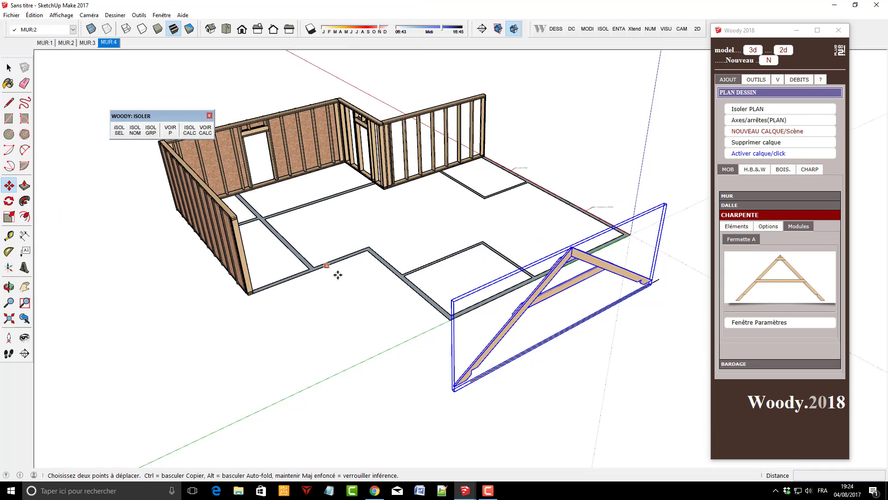
pyautogui.moveTo(337, 275); pyautogui.dragTo(337, 338, button='middle')
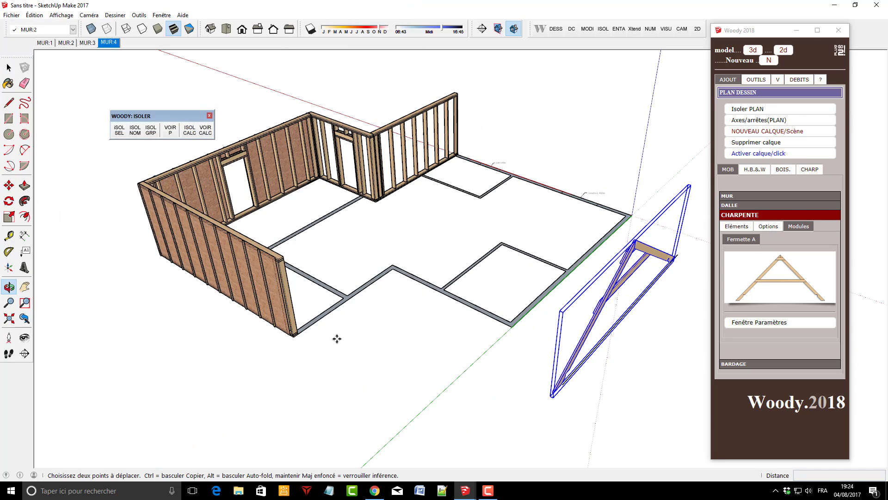
pyautogui.scroll(-2, 407, 258)
pyautogui.scroll(6, 605, 260)
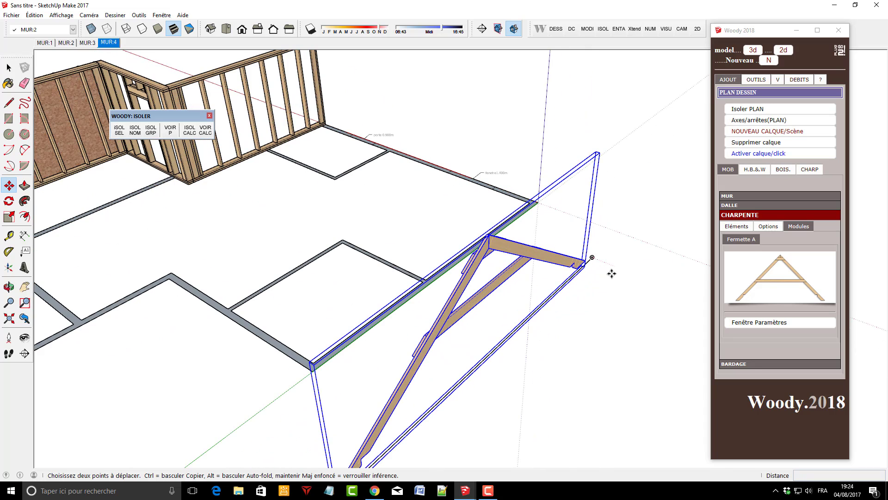
pyautogui.click(767, 324)
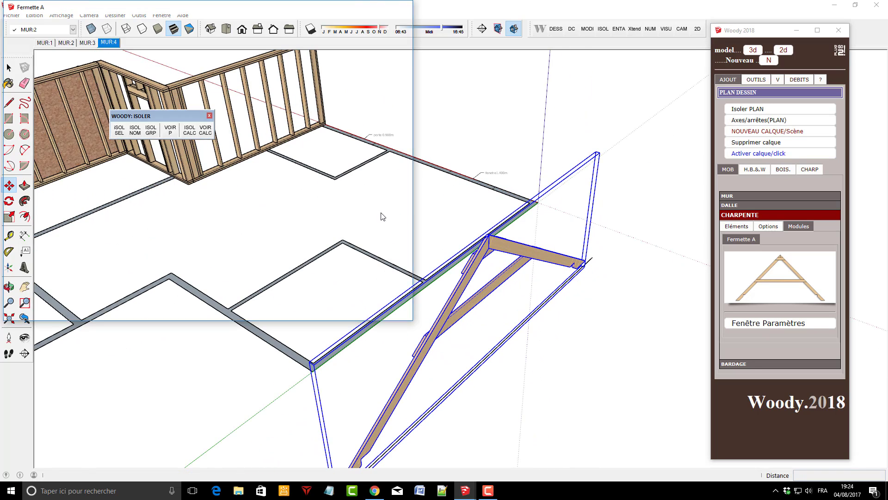
pyautogui.click(346, 83)
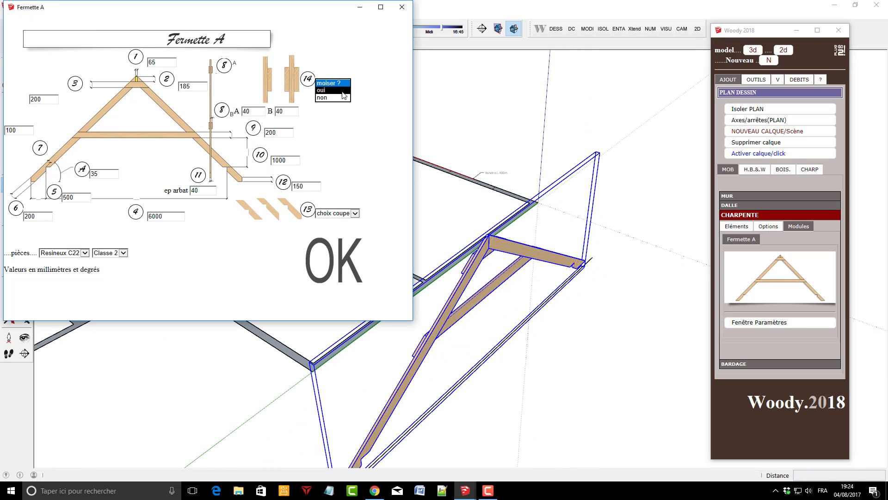
pyautogui.click(342, 93)
pyautogui.click(319, 267)
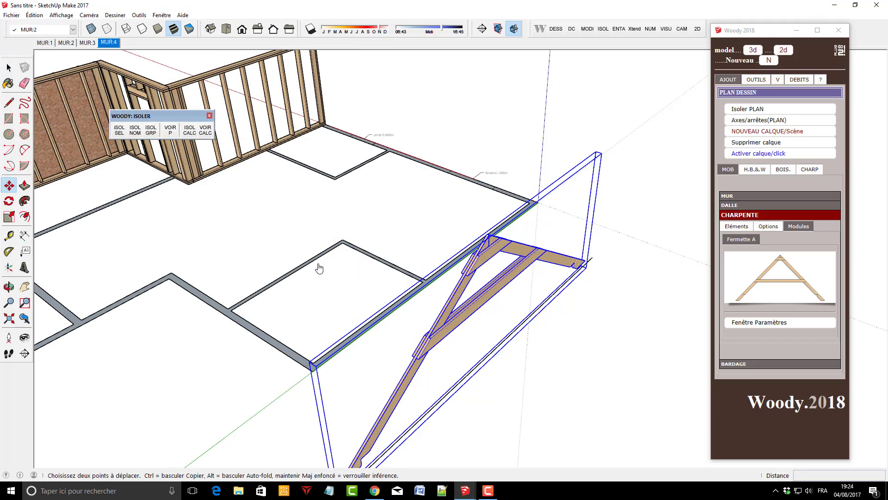
# Reopen the Fermette A truss parameters and change dimension 10 to lower the tie beam
pyautogui.moveTo(525, 359); pyautogui.dragTo(430, 323, button='middle')
pyautogui.scroll(5, 140, 334)
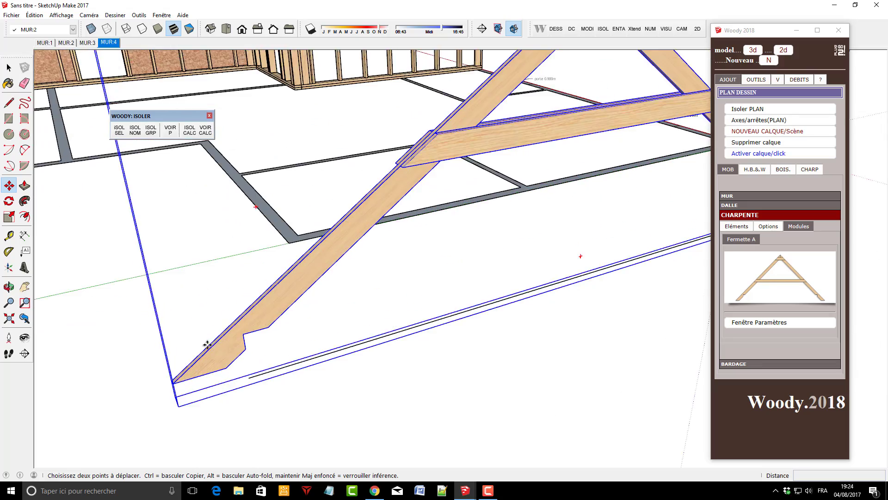
pyautogui.scroll(-6, 286, 396)
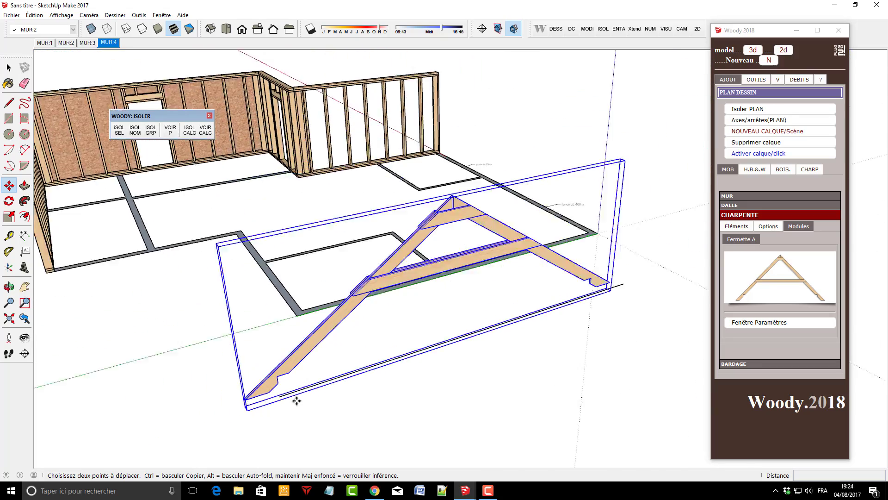
pyautogui.moveTo(297, 396); pyautogui.dragTo(337, 401, button='middle')
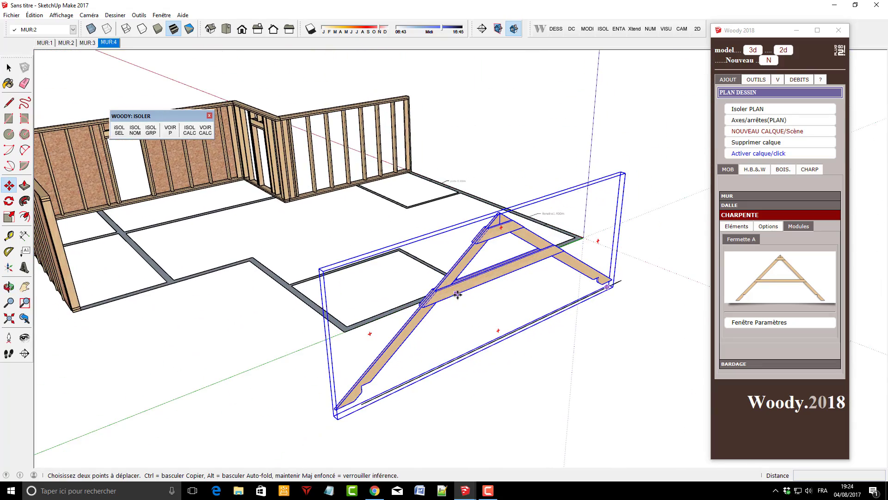
pyautogui.moveTo(457, 295)
pyautogui.mouseDown(button='middle')
pyautogui.moveTo(373, 329)
pyautogui.moveTo(445, 297)
pyautogui.mouseUp(button='middle')
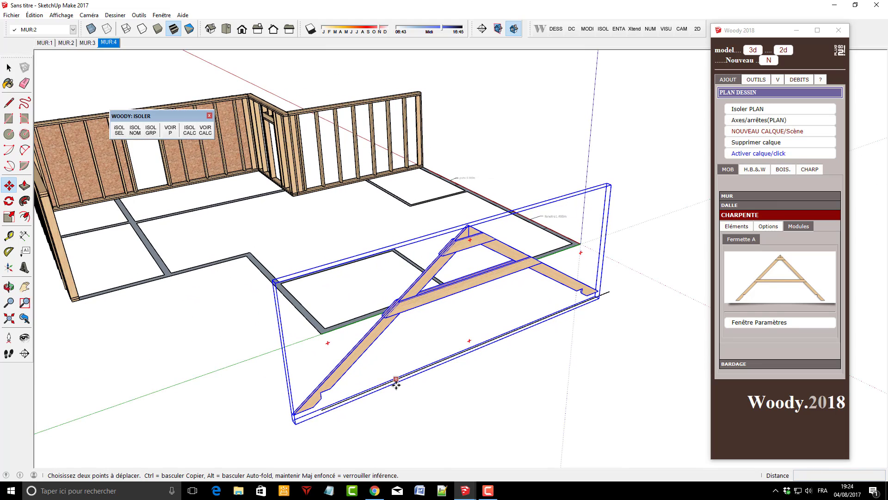
pyautogui.click(757, 320)
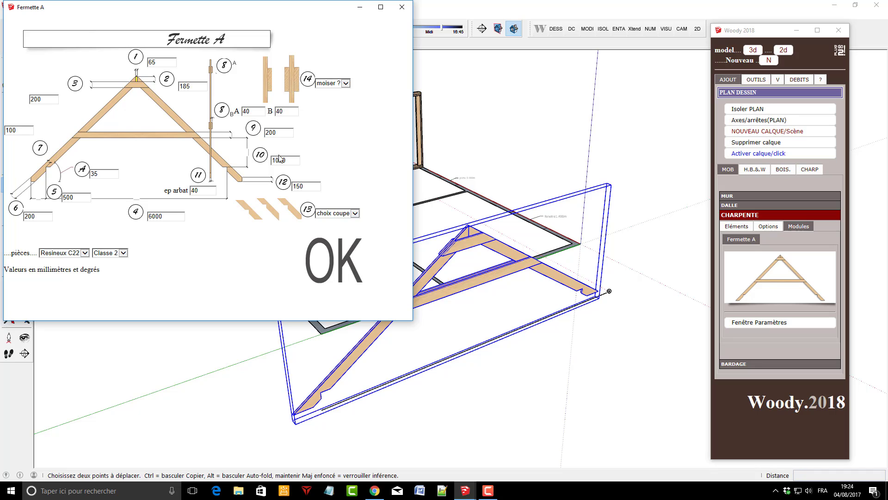
pyautogui.doubleClick(285, 160)
pyautogui.click(329, 251)
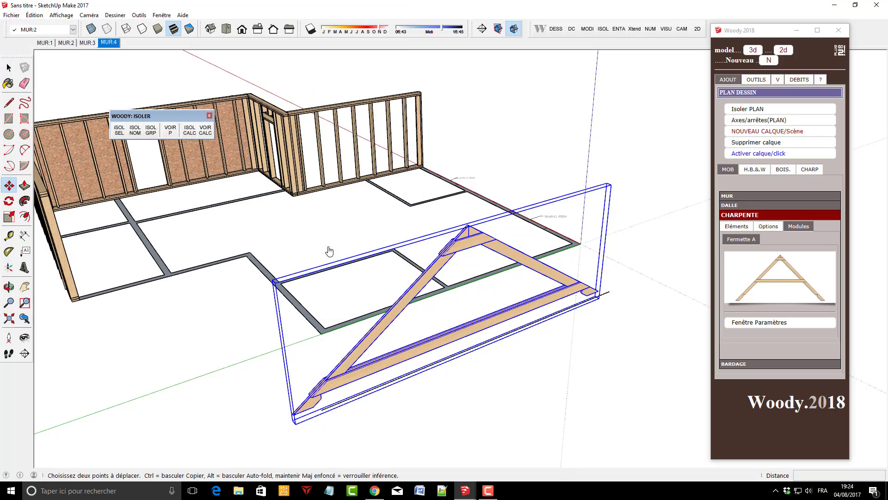
pyautogui.moveTo(360, 312); pyautogui.dragTo(437, 336, button='middle')
pyautogui.scroll(5, 398, 201)
pyautogui.scroll(-5, 255, 357)
pyautogui.scroll(2, 287, 365)
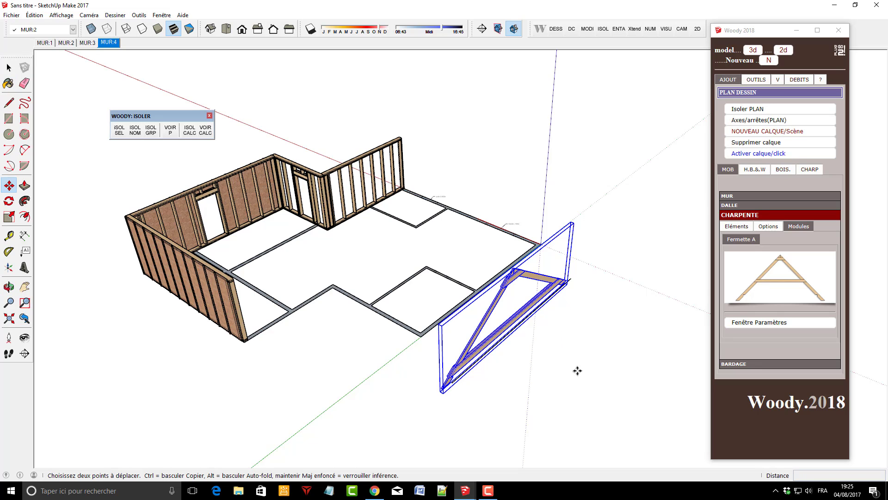
# Delete the Fermette A truss outside the plan, keeping the line it was built on
pyautogui.press('Delete')
pyautogui.moveTo(506, 393); pyautogui.dragTo(361, 373, button='middle')
pyautogui.click(9, 68)
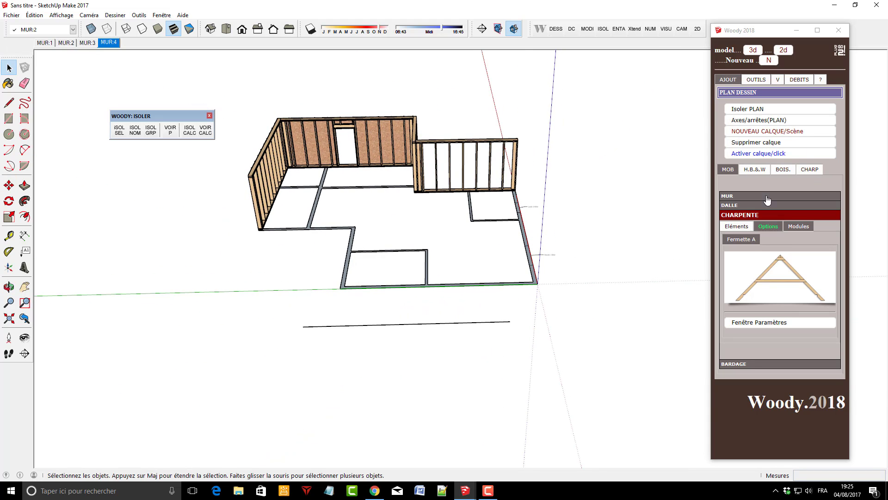
# Set the spacing to the first stud (Entre-axes premier montant) to 0.574 in the H.B.&W project preferences
pyautogui.click(755, 171)
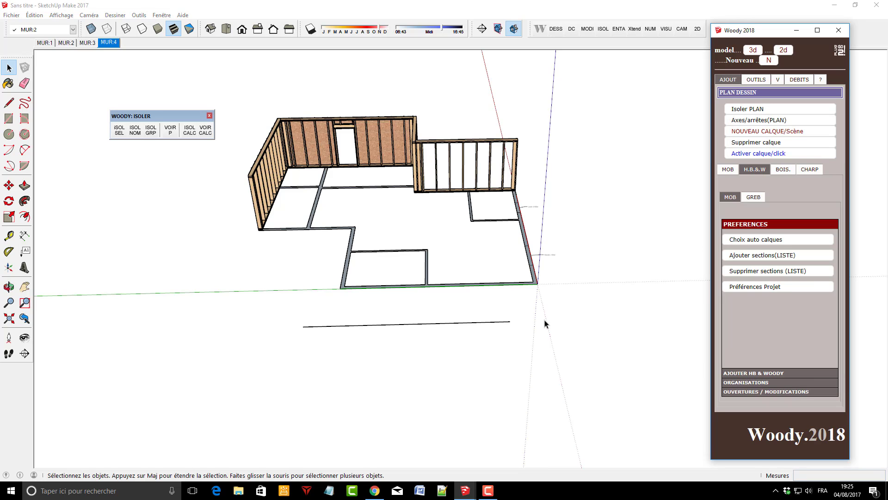
pyautogui.scroll(-2, 544, 324)
pyautogui.moveTo(544, 324); pyautogui.dragTo(465, 391, button='middle')
pyautogui.scroll(5, 236, 218)
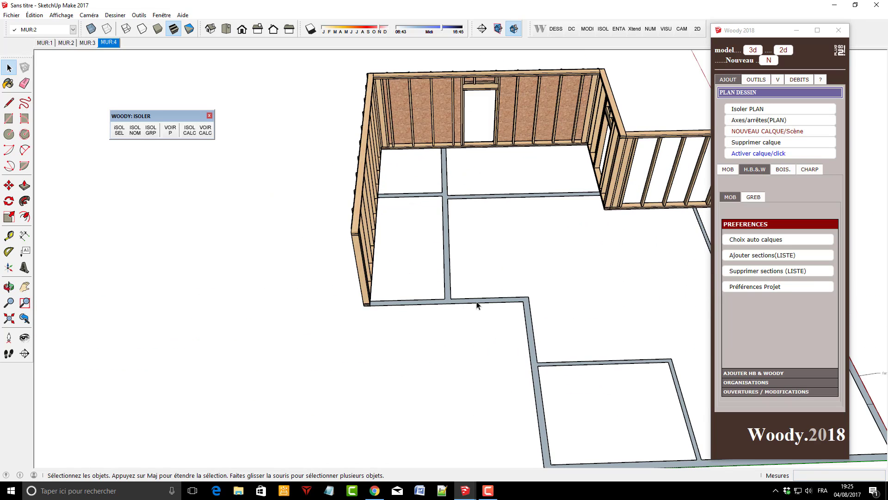
pyautogui.moveTo(478, 306); pyautogui.dragTo(514, 316, button='middle')
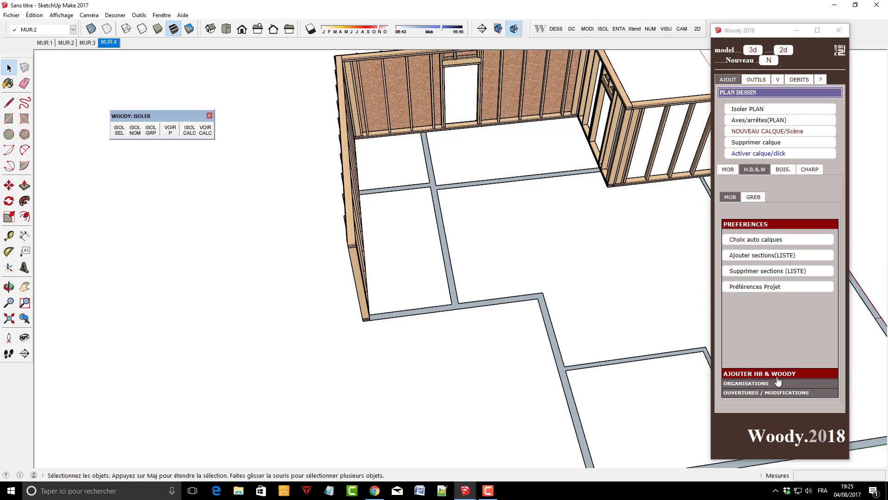
pyautogui.click(752, 288)
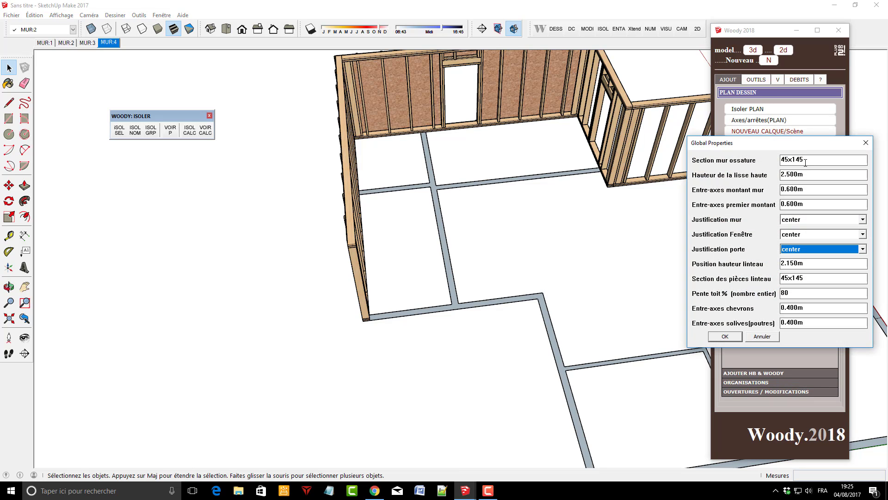
pyautogui.click(810, 189)
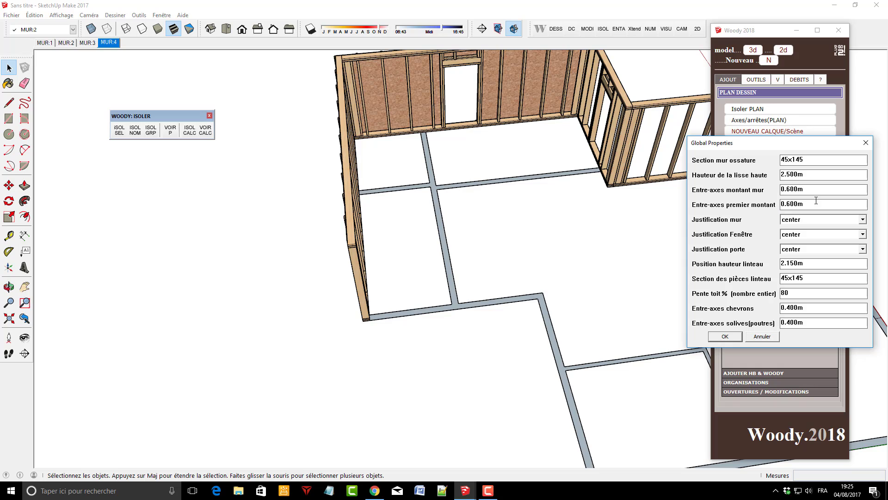
pyautogui.doubleClick(803, 204)
pyautogui.write('0.574')
pyautogui.click(724, 337)
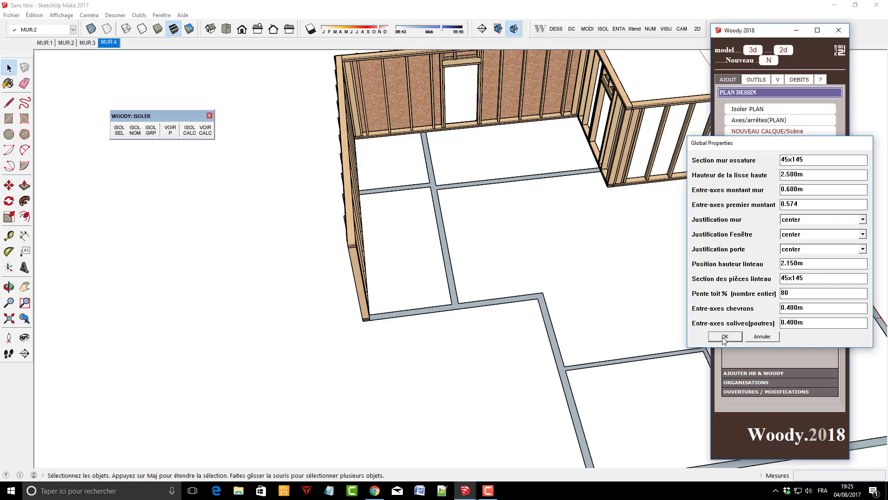
# Start an H.B.&W wall with right justification, 45x145 section, two bottom plates and two top plates
pyautogui.click(750, 376)
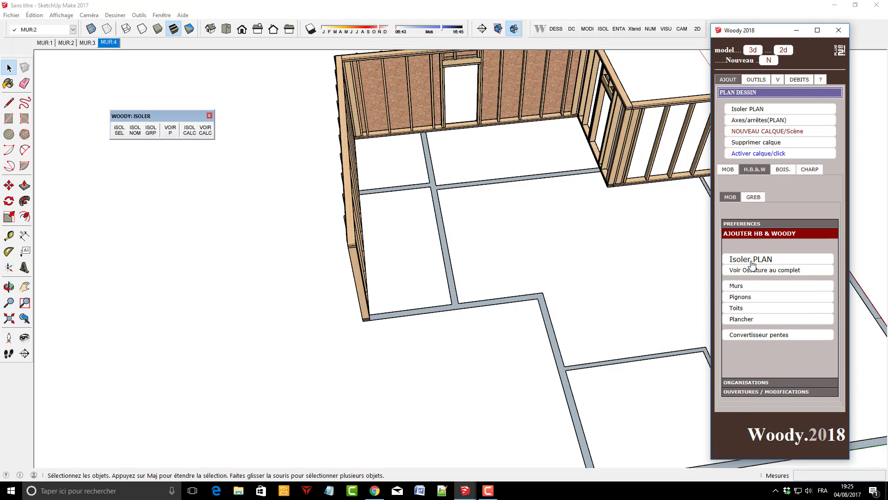
pyautogui.click(745, 286)
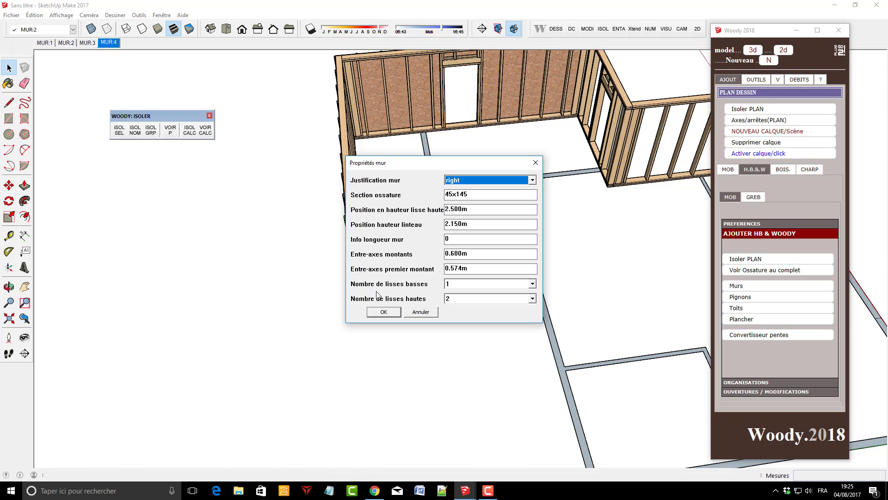
pyautogui.click(533, 284)
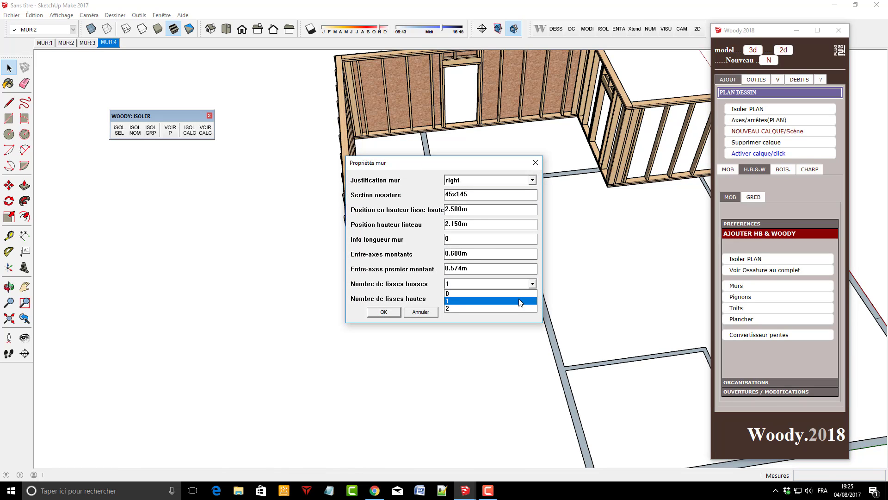
pyautogui.click(513, 310)
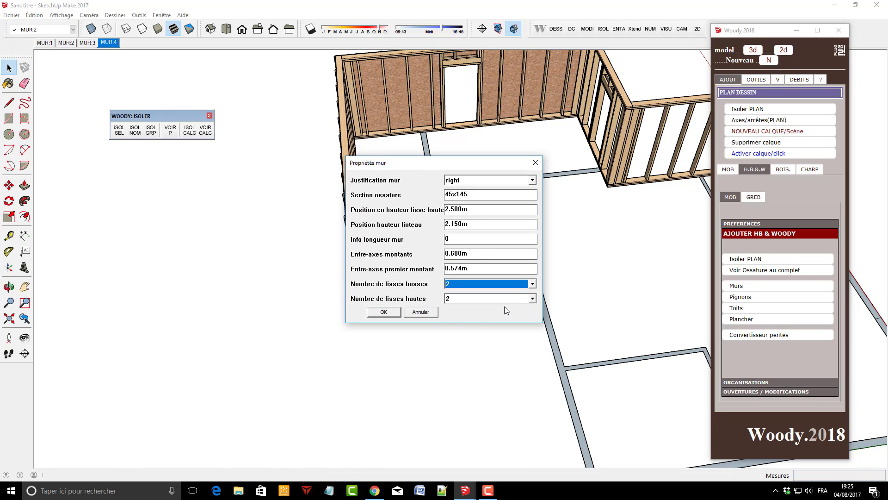
pyautogui.click(384, 311)
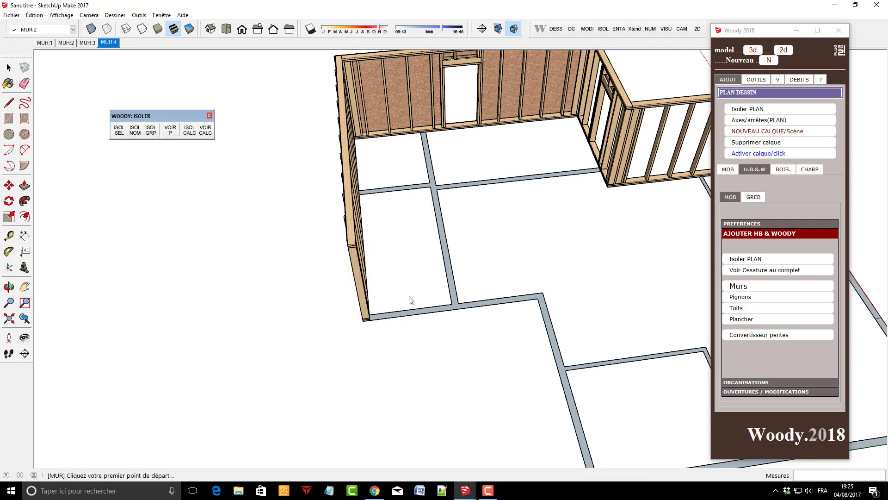
# Add two walls on the plan, from the clad wall's end to the inner corner, and from there to the green-axis corner
pyautogui.scroll(5, 344, 345)
pyautogui.click(344, 340)
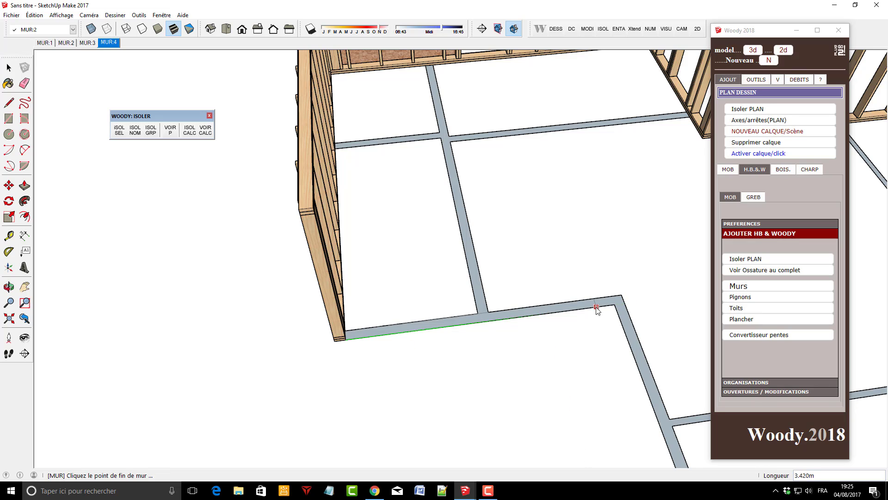
pyautogui.click(625, 303)
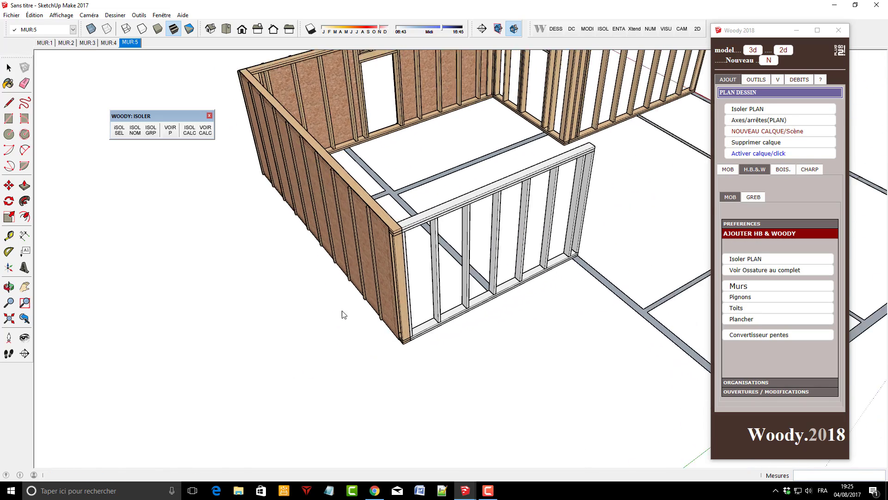
pyautogui.scroll(3, 615, 322)
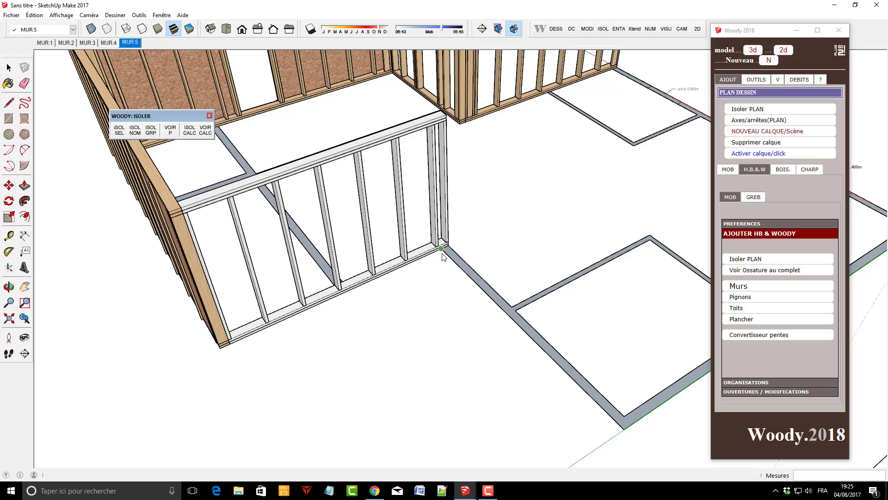
pyautogui.click(442, 253)
pyautogui.click(624, 428)
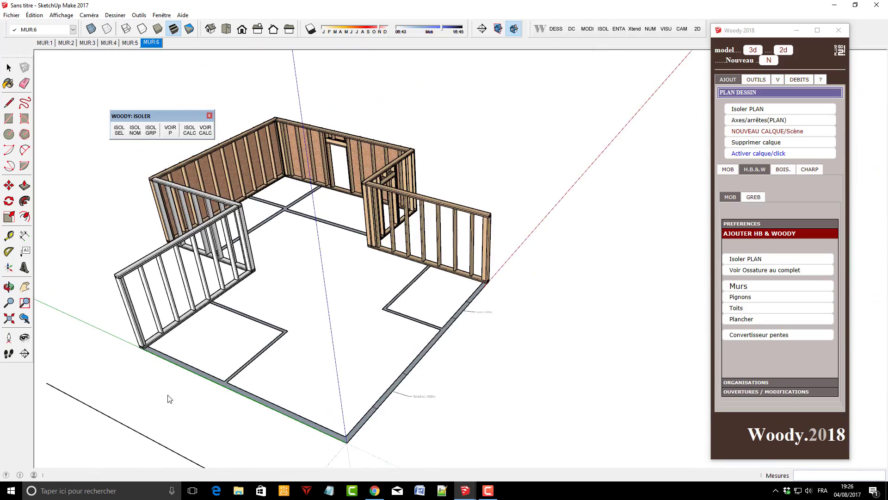
# Add a wall along the green axis to the origin corner, and another along the red axis to the existing timber wall
pyautogui.scroll(2, 171, 393)
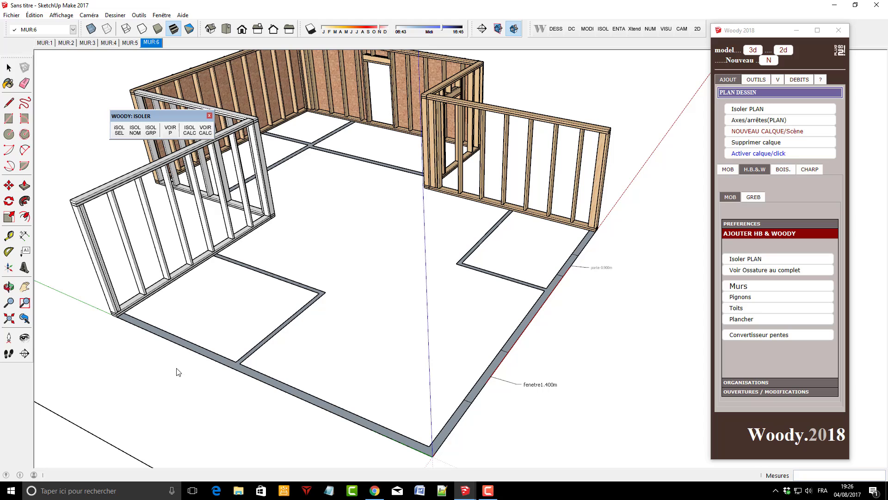
pyautogui.click(119, 319)
pyautogui.click(424, 453)
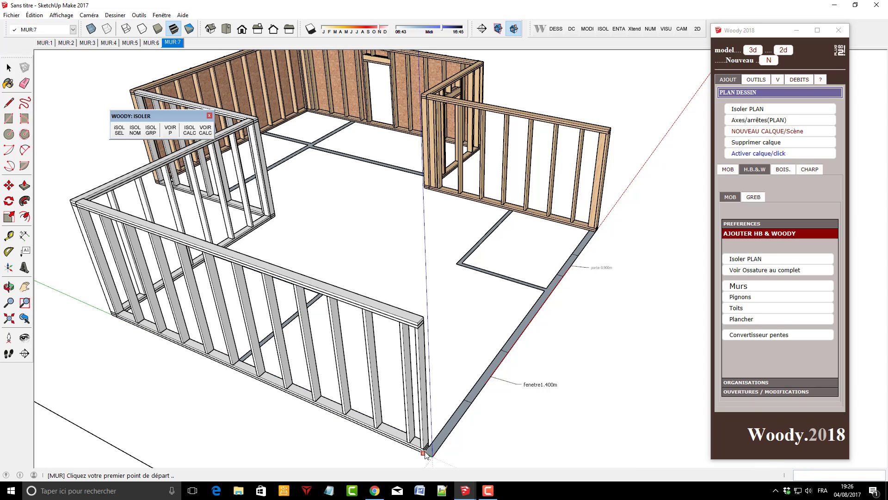
pyautogui.moveTo(496, 455); pyautogui.dragTo(140, 353, button='middle')
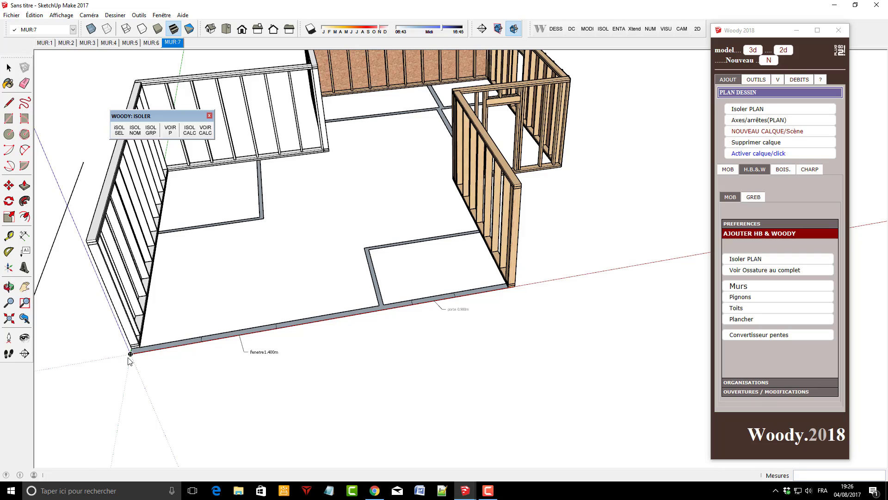
pyautogui.click(130, 356)
pyautogui.scroll(4, 513, 287)
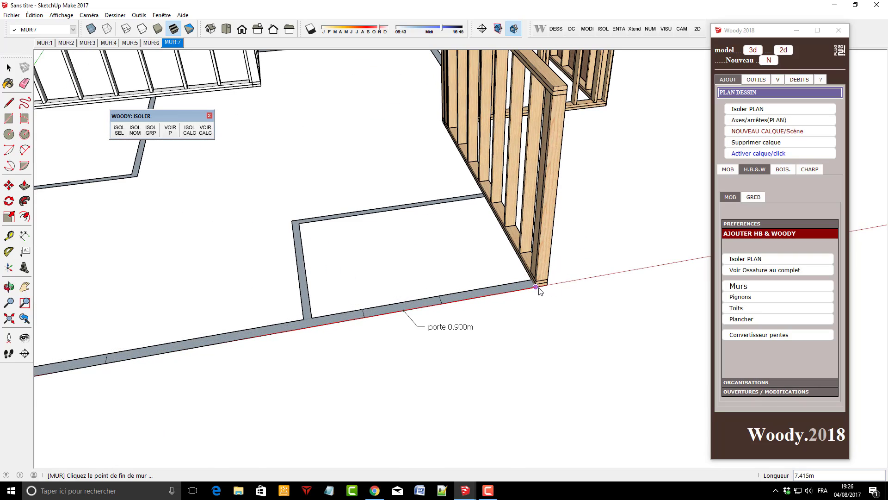
pyautogui.click(536, 288)
pyautogui.scroll(-5, 592, 363)
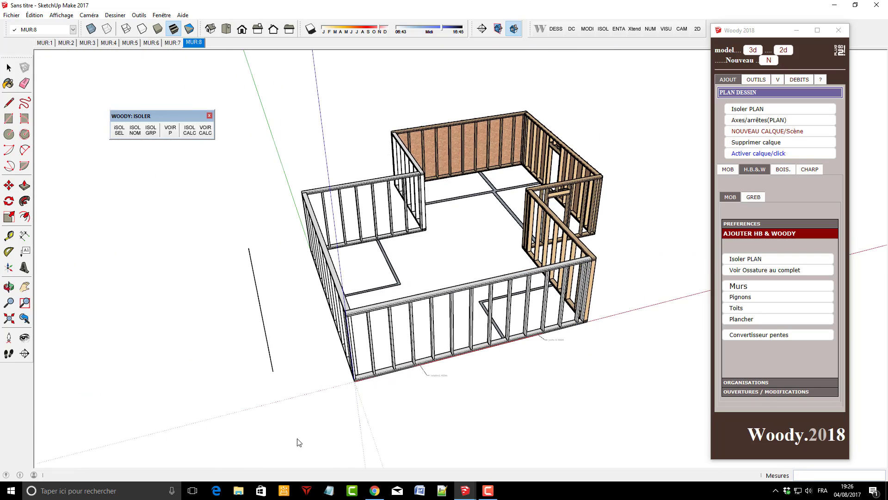
# Add a centered 1.200 m by 1.150 m window, lintel at 2.150 m, to the inner-corner-to-green-axis wall, placed about 3.02 m along
pyautogui.moveTo(298, 440); pyautogui.dragTo(390, 383, button='middle')
pyautogui.scroll(4, 278, 260)
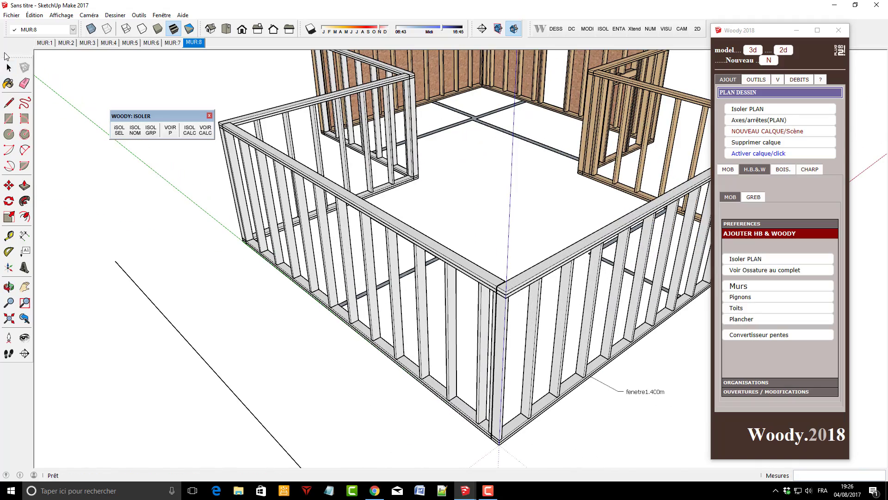
pyautogui.click(9, 67)
pyautogui.moveTo(462, 342); pyautogui.dragTo(561, 372, button='middle')
pyautogui.scroll(3, 558, 303)
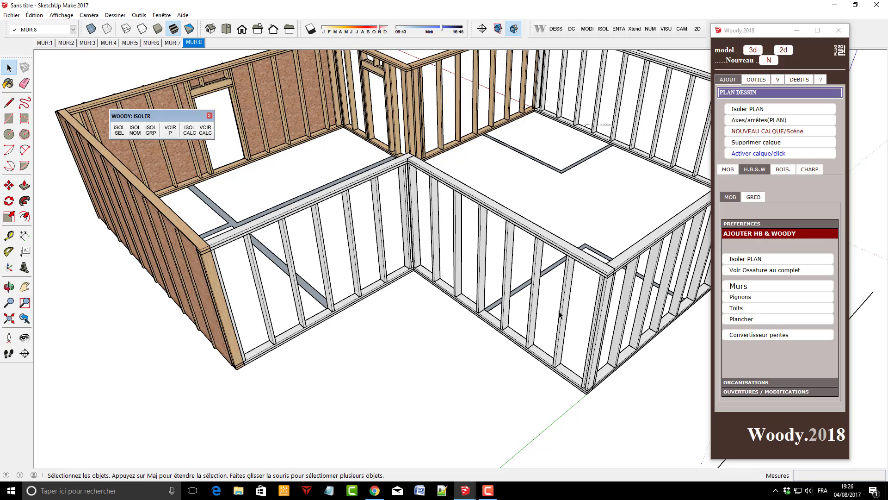
pyautogui.rightClick(563, 319)
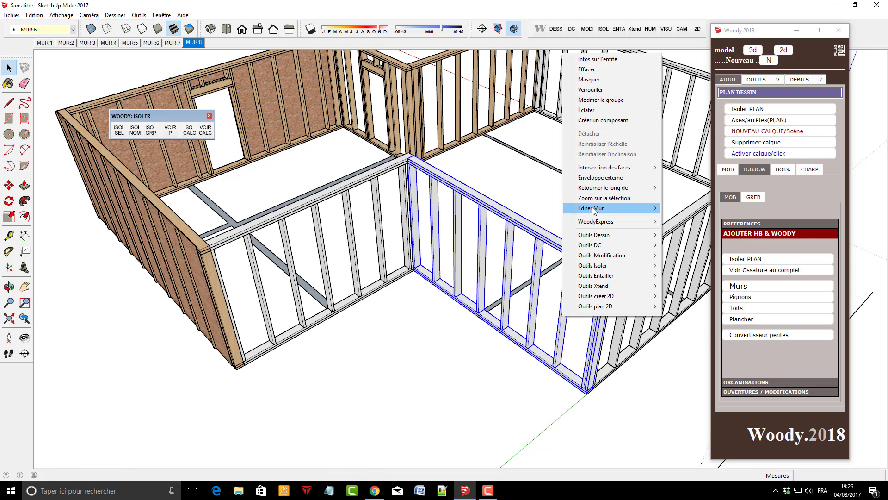
pyautogui.moveTo(595, 211)
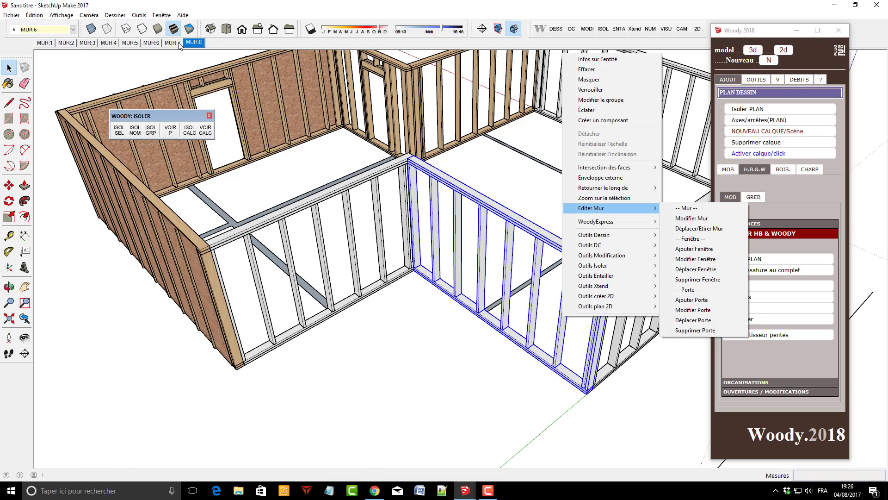
pyautogui.click(711, 251)
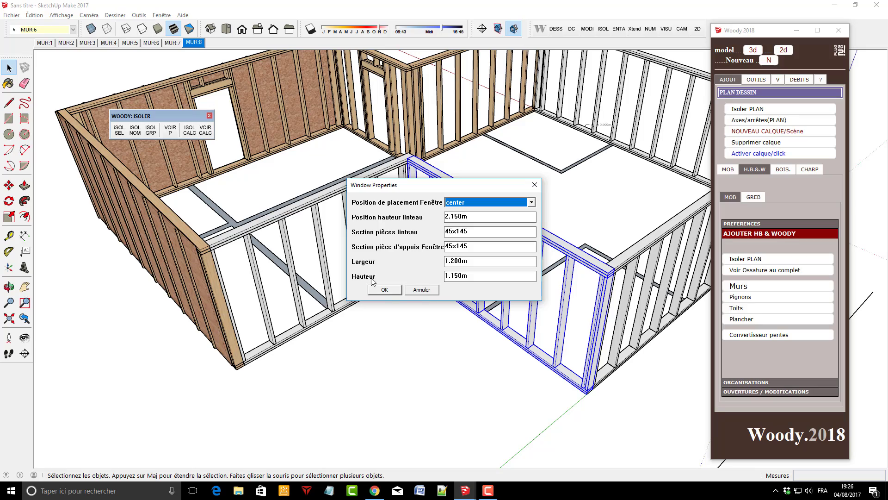
pyautogui.click(389, 291)
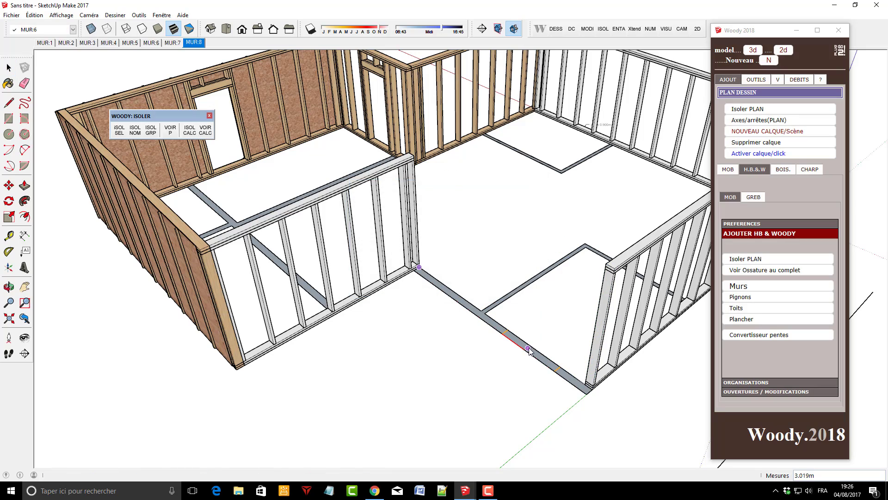
pyautogui.click(529, 350)
pyautogui.moveTo(529, 350); pyautogui.dragTo(477, 350, button='middle')
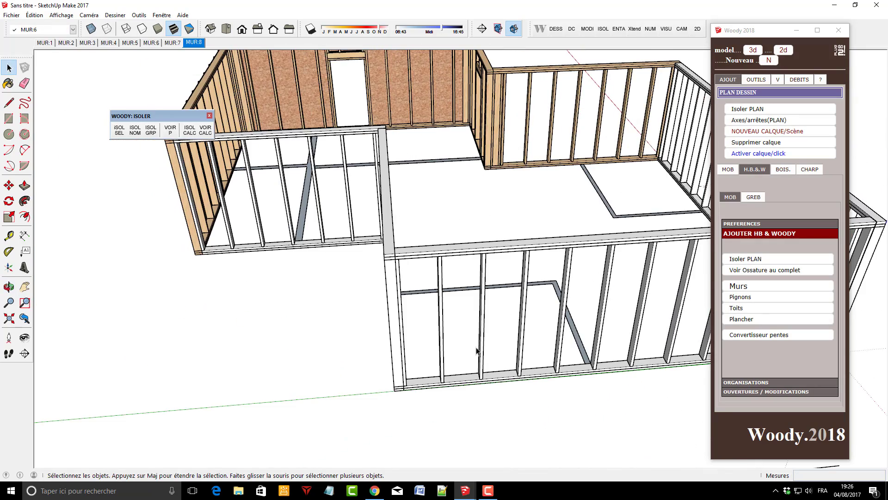
# Add a centered 1.4 m by 1.45 m window, lintel at 2.150 m, to the green-axis wall, near the green-axis corner
pyautogui.rightClick(485, 378)
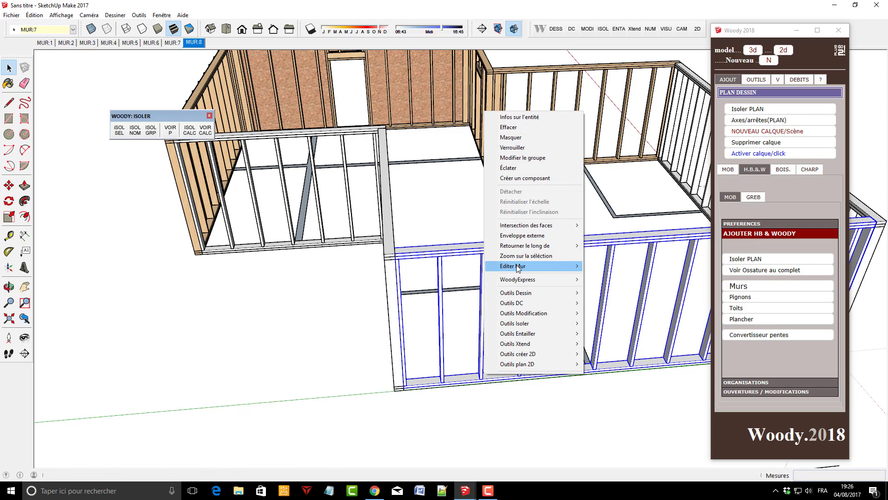
pyautogui.moveTo(518, 268)
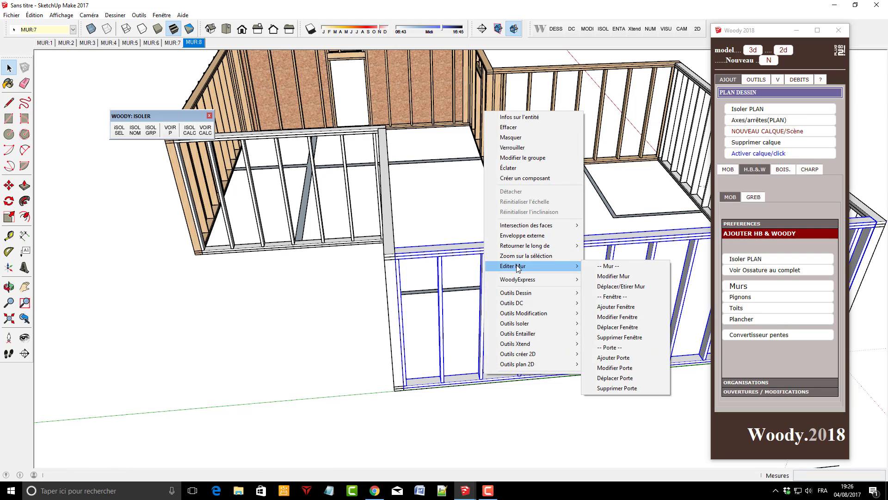
pyautogui.click(630, 311)
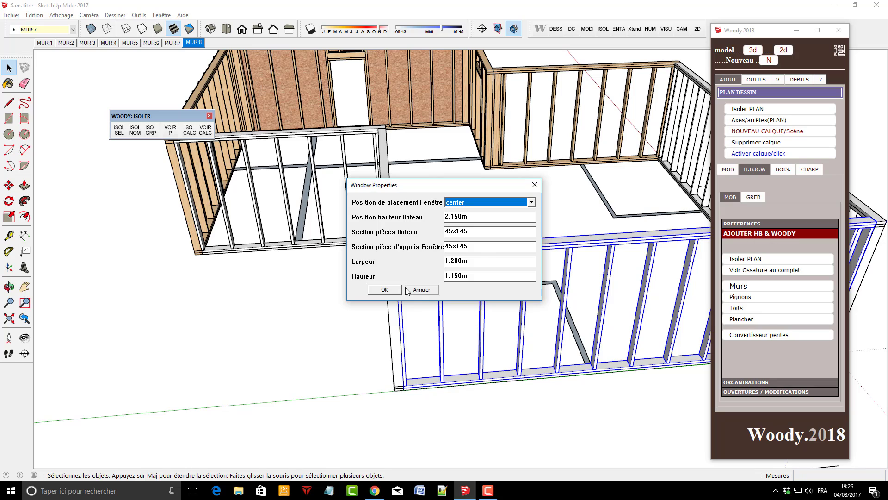
pyautogui.moveTo(484, 259); pyautogui.dragTo(447, 261)
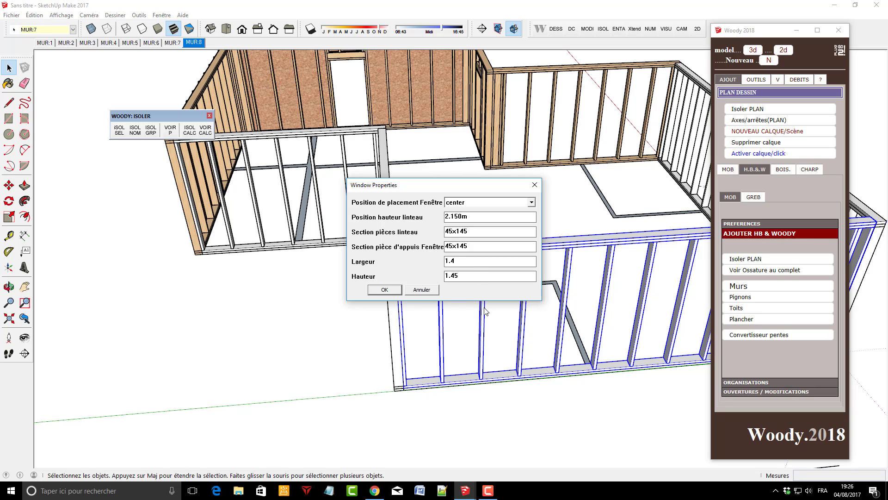
pyautogui.click(385, 290)
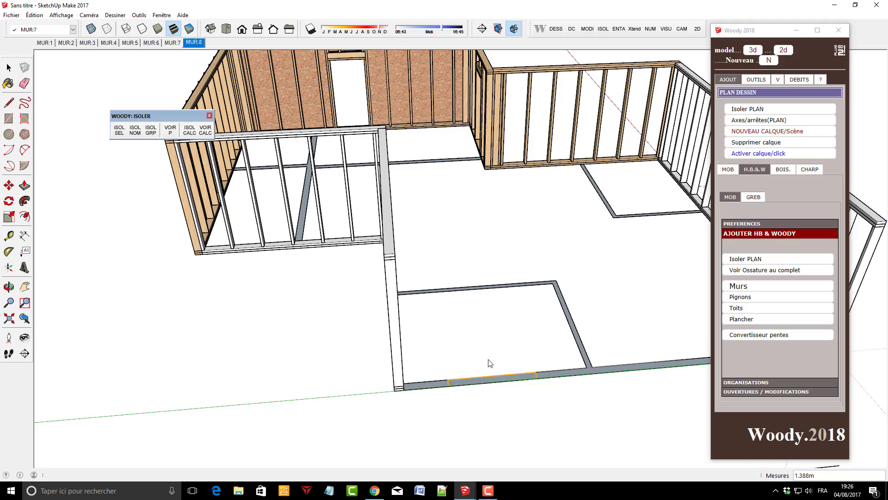
# Move the green-axis wall's window along the wall towards the origin corner
pyautogui.scroll(-3, 505, 356)
pyautogui.moveTo(406, 383); pyautogui.dragTo(330, 360, button='middle')
pyautogui.scroll(2, 401, 413)
pyautogui.moveTo(400, 414); pyautogui.dragTo(428, 393, button='middle')
pyautogui.click(323, 329)
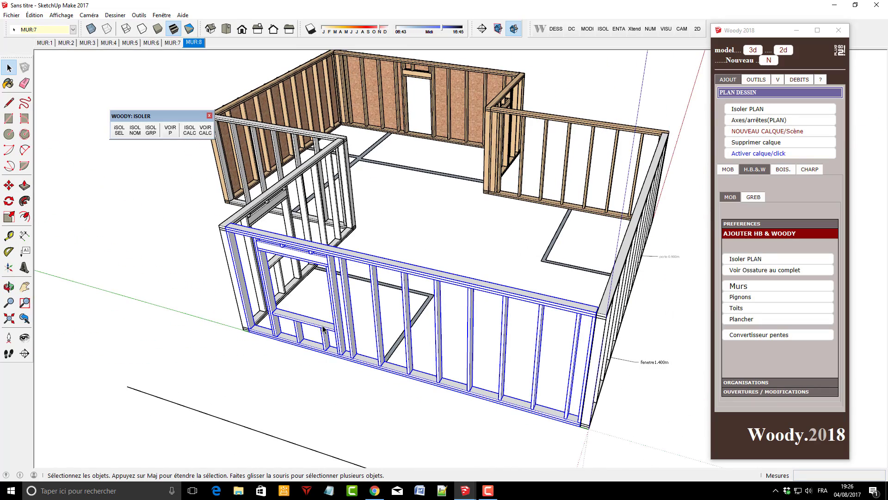
pyautogui.rightClick(324, 330)
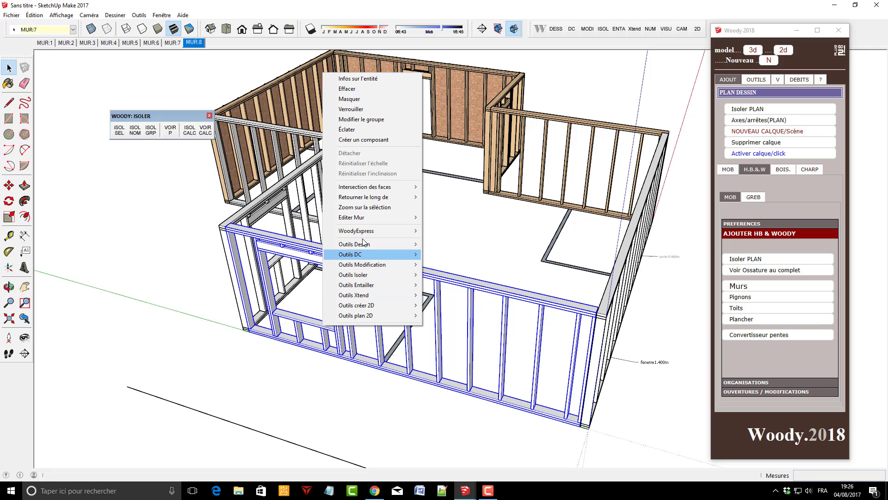
pyautogui.click(789, 391)
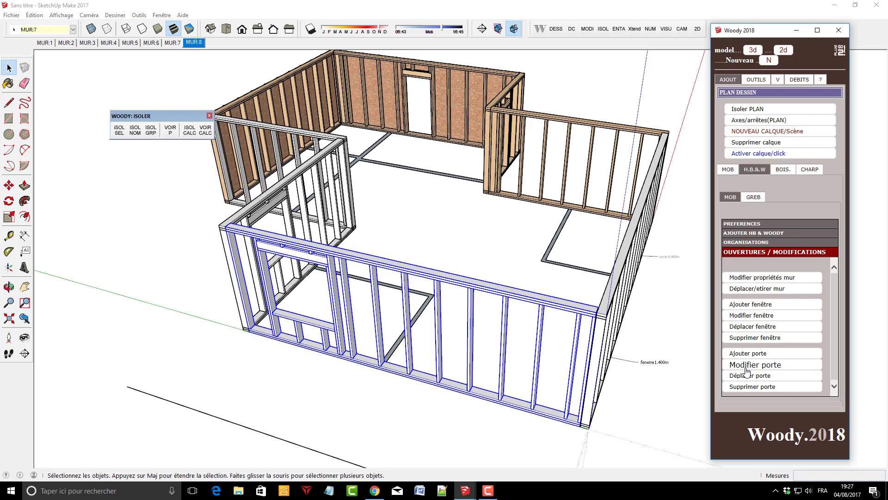
pyautogui.click(758, 327)
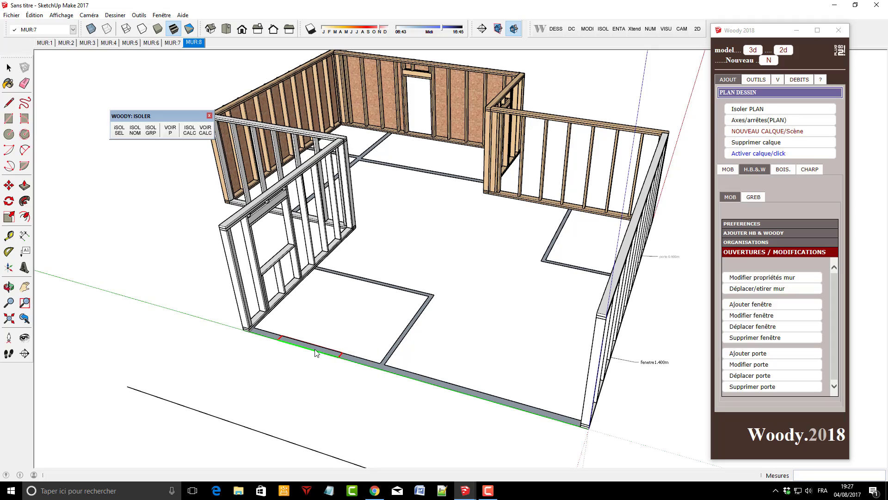
pyautogui.click(471, 399)
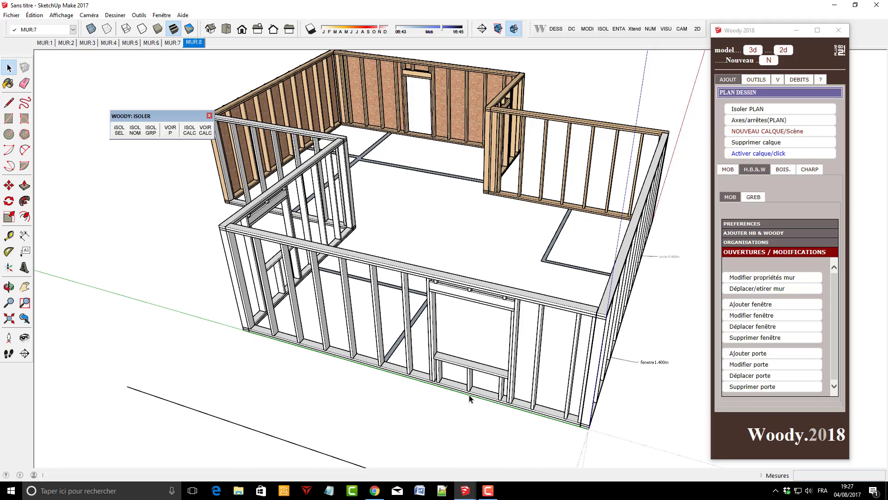
# Examine the framed walls from several sides and review the tools for adjusting and cutting pieces
pyautogui.moveTo(470, 399); pyautogui.dragTo(374, 395, button='middle')
pyautogui.moveTo(271, 346); pyautogui.dragTo(357, 302, button='middle')
pyautogui.scroll(-1, 232, 217)
pyautogui.moveTo(235, 214); pyautogui.dragTo(548, 192, button='middle')
pyautogui.scroll(1, 355, 254)
pyautogui.scroll(1, 354, 255)
pyautogui.moveTo(281, 319); pyautogui.dragTo(364, 280, button='middle')
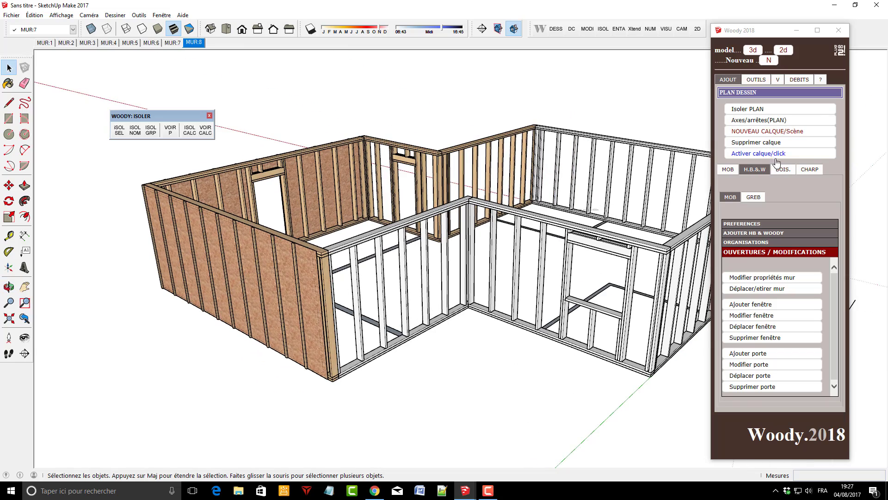
pyautogui.click(767, 82)
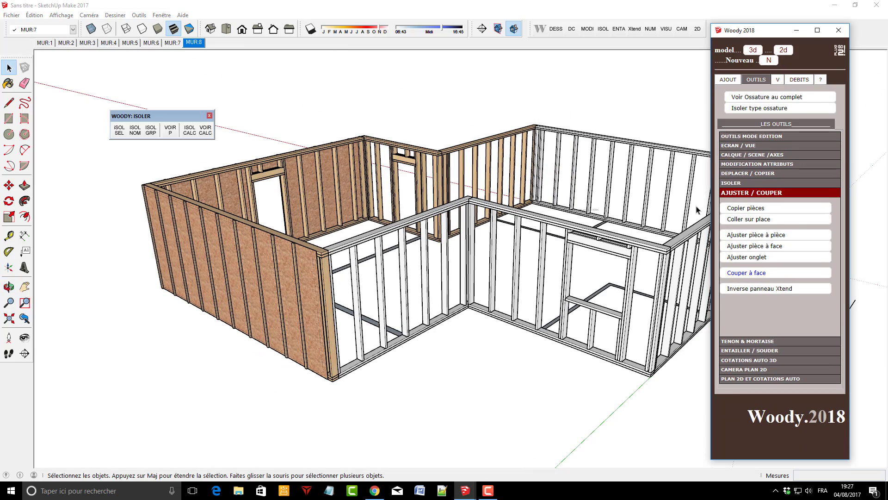
pyautogui.scroll(-2, 409, 348)
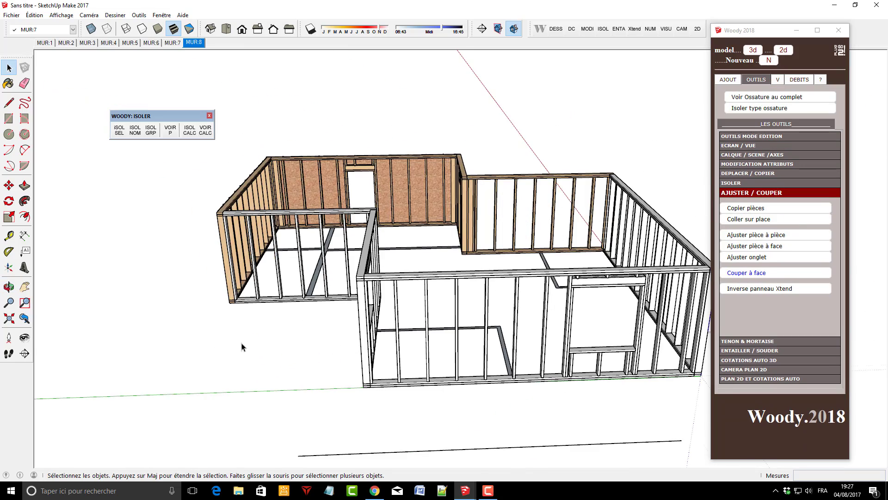
pyautogui.moveTo(243, 347); pyautogui.dragTo(449, 313, button='middle')
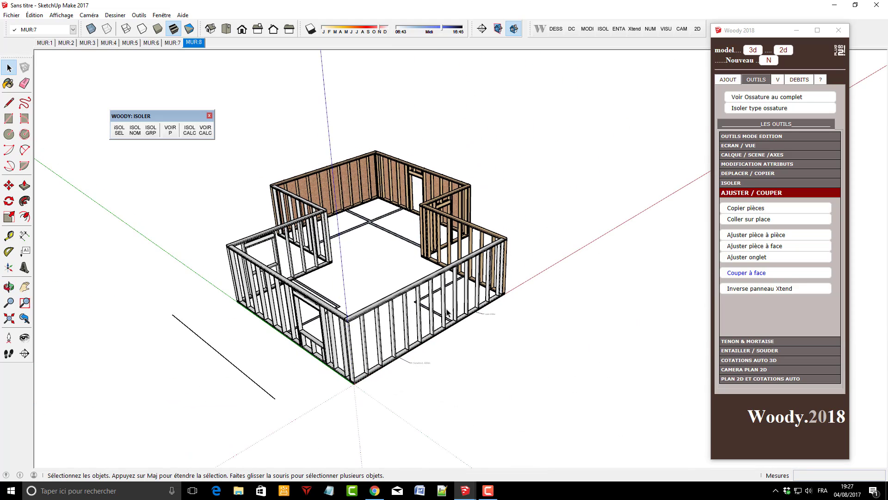
pyautogui.scroll(2, 461, 332)
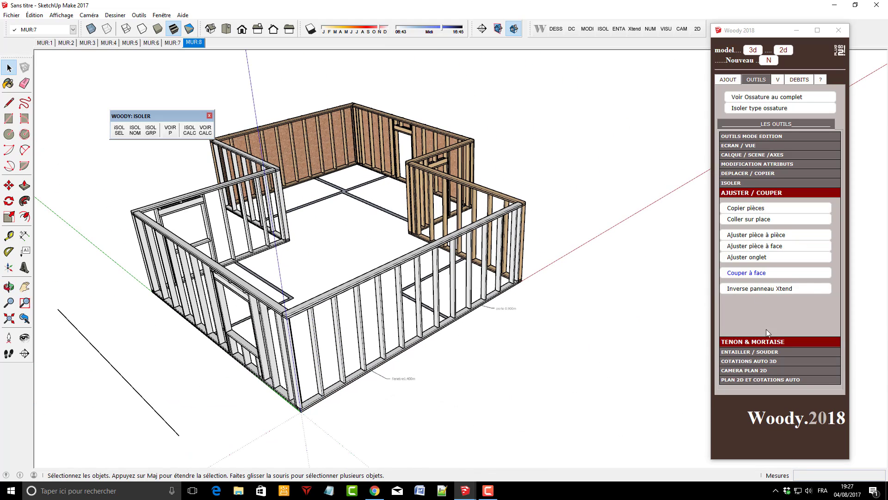
# Convert an 80% slope to degrees and a 45° angle to a percentage with the slope converter
pyautogui.click(728, 79)
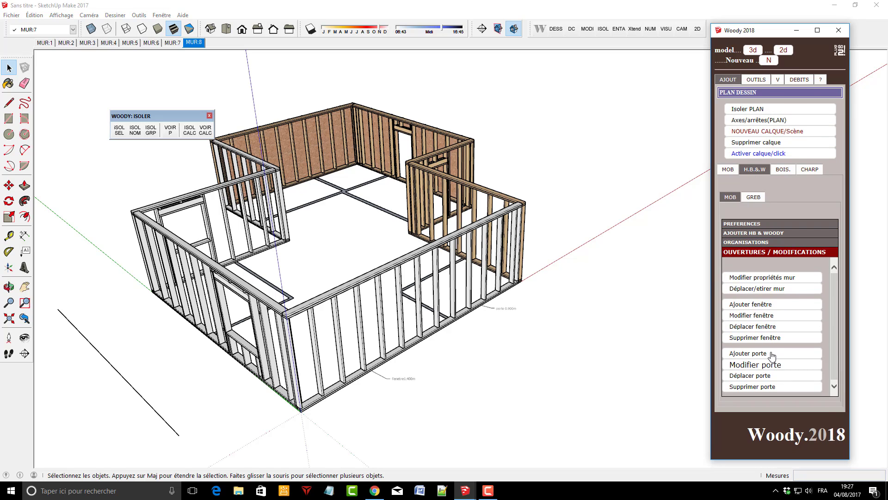
pyautogui.click(746, 234)
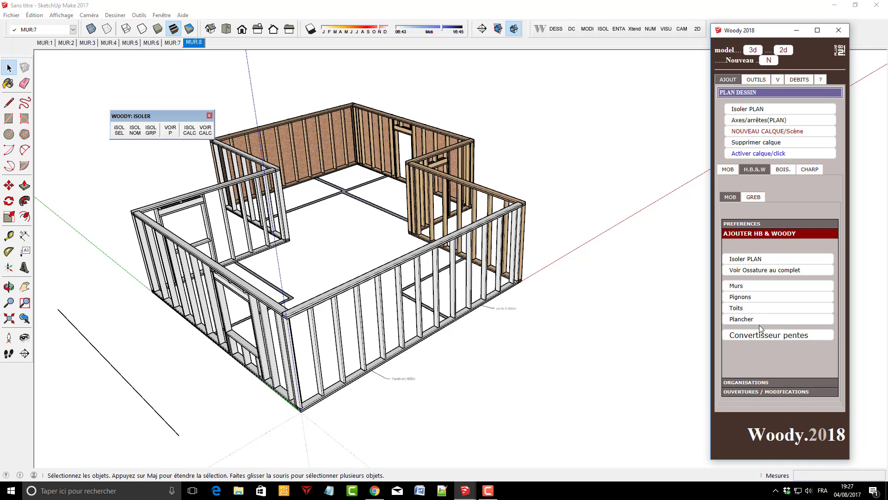
pyautogui.click(765, 335)
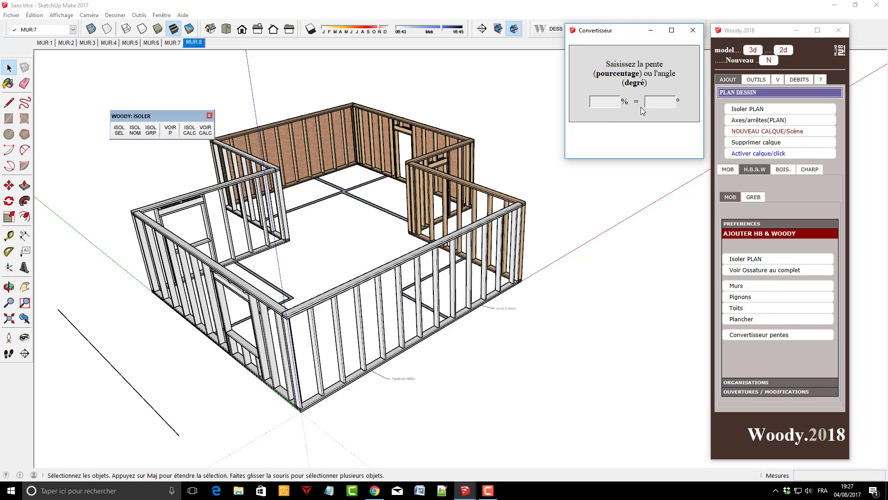
pyautogui.write('80')
pyautogui.moveTo(667, 103); pyautogui.dragTo(643, 105)
pyautogui.write('45')
pyautogui.click(692, 30)
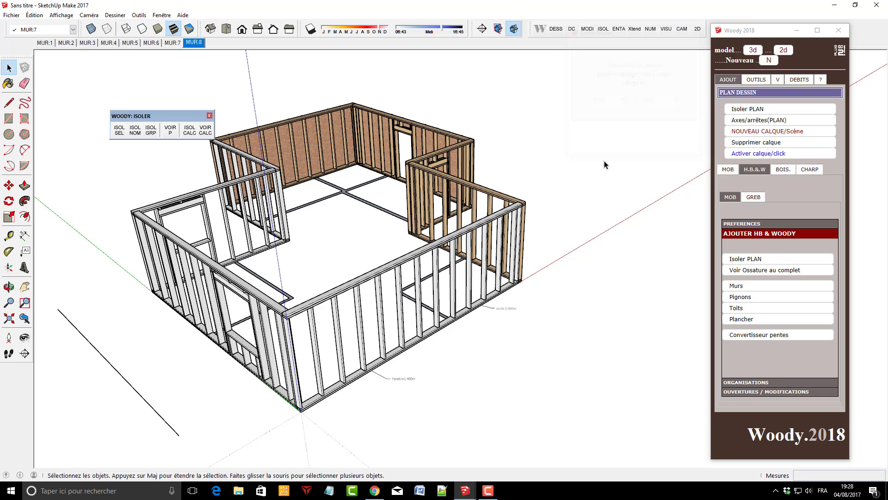
# Release the individual pieces of all walls across the entire model
pyautogui.moveTo(590, 205); pyautogui.dragTo(345, 320, button='middle')
pyautogui.moveTo(535, 322); pyautogui.dragTo(481, 321, button='middle')
pyautogui.click(757, 79)
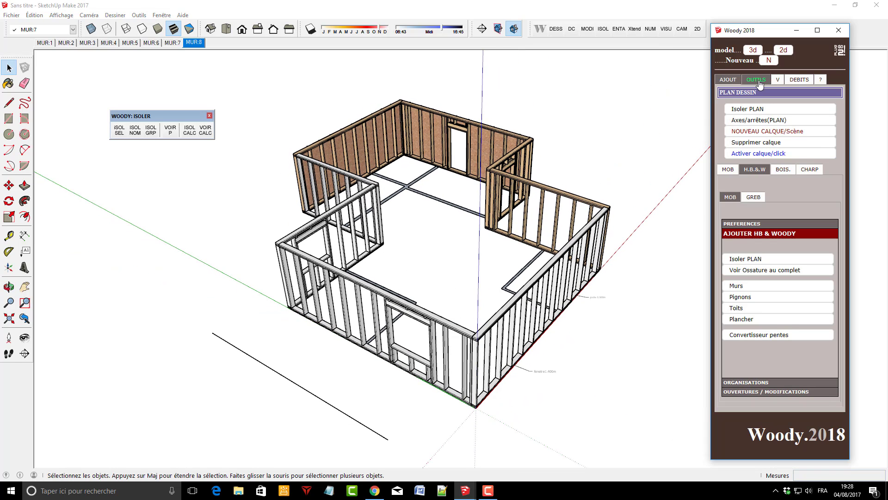
pyautogui.click(780, 136)
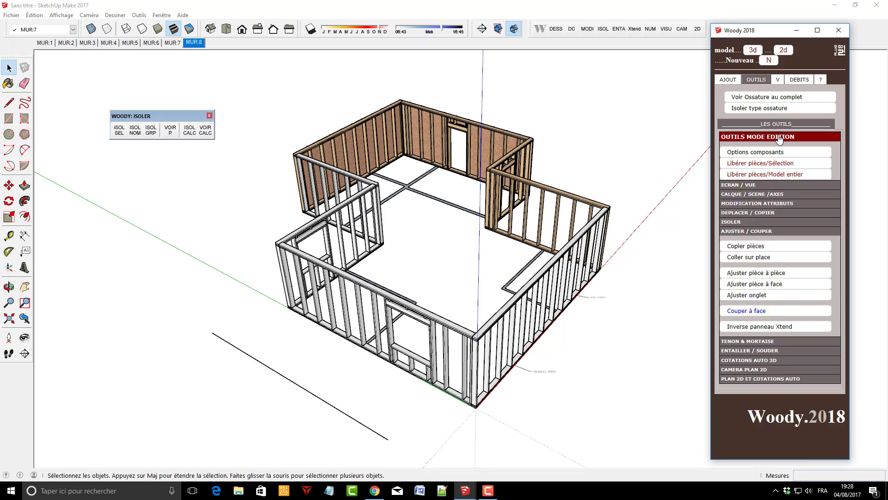
pyautogui.click(765, 174)
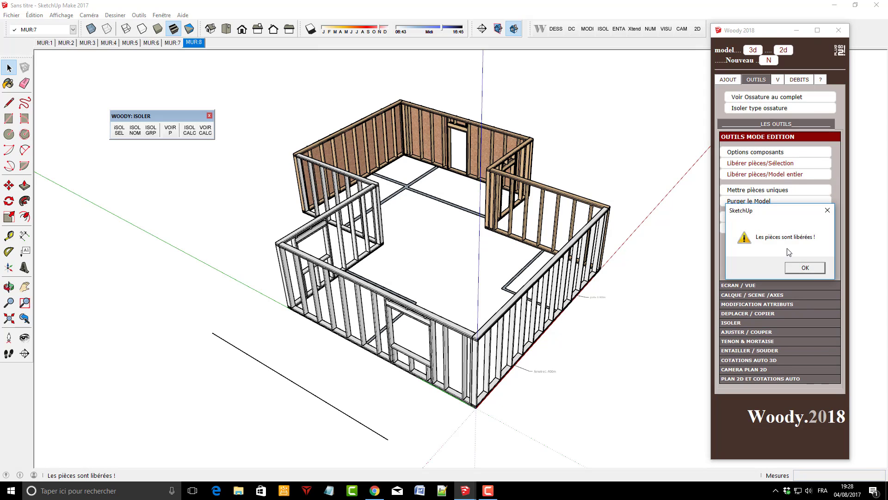
pyautogui.click(806, 268)
pyautogui.scroll(5, 463, 315)
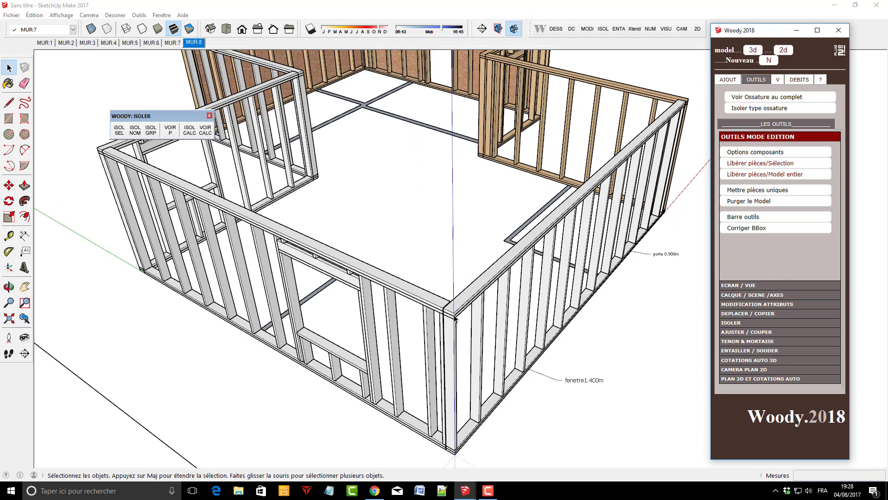
pyautogui.moveTo(463, 315); pyautogui.dragTo(548, 212, button='middle')
pyautogui.scroll(1, 513, 299)
pyautogui.scroll(8, 540, 380)
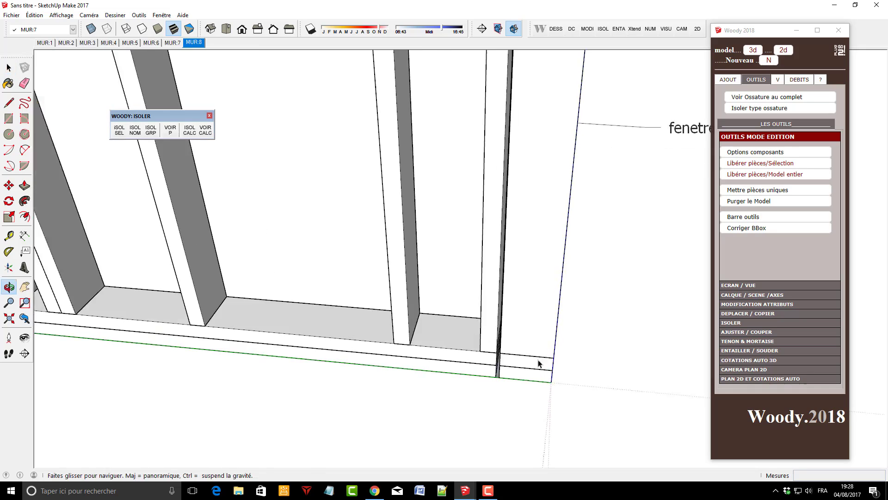
pyautogui.moveTo(596, 372); pyautogui.dragTo(676, 371, button='middle')
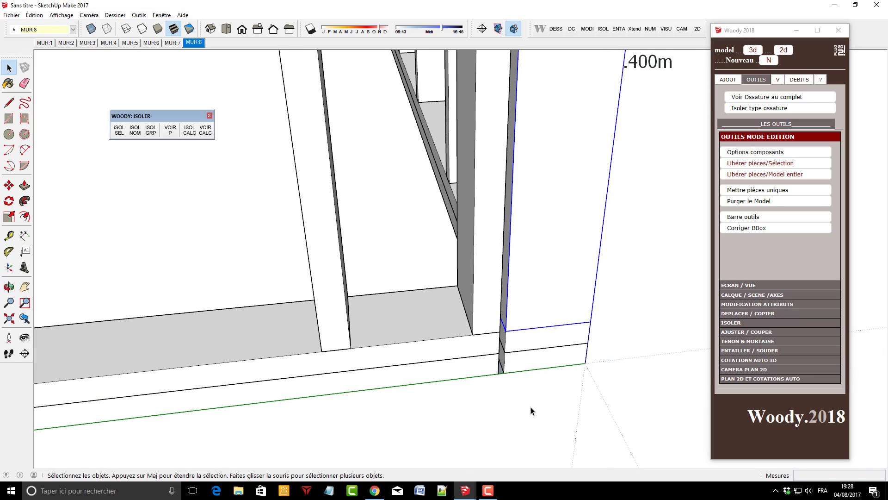
pyautogui.click(745, 334)
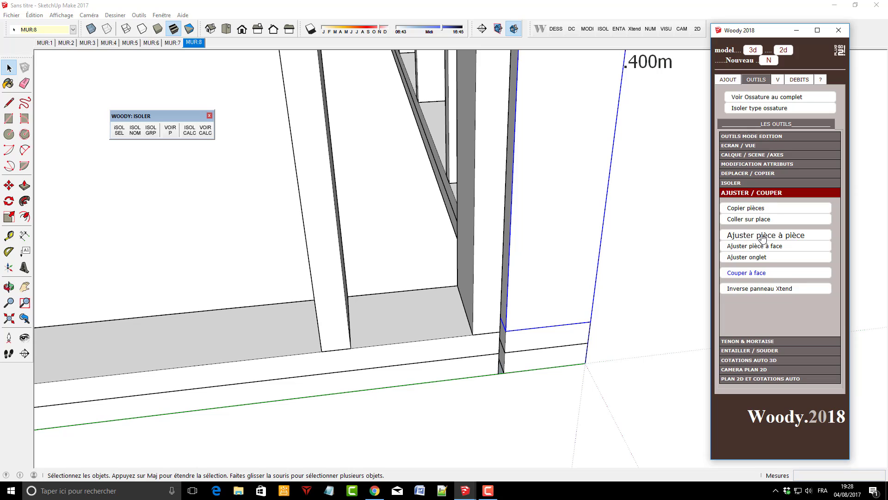
pyautogui.click(767, 238)
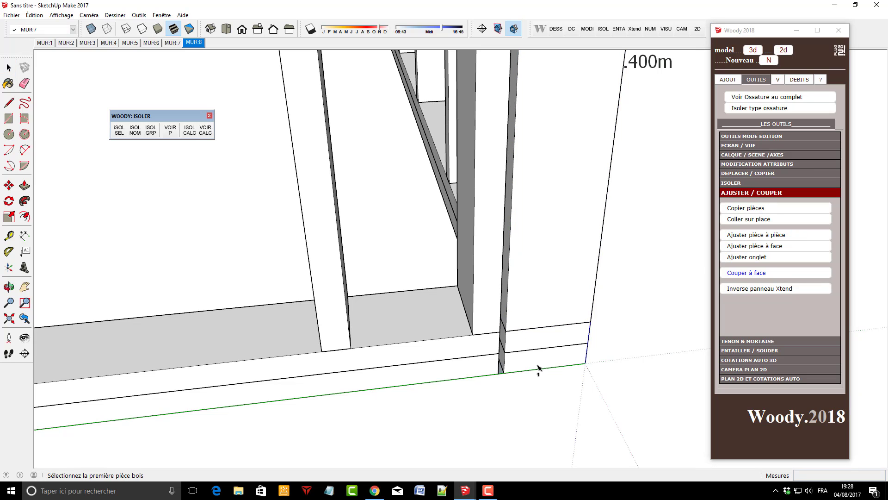
pyautogui.scroll(4, 435, 384)
pyautogui.click(483, 347)
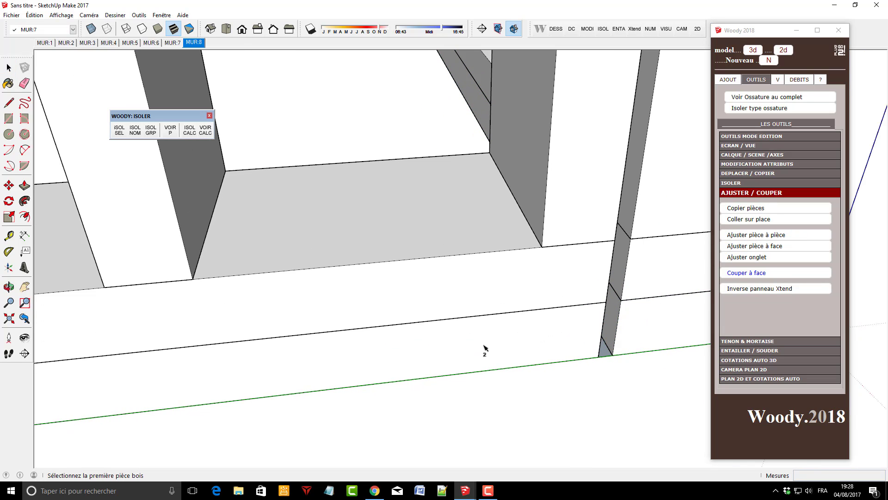
pyautogui.scroll(-2, 444, 338)
pyautogui.click(9, 68)
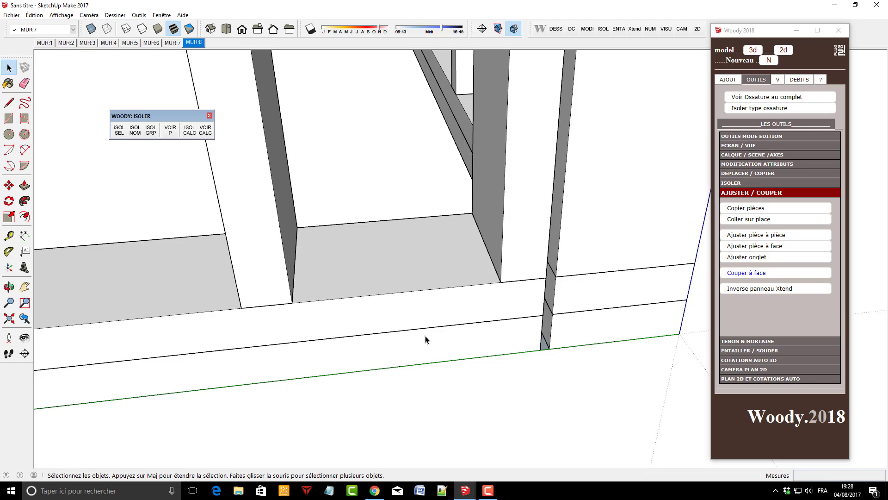
# Adjust the green-axis wall's two bottom plates piece to piece against the red-axis wall's bottom plates at the origin corner
pyautogui.moveTo(427, 339); pyautogui.dragTo(581, 375, button='middle')
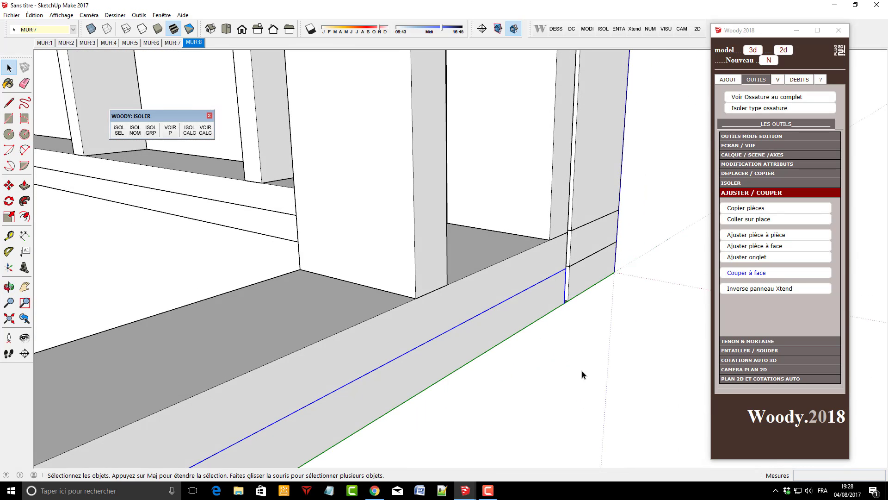
pyautogui.click(792, 235)
pyautogui.click(532, 309)
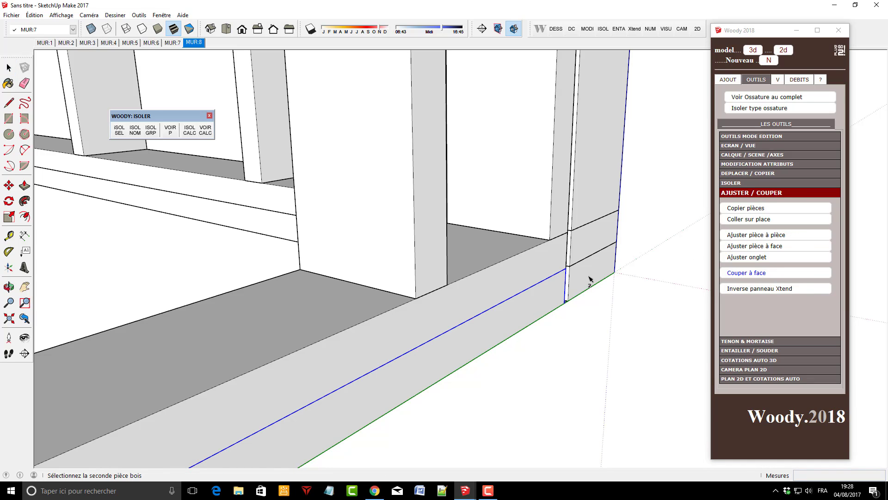
pyautogui.click(589, 277)
pyautogui.click(559, 259)
pyautogui.click(584, 246)
# Adjust the green-axis wall's two top plates piece to piece against the red-axis wall's top plates at the origin corner
pyautogui.moveTo(547, 403); pyautogui.dragTo(547, 402, button='middle')
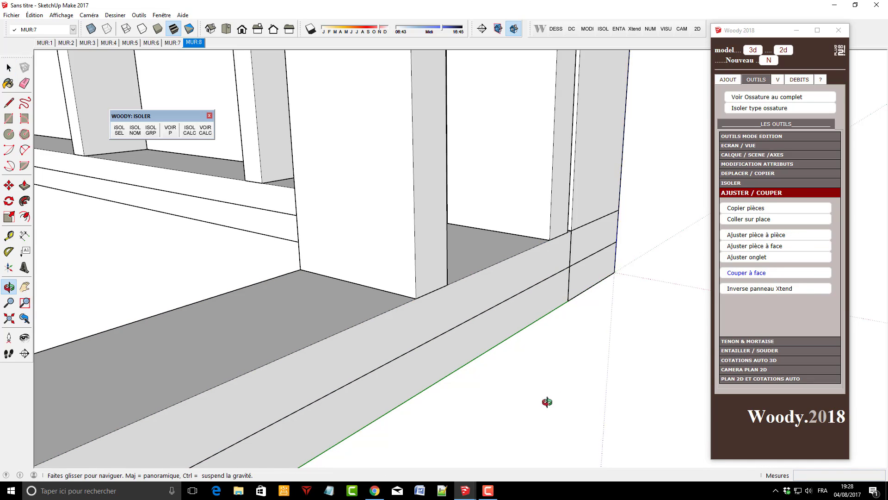
pyautogui.scroll(-10, 414, 458)
pyautogui.scroll(4, 307, 225)
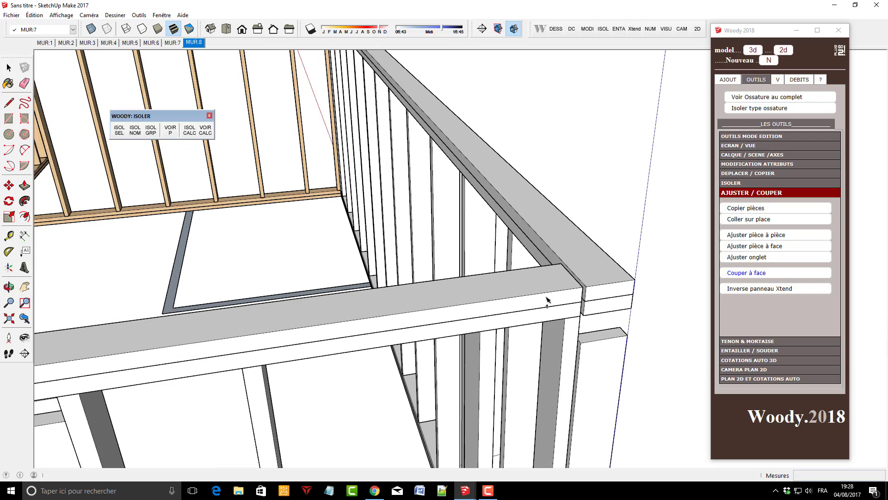
pyautogui.click(532, 292)
pyautogui.moveTo(636, 277); pyautogui.dragTo(526, 304, button='middle')
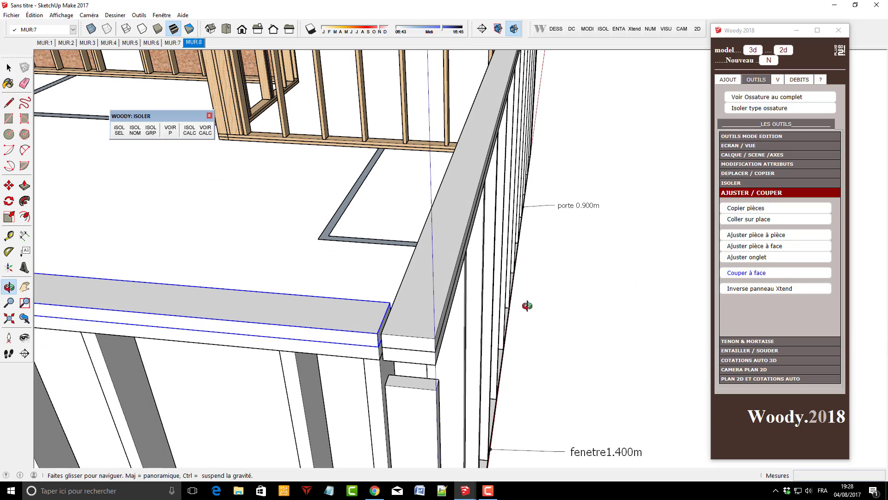
pyautogui.click(435, 318)
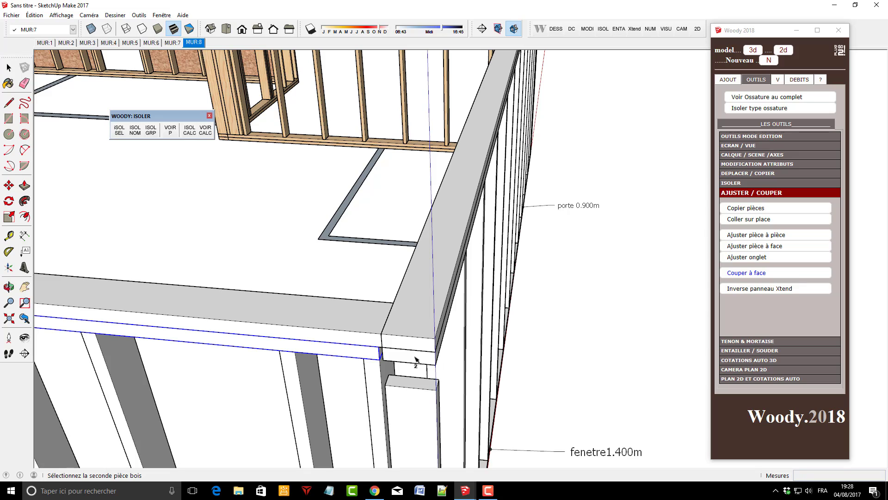
pyautogui.moveTo(504, 376); pyautogui.dragTo(584, 247, button='middle')
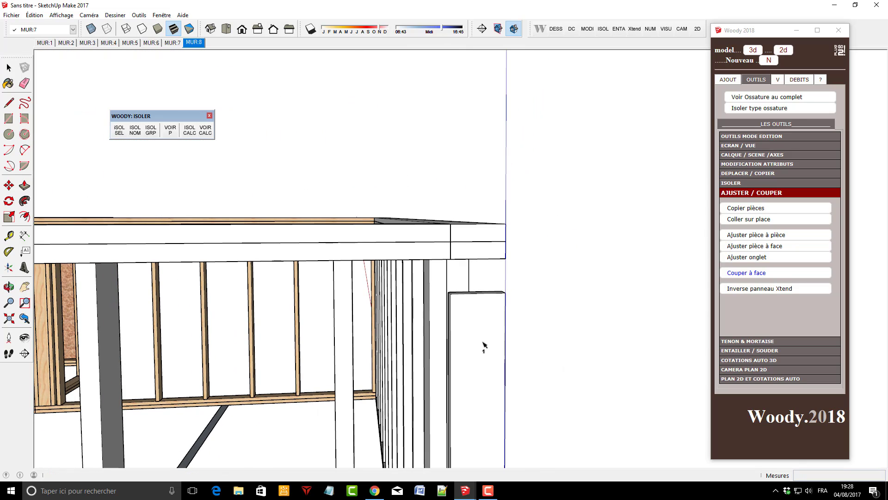
pyautogui.moveTo(504, 271); pyautogui.dragTo(403, 294, button='middle')
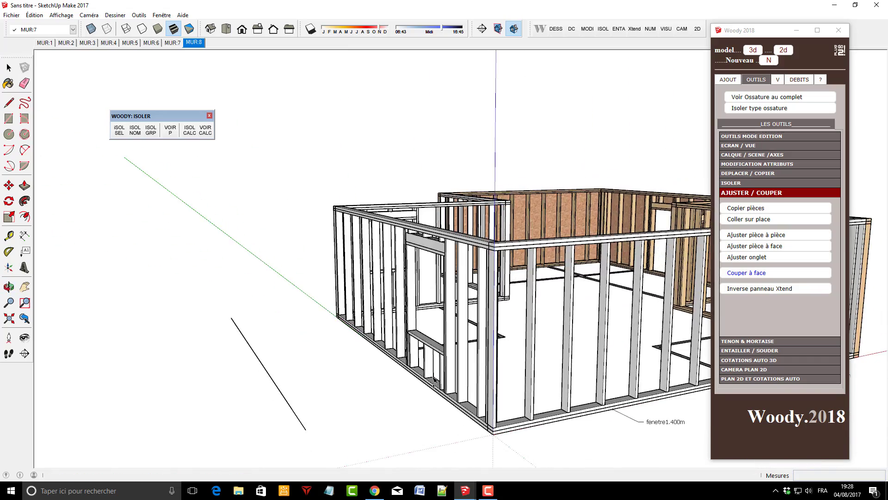
# Move the green-axis wall's end stud point to point, about 0.010 m, flush against the stud at the origin corner
pyautogui.scroll(3, 504, 246)
pyautogui.moveTo(503, 245); pyautogui.dragTo(587, 278, button='middle')
pyautogui.scroll(3, 595, 221)
pyautogui.scroll(2, 596, 221)
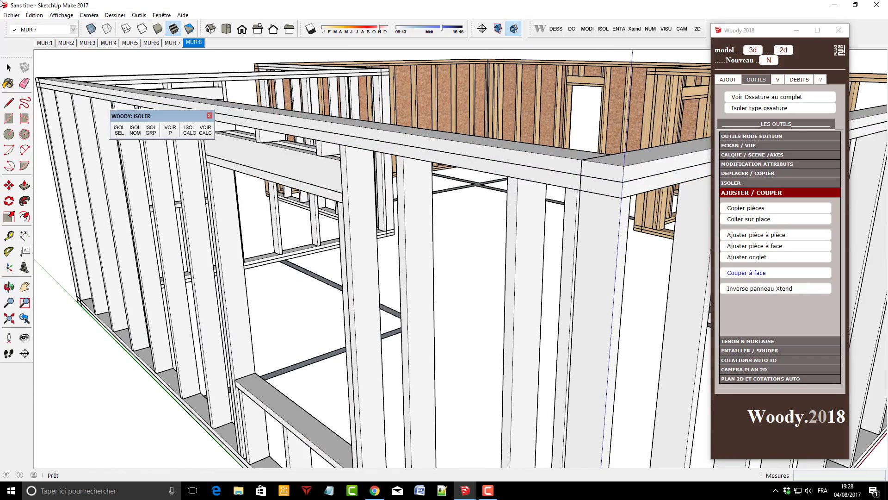
pyautogui.click(6, 69)
pyautogui.scroll(4, 565, 220)
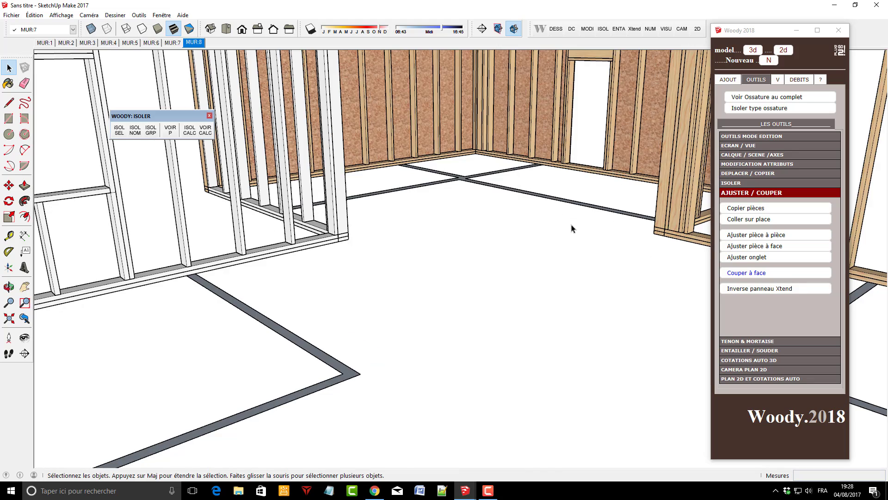
pyautogui.scroll(-4, 572, 225)
pyautogui.click(591, 214)
pyautogui.scroll(1, 591, 213)
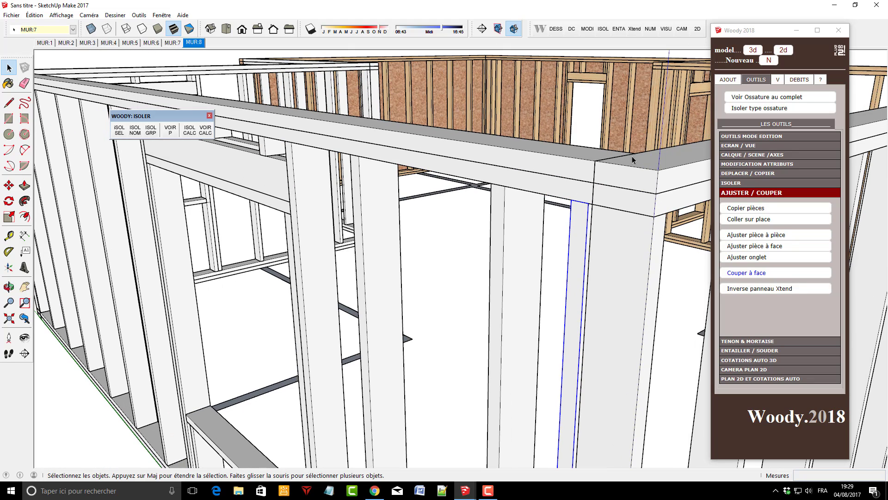
pyautogui.click(750, 174)
pyautogui.click(779, 189)
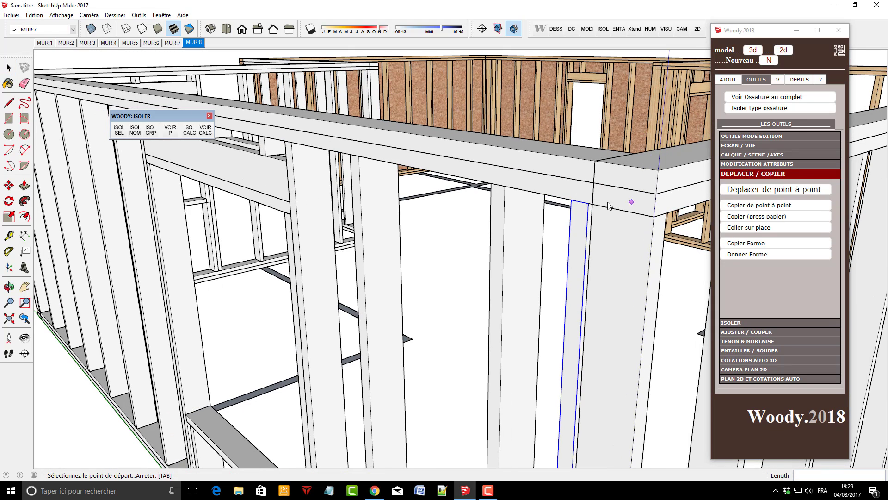
pyautogui.scroll(2, 590, 212)
pyautogui.click(581, 204)
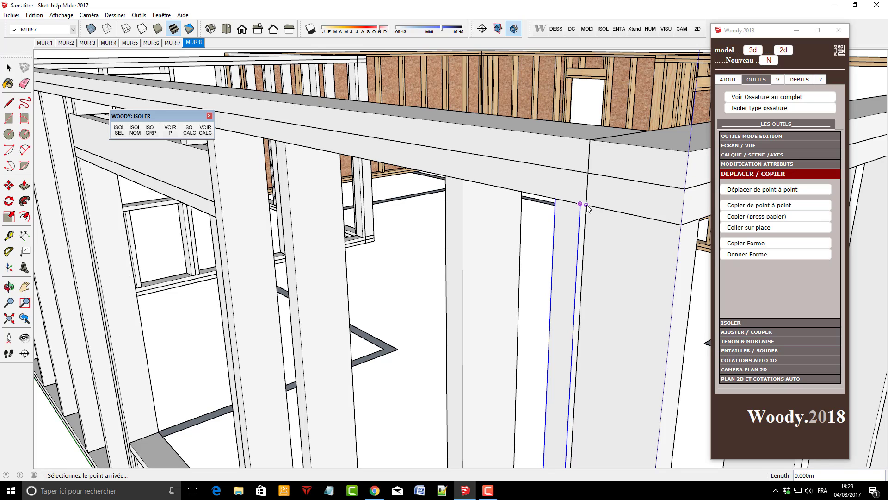
pyautogui.click(587, 207)
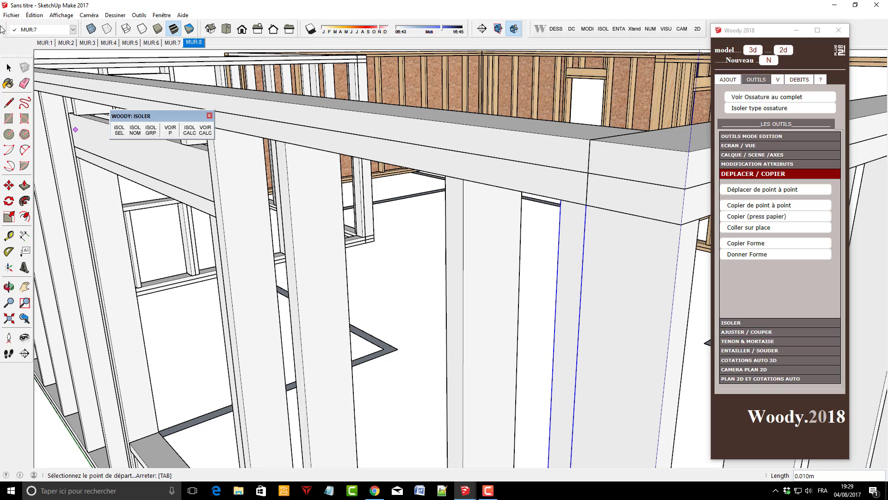
pyautogui.click(9, 68)
pyautogui.scroll(-5, 497, 214)
pyautogui.scroll(-2, 499, 215)
pyautogui.scroll(4, 575, 370)
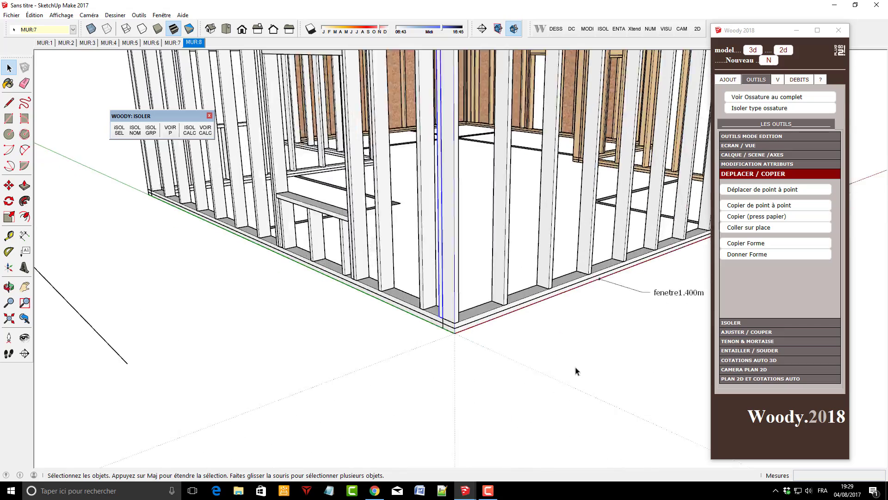
pyautogui.moveTo(575, 371)
pyautogui.mouseDown(button='middle')
pyautogui.moveTo(571, 456)
pyautogui.moveTo(535, 369)
pyautogui.mouseUp(button='middle')
pyautogui.moveTo(589, 449); pyautogui.dragTo(459, 188, button='middle')
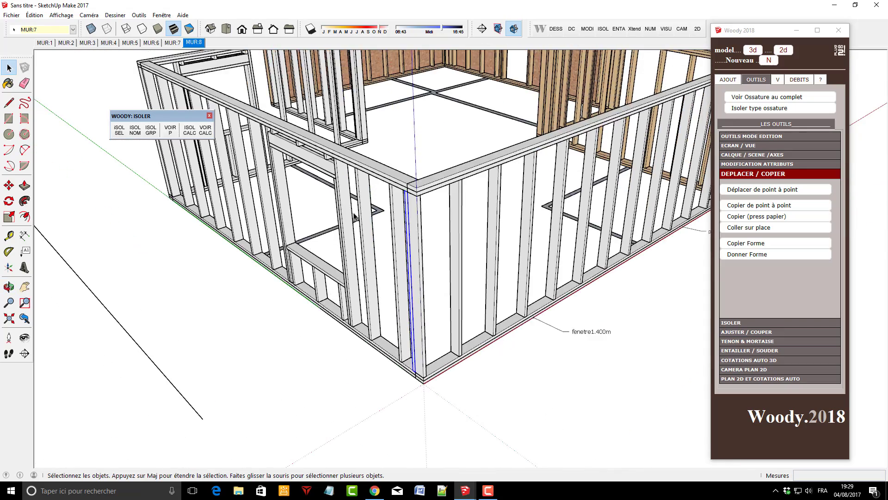
# Adjust the green-axis wall's upper top plate piece to face, up to the outer face of the red-axis wall's top plate
pyautogui.scroll(3, 459, 187)
pyautogui.scroll(3, 459, 118)
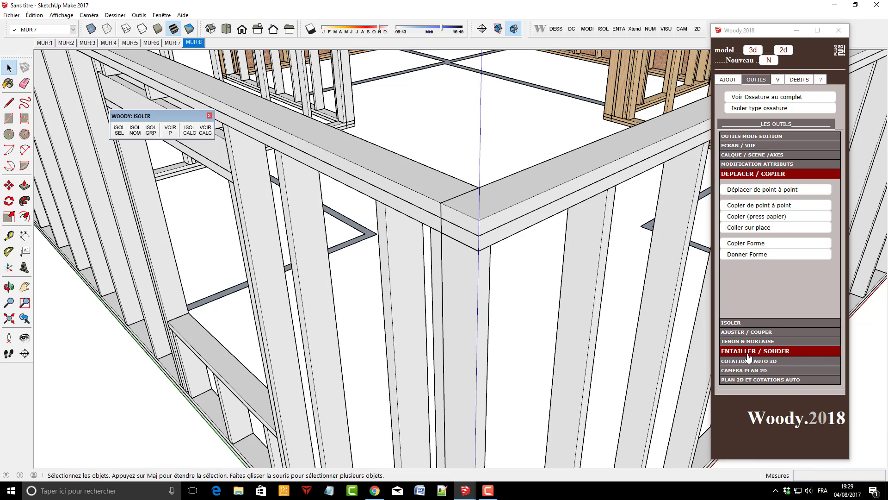
pyautogui.click(766, 332)
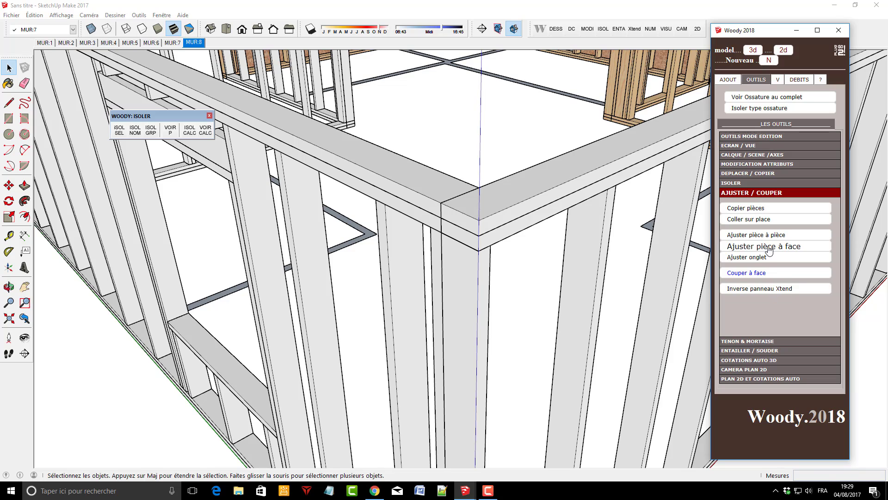
pyautogui.click(754, 246)
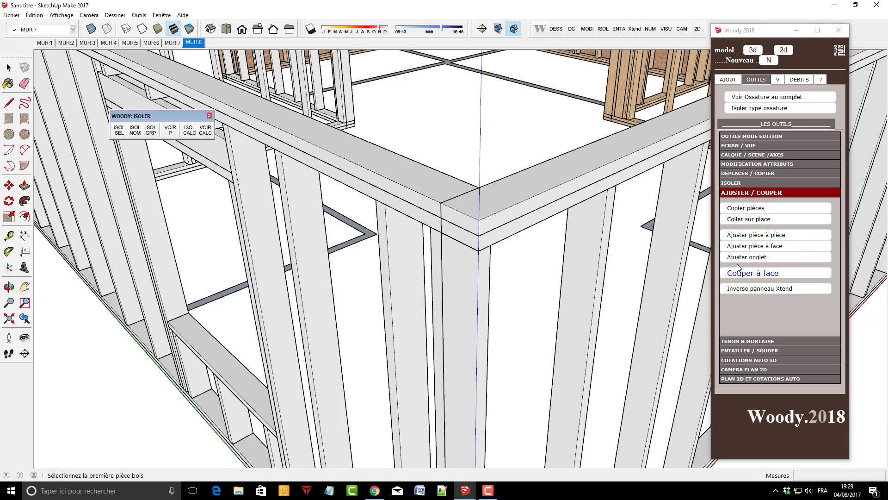
pyautogui.click(402, 179)
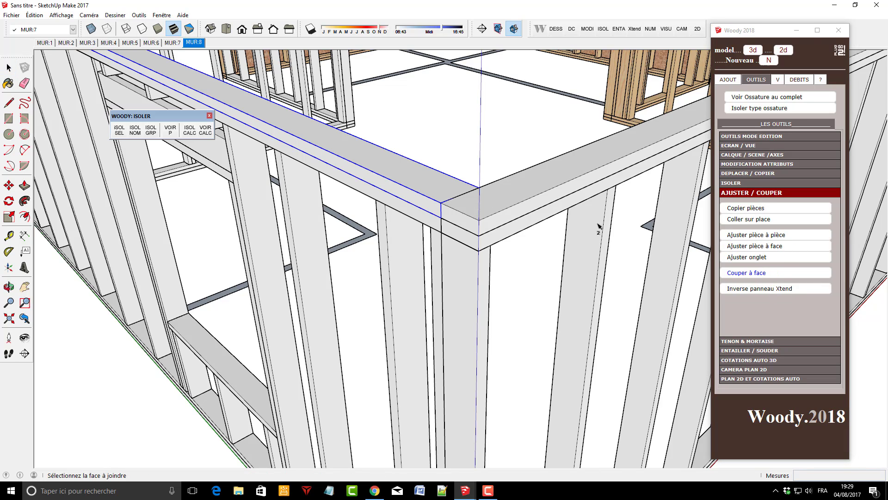
pyautogui.click(559, 199)
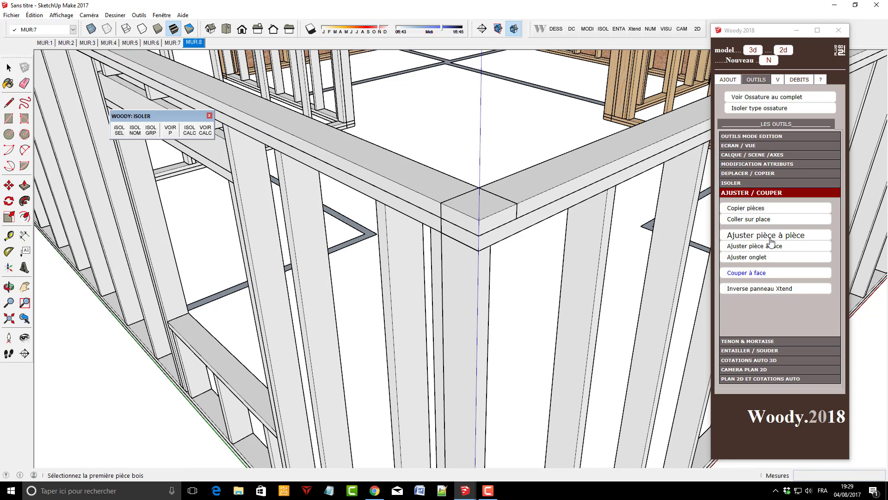
# Adjust the red-axis wall's upper top plate piece to piece against the green-axis wall's upper top plate
pyautogui.click(563, 184)
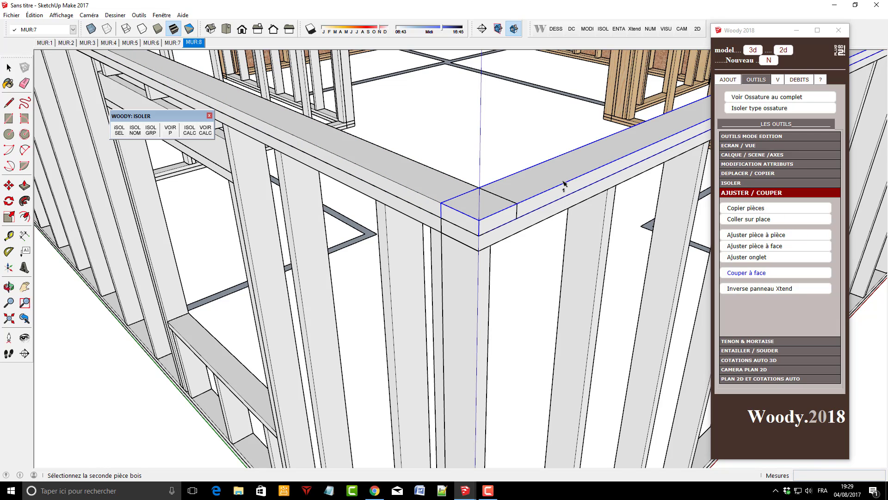
pyautogui.click(403, 181)
pyautogui.scroll(-6, 420, 227)
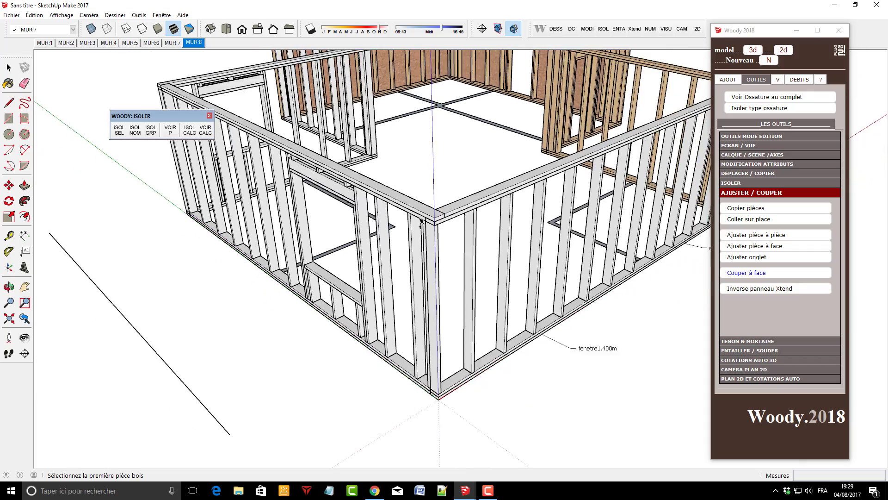
pyautogui.moveTo(421, 222); pyautogui.dragTo(324, 254, button='middle')
# Rotate the red-axis wall's stud above the fenetre1.400m label about 58° around its mid-height, in the wall plane
pyautogui.click(9, 67)
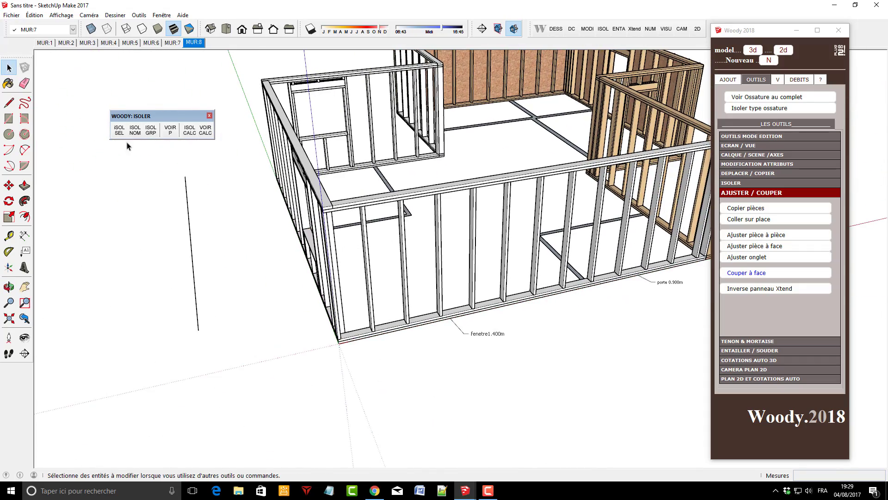
pyautogui.scroll(2, 443, 262)
pyautogui.click(424, 273)
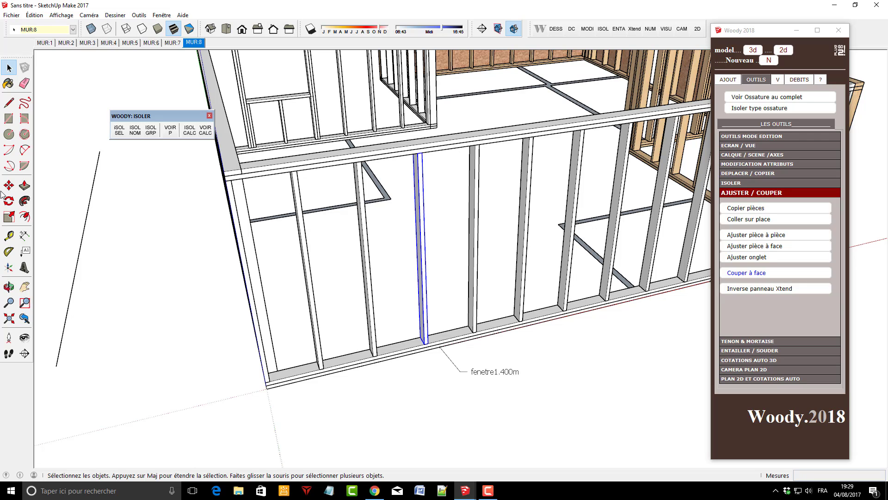
pyautogui.press('q')
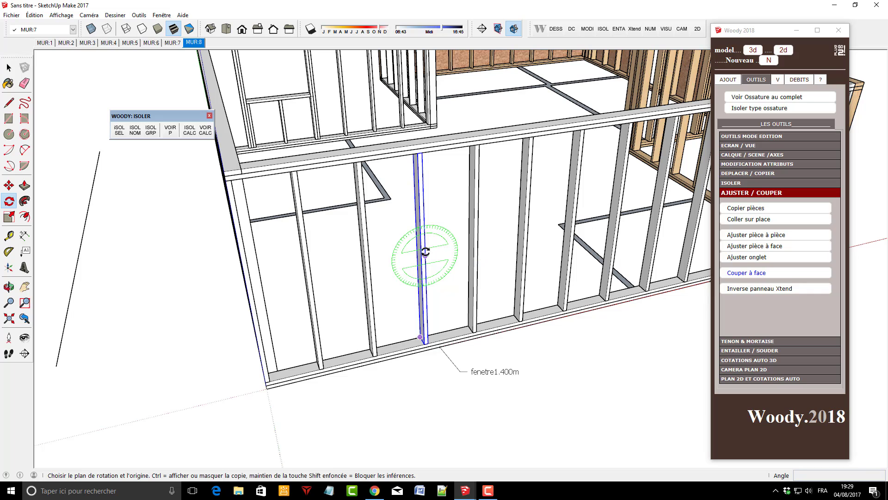
pyautogui.click(425, 252)
pyautogui.click(453, 244)
pyautogui.click(450, 281)
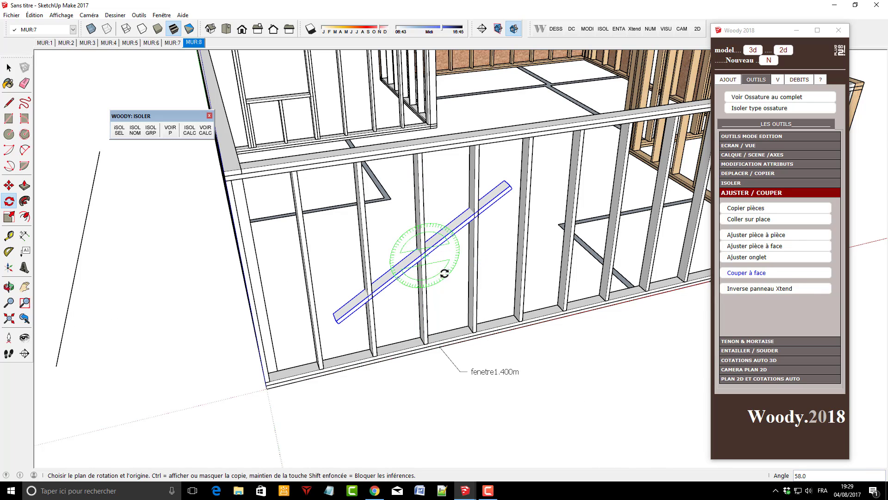
pyautogui.click(9, 68)
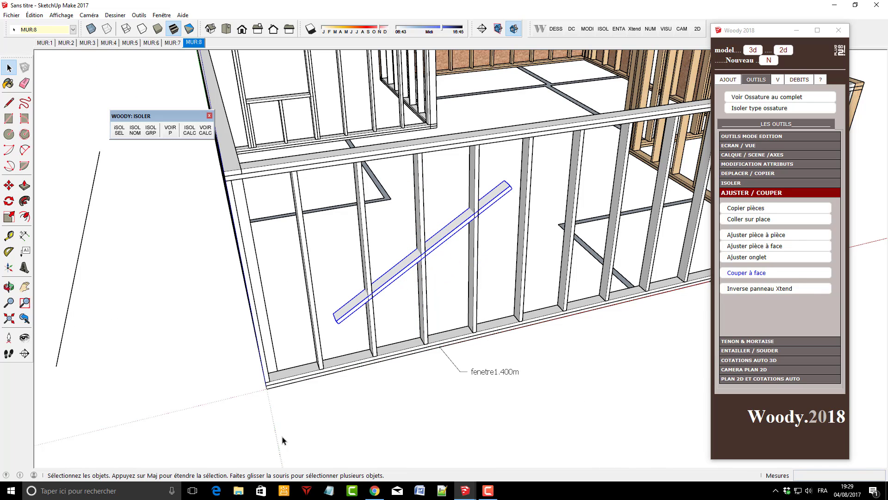
pyautogui.click(591, 359)
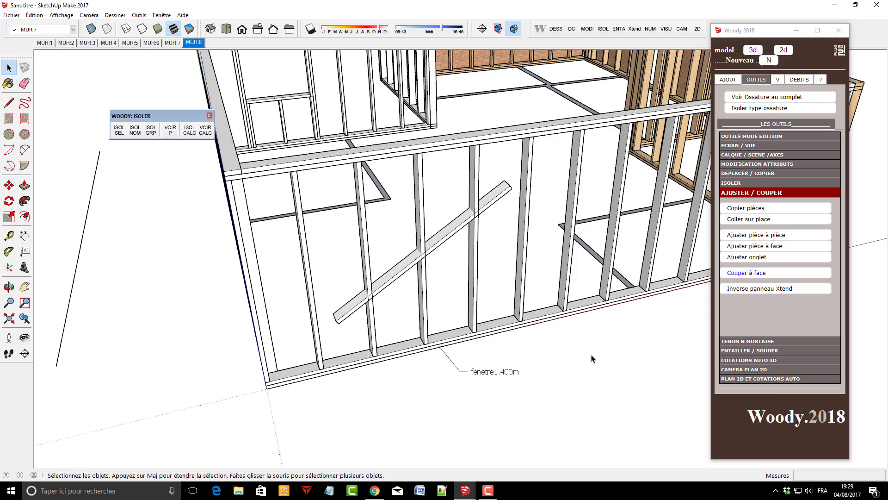
# Adjust the slanted piece piece to piece, its lower end to the origin-corner stud and its upper end to the nearest stud it crosses
pyautogui.click(776, 239)
pyautogui.click(346, 314)
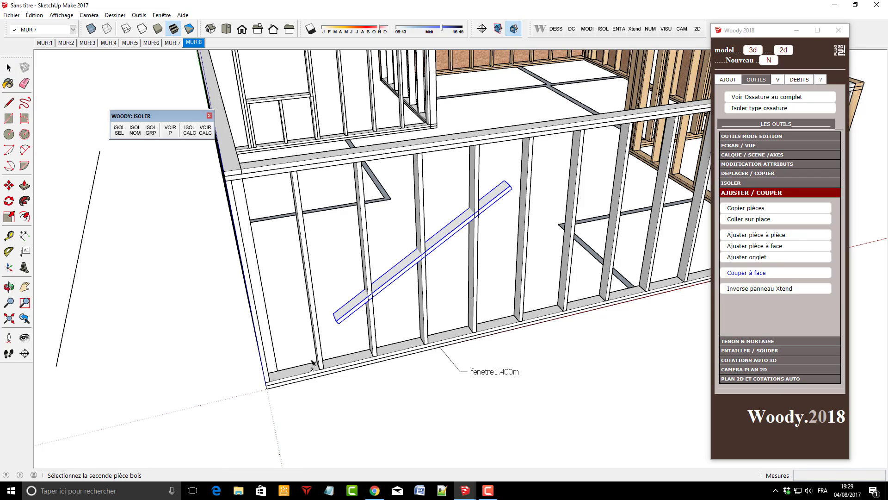
pyautogui.click(266, 370)
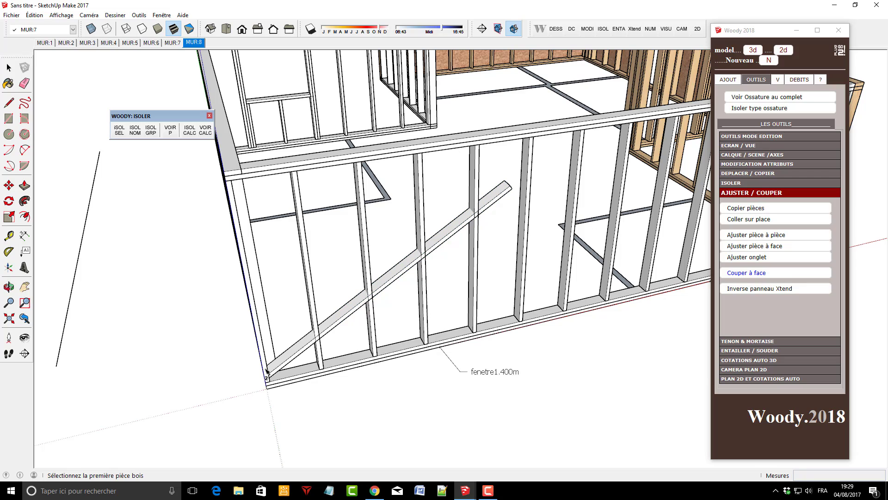
pyautogui.click(446, 242)
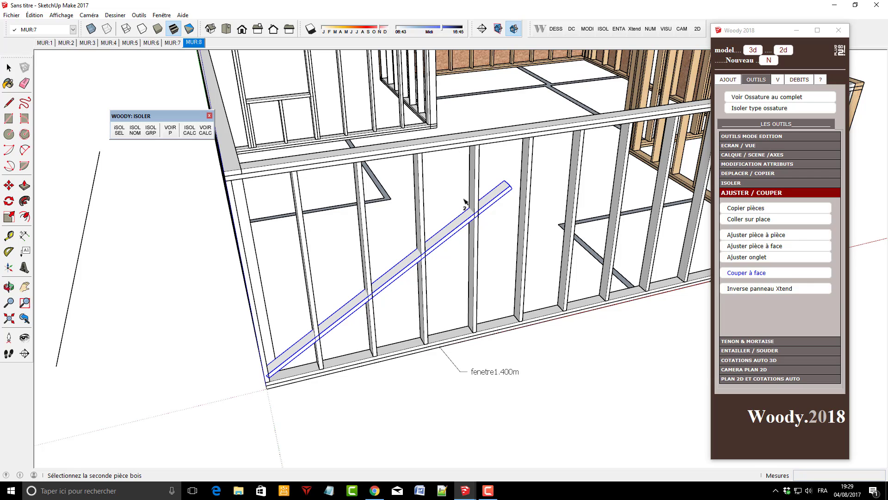
pyautogui.click(477, 196)
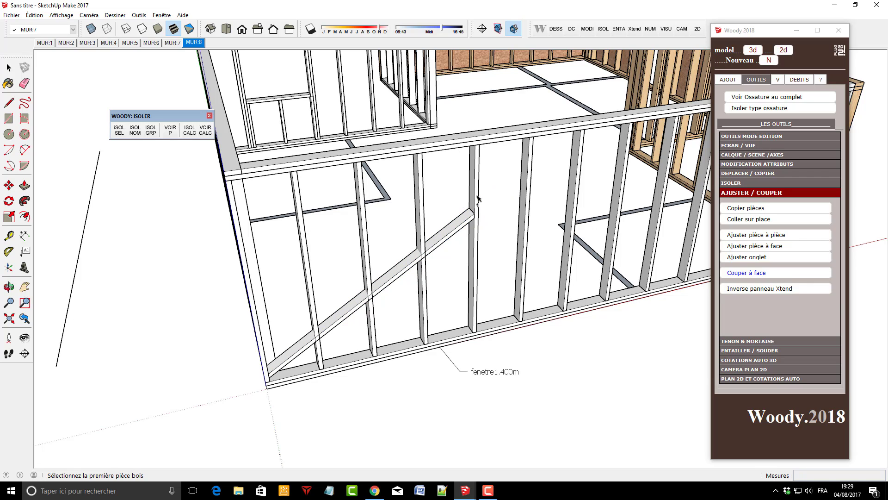
# Extend the brace's upper end piece to piece to the stud two bays further, and cut its lower end back to the stud just before it
pyautogui.click(466, 224)
pyautogui.click(577, 161)
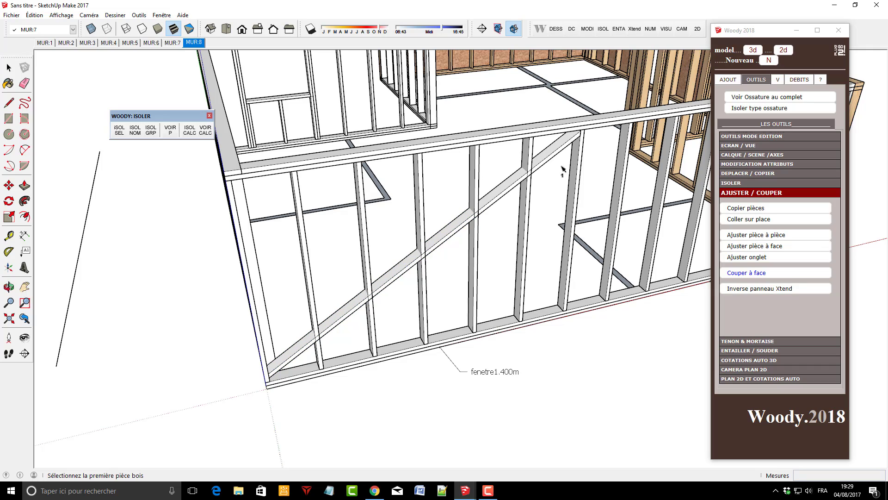
pyautogui.scroll(5, 478, 220)
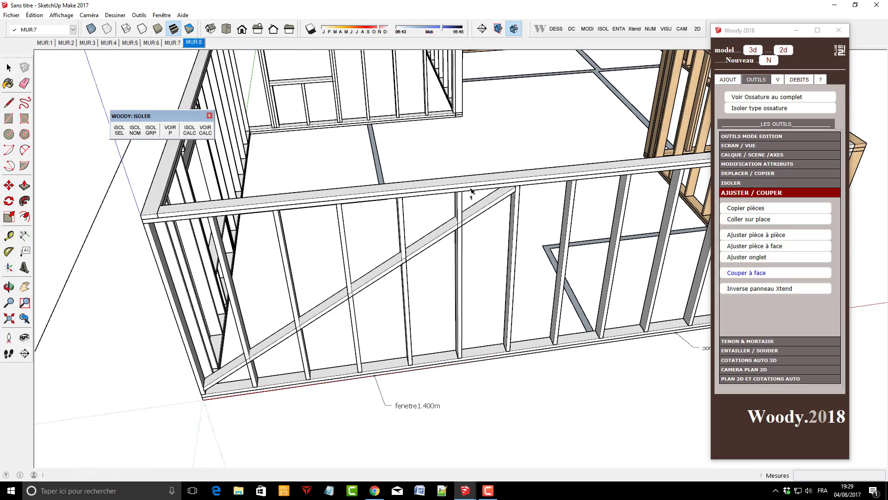
pyautogui.click(479, 226)
pyautogui.click(460, 276)
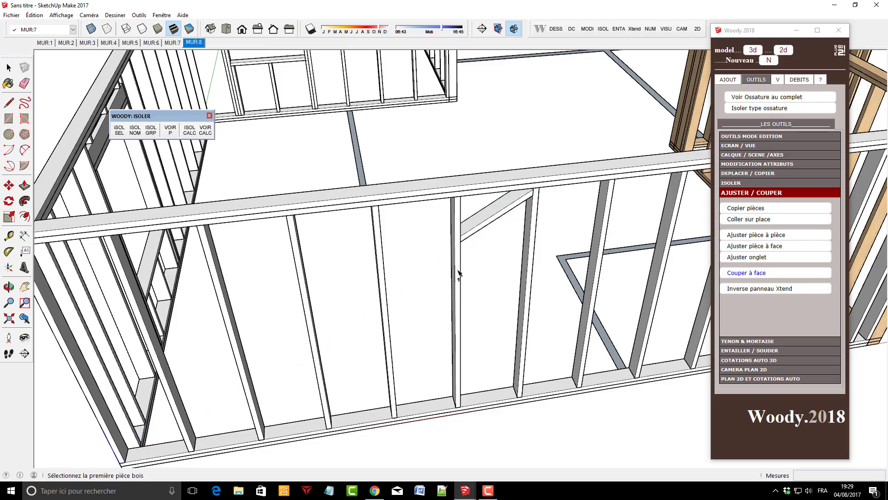
pyautogui.moveTo(460, 275); pyautogui.dragTo(472, 200, button='middle')
pyautogui.click(7, 69)
pyautogui.scroll(2, 458, 204)
pyautogui.scroll(-6, 471, 200)
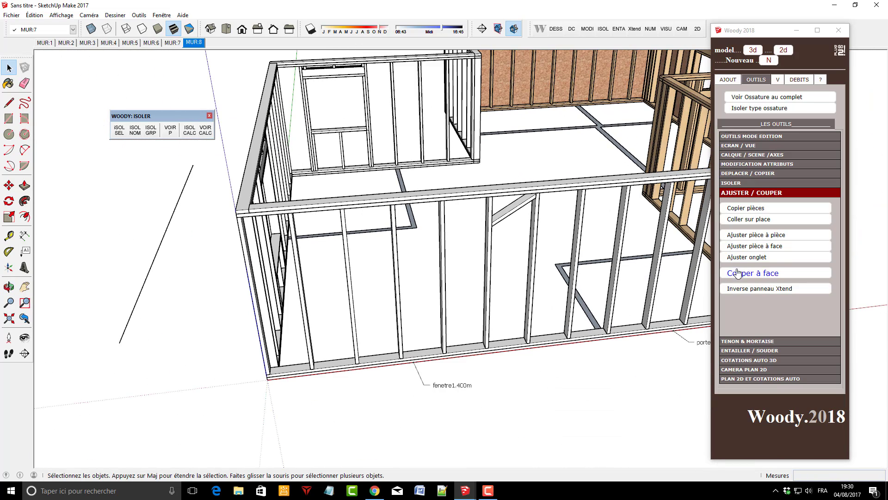
# Extend the brace's lower end to the wall's first stud beside the origin-corner stud
pyautogui.click(768, 245)
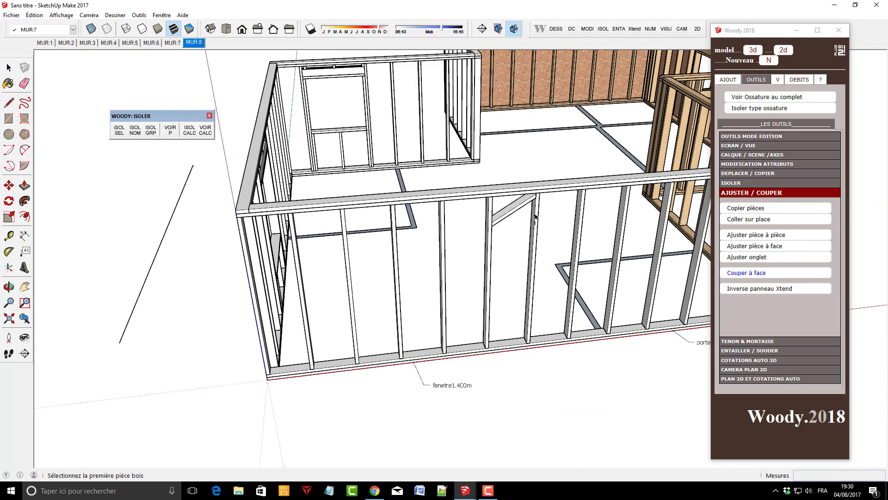
pyautogui.click(511, 213)
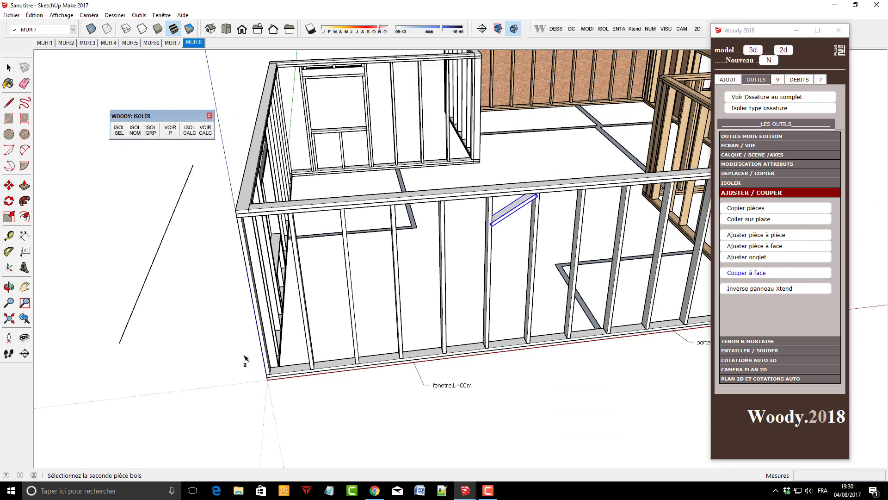
pyautogui.click(310, 350)
pyautogui.moveTo(309, 347); pyautogui.dragTo(309, 330, button='middle')
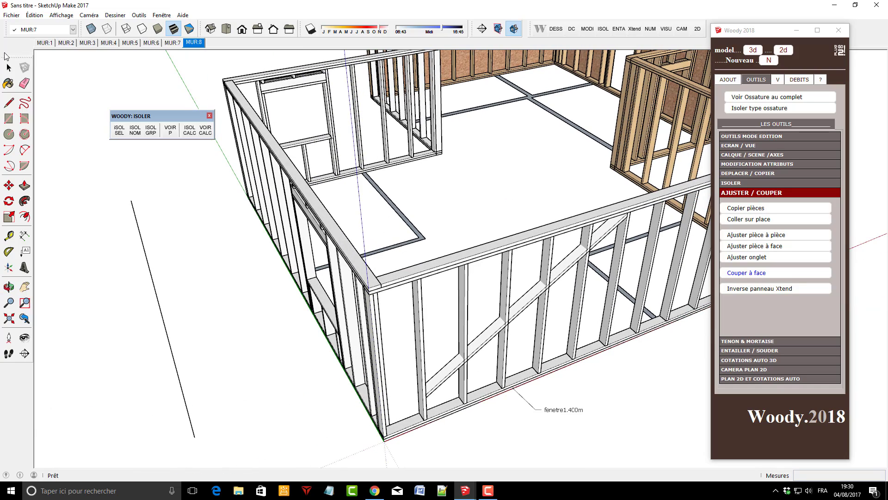
# Move the brace 0.070 m so that it is partly embedded in the studs it crosses
pyautogui.click(8, 68)
pyautogui.scroll(3, 557, 287)
pyautogui.click(519, 293)
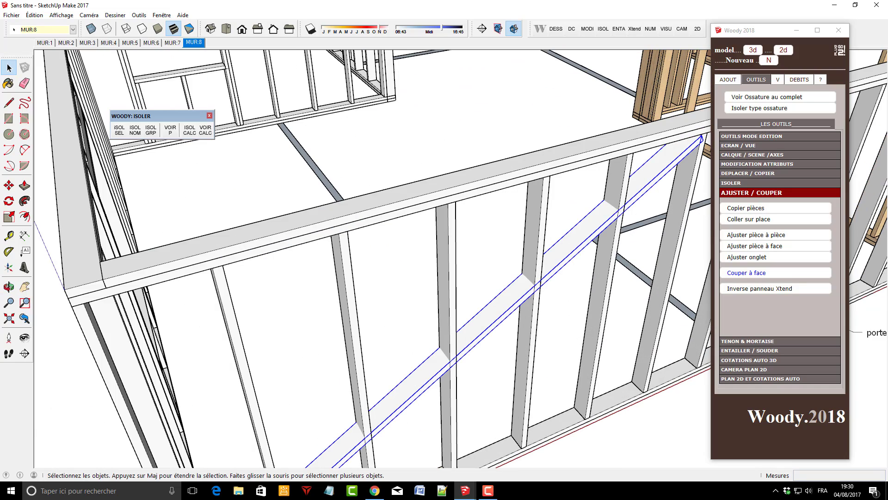
pyautogui.click(8, 185)
pyautogui.scroll(3, 510, 288)
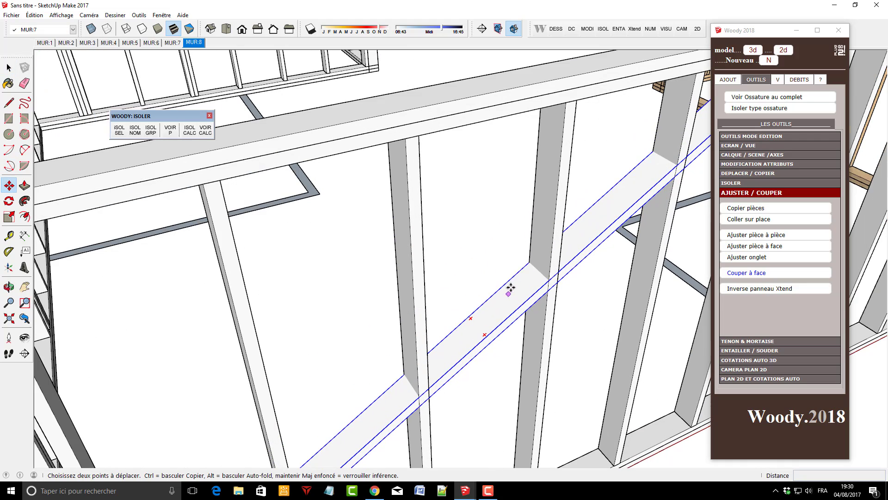
pyautogui.click(529, 263)
pyautogui.click(537, 266)
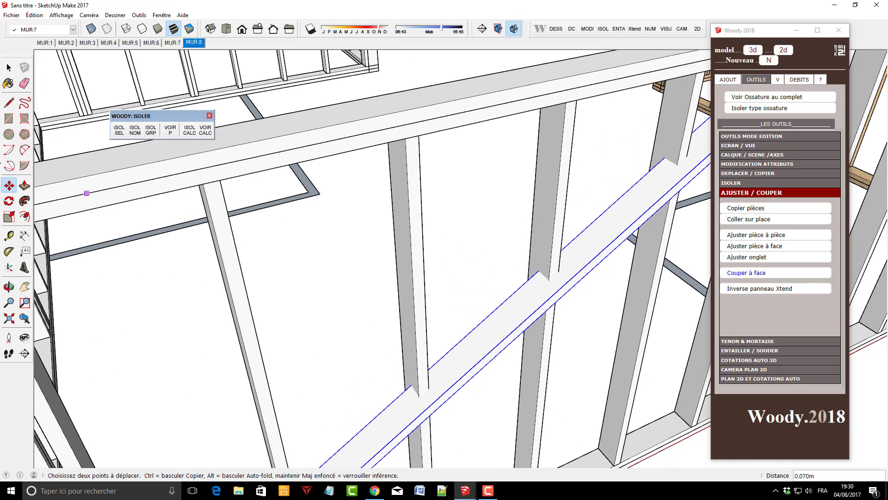
pyautogui.click(9, 68)
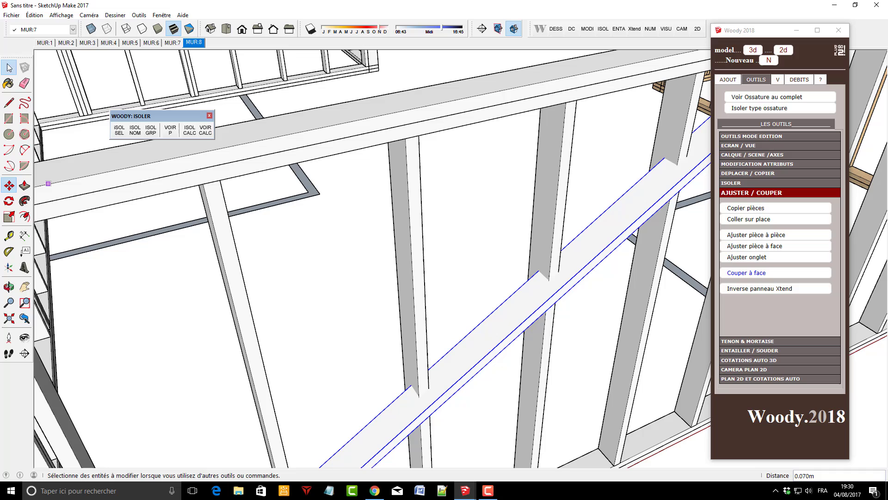
pyautogui.click(351, 259)
pyautogui.scroll(-3, 363, 248)
pyautogui.scroll(3, 519, 438)
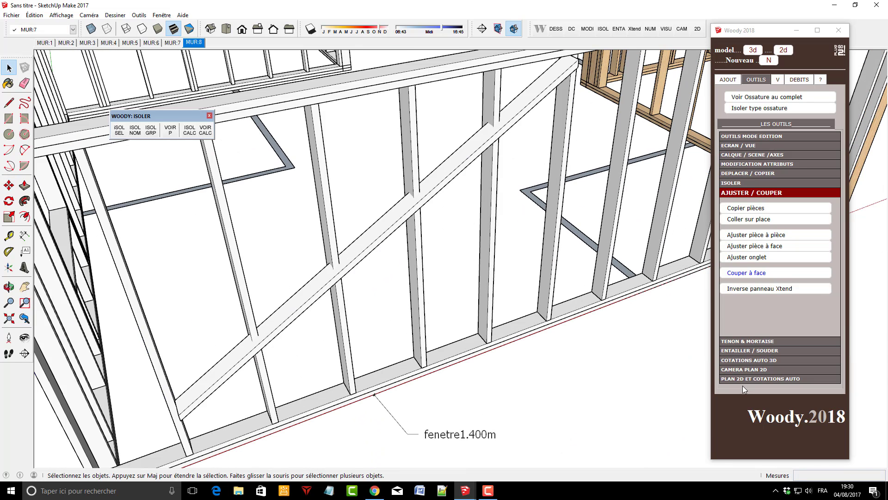
# Notch the studs crossed by the brace with the brace as the cutting piece, keeping the brace
pyautogui.click(747, 352)
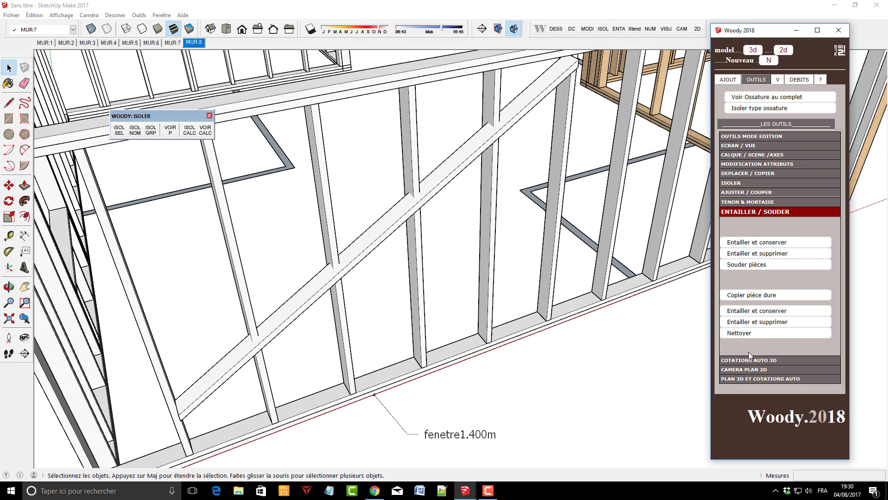
pyautogui.click(747, 249)
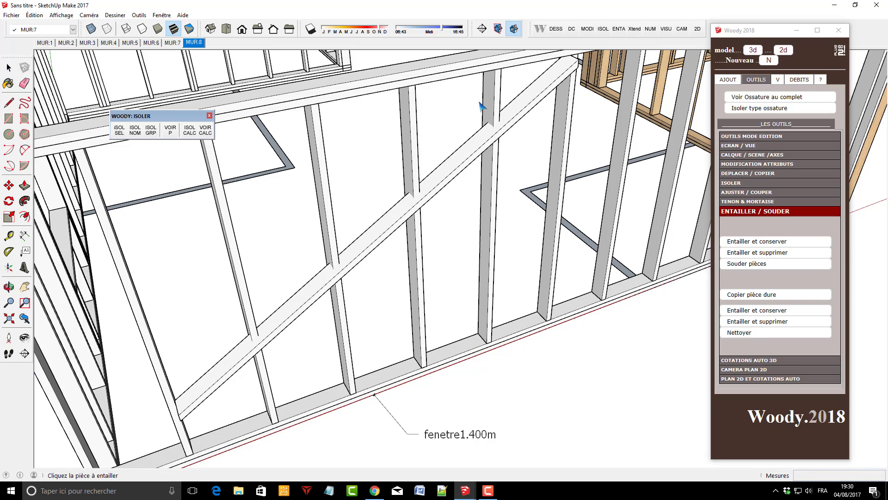
pyautogui.scroll(4, 496, 155)
pyautogui.click(479, 160)
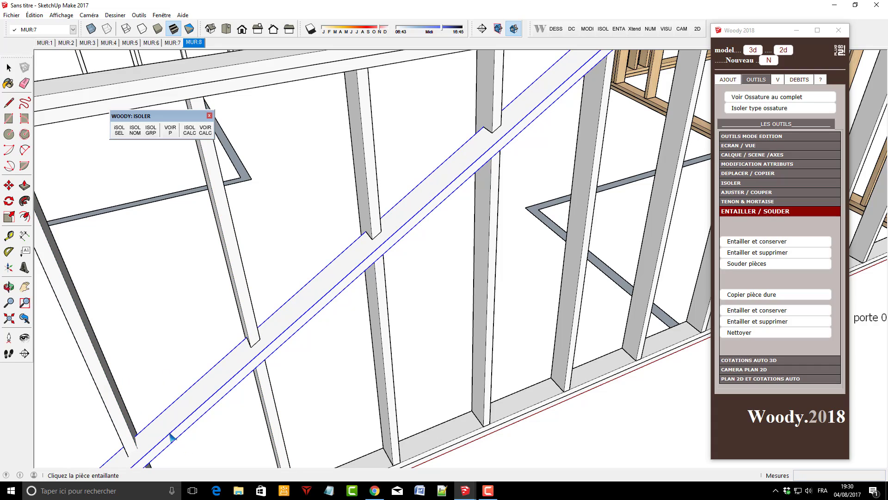
pyautogui.scroll(-5, 236, 343)
pyautogui.scroll(5, 162, 343)
pyautogui.scroll(3, 187, 354)
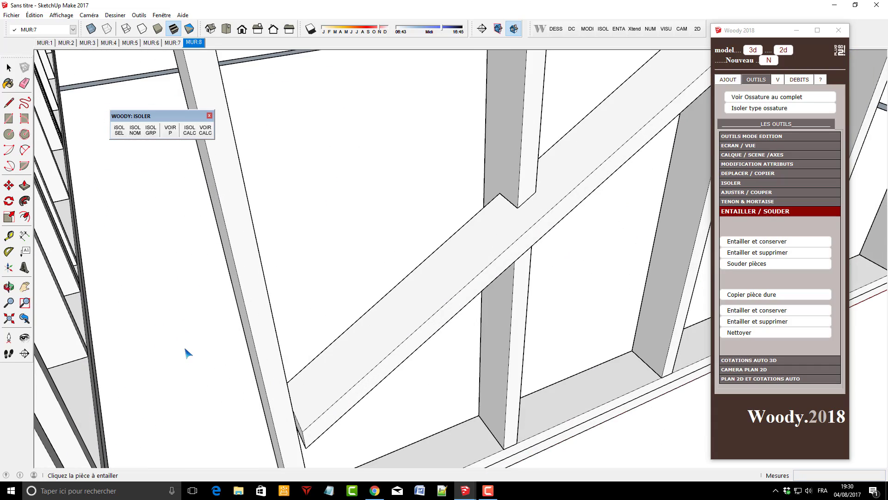
pyautogui.scroll(-2, 198, 343)
# Isolate the notched stud closest to the brace's lower end, with the other pieces hidden
pyautogui.click(8, 67)
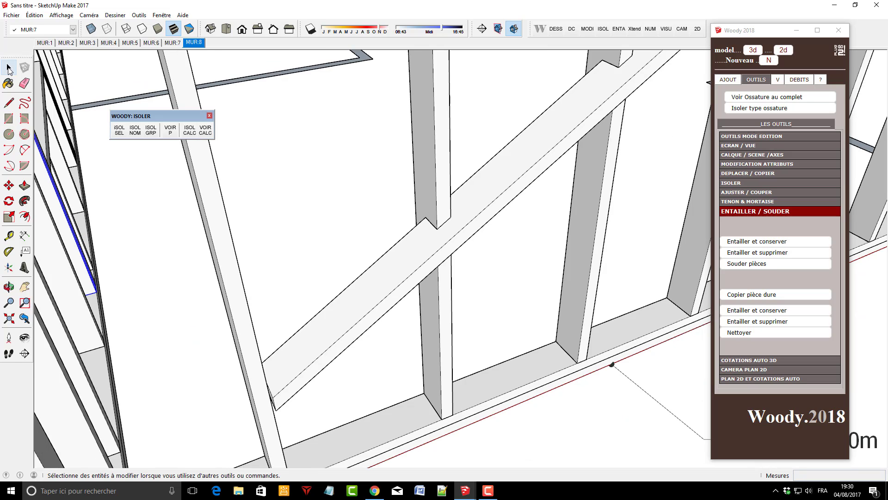
pyautogui.click(443, 176)
pyautogui.click(119, 131)
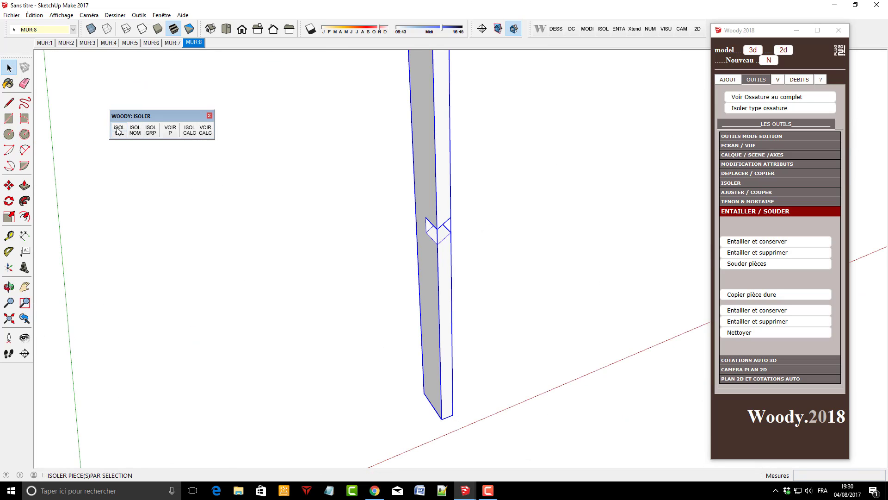
pyautogui.click(359, 236)
pyautogui.moveTo(423, 262); pyautogui.dragTo(468, 298, button='middle')
pyautogui.scroll(-3, 436, 333)
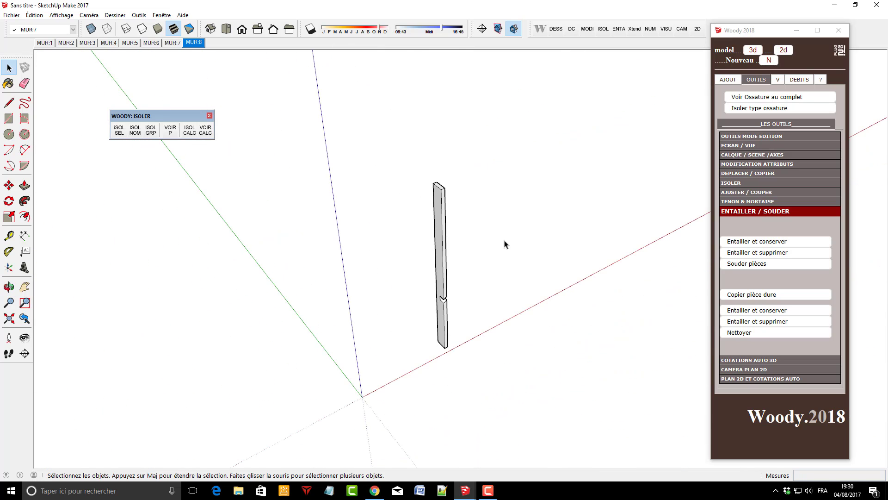
pyautogui.scroll(3, 505, 244)
pyautogui.scroll(-1, 431, 277)
# Generate the cutting plan of the isolated notched stud and accept the plan prompts
pyautogui.click(409, 291)
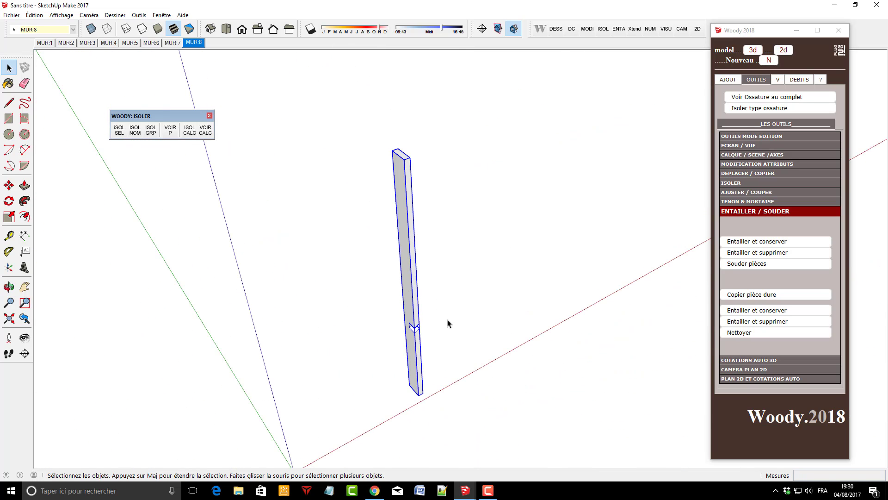
pyautogui.moveTo(448, 324); pyautogui.dragTo(440, 297, button='middle')
pyautogui.scroll(2, 440, 297)
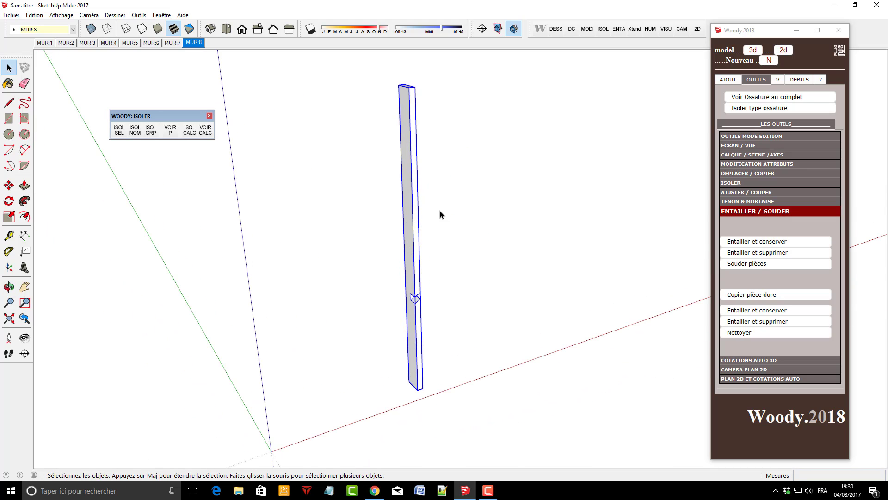
pyautogui.click(804, 81)
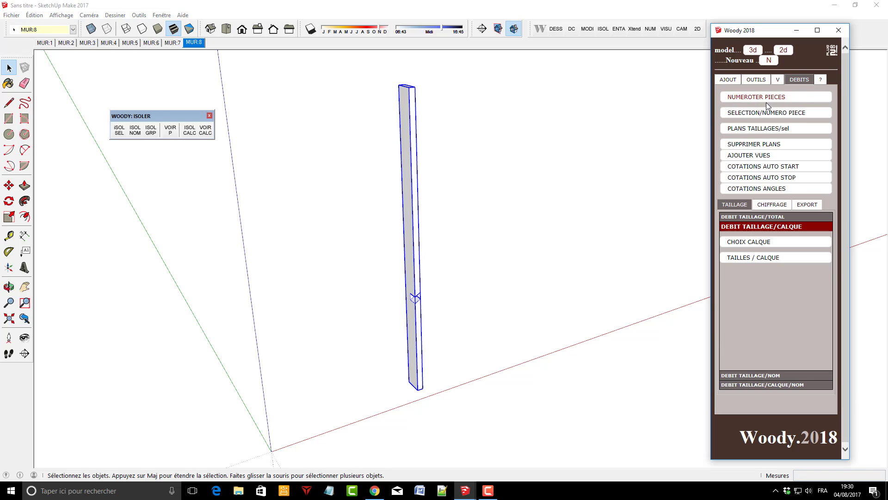
pyautogui.click(761, 129)
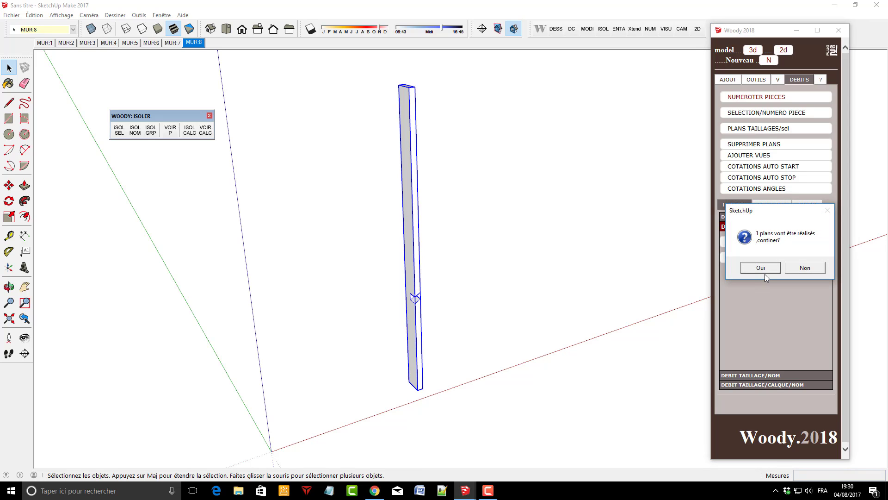
pyautogui.click(764, 272)
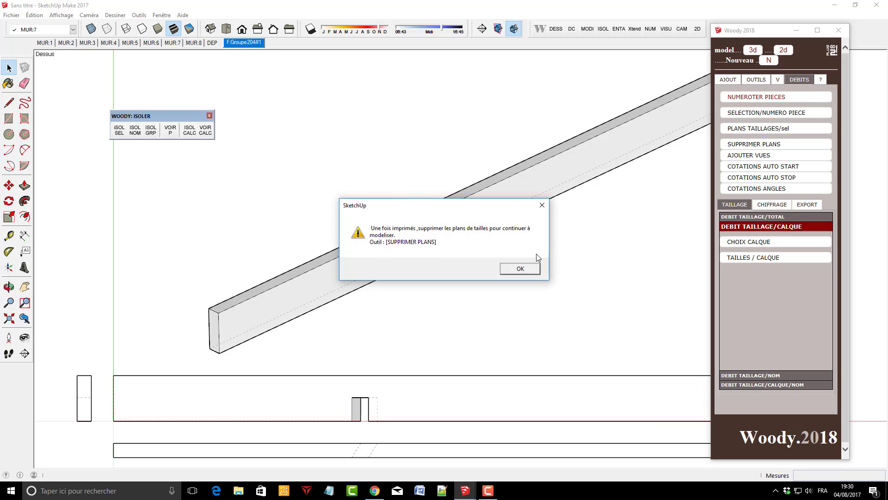
pyautogui.click(524, 273)
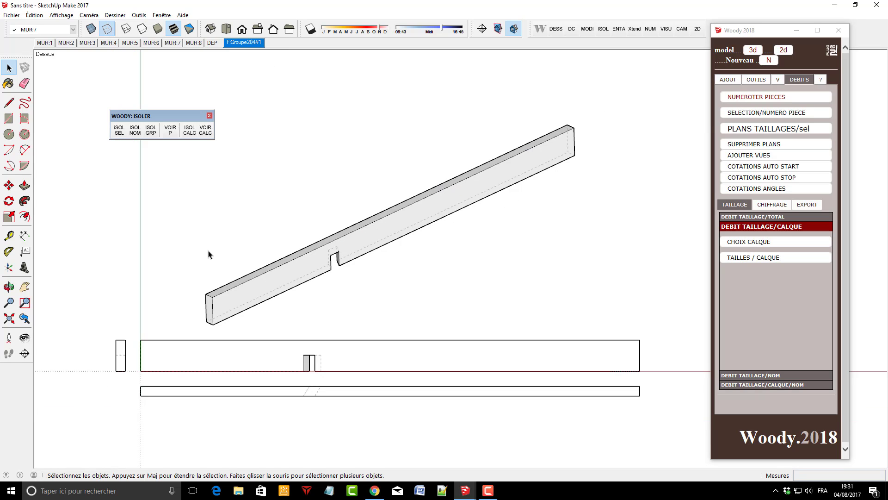
# Start automatic dimensioning and dimension the stud's notched face view, edge view and end view on the cutting plan
pyautogui.scroll(2, 206, 378)
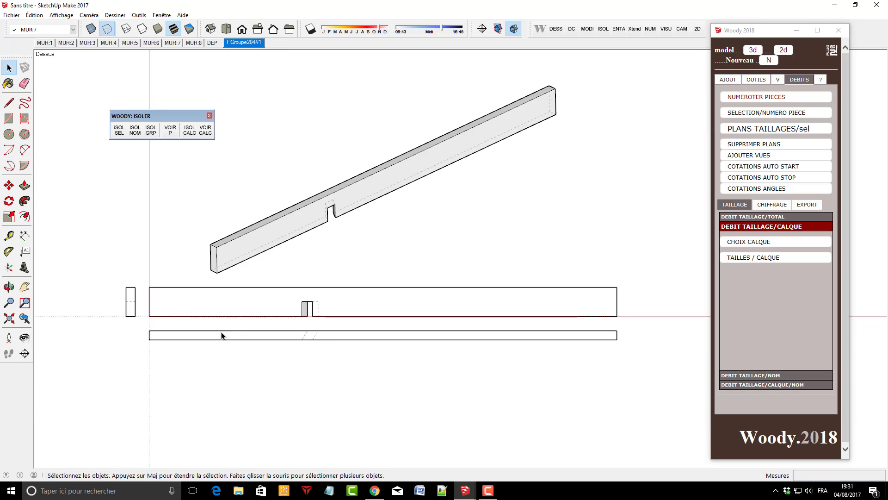
pyautogui.scroll(1, 205, 279)
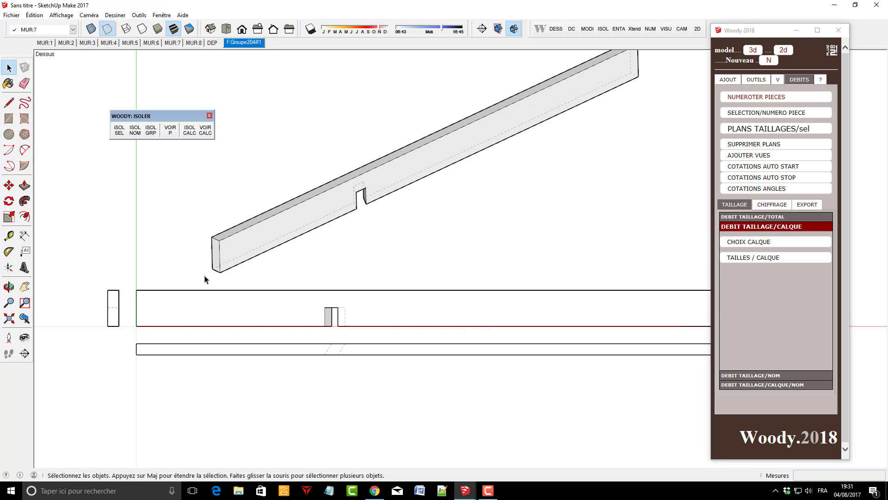
pyautogui.scroll(-1, 470, 322)
pyautogui.click(763, 166)
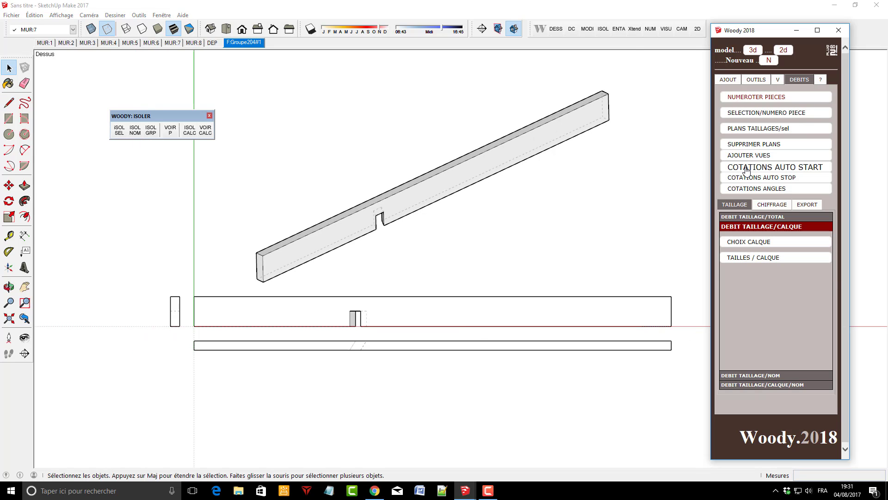
pyautogui.click(805, 267)
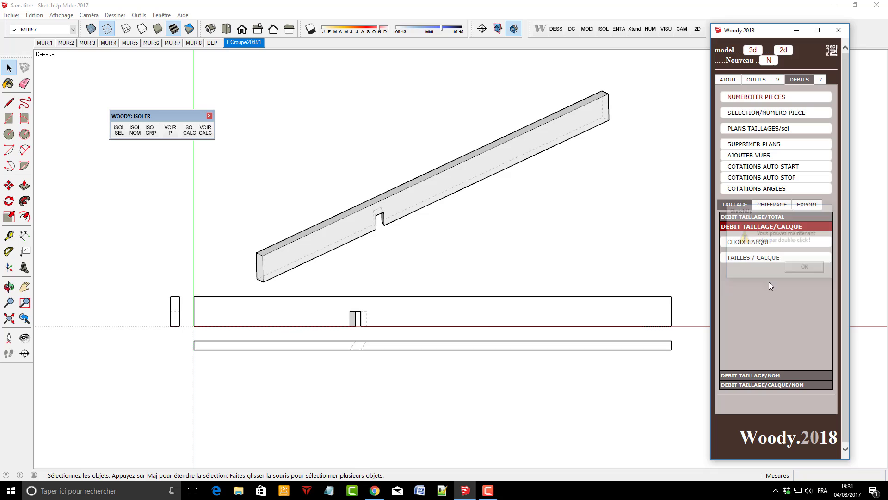
pyautogui.doubleClick(488, 319)
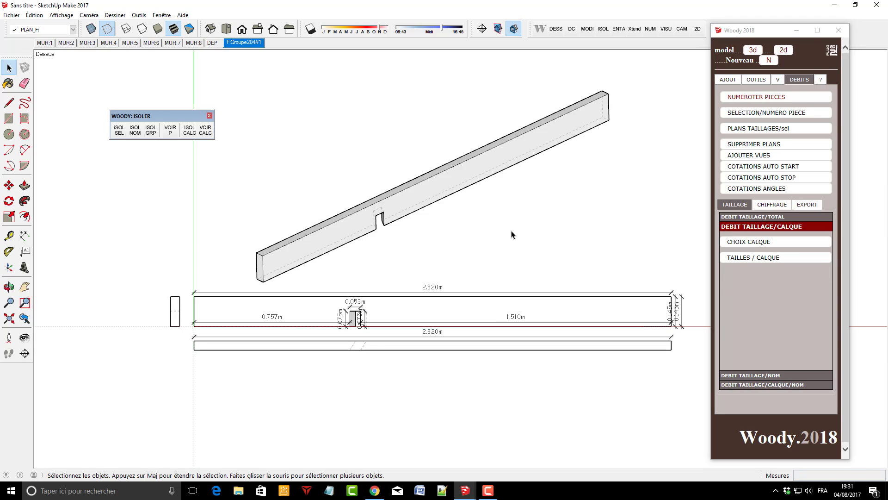
pyautogui.doubleClick(468, 349)
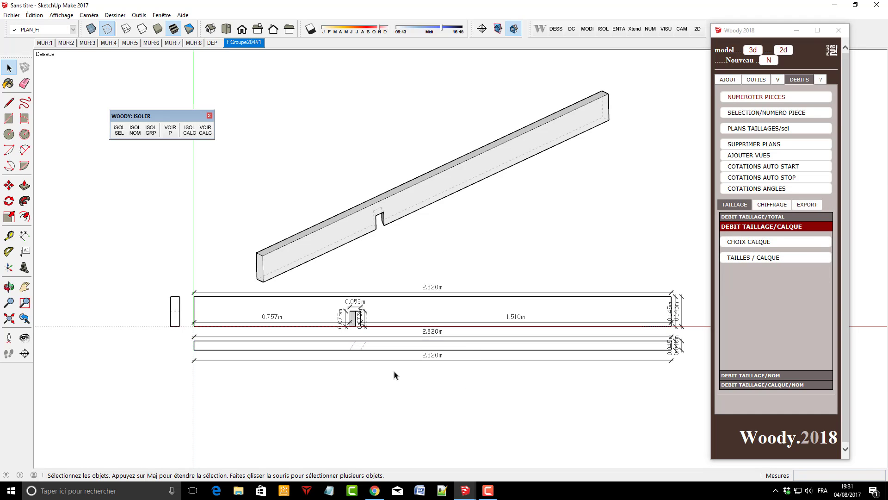
pyautogui.doubleClick(178, 314)
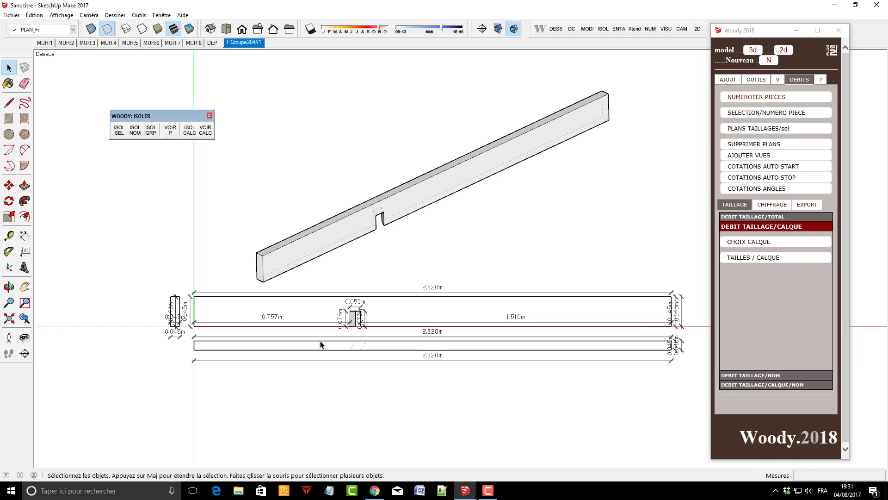
# Check the dimensions around the notch and stop the automatic dimensioning
pyautogui.scroll(4, 242, 337)
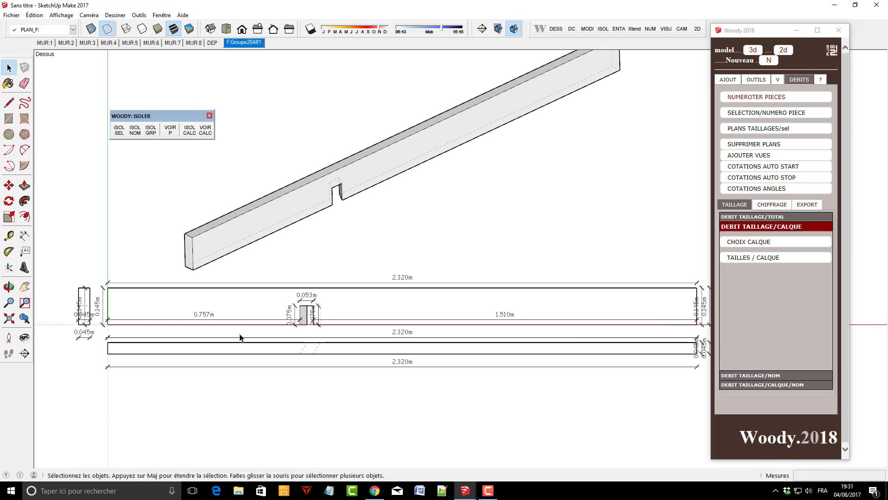
pyautogui.scroll(-3, 91, 340)
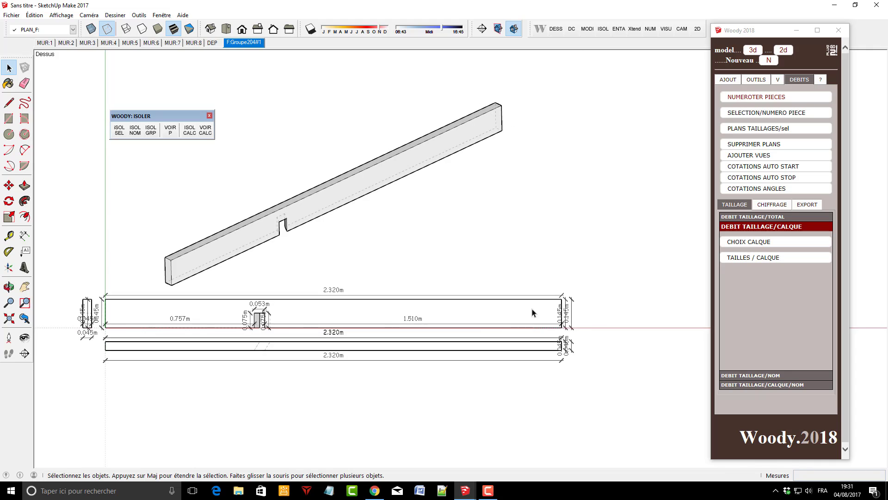
pyautogui.scroll(3, 560, 330)
pyautogui.scroll(-2, 560, 330)
pyautogui.scroll(3, 128, 334)
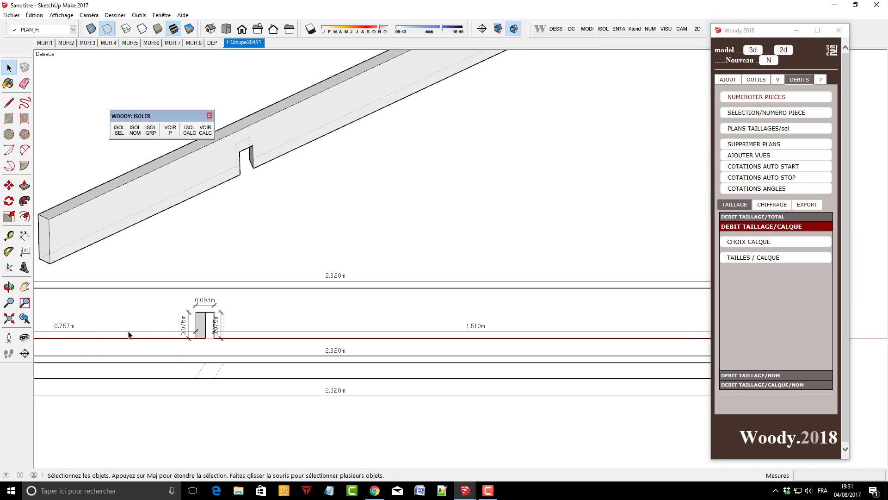
pyautogui.scroll(-1, 200, 371)
pyautogui.scroll(-1, 262, 349)
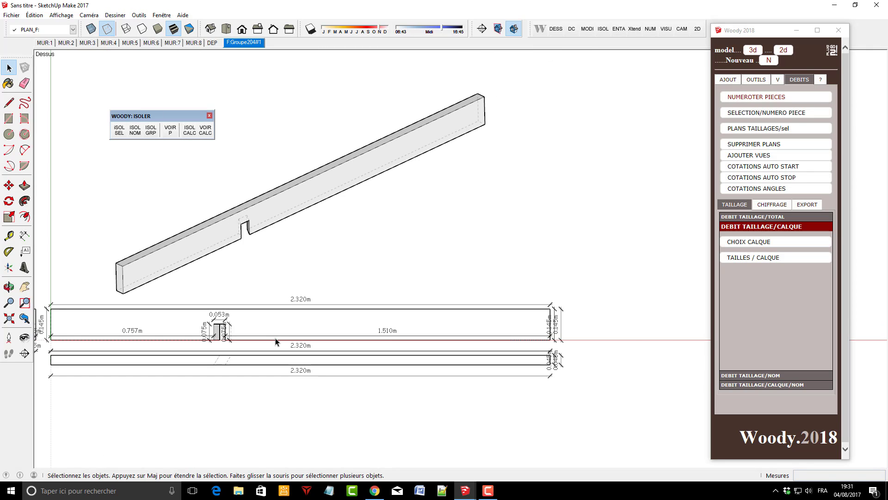
pyautogui.click(777, 179)
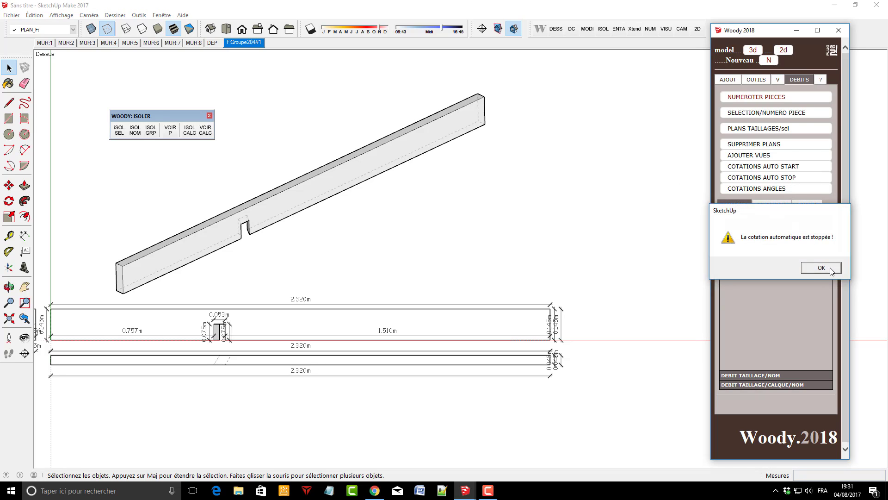
pyautogui.click(822, 267)
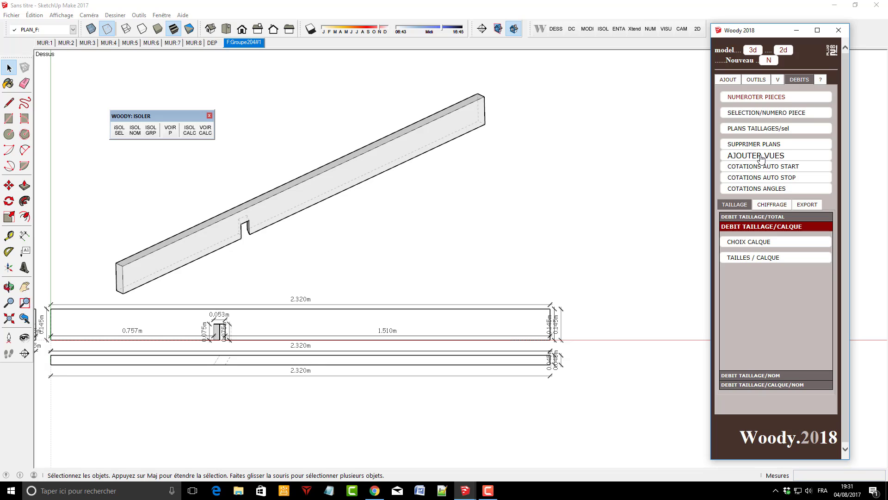
# Add the rear view (Arriere) to the stud's cutting plan
pyautogui.click(762, 157)
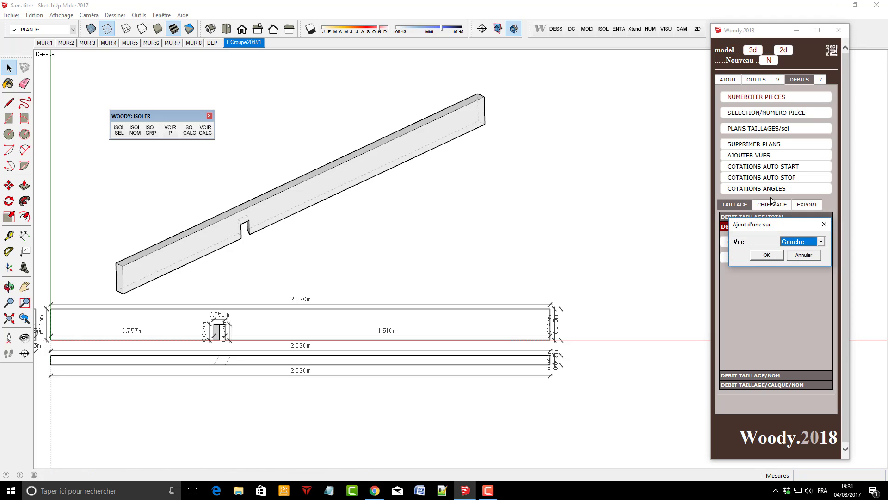
pyautogui.click(820, 241)
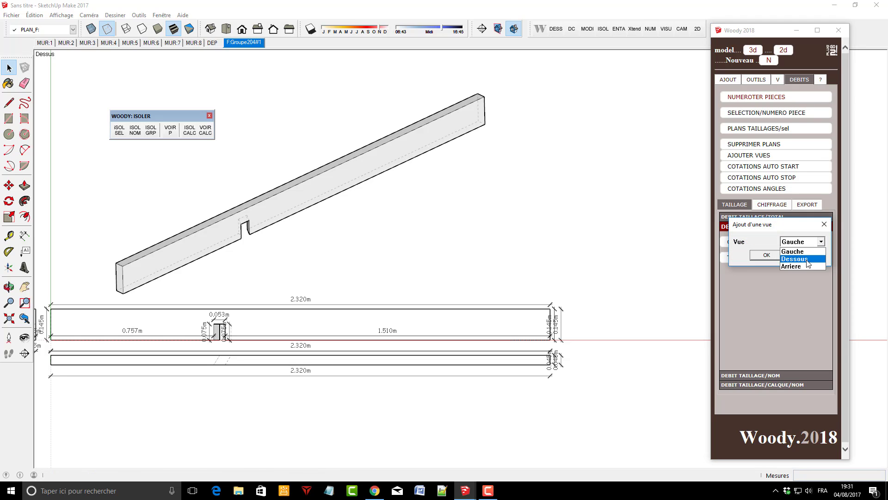
pyautogui.click(807, 265)
pyautogui.click(768, 255)
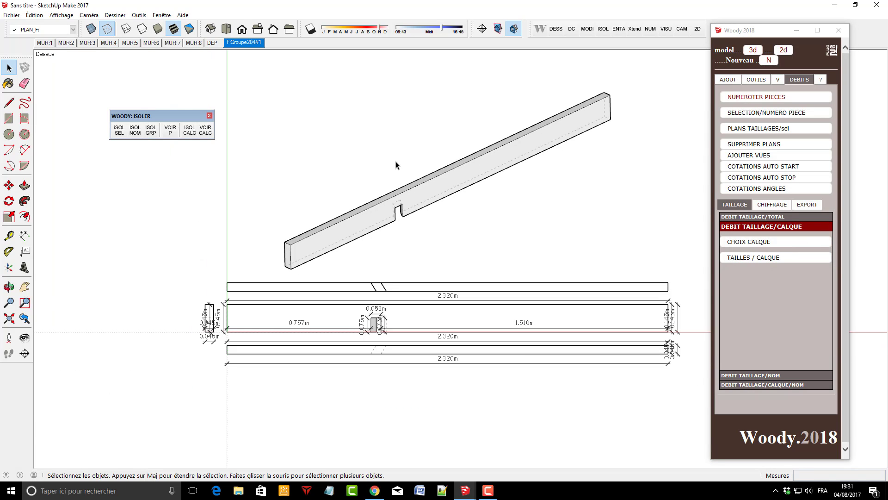
# Start automatic dimensioning and dimension the added rear view of the notched stud
pyautogui.click(740, 167)
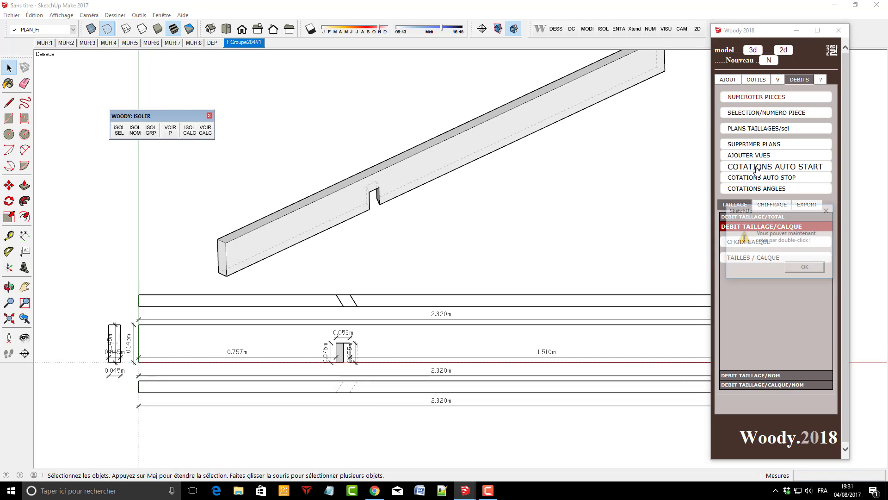
pyautogui.click(807, 269)
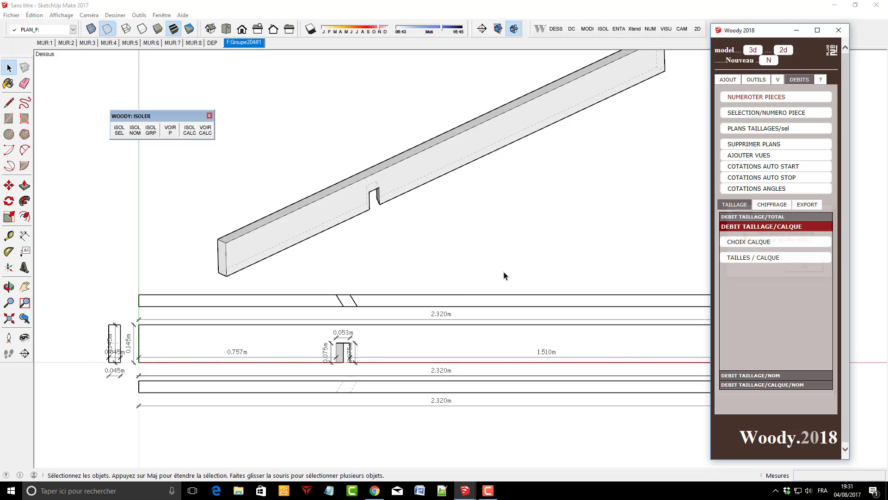
pyautogui.doubleClick(471, 301)
pyautogui.scroll(3, 340, 285)
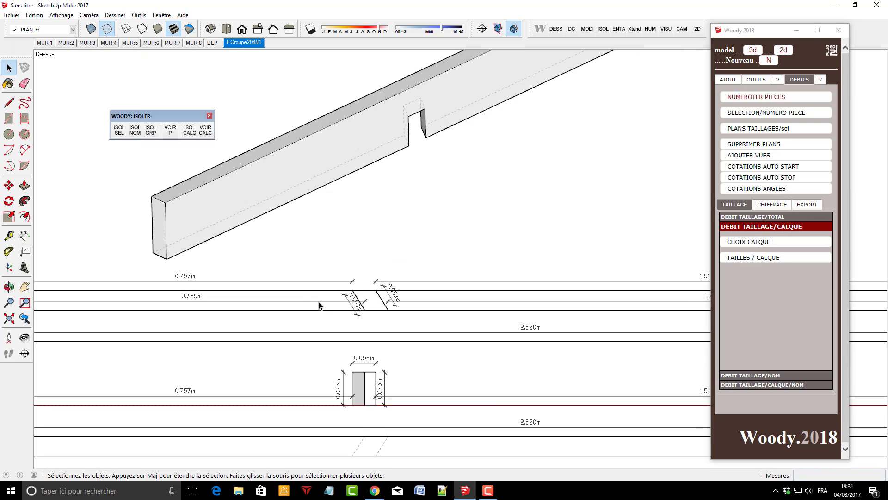
# Add an angle dimension between the rear view's upper edge and the notch's right slanted edge
pyautogui.click(756, 189)
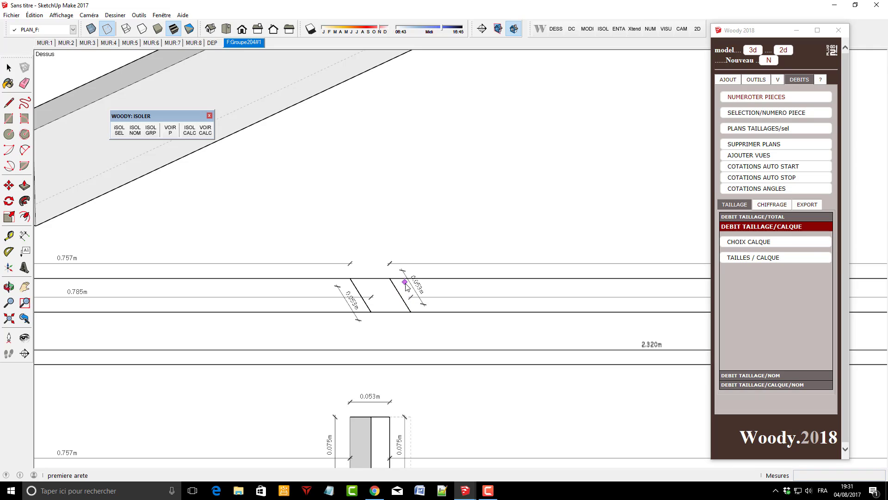
pyautogui.click(426, 278)
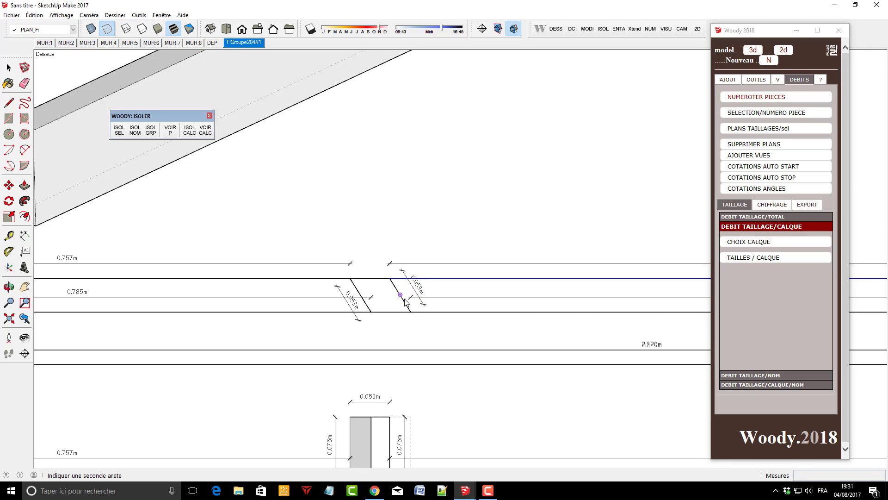
pyautogui.click(404, 300)
pyautogui.click(447, 306)
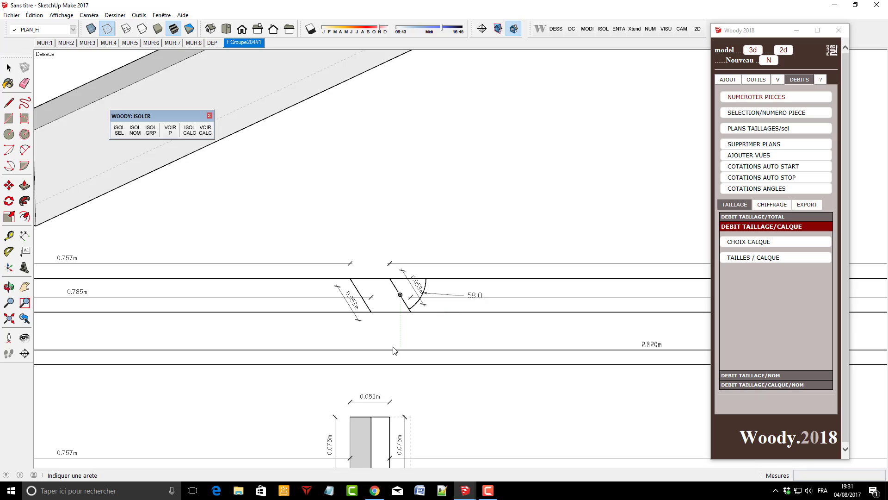
pyautogui.scroll(-6, 395, 351)
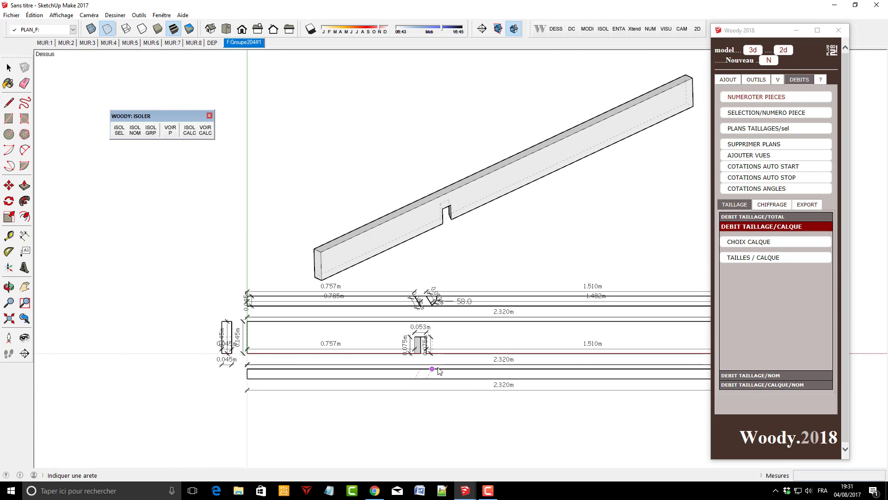
pyautogui.press('space')
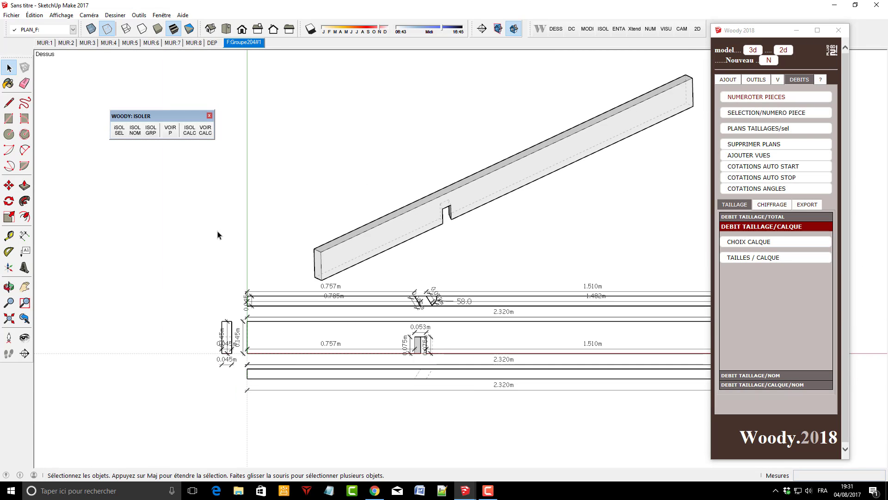
# Delete the cutting plans and frame the whole timber-framed building in a perspective view
pyautogui.scroll(-1, 215, 249)
pyautogui.scroll(-1, 468, 313)
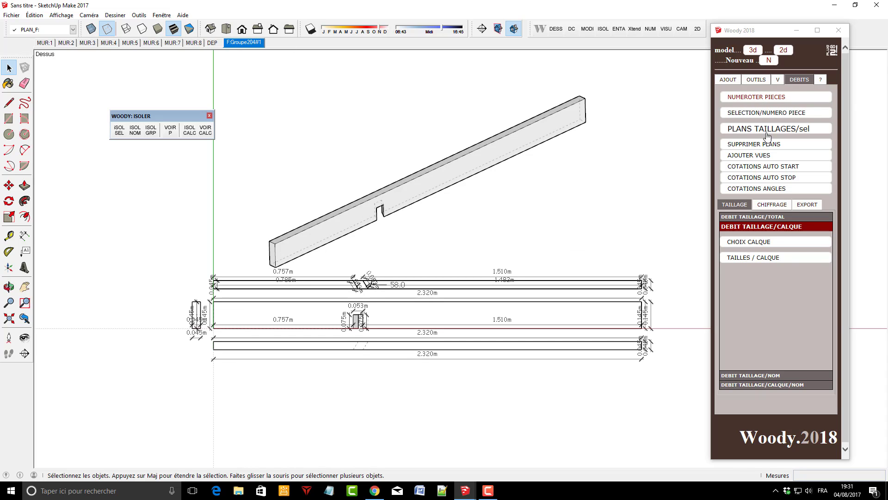
pyautogui.click(772, 148)
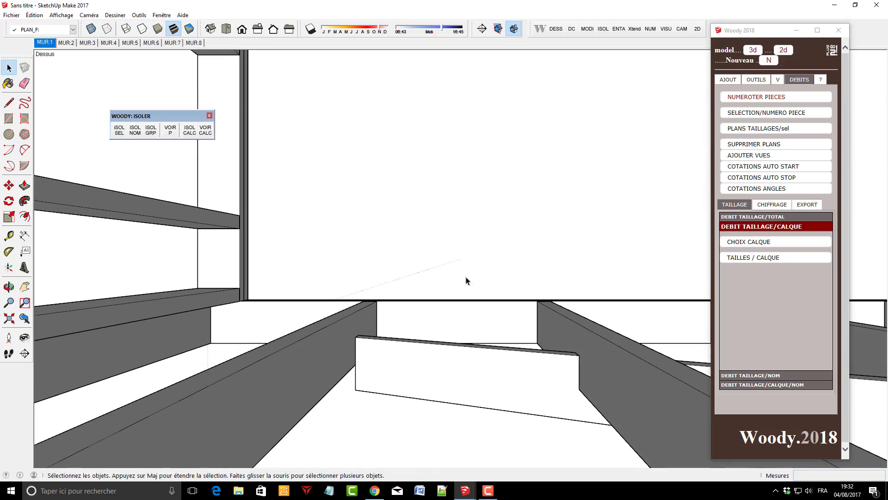
pyautogui.click(9, 318)
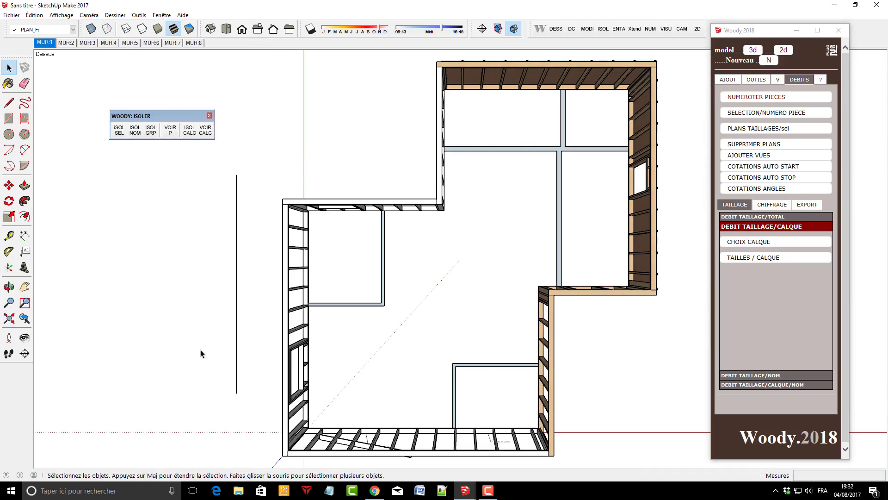
pyautogui.moveTo(200, 353); pyautogui.dragTo(380, 71, button='middle')
pyautogui.scroll(1, 374, 217)
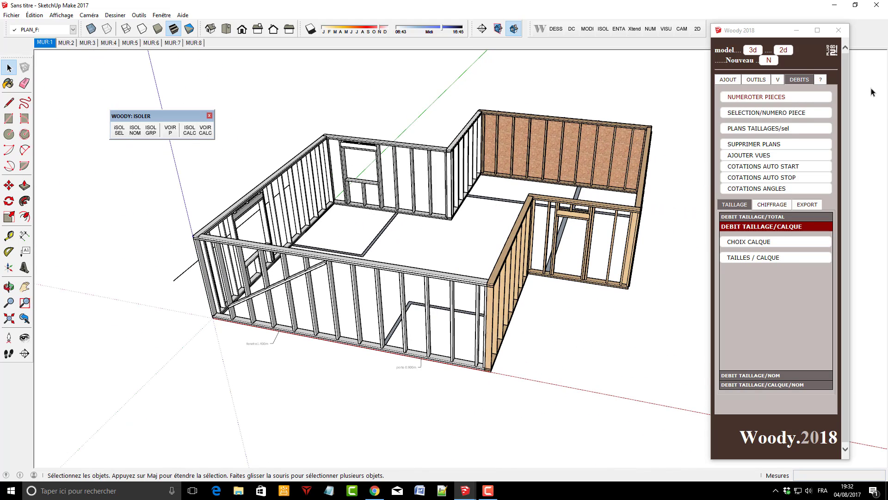
# Isolate the floor plan and view it in perspective without the framing
pyautogui.click(755, 80)
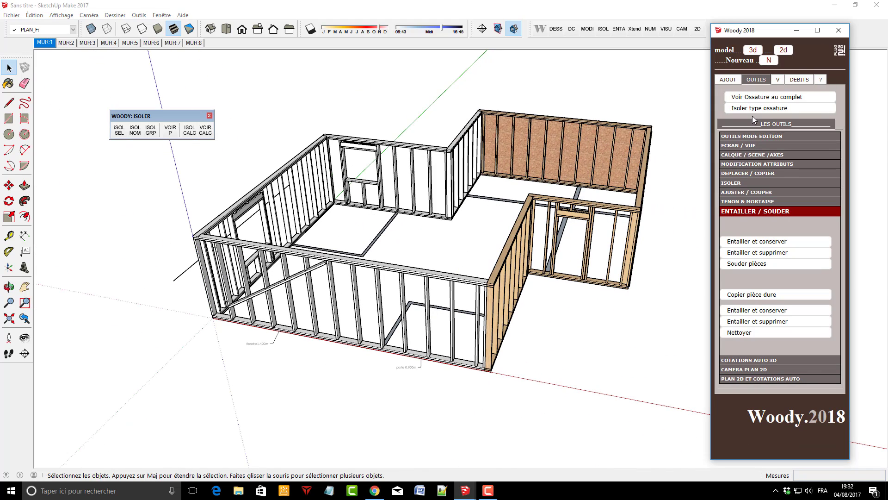
pyautogui.click(747, 98)
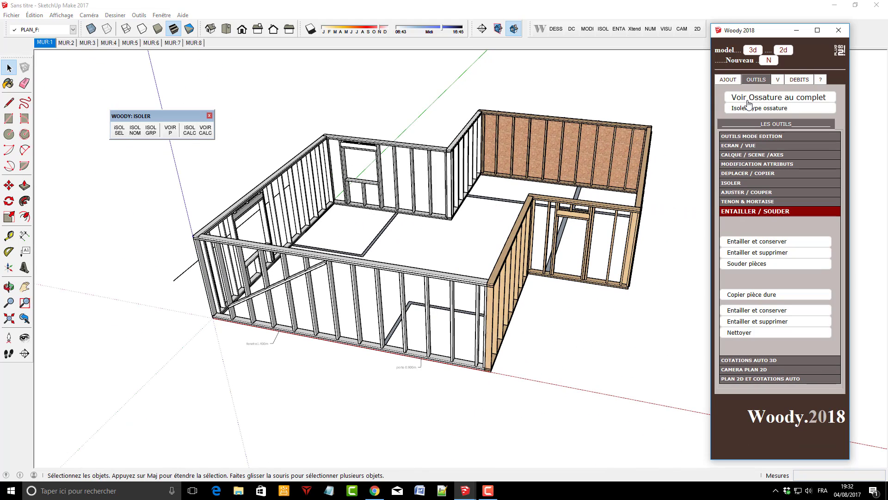
pyautogui.click(725, 82)
pyautogui.click(752, 111)
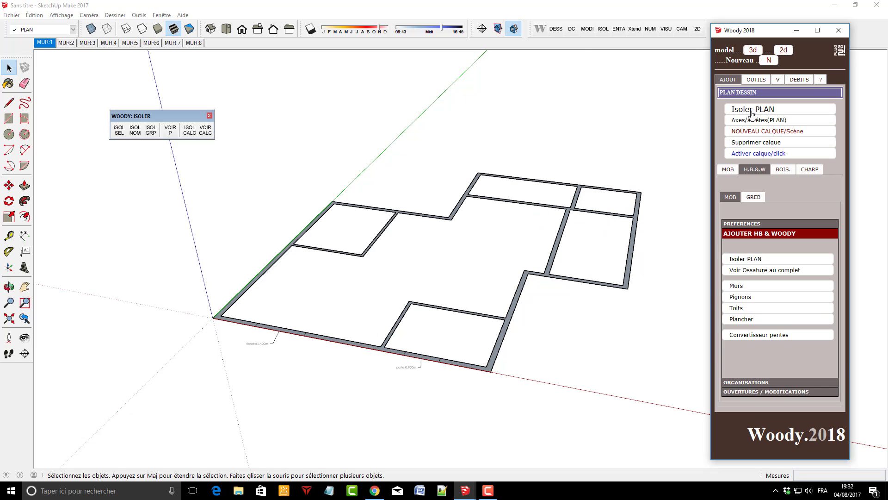
pyautogui.moveTo(440, 291); pyautogui.dragTo(374, 383, button='middle')
pyautogui.scroll(2, 489, 325)
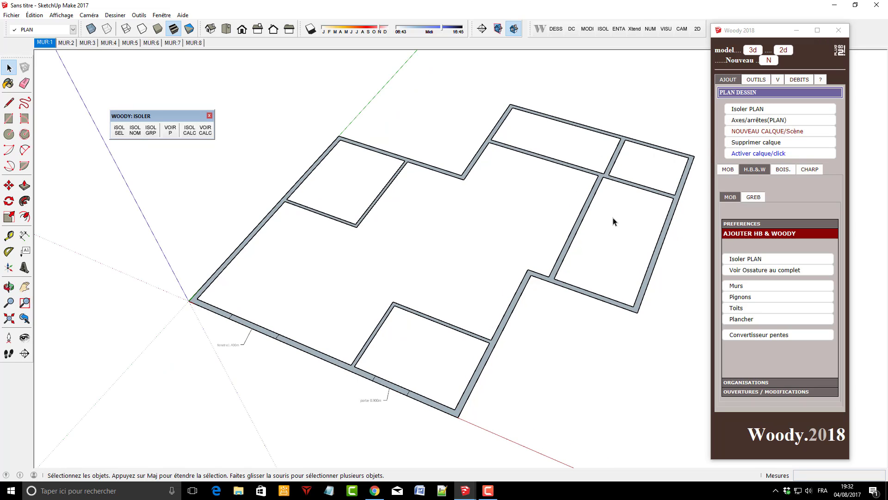
pyautogui.moveTo(427, 290); pyautogui.dragTo(622, 187, button='middle')
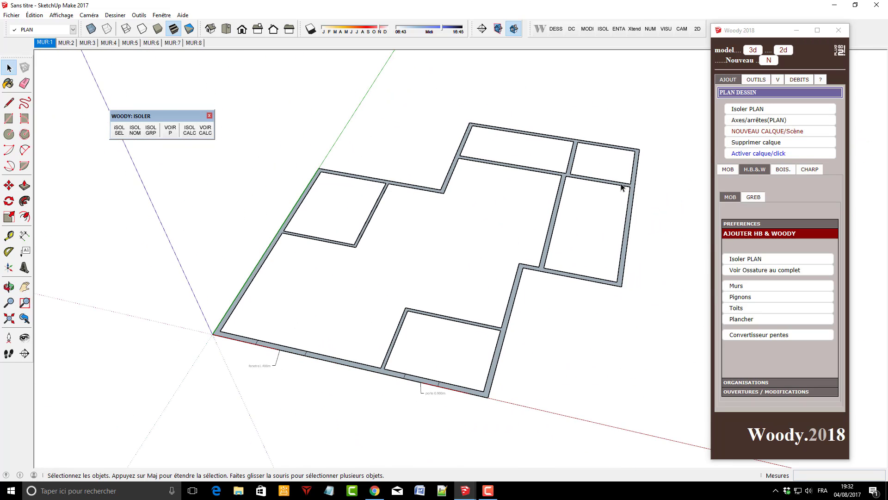
# Show the complete framing again and view the building from the braced wall's corner
pyautogui.click(756, 79)
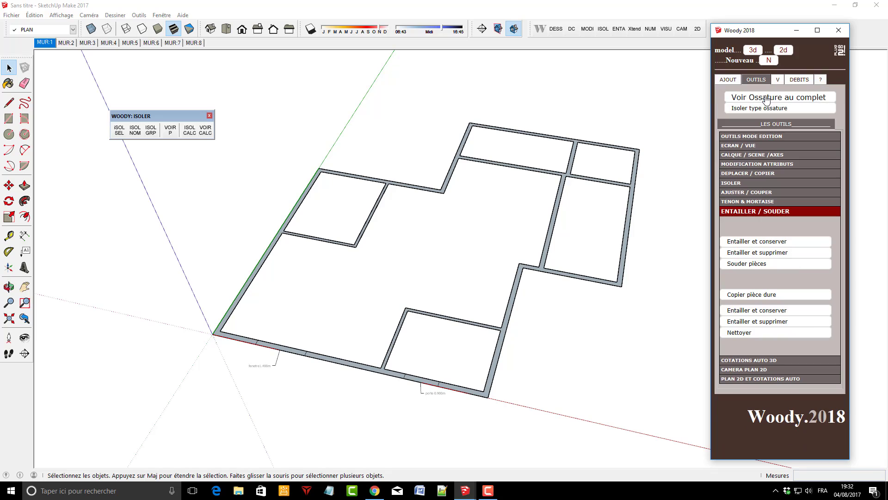
pyautogui.click(767, 98)
pyautogui.moveTo(347, 436); pyautogui.dragTo(582, 378, button='middle')
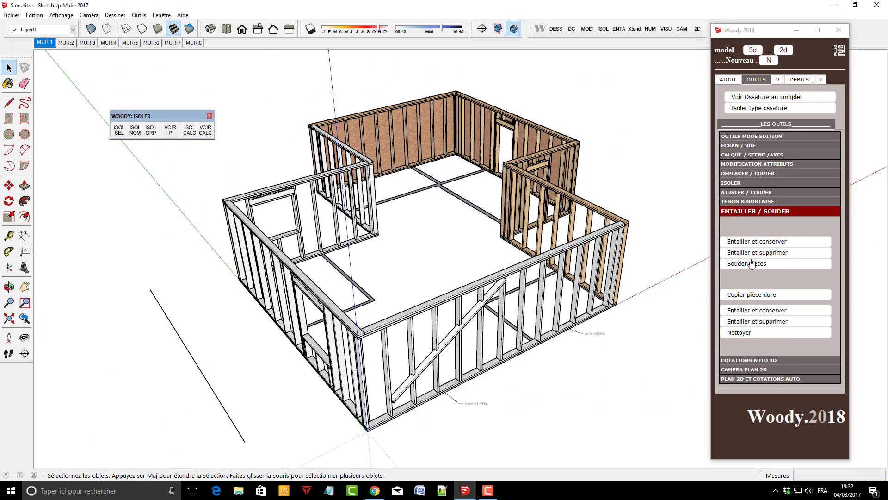
pyautogui.rightClick(51, 44)
pyautogui.click(92, 80)
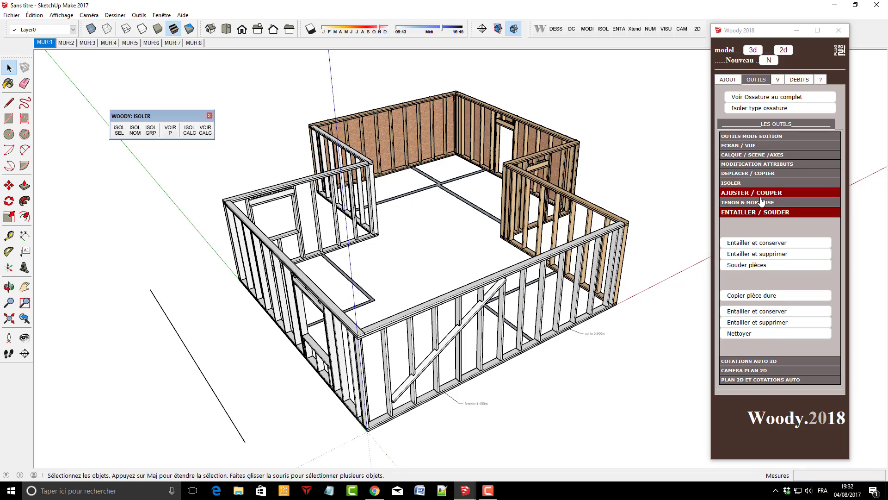
pyautogui.click(763, 137)
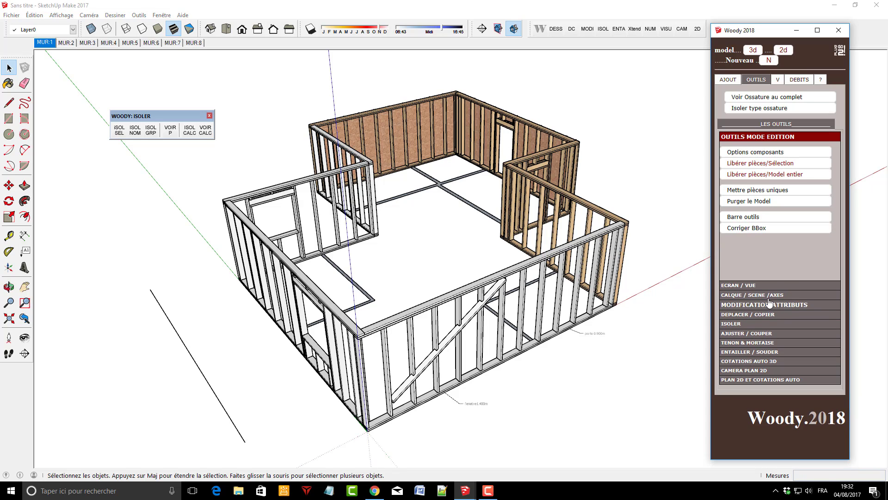
pyautogui.click(764, 296)
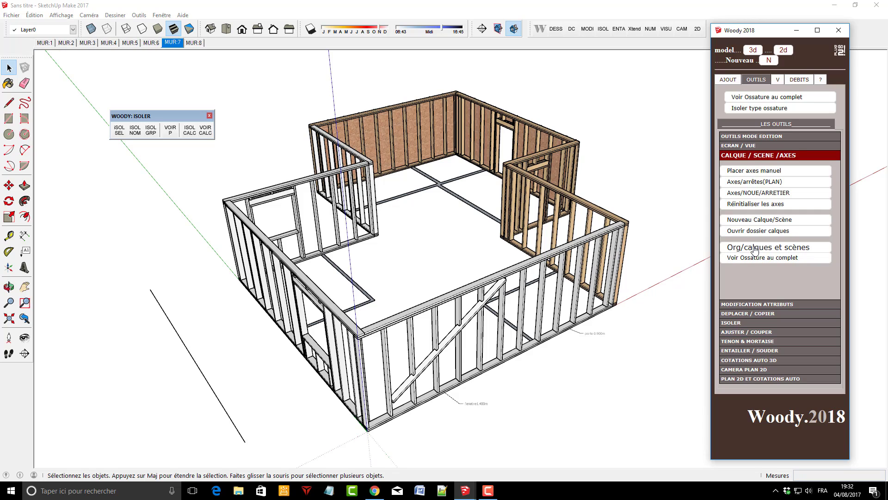
# View the wall scenes MUR:1 to MUR:8 one by one and return to the complete framing
pyautogui.click(45, 42)
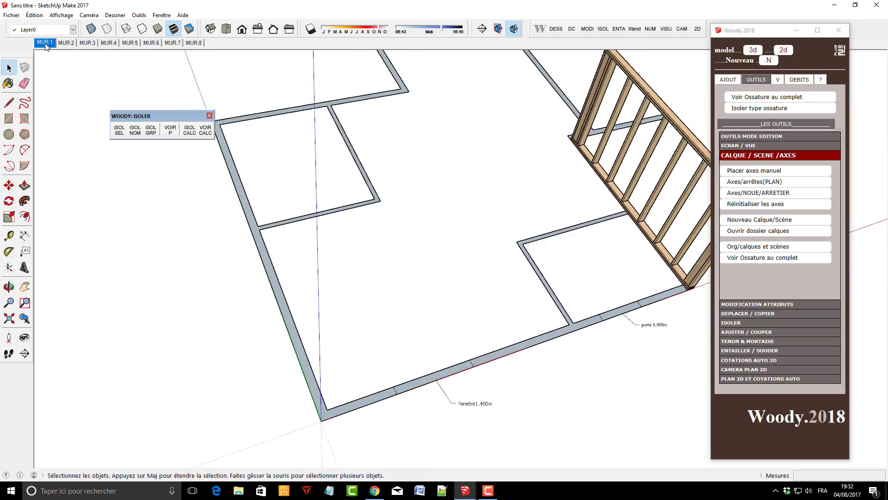
pyautogui.click(65, 42)
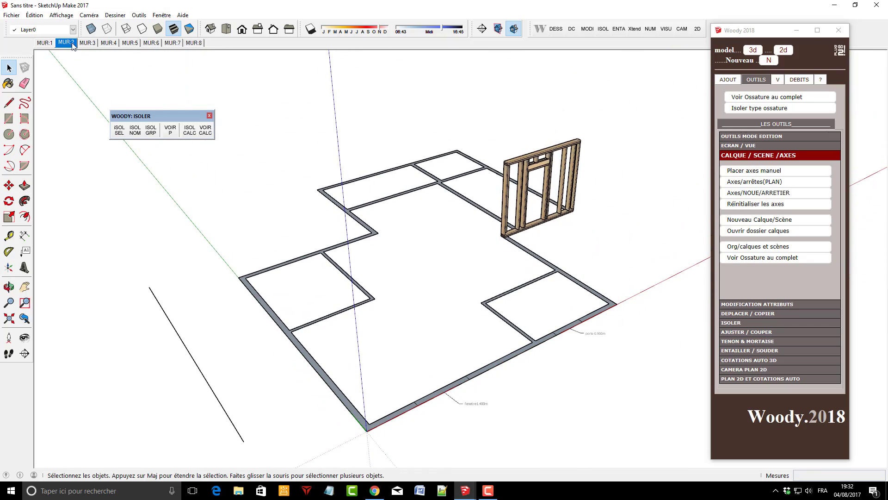
pyautogui.click(87, 44)
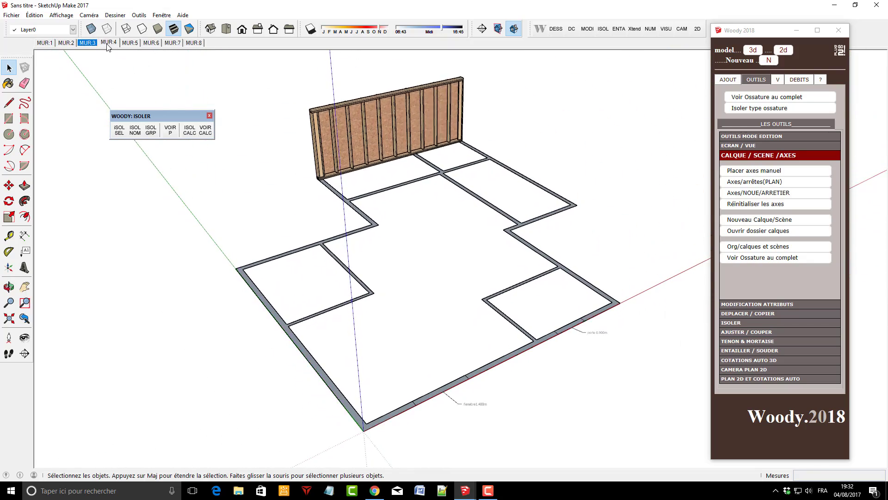
pyautogui.click(110, 44)
pyautogui.click(130, 44)
pyautogui.click(151, 43)
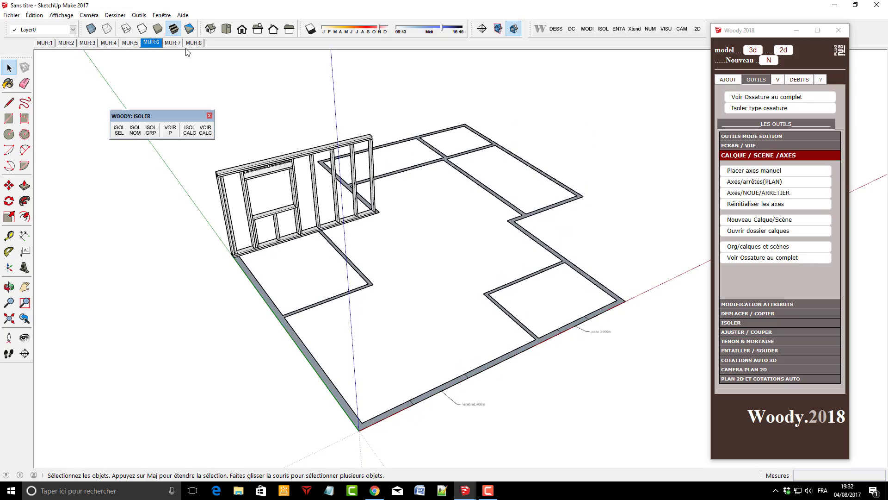
pyautogui.click(172, 43)
pyautogui.click(193, 43)
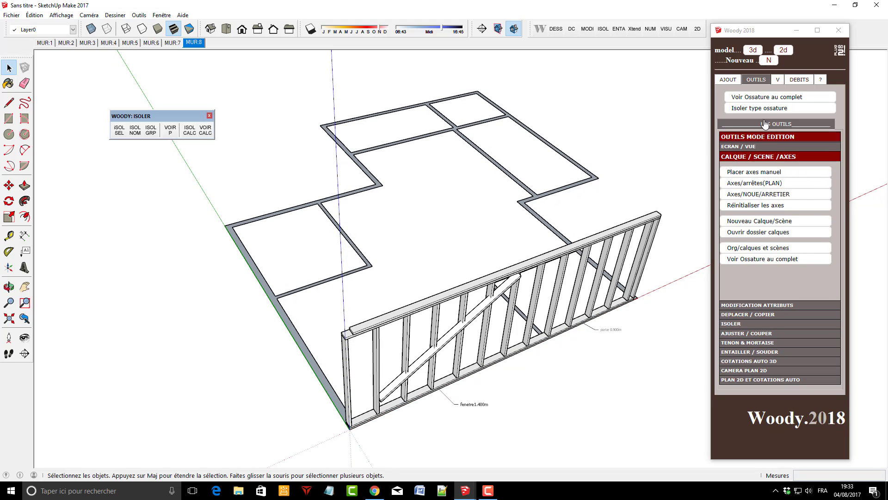
pyautogui.click(779, 99)
pyautogui.moveTo(246, 332); pyautogui.dragTo(507, 316, button='middle')
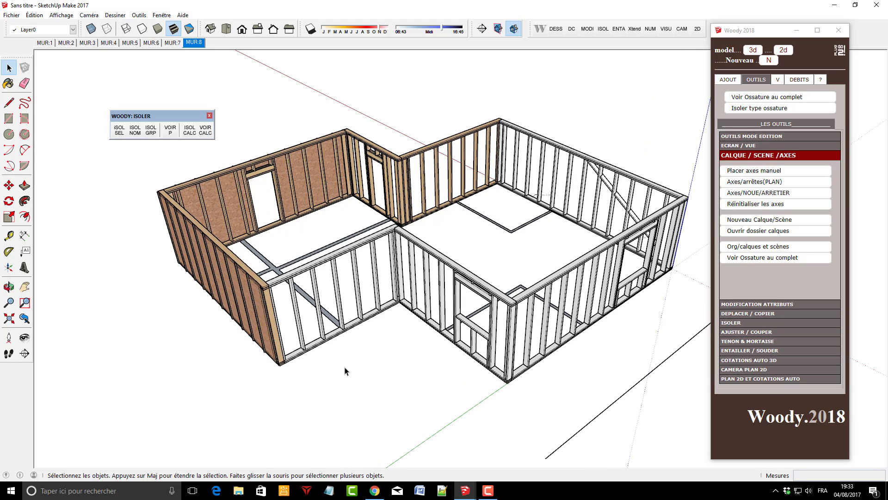
pyautogui.click(745, 314)
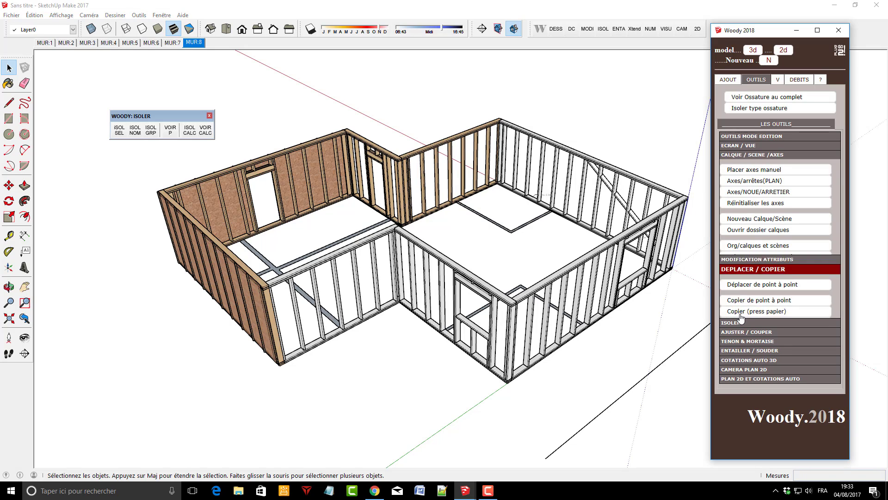
pyautogui.click(728, 80)
pyautogui.moveTo(240, 252); pyautogui.dragTo(634, 333, button='middle')
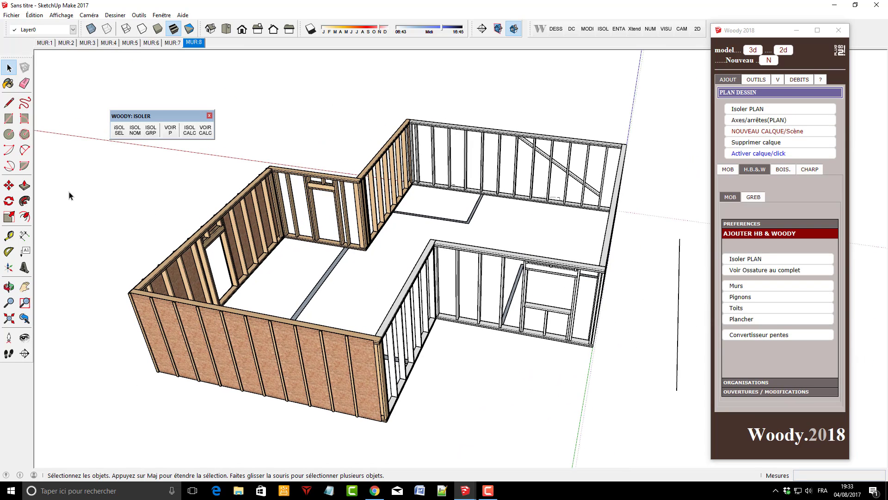
pyautogui.click(765, 80)
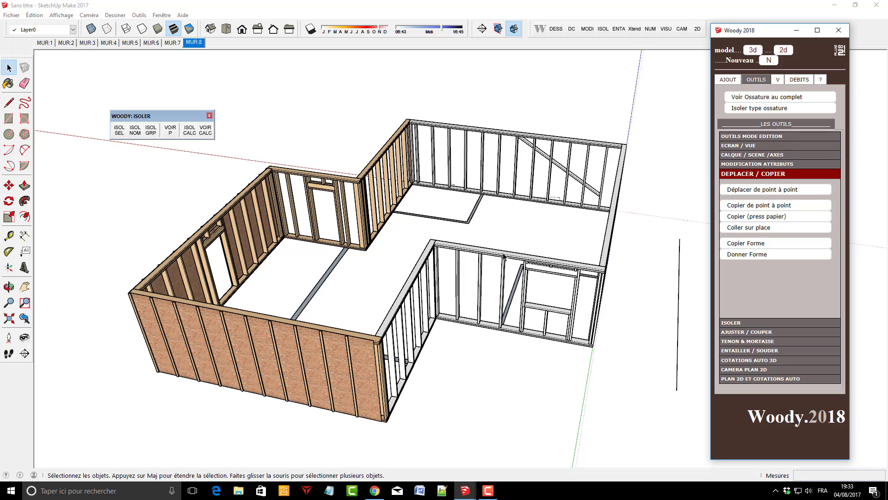
pyautogui.click(722, 80)
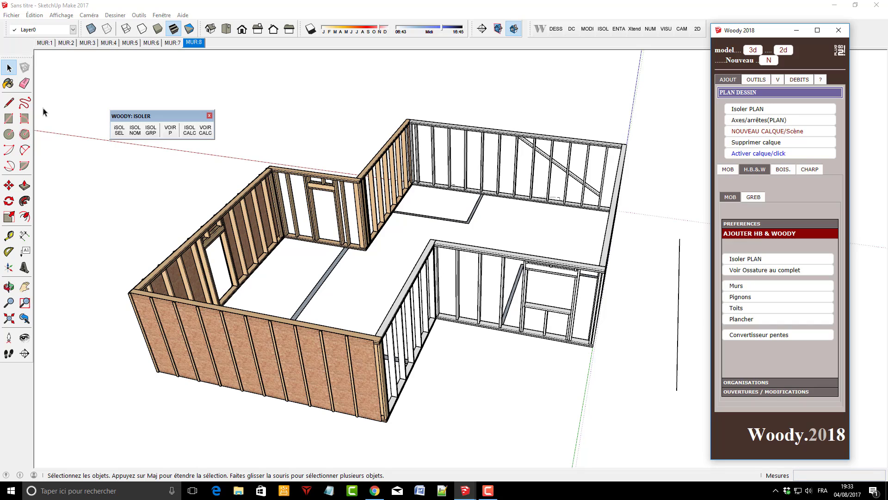
pyautogui.click(757, 80)
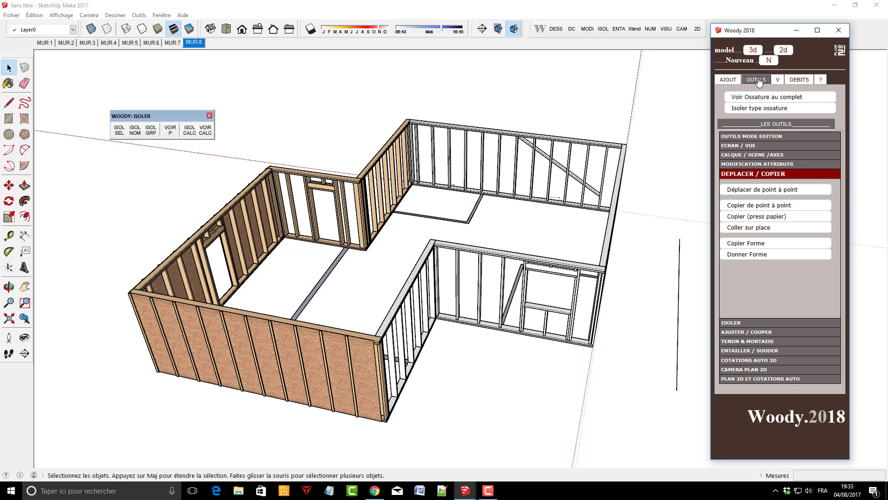
pyautogui.click(766, 138)
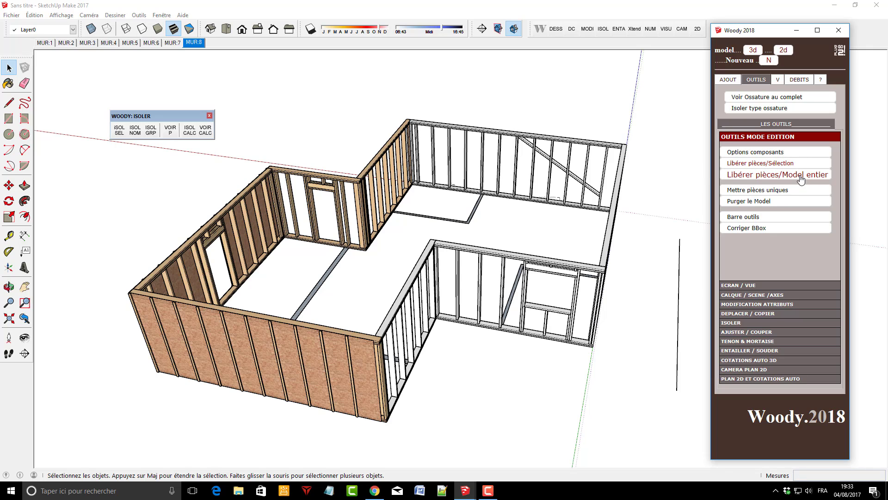
# Choose the wall layer MUR:1 for a costing by layer (Débit chiffrage/calque)
pyautogui.click(794, 80)
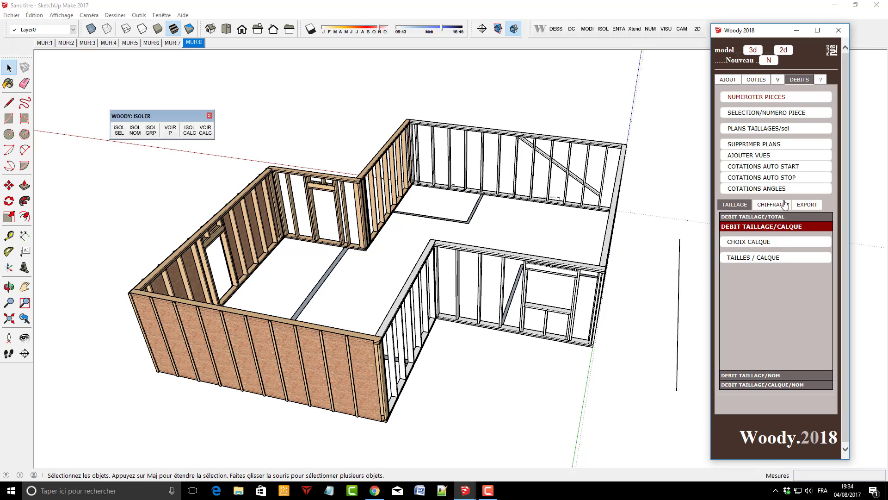
pyautogui.click(772, 205)
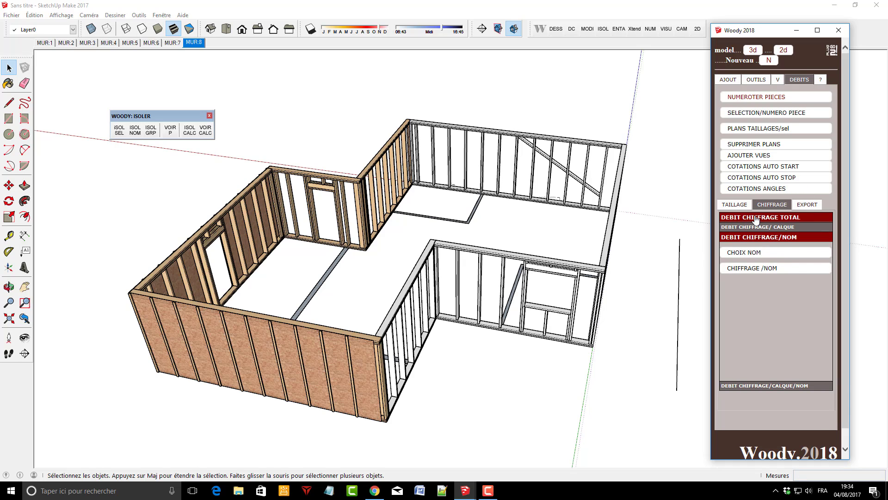
pyautogui.click(759, 227)
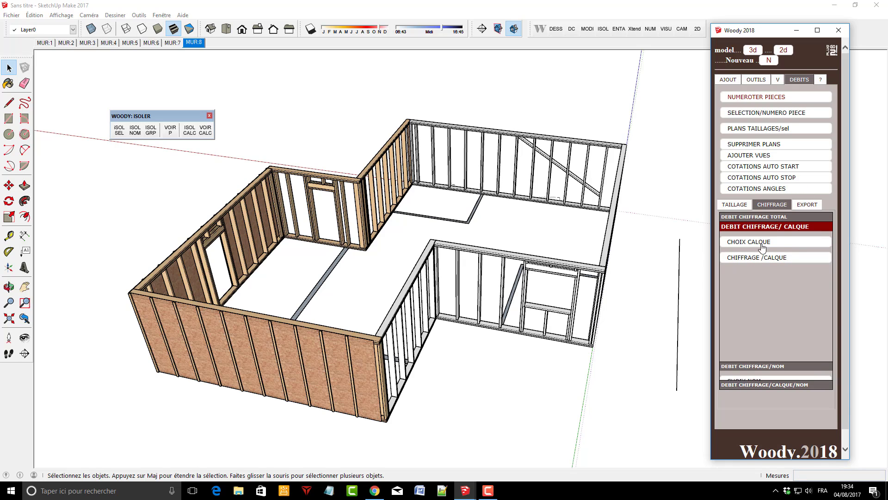
pyautogui.click(759, 243)
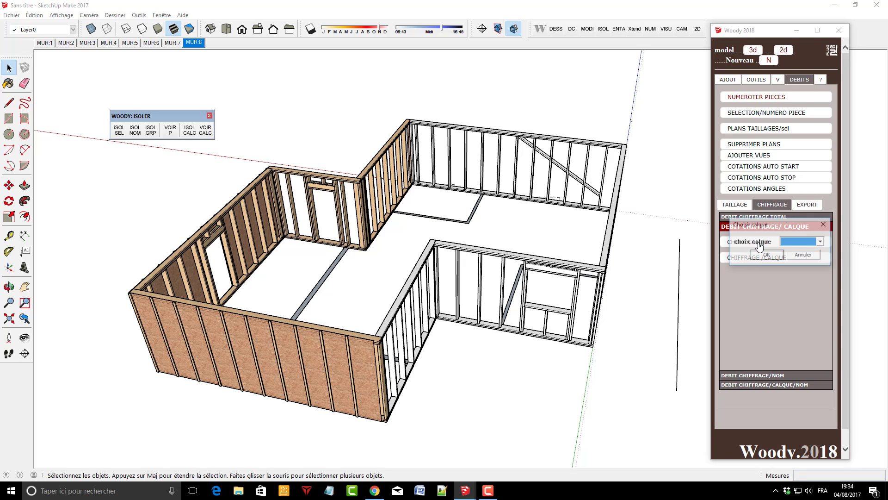
pyautogui.click(824, 242)
pyautogui.click(803, 267)
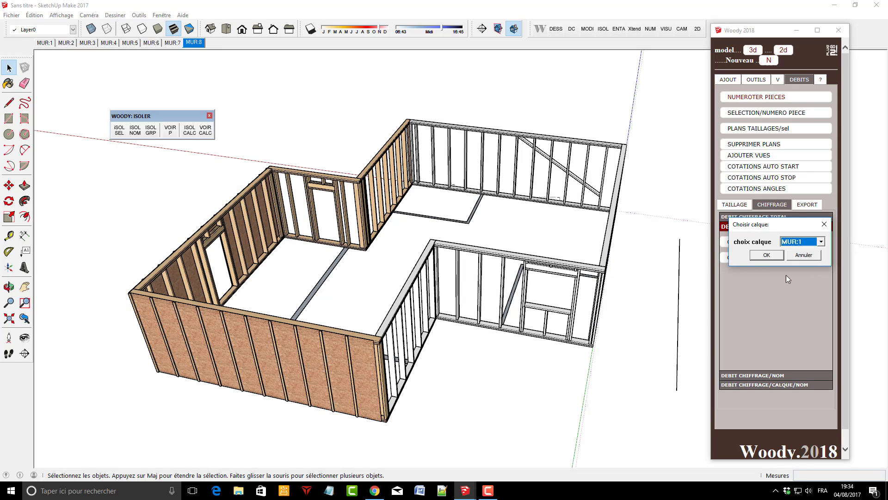
pyautogui.click(765, 257)
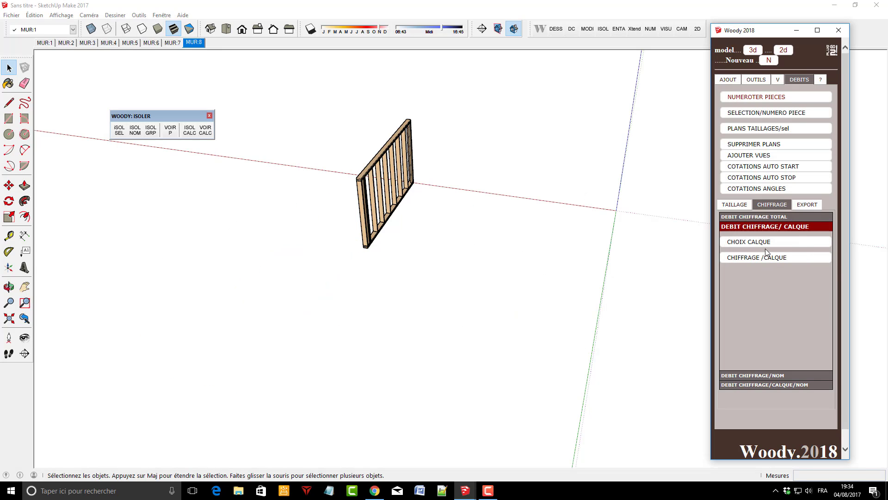
# Cost layer MUR:1 with unit prices for the Classe 2 timber and 2 for Classe 4, then view the cost sheet without saving a file
pyautogui.click(761, 259)
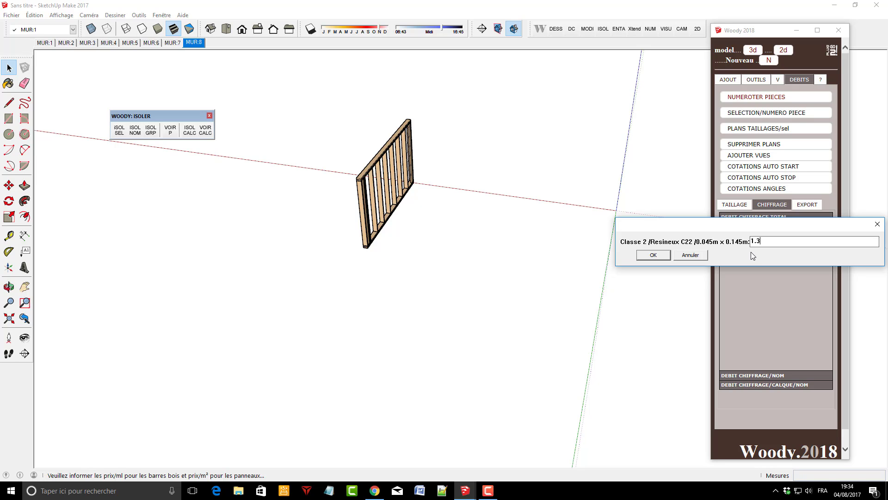
pyautogui.click(649, 255)
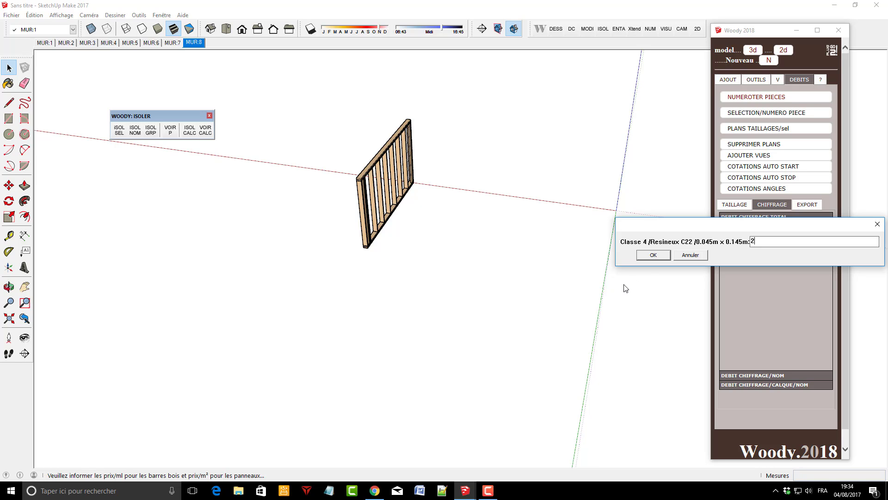
pyautogui.click(657, 255)
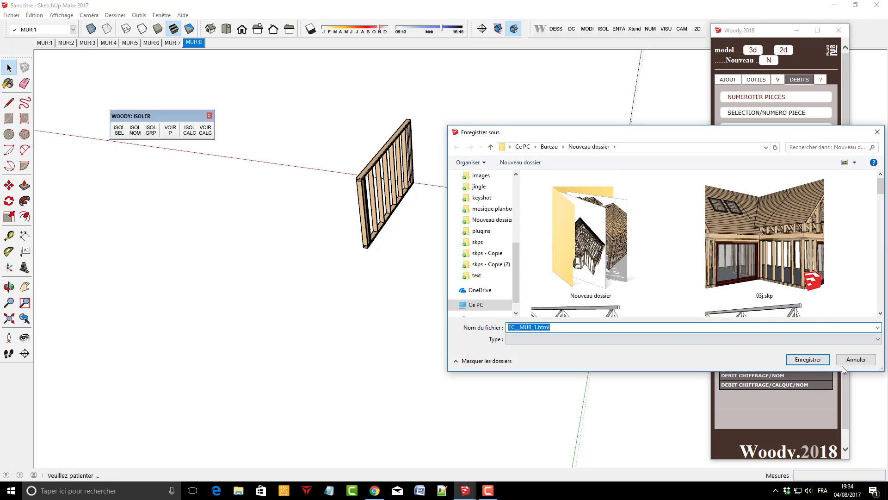
pyautogui.click(856, 359)
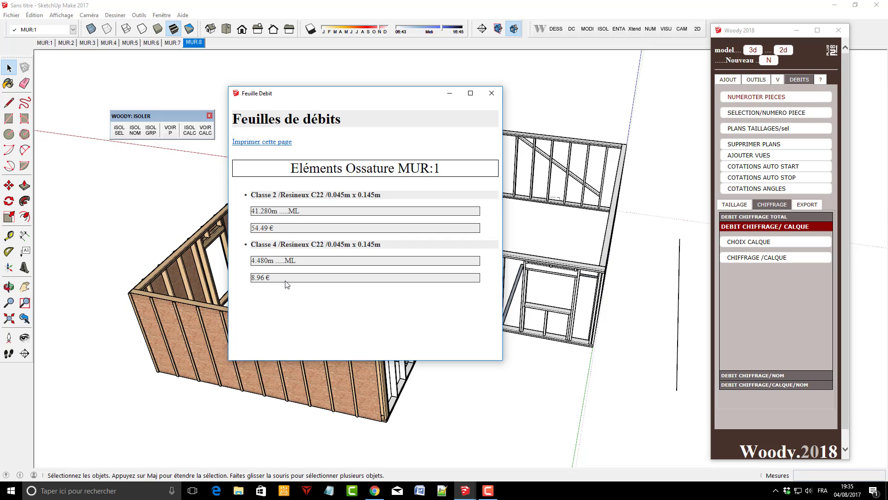
pyautogui.click(492, 94)
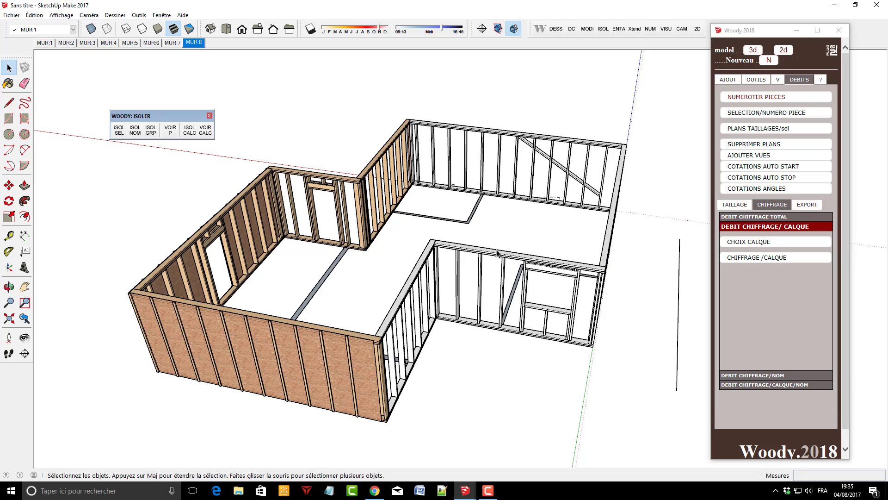
# Draw a 5 by 8 m rectangle on the ground in the free area beside the timber framing
pyautogui.moveTo(496, 252); pyautogui.dragTo(653, 260, button='middle')
pyautogui.scroll(-5, 484, 238)
pyautogui.moveTo(369, 318); pyautogui.dragTo(408, 261, button='middle')
pyautogui.scroll(-5, 435, 240)
pyautogui.scroll(3, 548, 281)
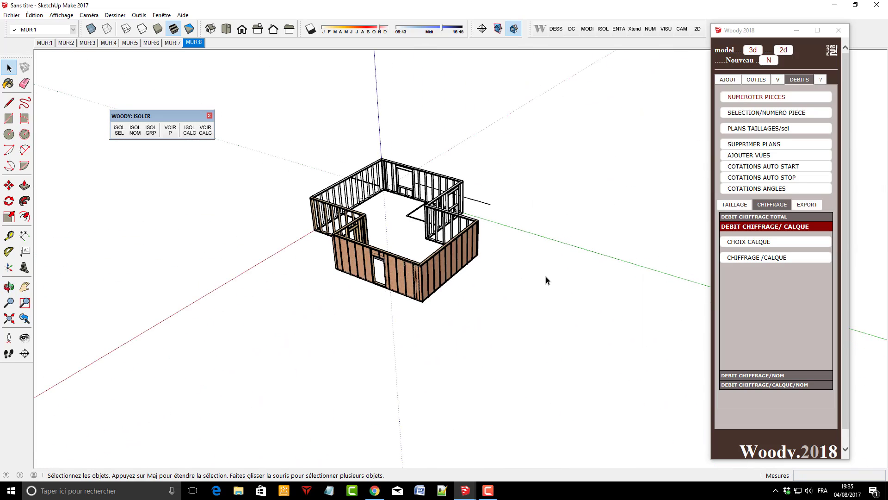
pyautogui.scroll(-2, 397, 298)
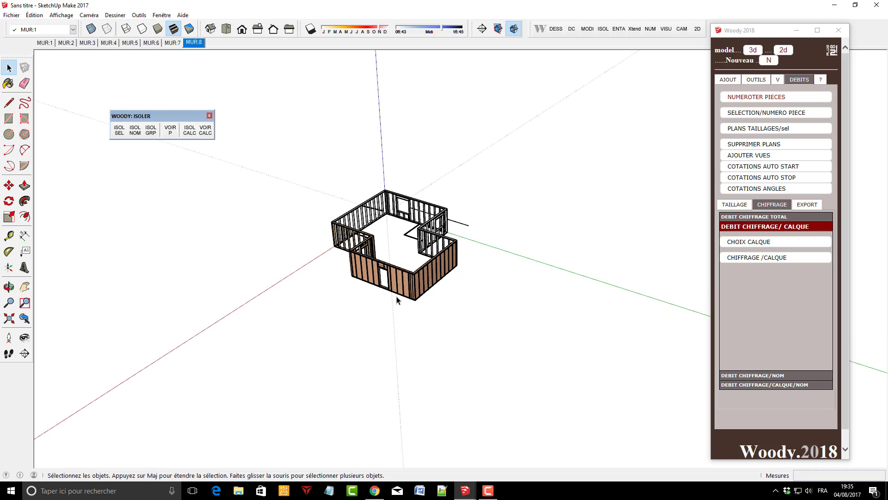
pyautogui.click(8, 118)
pyautogui.scroll(-3, 511, 298)
pyautogui.scroll(5, 528, 278)
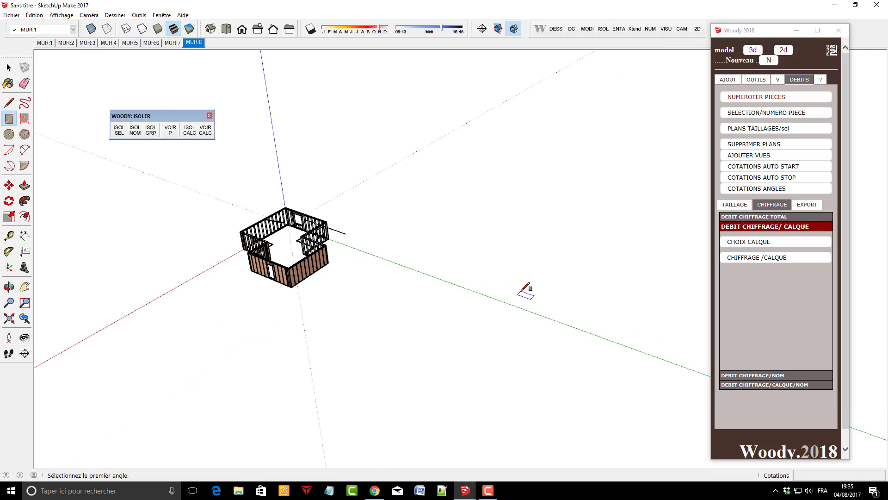
pyautogui.scroll(-2, 439, 270)
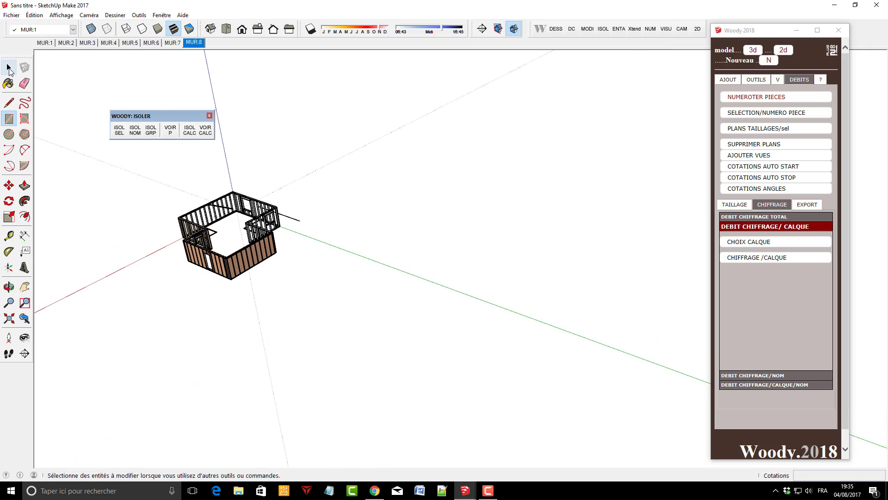
pyautogui.click(9, 68)
pyautogui.scroll(2, 477, 278)
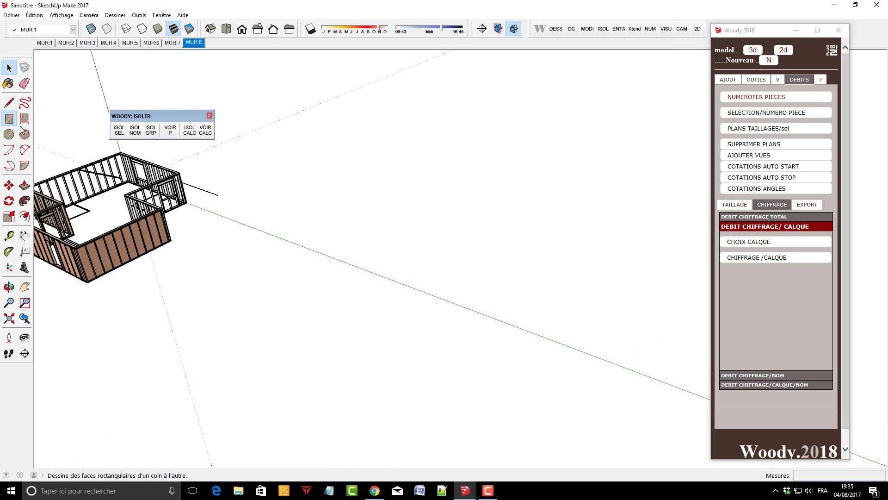
pyautogui.click(9, 118)
pyautogui.click(365, 254)
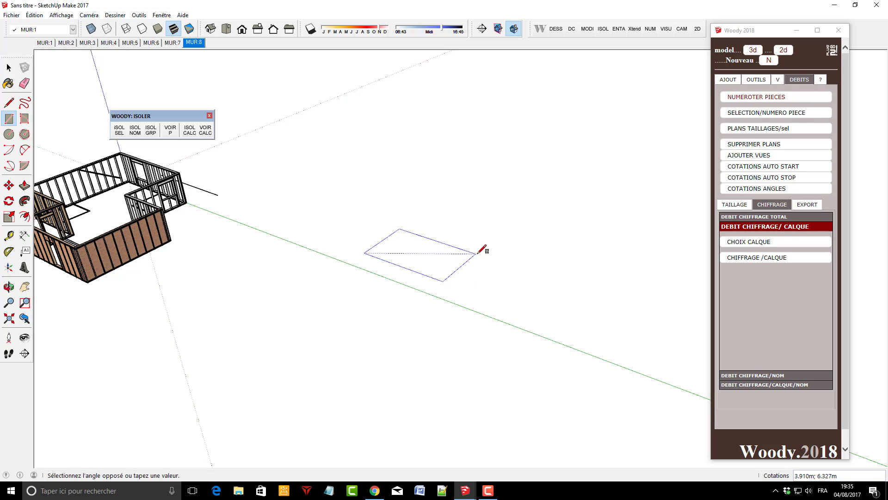
pyautogui.write('5;8')
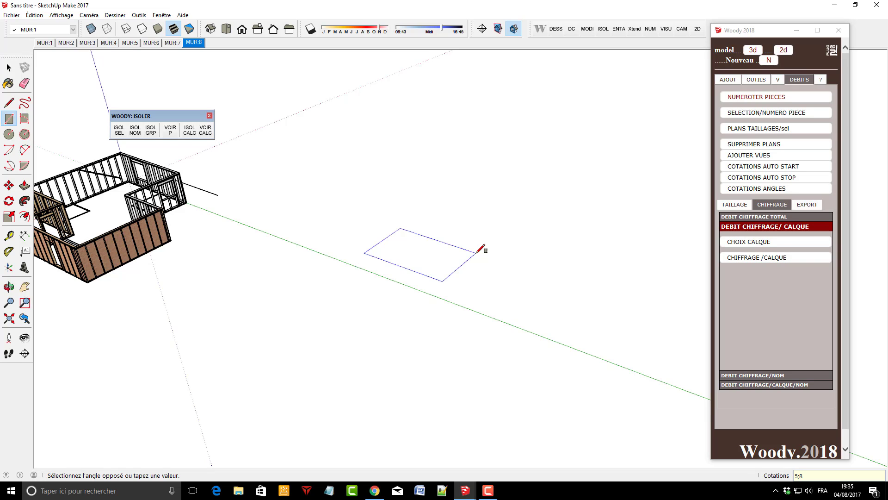
pyautogui.press('Return')
pyautogui.press('space')
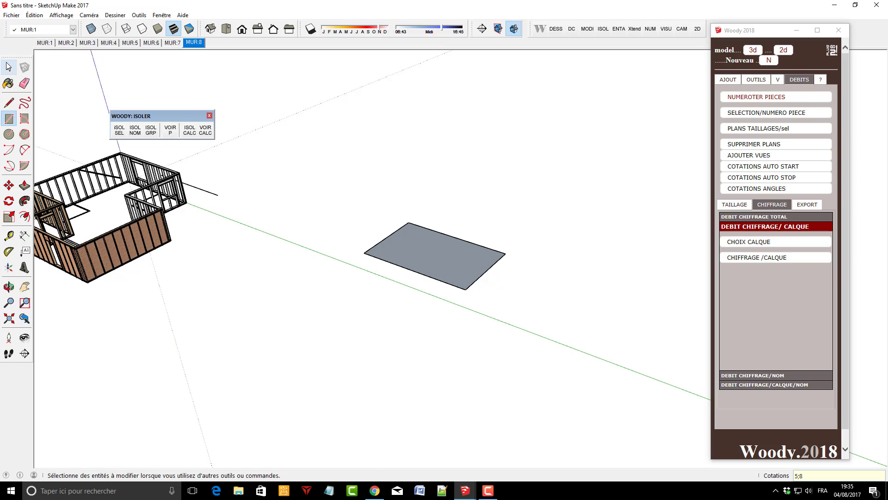
# Extrude the ground rectangle upward 2.5 m with Push/Pull to form a box volume
pyautogui.click(25, 185)
pyautogui.click(423, 262)
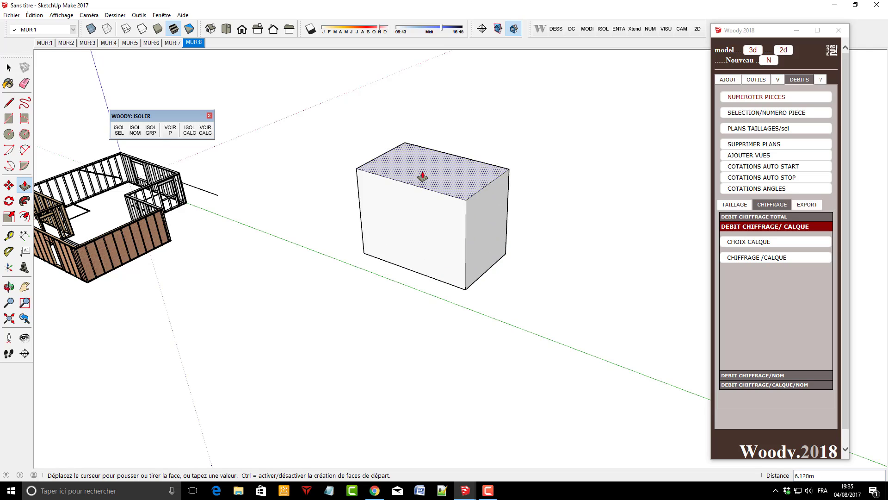
pyautogui.click(415, 196)
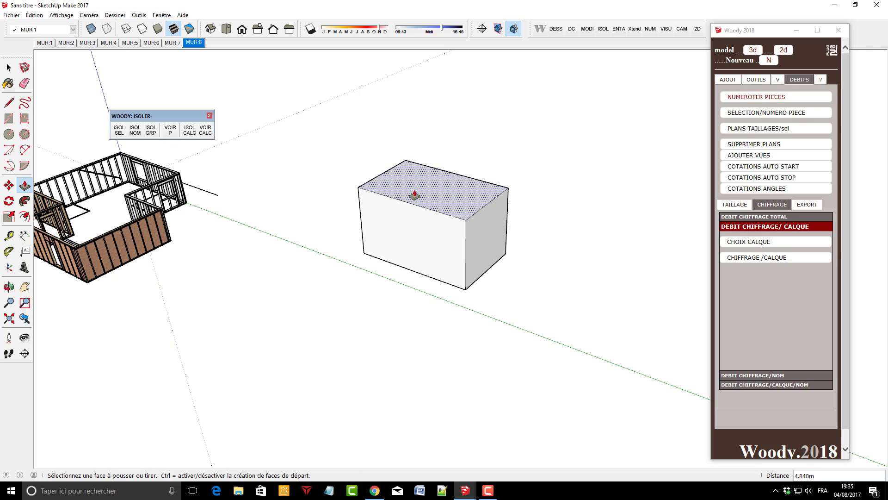
pyautogui.write('2.5')
pyautogui.press('Return')
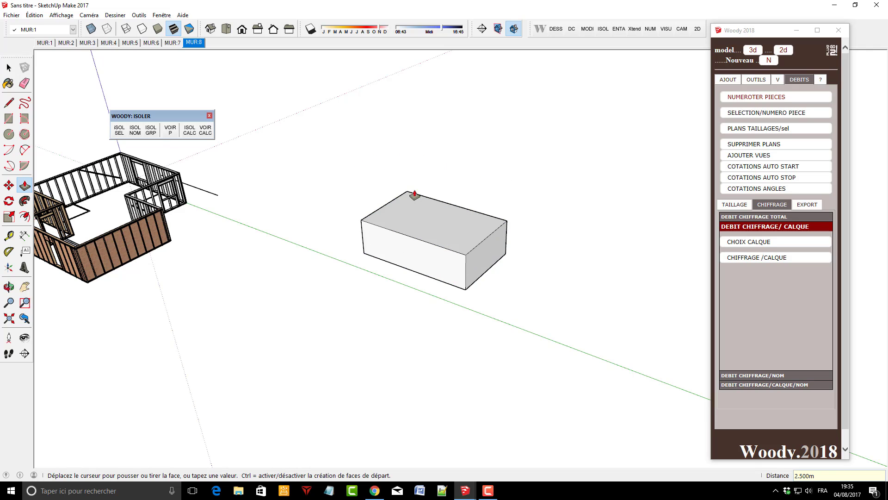
# Add a 0.22 m upper band on the box by pushing its top face up as a new starting face
pyautogui.scroll(4, 415, 196)
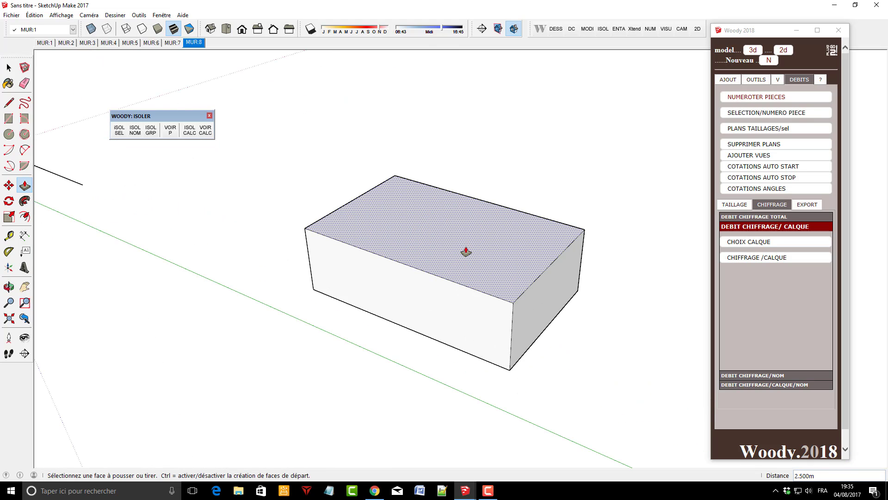
pyautogui.press('ctrl')
pyautogui.moveTo(466, 252); pyautogui.dragTo(466, 237)
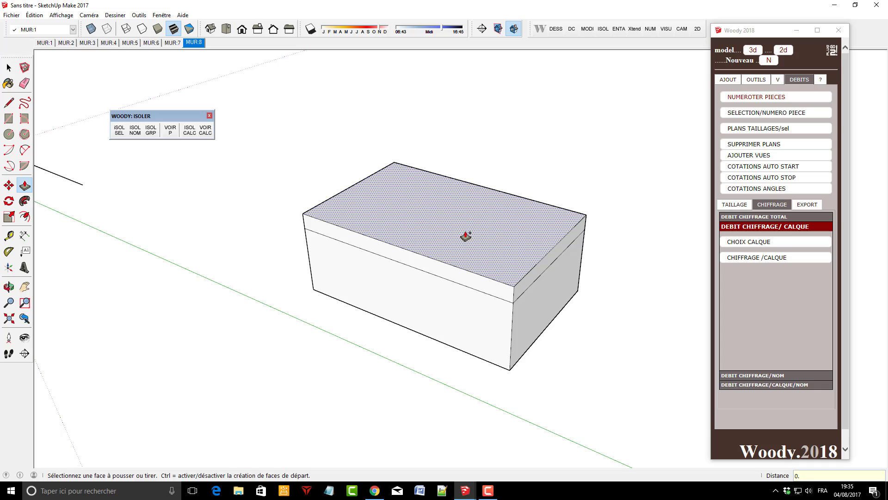
pyautogui.press('Return')
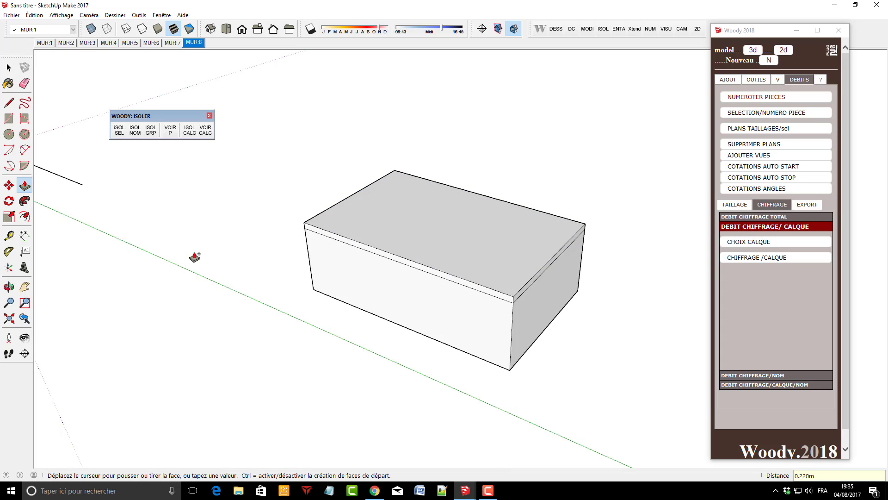
# Draw a window about 1.27 by 1.27 m, a door about 1.90 by 0.91 m and a second window on the box's front long face
pyautogui.click(9, 118)
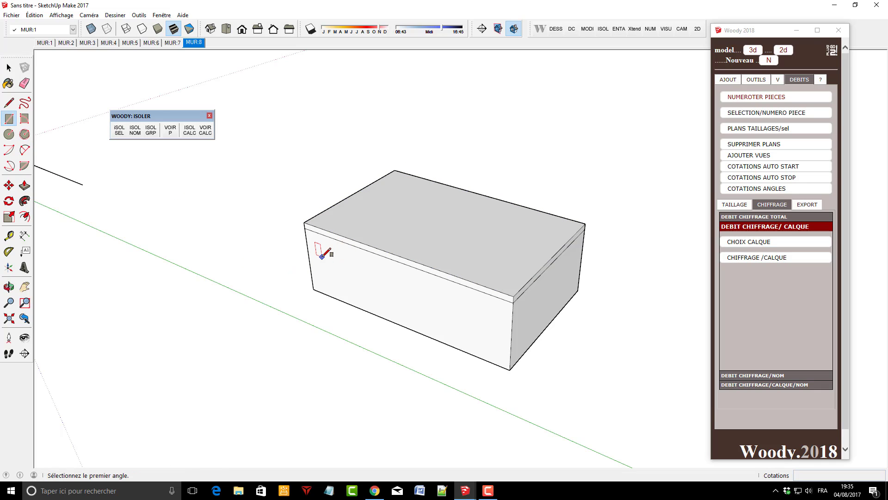
pyautogui.click(327, 250)
pyautogui.click(360, 292)
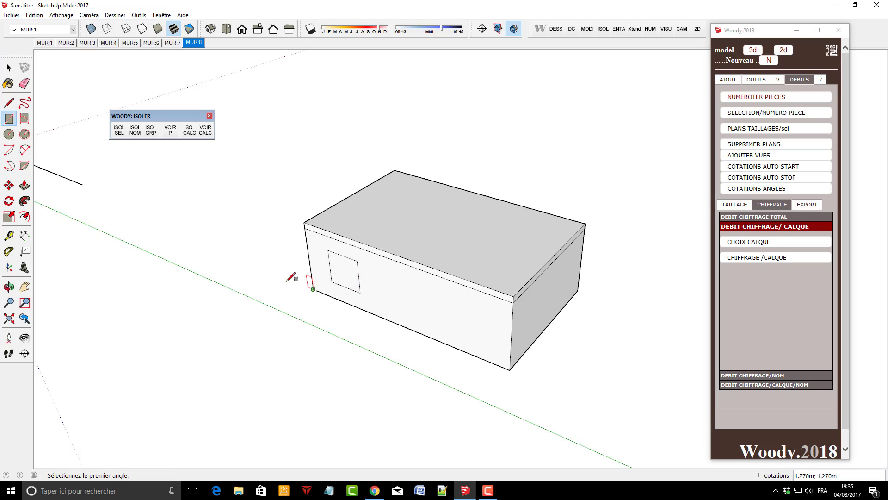
pyautogui.click(394, 277)
pyautogui.click(419, 332)
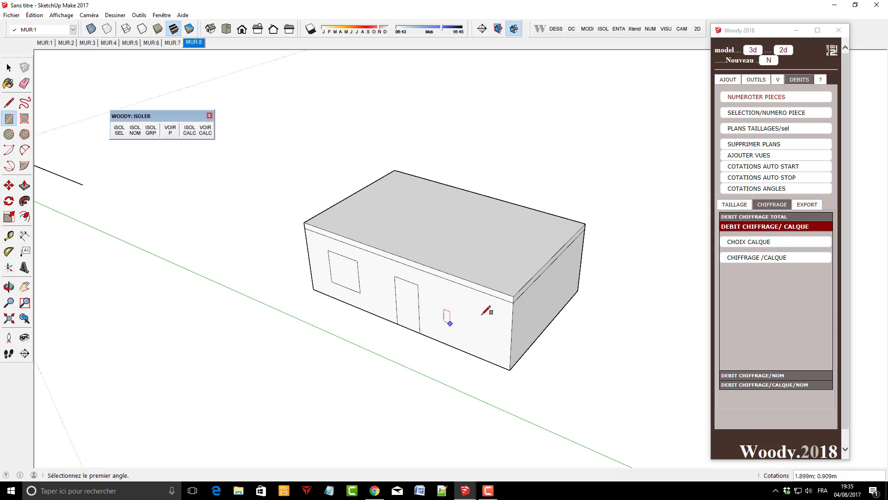
pyautogui.click(448, 298)
pyautogui.click(481, 335)
# Draw a rectangular opening on the box's rear long face and a door outline on its short end
pyautogui.moveTo(602, 302)
pyautogui.mouseDown(button='middle')
pyautogui.moveTo(279, 373)
pyautogui.moveTo(541, 307)
pyautogui.mouseUp(button='middle')
pyautogui.click(447, 310)
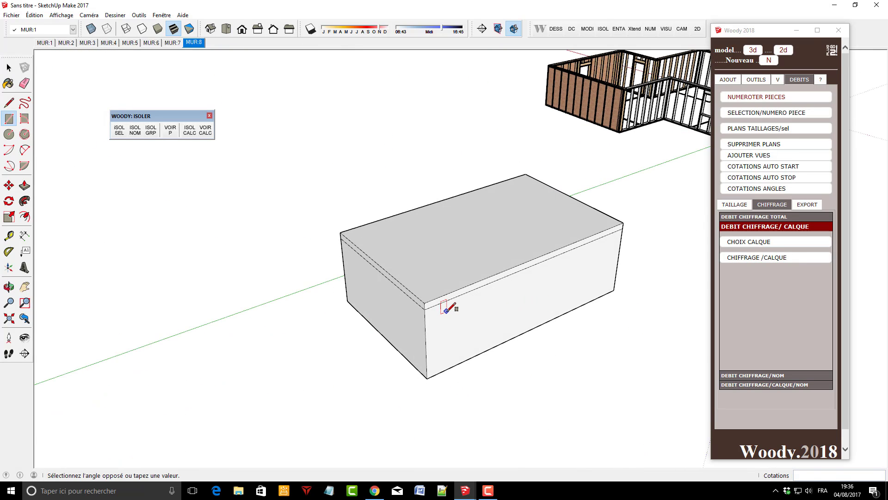
pyautogui.click(489, 327)
pyautogui.moveTo(297, 313); pyautogui.dragTo(470, 307, button='middle')
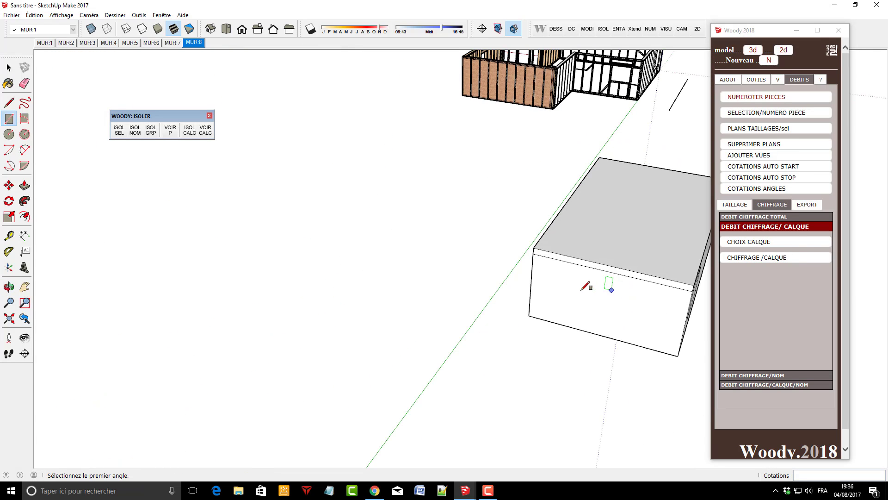
pyautogui.click(573, 276)
pyautogui.click(603, 340)
# Launch WoodyExpress from the box's front long face with the window and door outlines
pyautogui.moveTo(405, 301); pyautogui.dragTo(365, 235, button='middle')
pyautogui.scroll(1, 364, 235)
pyautogui.click(8, 67)
pyautogui.scroll(-1, 71, 290)
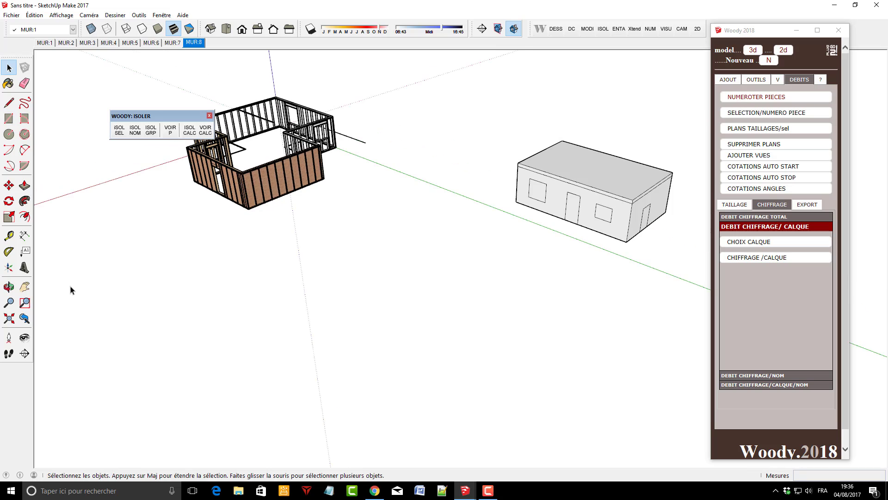
pyautogui.scroll(3, 674, 105)
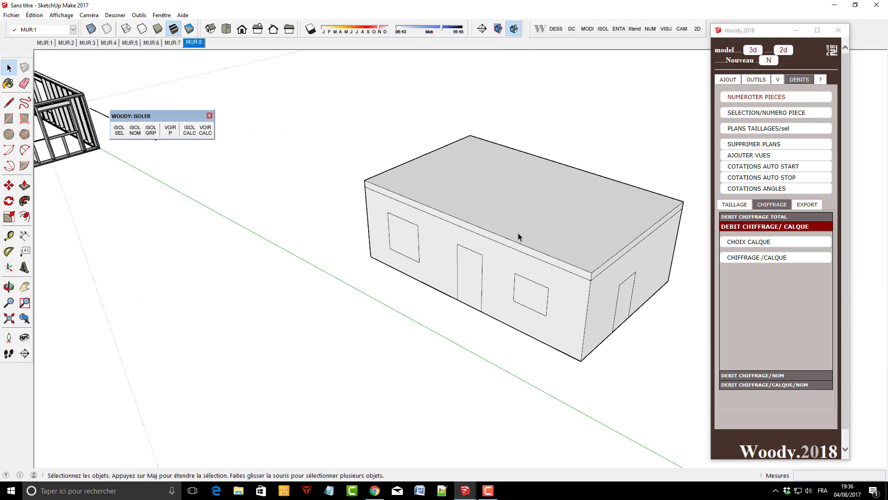
pyautogui.rightClick(502, 265)
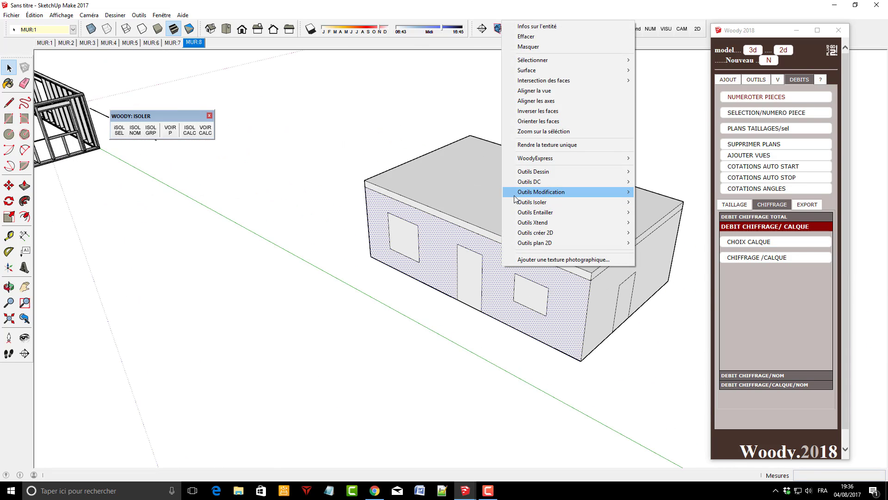
pyautogui.moveTo(514, 195)
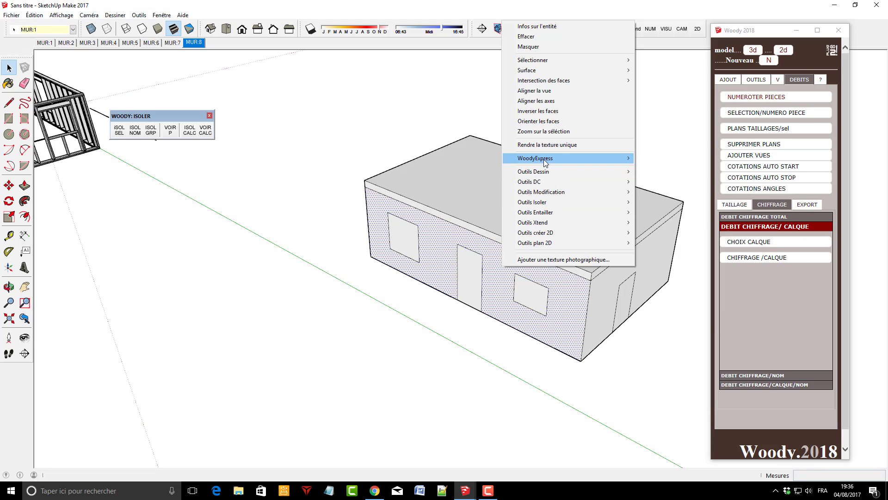
pyautogui.moveTo(623, 163)
pyautogui.click(666, 158)
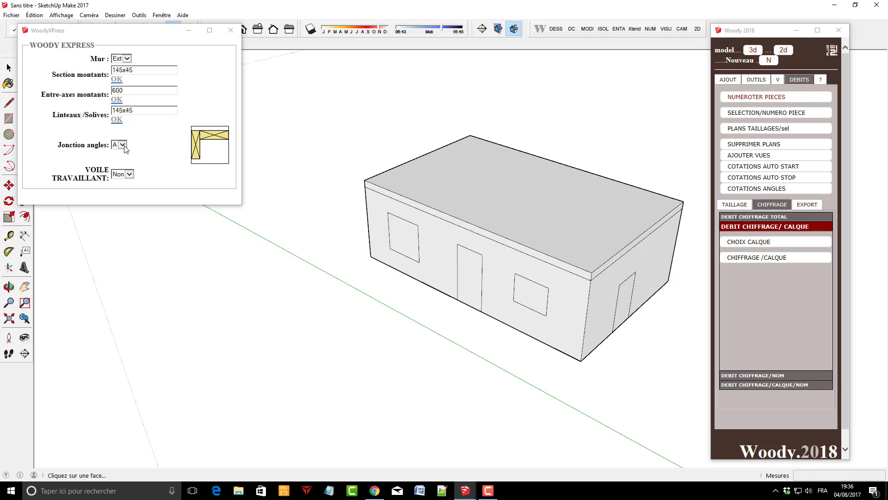
# Set the structural sheathing (voile travaillant) to 9 and generate framed walls on the box's front and rear long faces
pyautogui.click(132, 176)
pyautogui.click(113, 182)
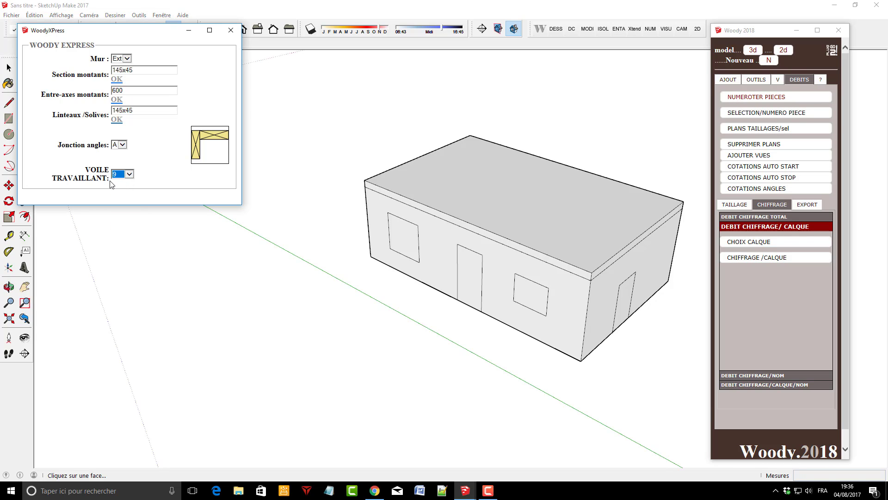
pyautogui.click(433, 246)
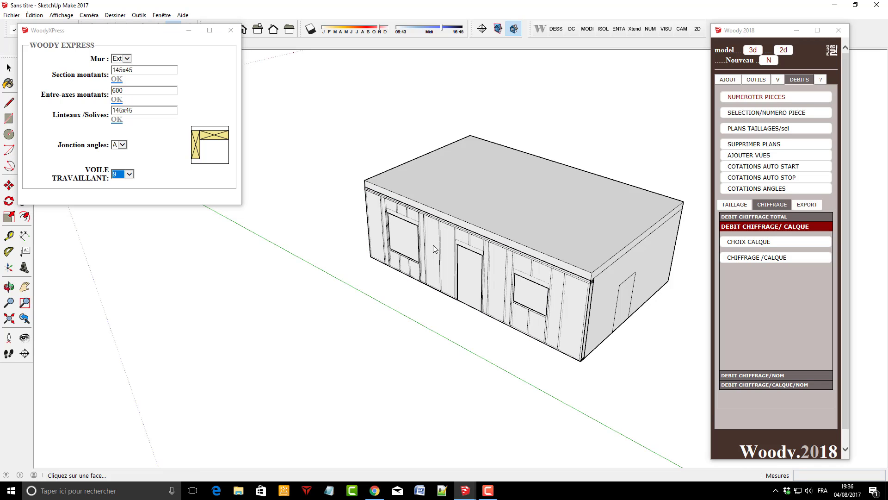
pyautogui.moveTo(577, 374); pyautogui.dragTo(231, 356, button='middle')
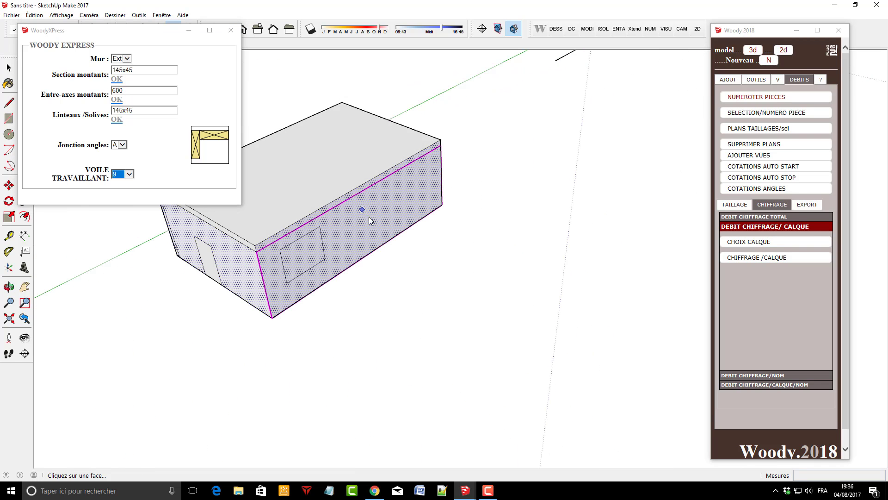
pyautogui.moveTo(214, 309); pyautogui.dragTo(458, 262, button='middle')
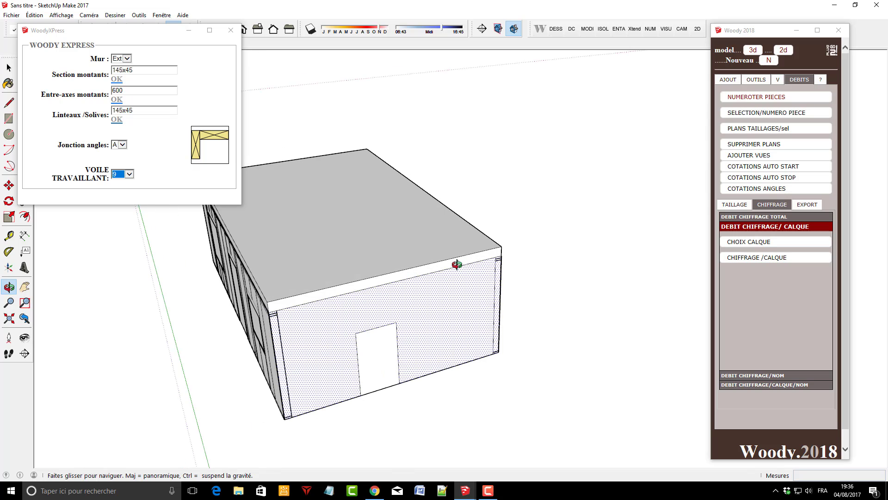
# Set the corner junction to type B and generate framed walls on the box's two short end faces
pyautogui.click(123, 145)
pyautogui.click(123, 155)
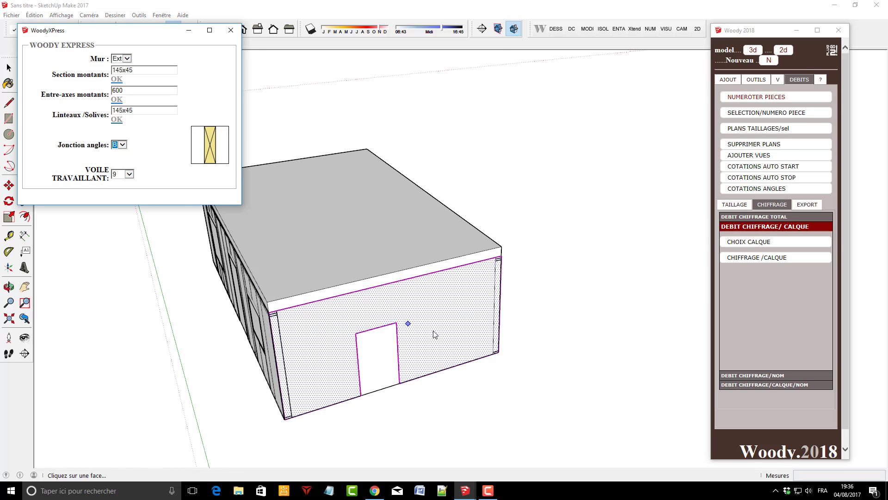
pyautogui.moveTo(442, 328); pyautogui.dragTo(199, 462, button='middle')
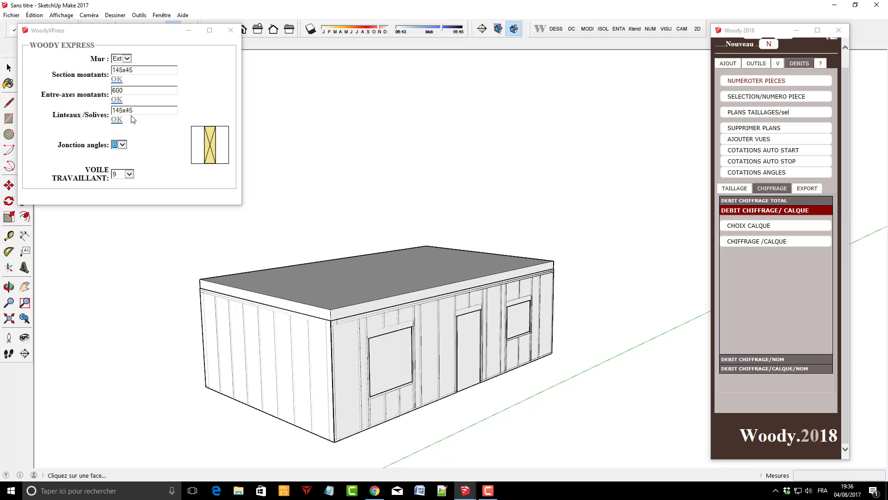
# Set the lintel/joist section to 220x45 and the spacing to 400, generate joists from the box's top face, and exit WoodyExpress
pyautogui.doubleClick(138, 107)
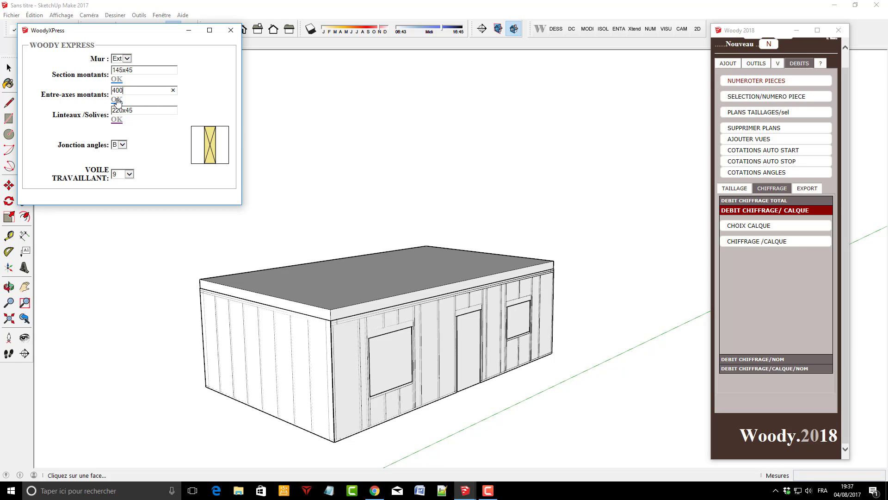
pyautogui.moveTo(363, 296); pyautogui.dragTo(315, 320, button='middle')
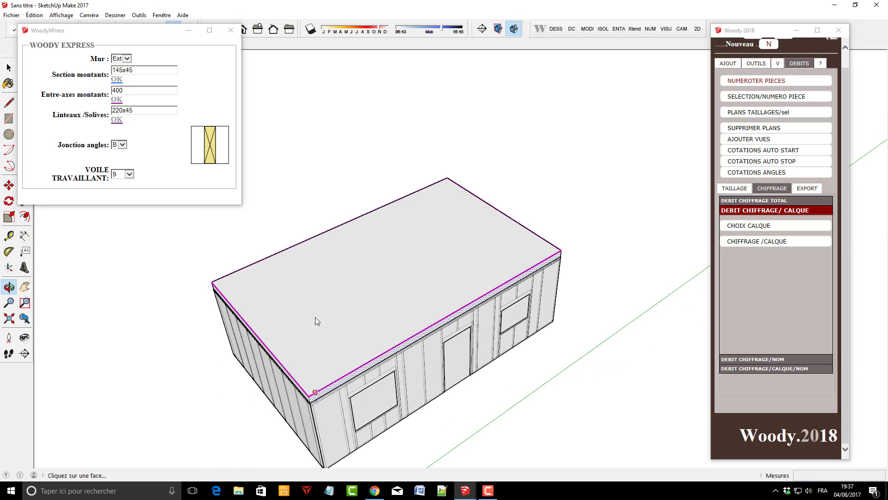
pyautogui.click(358, 268)
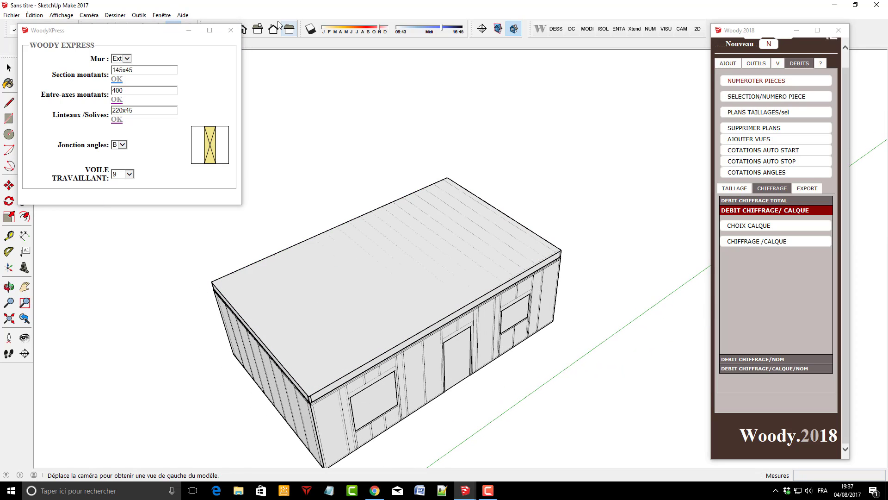
pyautogui.click(8, 68)
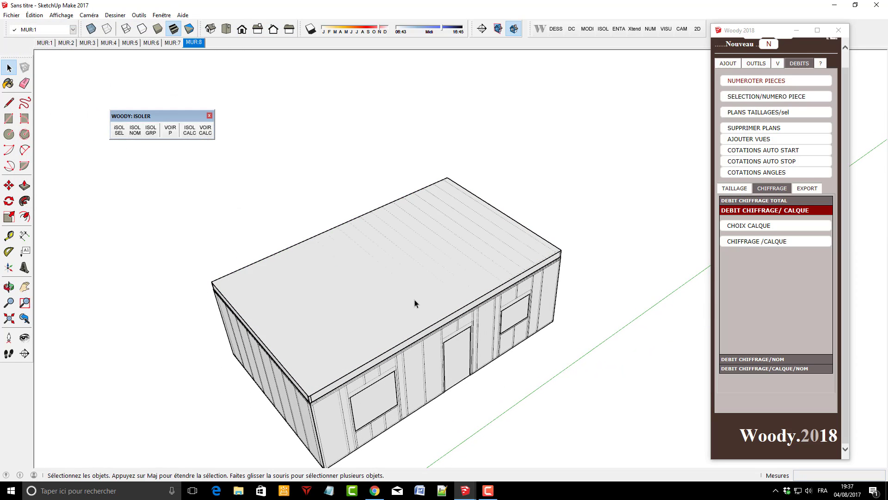
# Remove the original volume's faces with Supprimer faces and clean up the leftover geometry with Super Nettoyage
pyautogui.moveTo(414, 304); pyautogui.dragTo(270, 333, button='middle')
pyautogui.scroll(5, 278, 284)
pyautogui.moveTo(277, 285); pyautogui.dragTo(358, 346, button='middle')
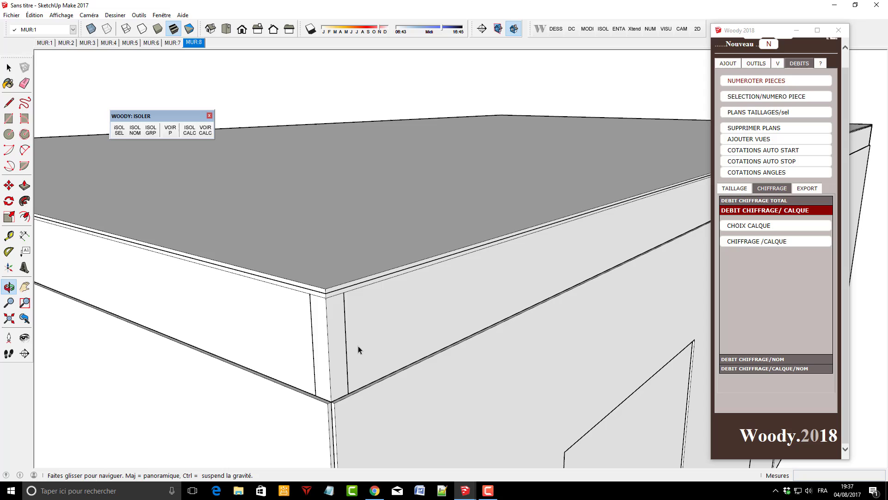
pyautogui.click(335, 319)
pyautogui.scroll(-5, 400, 241)
pyautogui.scroll(-3, 400, 239)
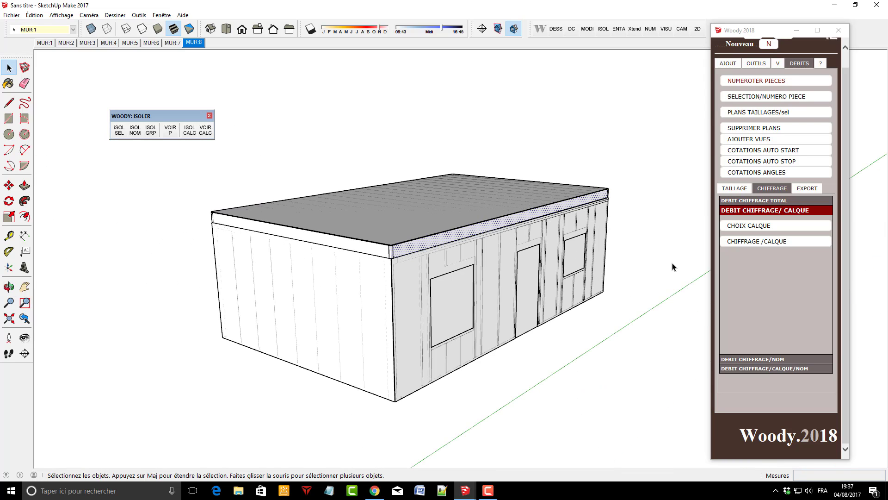
pyautogui.click(728, 63)
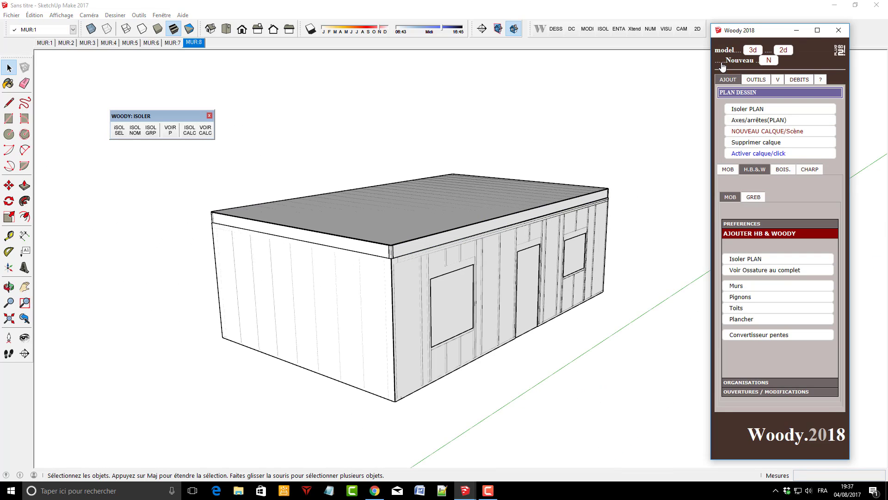
pyautogui.click(721, 93)
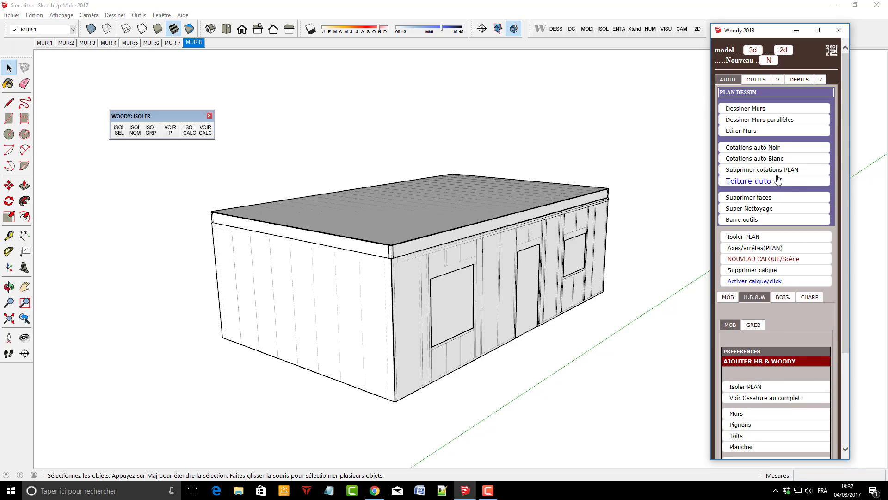
pyautogui.click(777, 201)
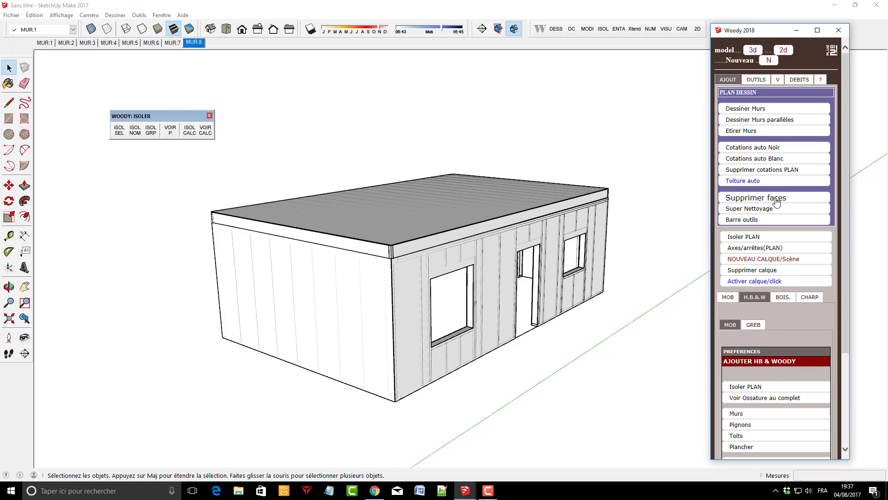
pyautogui.click(776, 210)
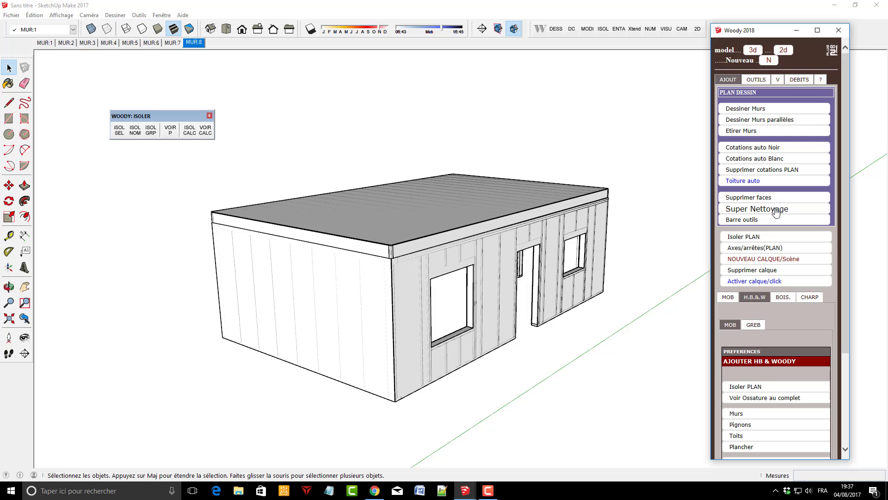
# Delete the panel covering the top of the joists
pyautogui.moveTo(511, 298); pyautogui.dragTo(426, 376, button='middle')
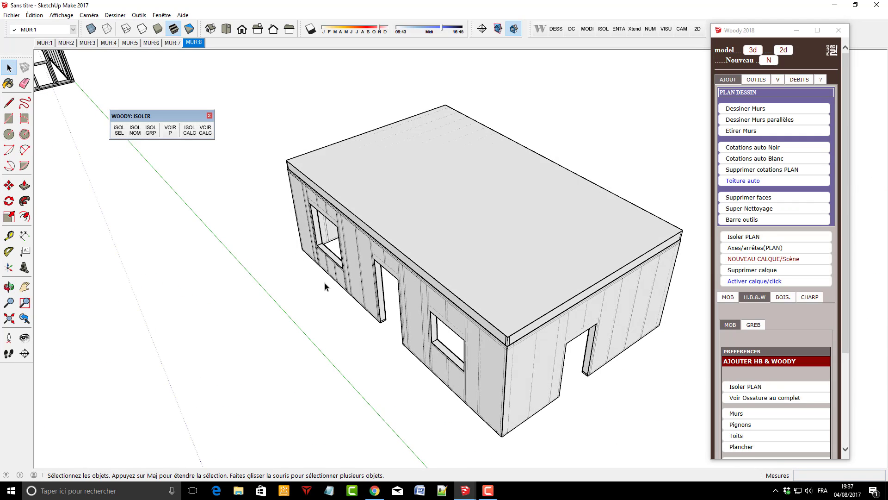
pyautogui.click(564, 268)
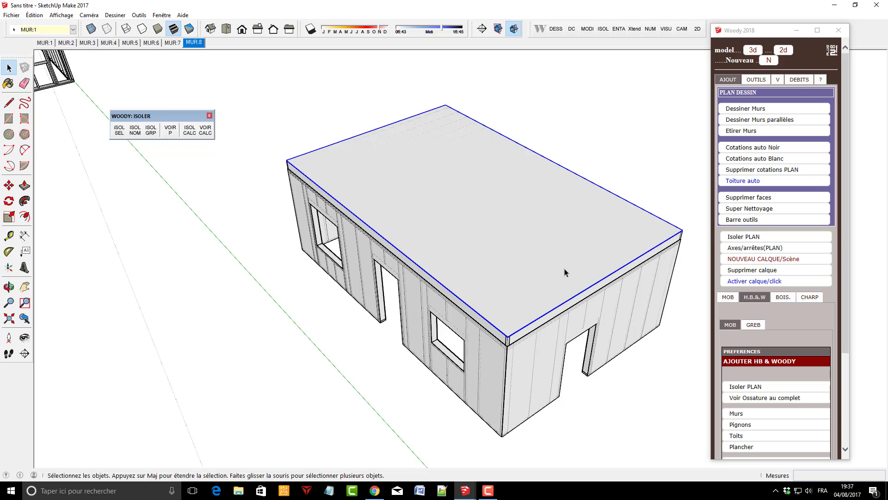
pyautogui.press('Delete')
# Delete the panel lining the inside of the front long wall and inspect its studs and lintels from inside
pyautogui.moveTo(564, 269); pyautogui.dragTo(561, 209, button='middle')
pyautogui.moveTo(622, 322); pyautogui.dragTo(185, 84, button='middle')
pyautogui.scroll(-2, 287, 149)
pyautogui.scroll(3, 481, 239)
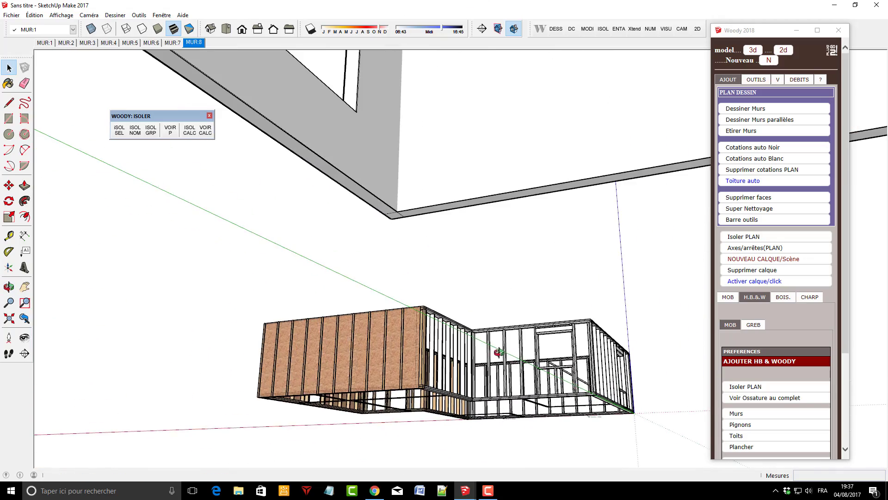
pyautogui.scroll(3, 481, 239)
pyautogui.moveTo(481, 239); pyautogui.dragTo(532, 279, button='middle')
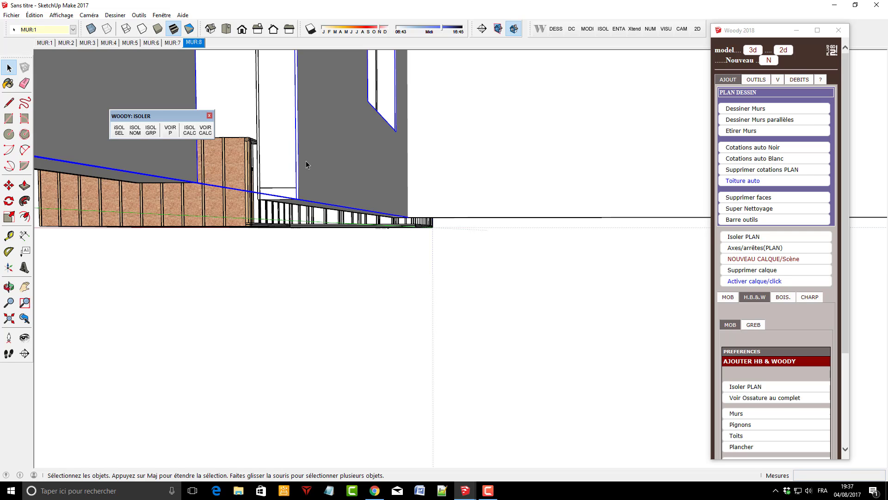
pyautogui.moveTo(307, 161); pyautogui.dragTo(362, 275, button='middle')
pyautogui.scroll(-2, 338, 241)
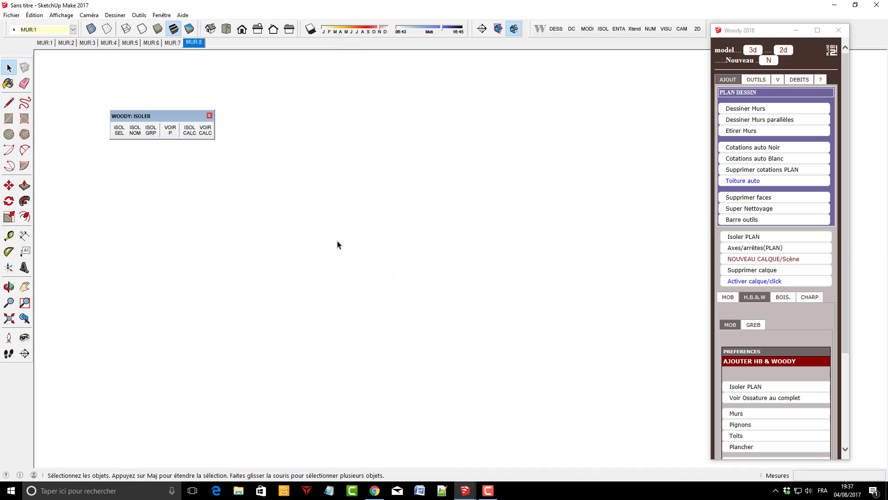
pyautogui.click(9, 318)
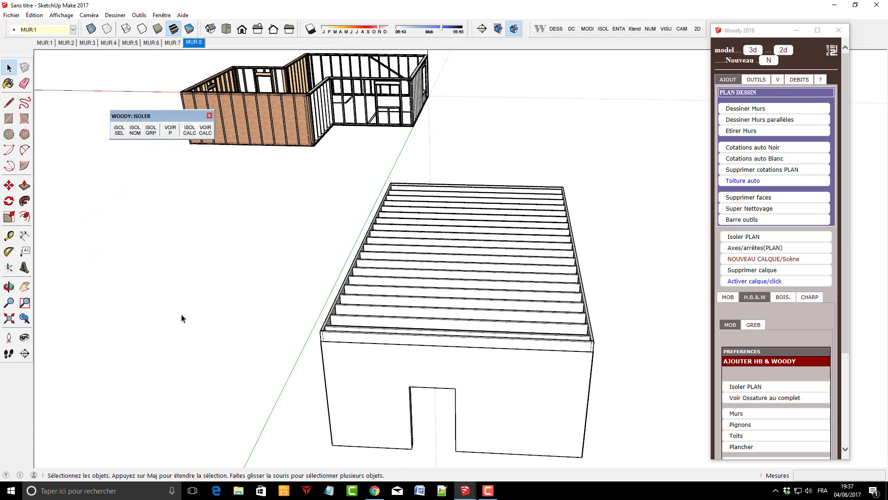
pyautogui.moveTo(183, 314); pyautogui.dragTo(392, 302, button='middle')
pyautogui.scroll(2, 391, 302)
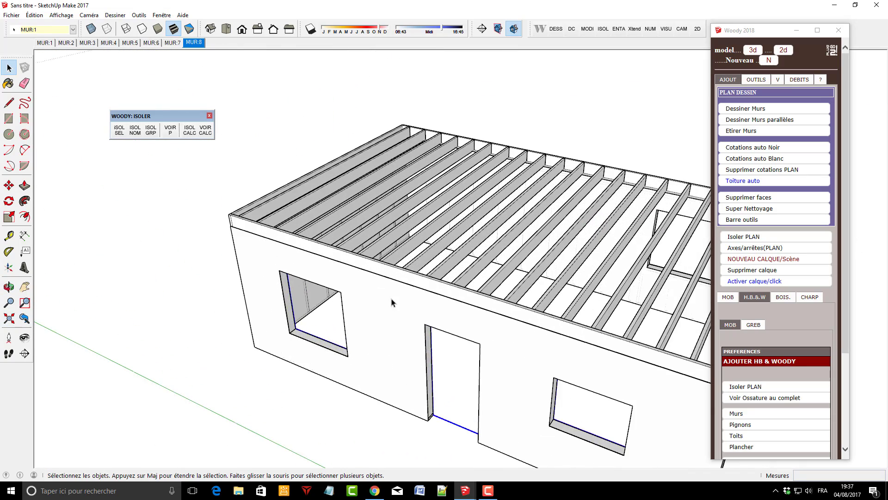
pyautogui.moveTo(439, 372); pyautogui.dragTo(193, 157, button='middle')
pyautogui.scroll(5, 194, 156)
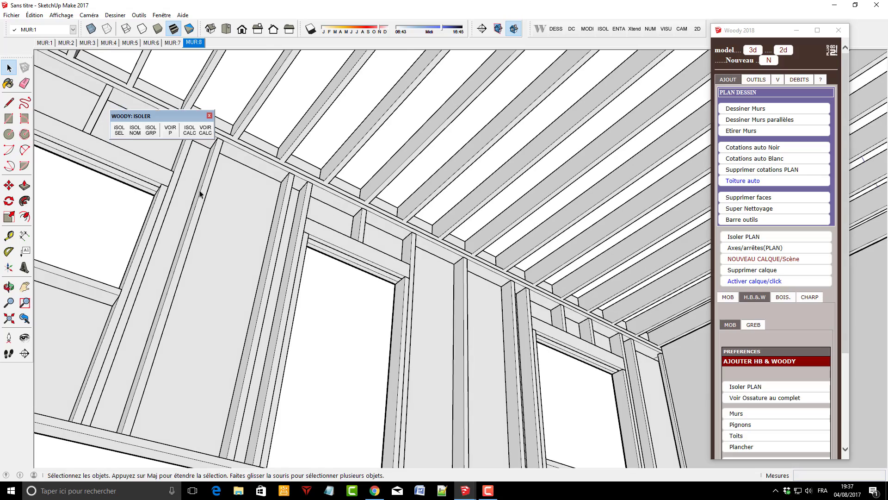
pyautogui.moveTo(267, 216); pyautogui.dragTo(342, 238, button='middle')
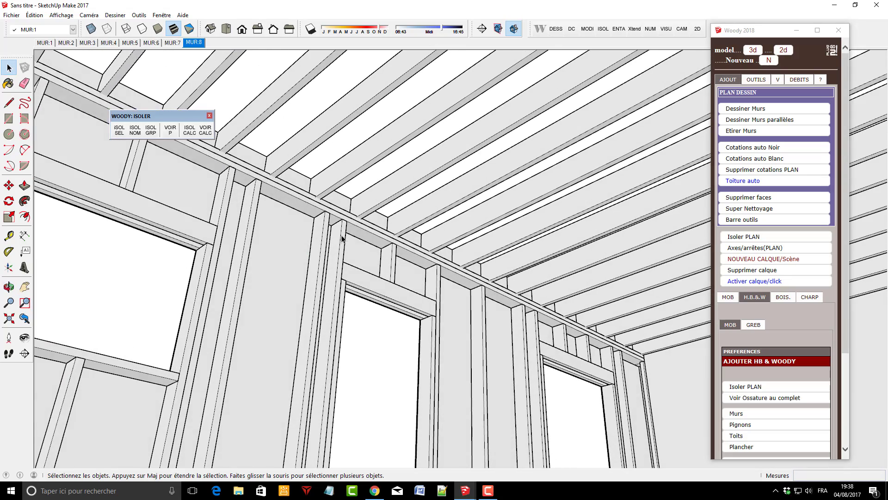
# Delete the panel lining the inside of the short end wall
pyautogui.scroll(-6, 604, 341)
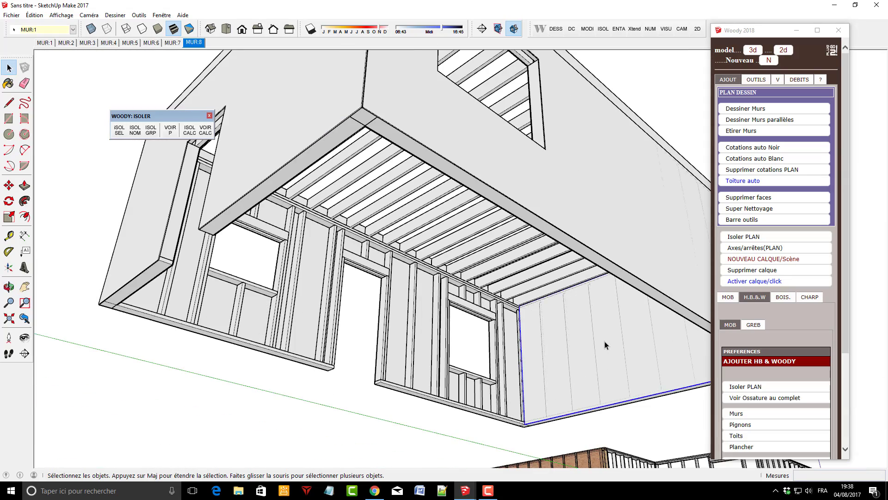
pyautogui.press('Delete')
pyautogui.moveTo(542, 344); pyautogui.dragTo(179, 368, button='middle')
pyautogui.press('space')
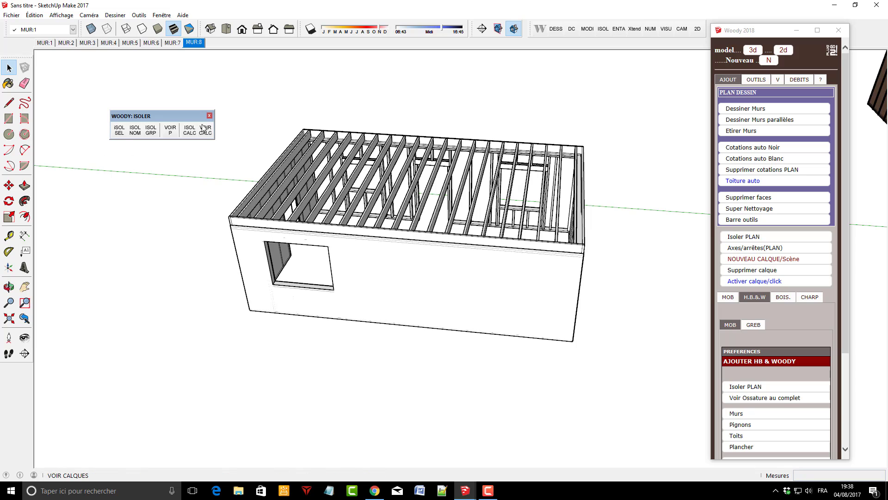
# Add a leader text label to the rear long wall's sheathing, placing its automatic text below the building
pyautogui.click(25, 251)
pyautogui.click(433, 273)
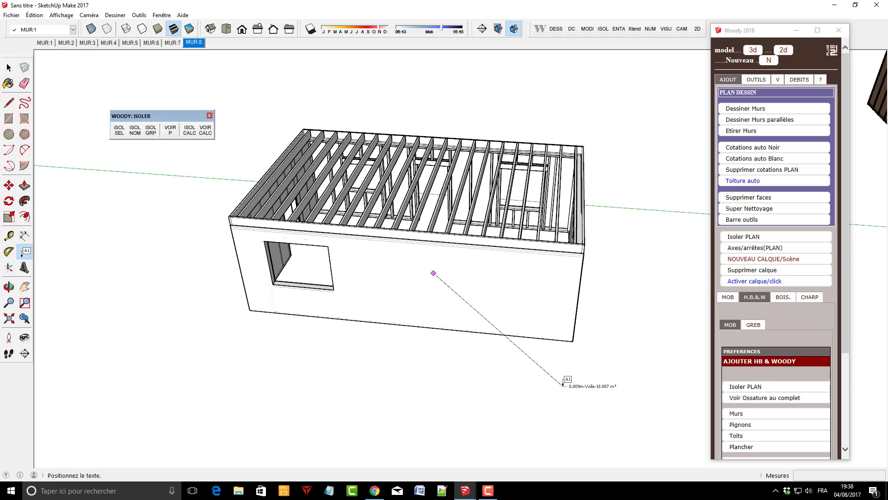
pyautogui.click(566, 386)
pyautogui.scroll(3, 644, 398)
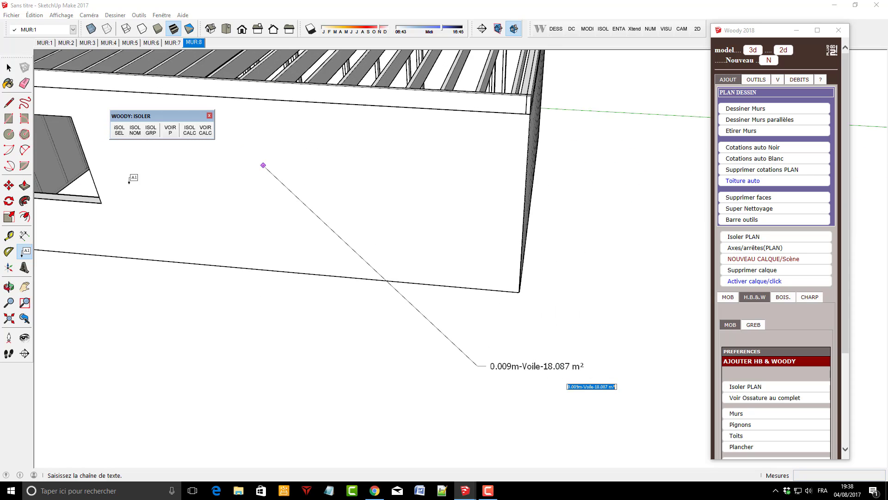
pyautogui.click(8, 67)
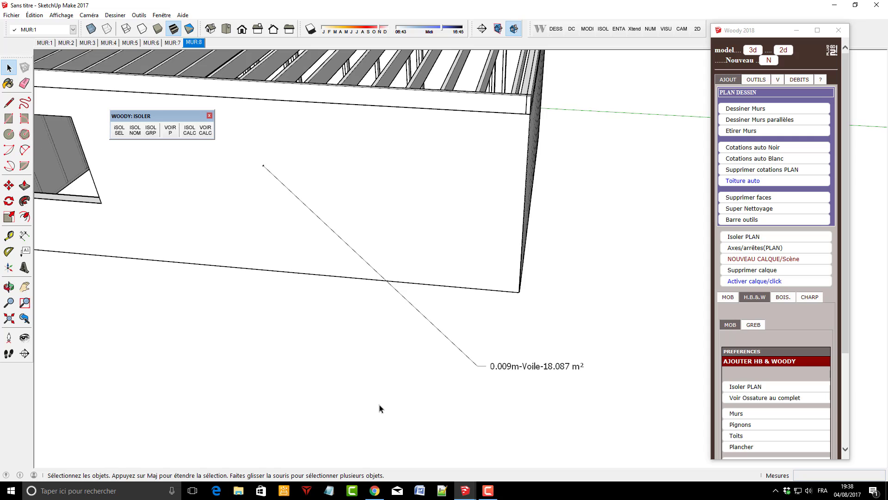
# Try to add a leader text label to the front long wall's sheathing between the building's corner and the window, placing its text outside the building
pyautogui.scroll(-3, 379, 408)
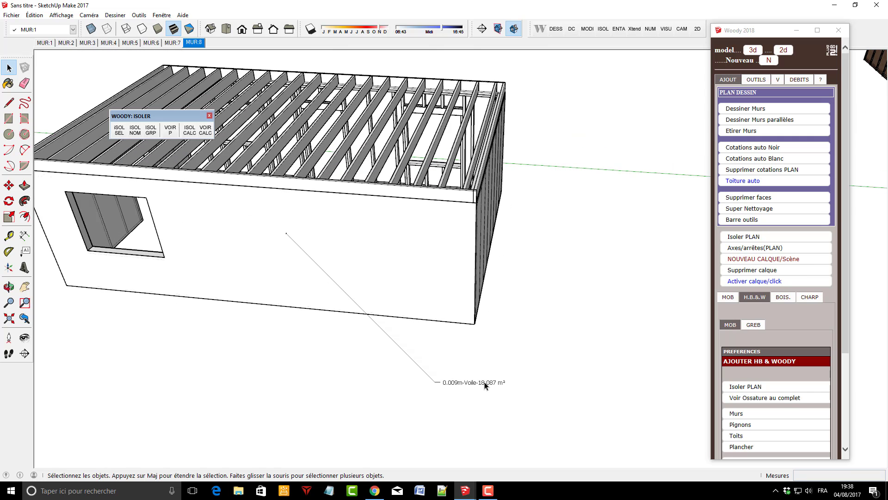
pyautogui.moveTo(465, 364); pyautogui.dragTo(158, 253, button='middle')
pyautogui.moveTo(621, 245); pyautogui.dragTo(278, 259, button='middle')
pyautogui.click(24, 254)
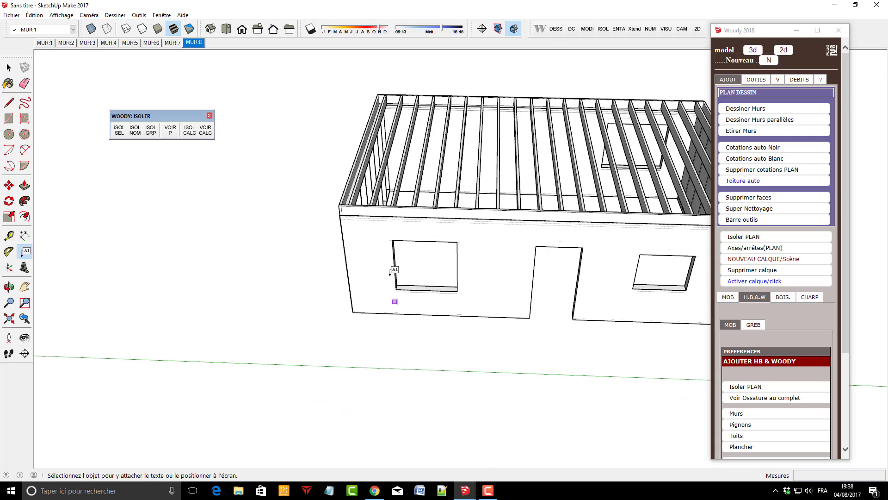
pyautogui.click(379, 261)
pyautogui.click(230, 262)
pyautogui.scroll(2, 171, 187)
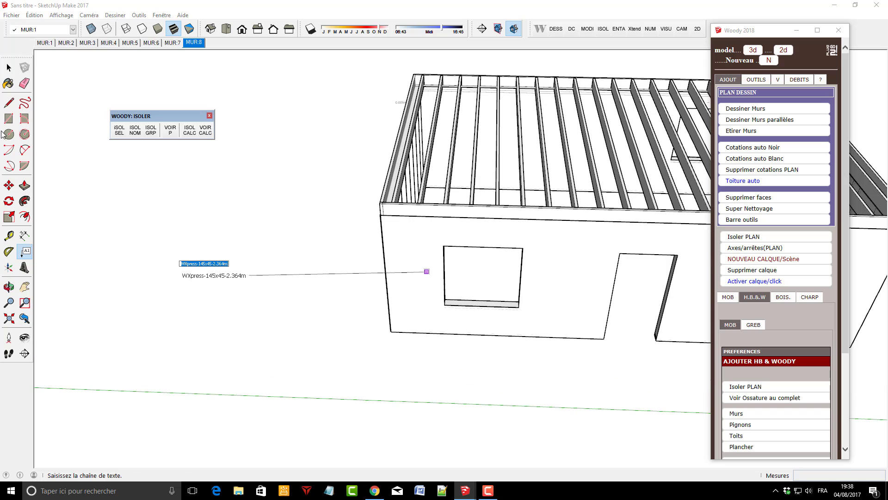
pyautogui.click(8, 68)
pyautogui.scroll(-1, 194, 301)
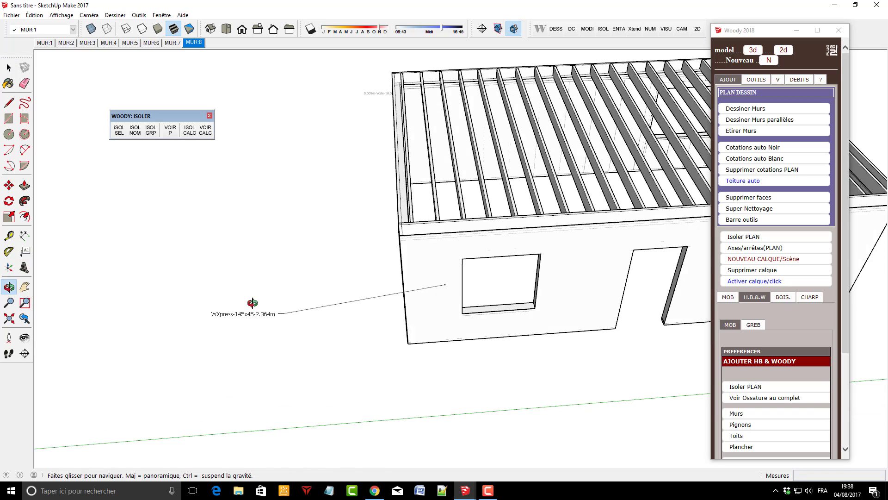
# Examine the text labels attached to the front and rear long walls, comparing which element each one describes
pyautogui.scroll(5, 213, 314)
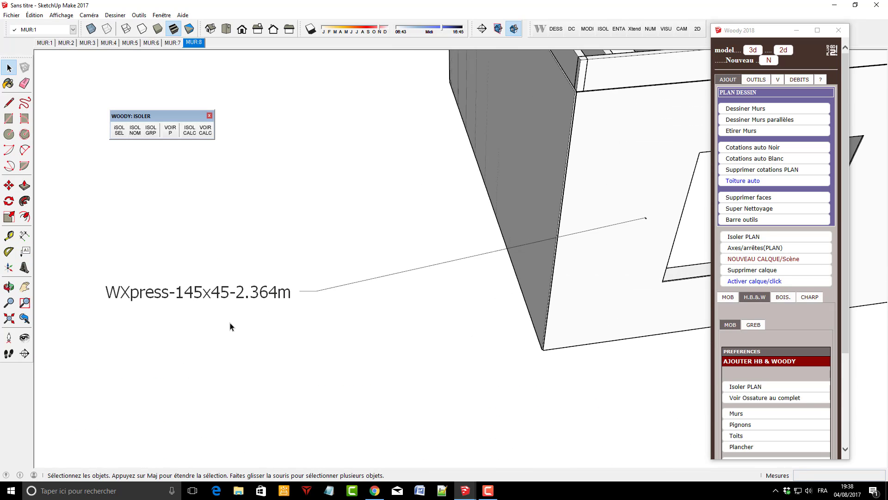
pyautogui.moveTo(230, 327); pyautogui.dragTo(252, 310, button='middle')
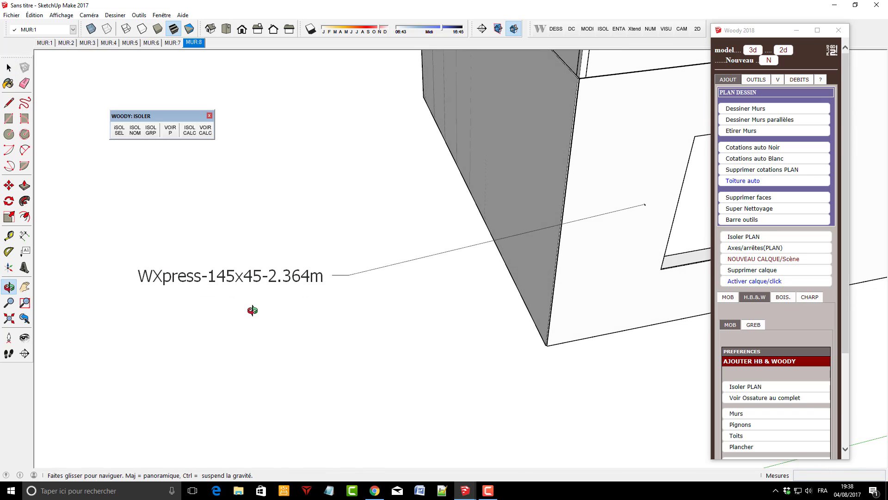
pyautogui.scroll(-8, 254, 321)
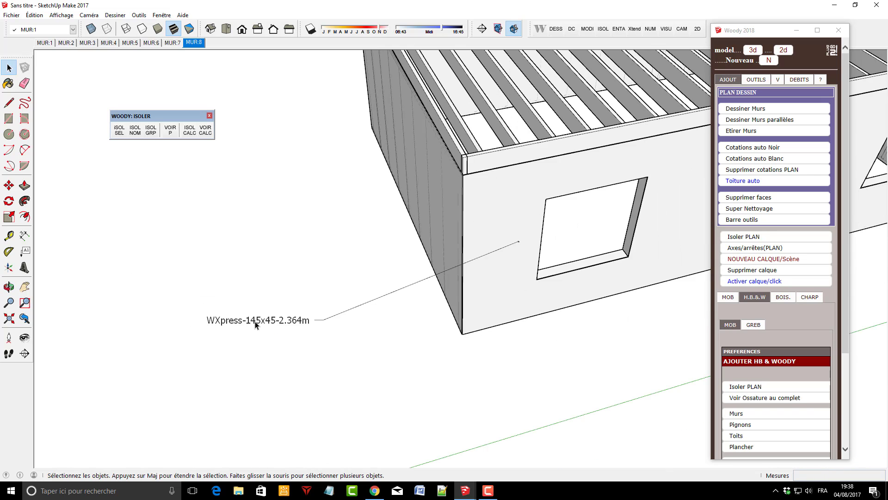
pyautogui.moveTo(254, 325); pyautogui.dragTo(590, 407, button='middle')
pyautogui.scroll(5, 382, 417)
pyautogui.scroll(3, 381, 416)
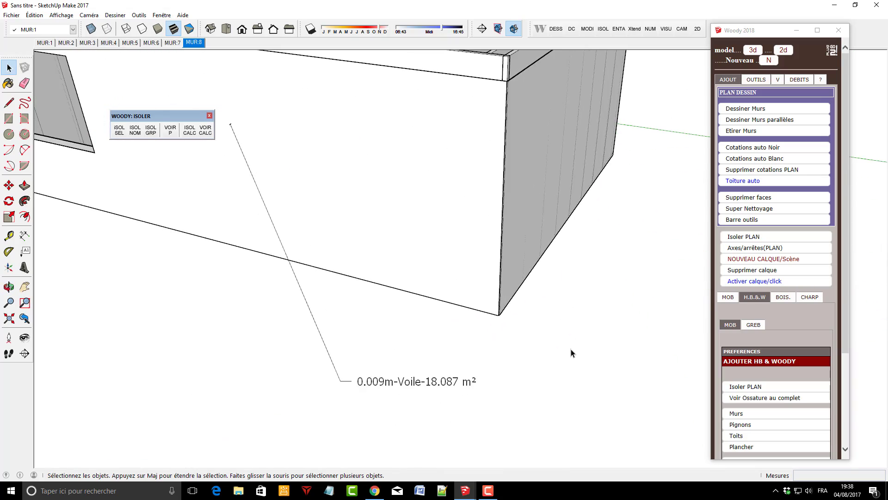
pyautogui.scroll(-3, 230, 382)
pyautogui.moveTo(539, 331); pyautogui.dragTo(279, 293, button='middle')
pyautogui.scroll(-4, 297, 267)
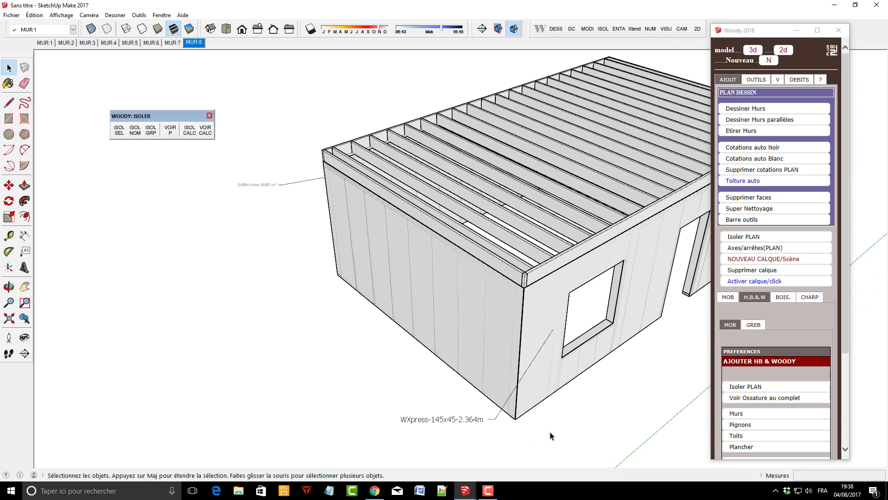
pyautogui.scroll(1, 551, 435)
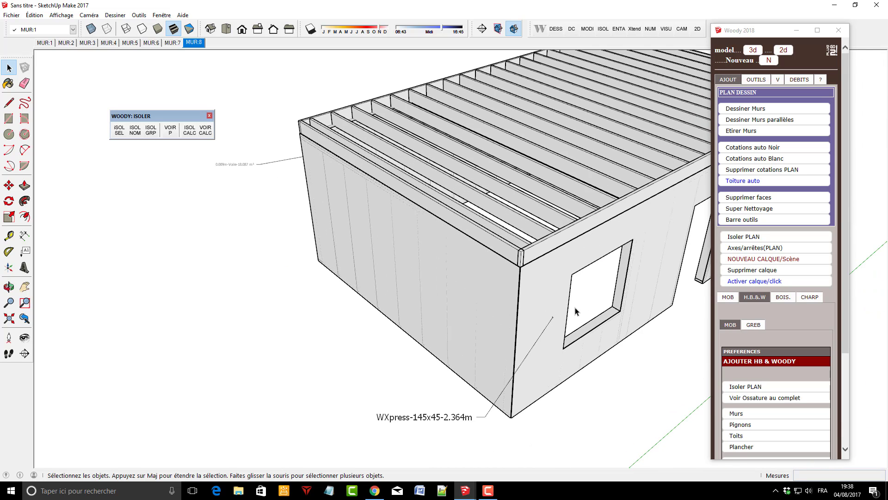
# Delete the front long wall's stud label and add a leader text label to its sheathing near the corner, keeping the automatic text
pyautogui.click(455, 425)
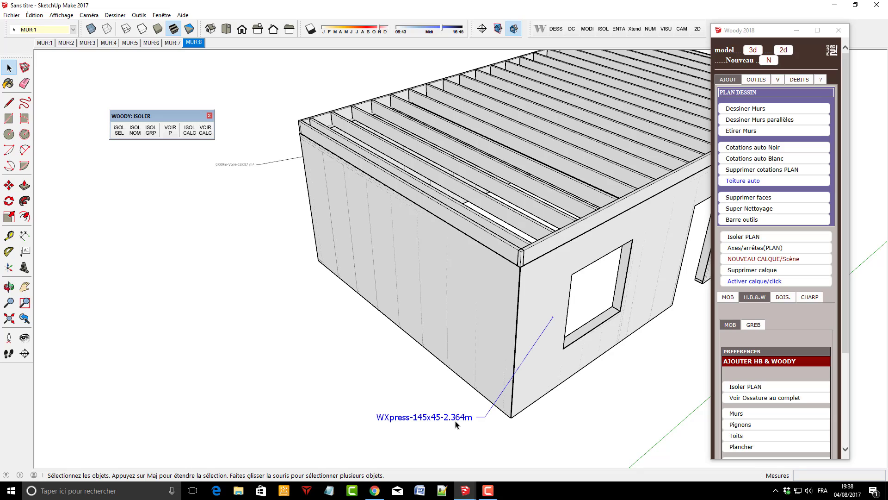
pyautogui.press('Delete')
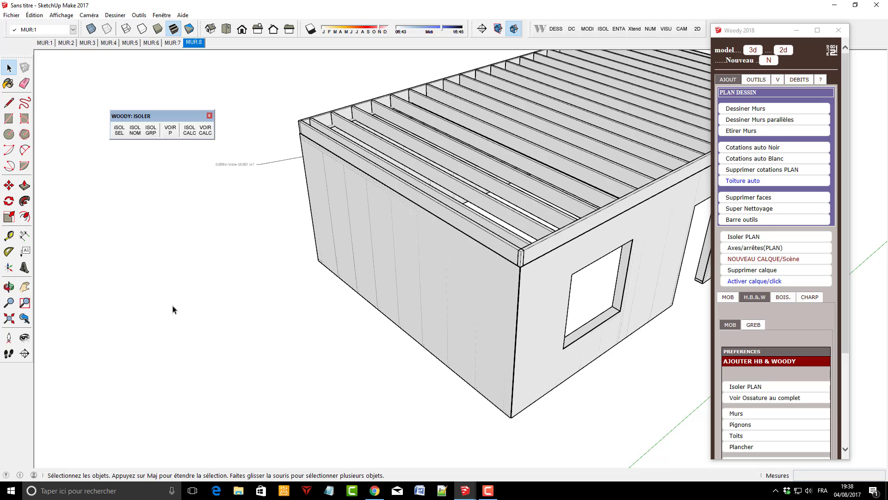
pyautogui.click(25, 250)
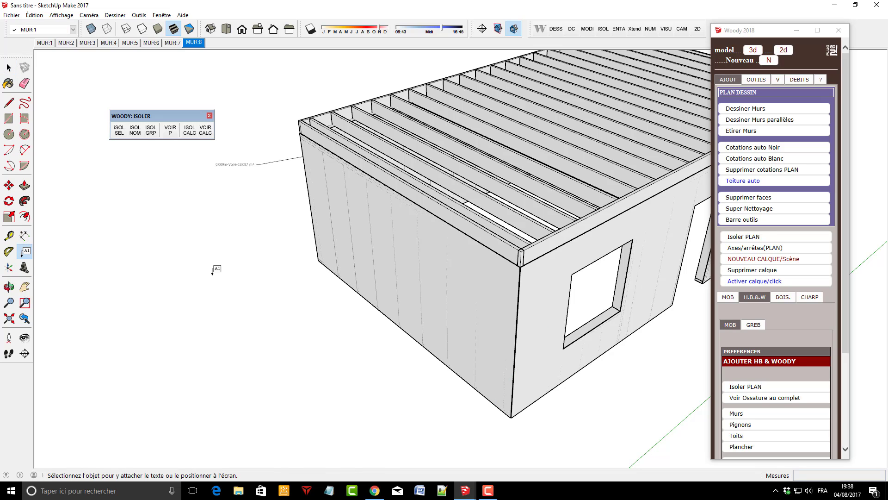
pyautogui.click(526, 287)
pyautogui.click(366, 399)
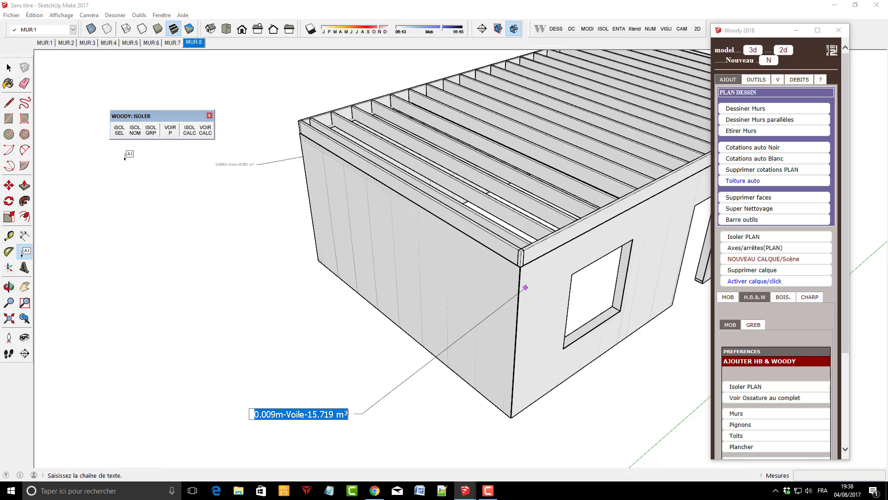
pyautogui.click(8, 68)
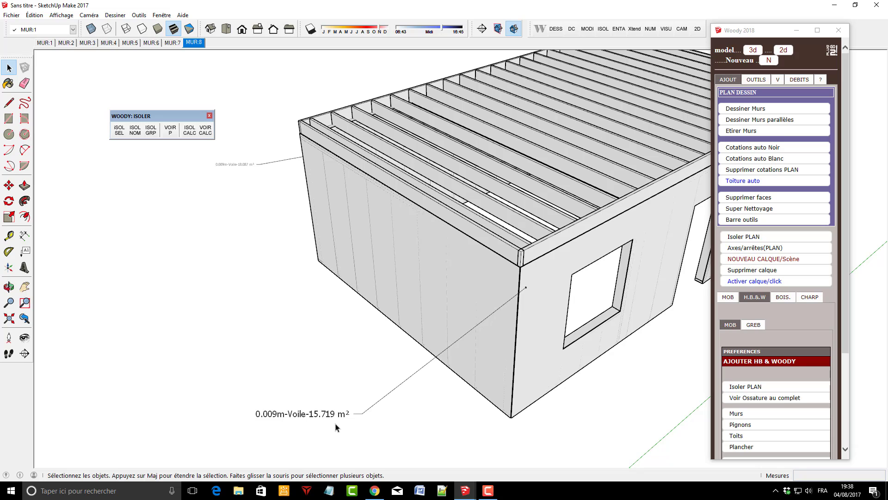
# Select the whole framed building and report its timber quantities with the WoodyExpress Matériaux / sélection command
pyautogui.scroll(4, 236, 179)
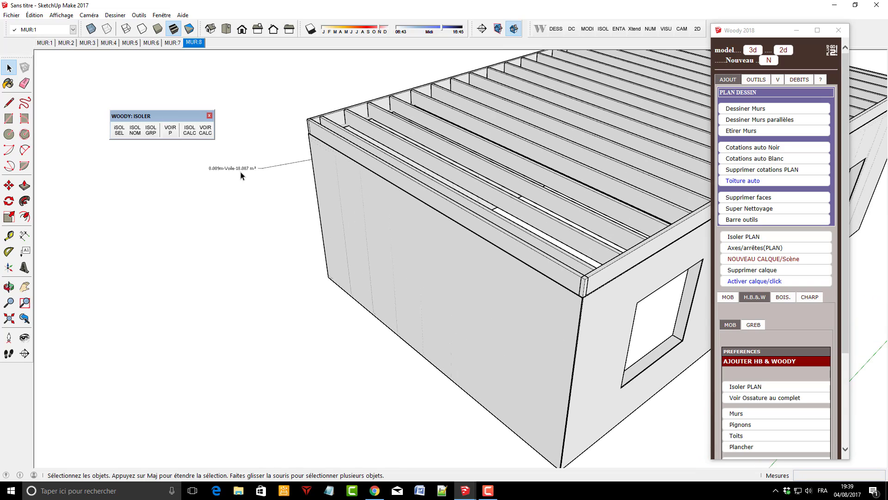
pyautogui.moveTo(249, 203); pyautogui.dragTo(275, 232, button='middle')
pyautogui.scroll(-4, 273, 231)
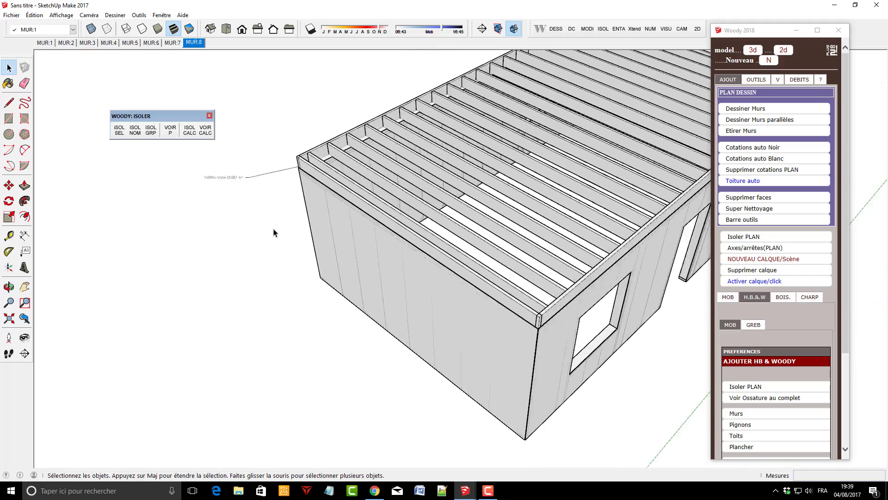
pyautogui.moveTo(707, 317); pyautogui.dragTo(450, 218, button='middle')
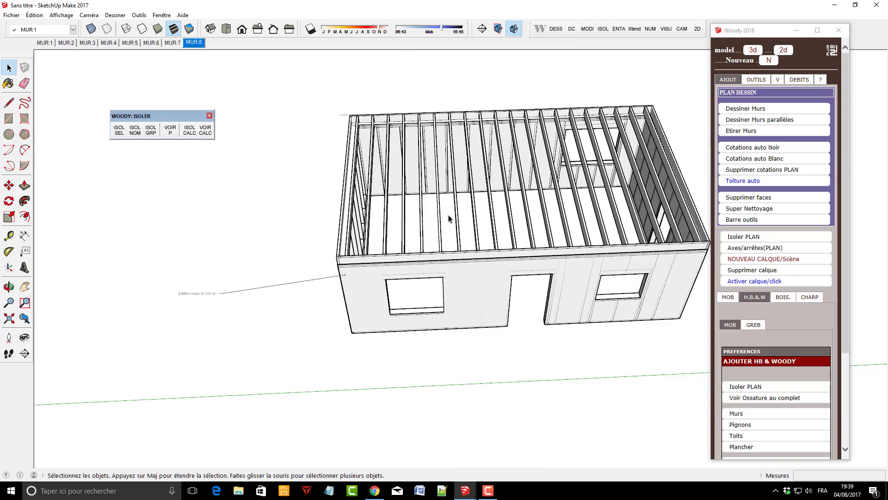
pyautogui.scroll(-4, 270, 155)
pyautogui.moveTo(276, 96); pyautogui.dragTo(508, 280)
pyautogui.rightClick(391, 175)
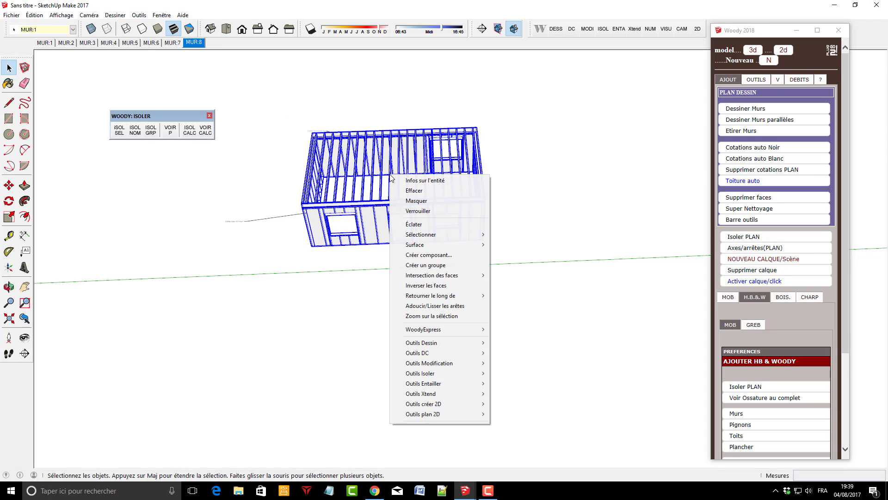
pyautogui.moveTo(458, 331)
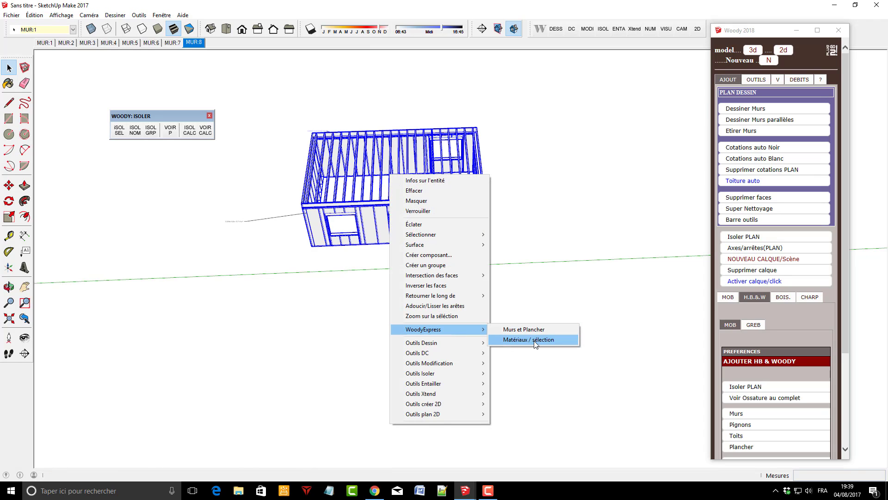
pyautogui.click(533, 339)
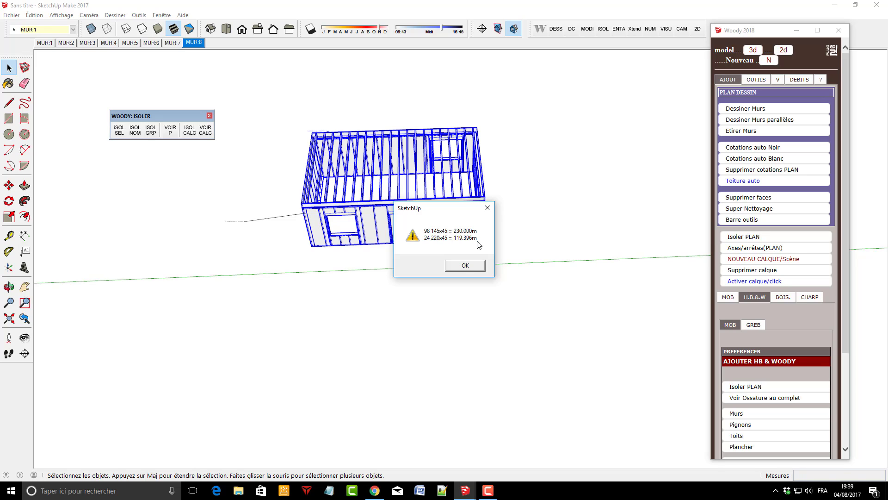
pyautogui.click(487, 208)
# Clear the selection and review the whole framed building with its joists and sheathed walls
pyautogui.moveTo(487, 207)
pyautogui.mouseDown(button='middle')
pyautogui.moveTo(569, 166)
pyautogui.moveTo(375, 224)
pyautogui.mouseUp(button='middle')
pyautogui.click(411, 127)
pyautogui.scroll(3, 347, 160)
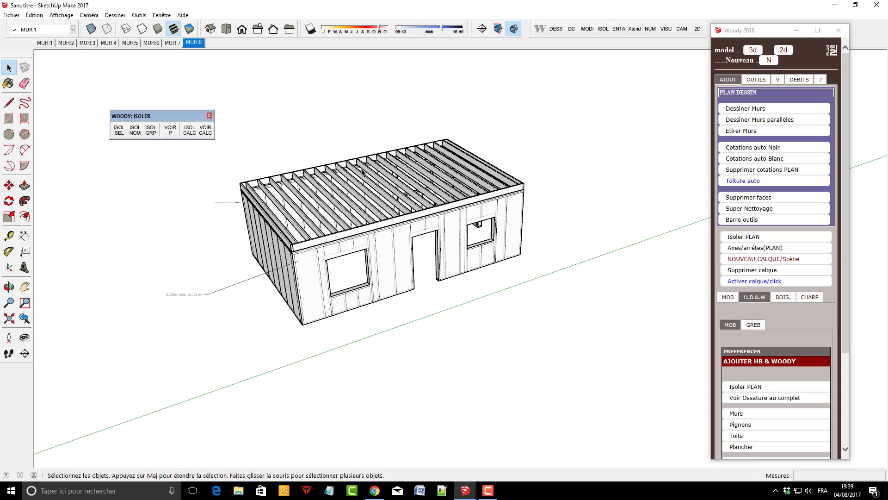
pyautogui.click(8, 69)
pyautogui.scroll(-2, 178, 258)
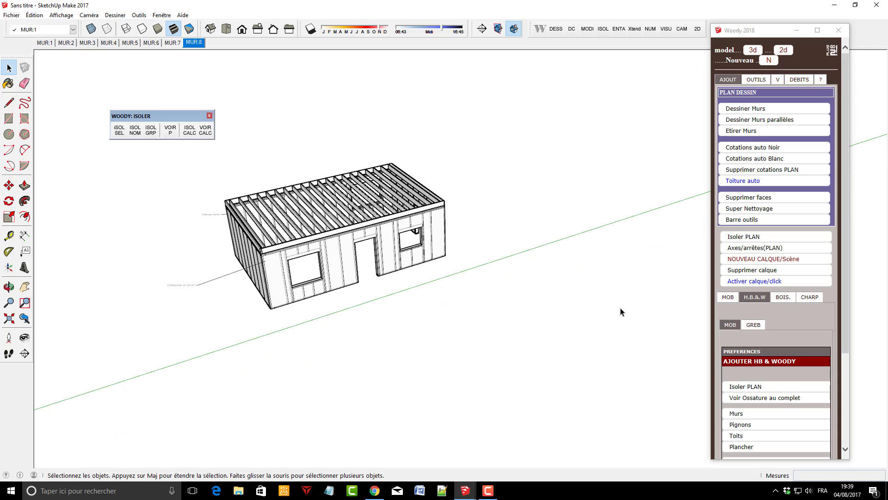